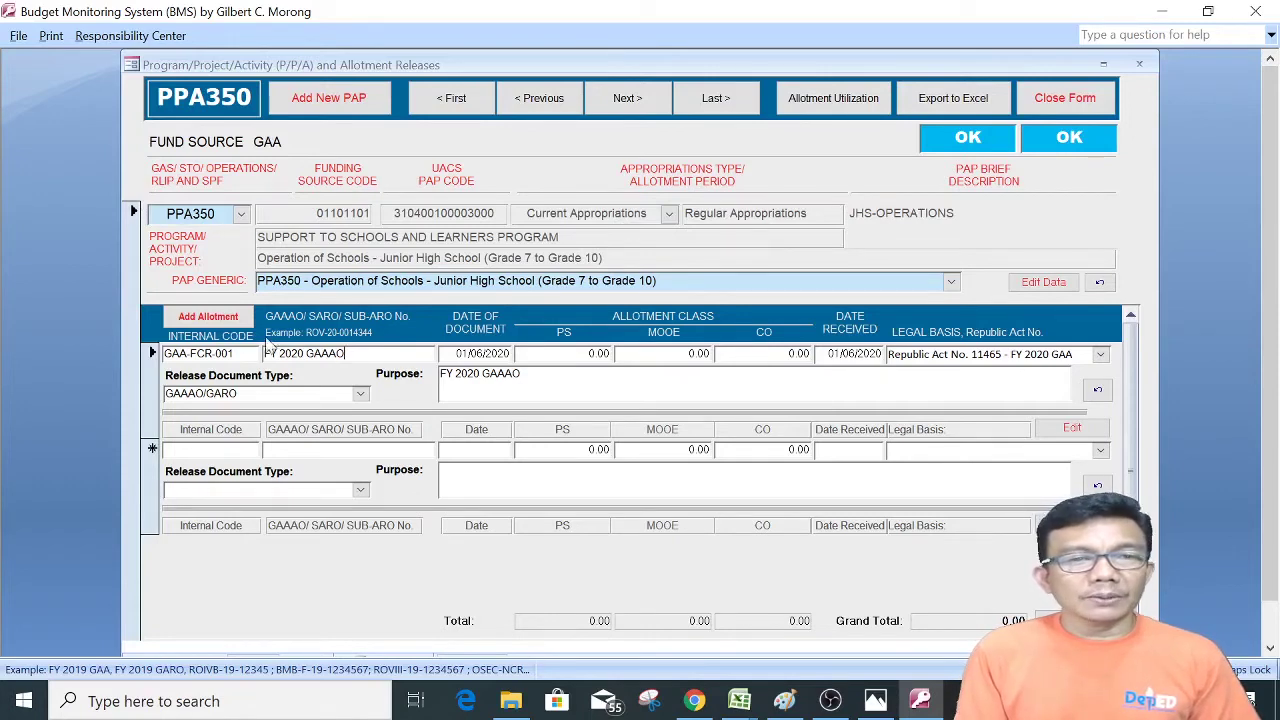
# - Examine the allotment releases of each PAP record from PPA350 through PPA396, and return to the first record
pyautogui.hotkey('shift', 'Tab')
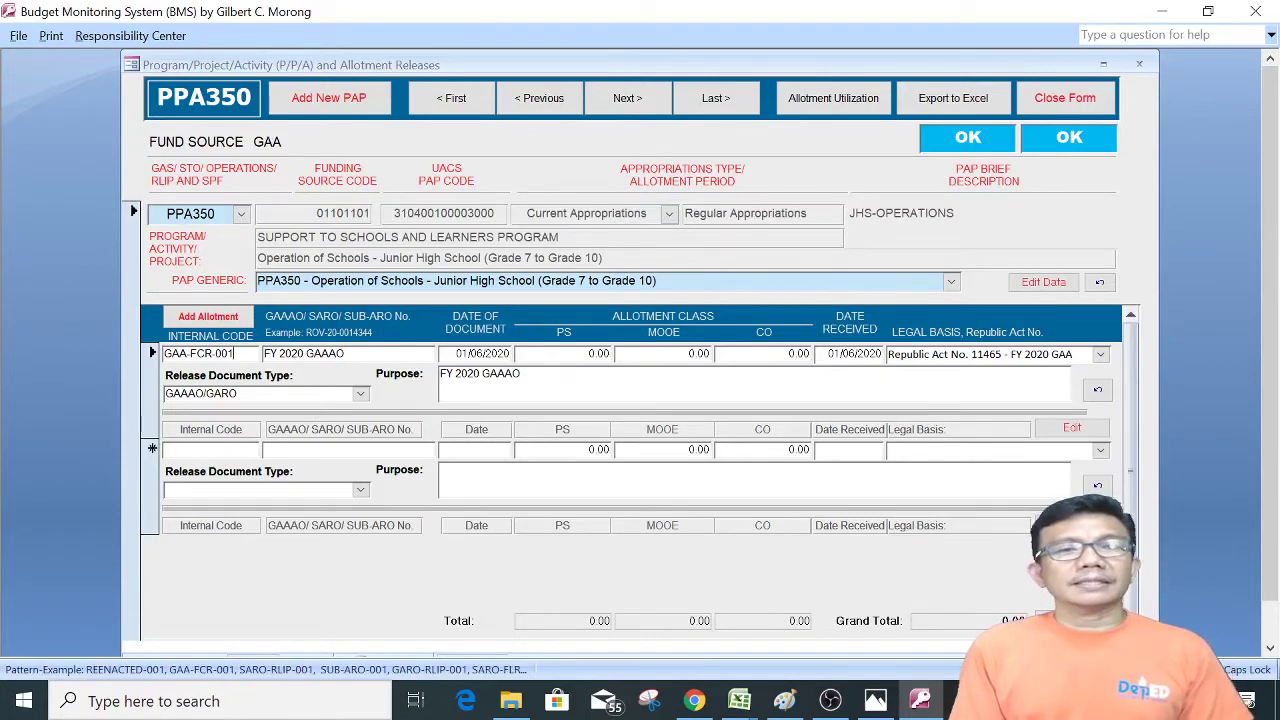
pyautogui.hotkey('shift', 'Tab')
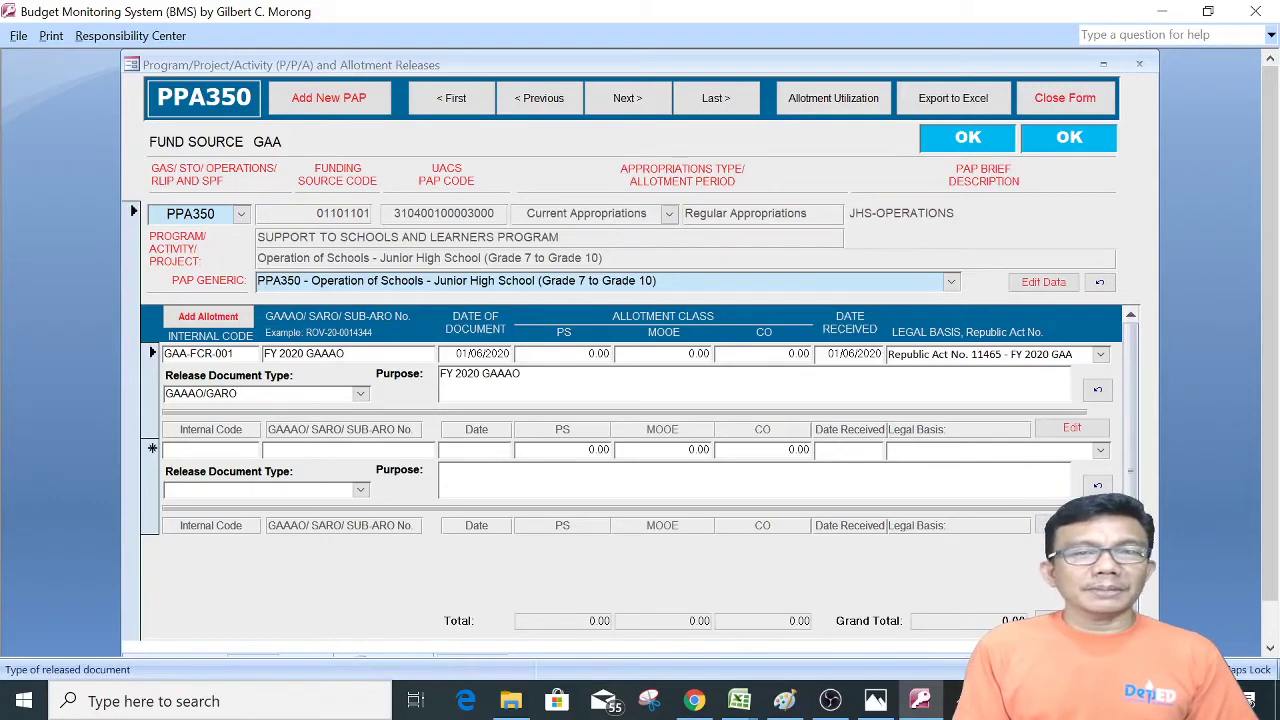
pyautogui.hotkey('shift', 'Tab')
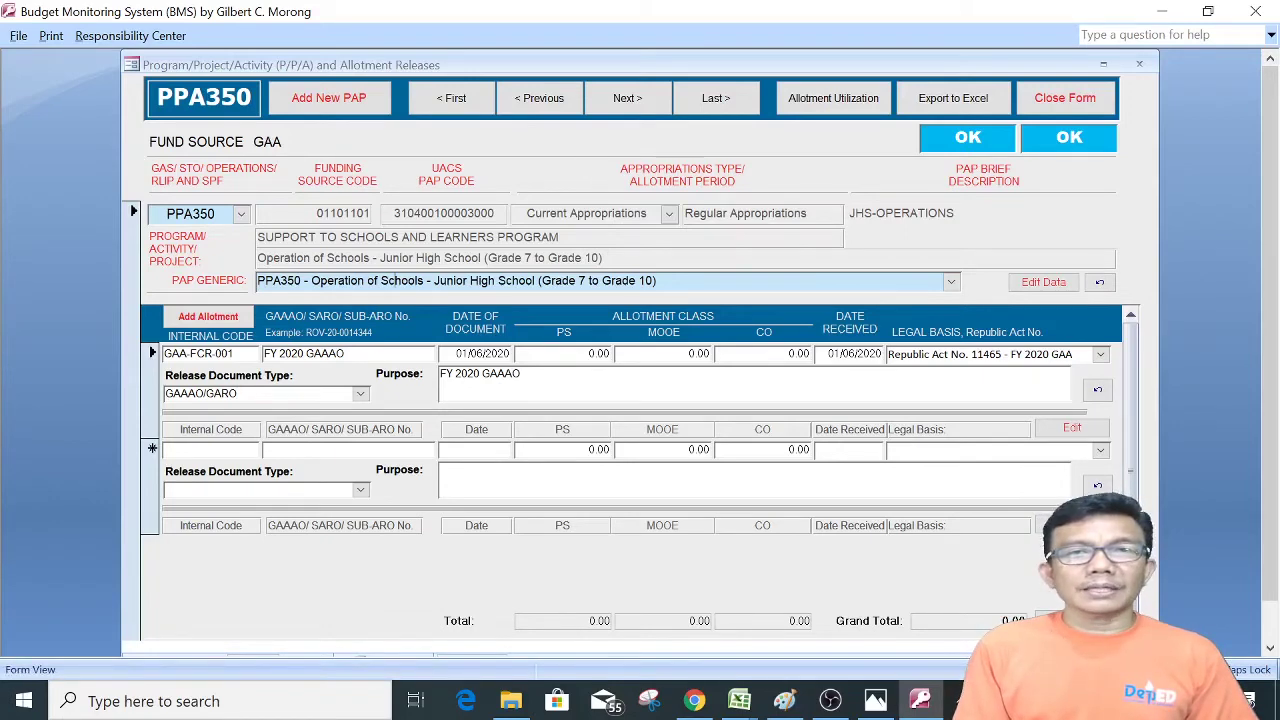
pyautogui.click(630, 105)
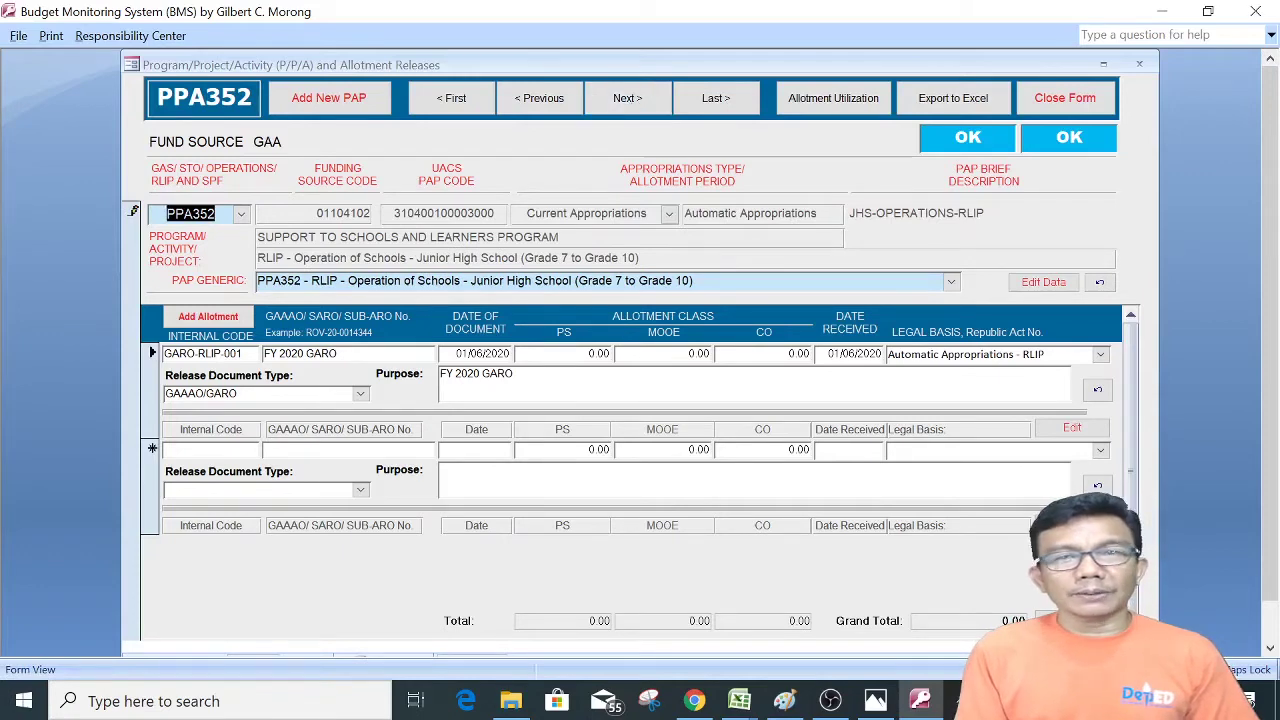
pyautogui.click(638, 104)
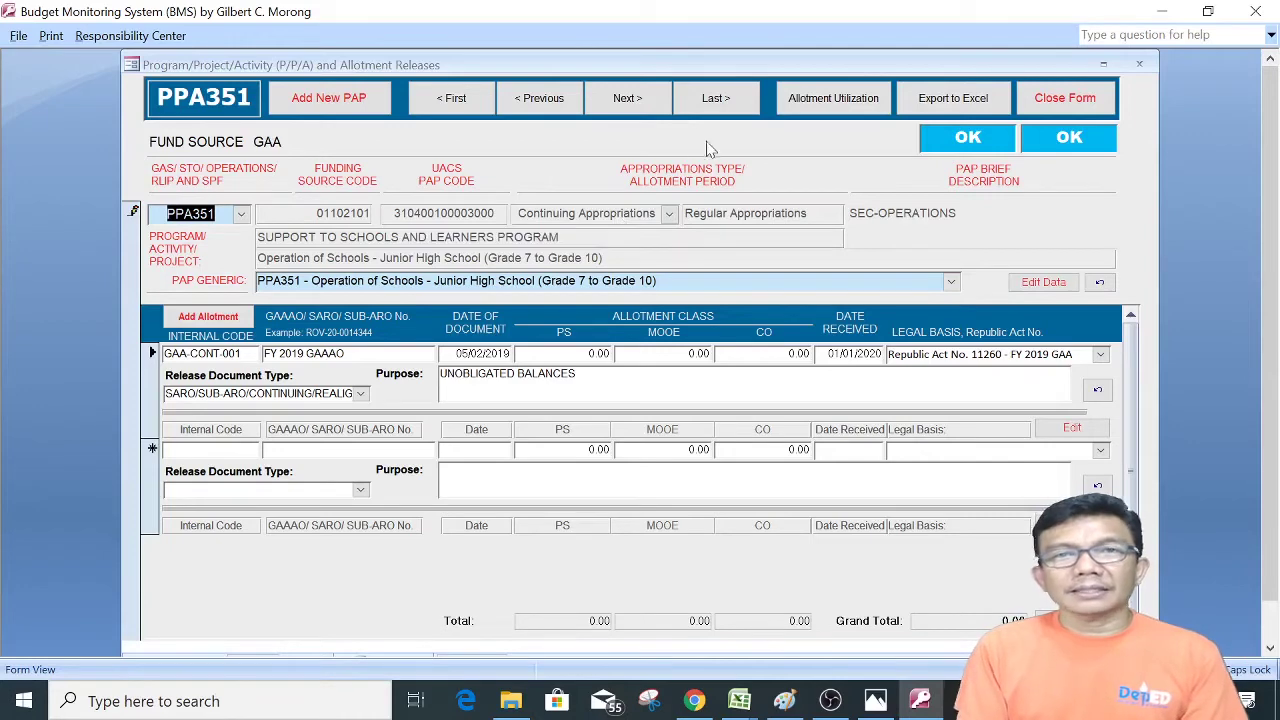
pyautogui.click(632, 104)
pyautogui.click(636, 104)
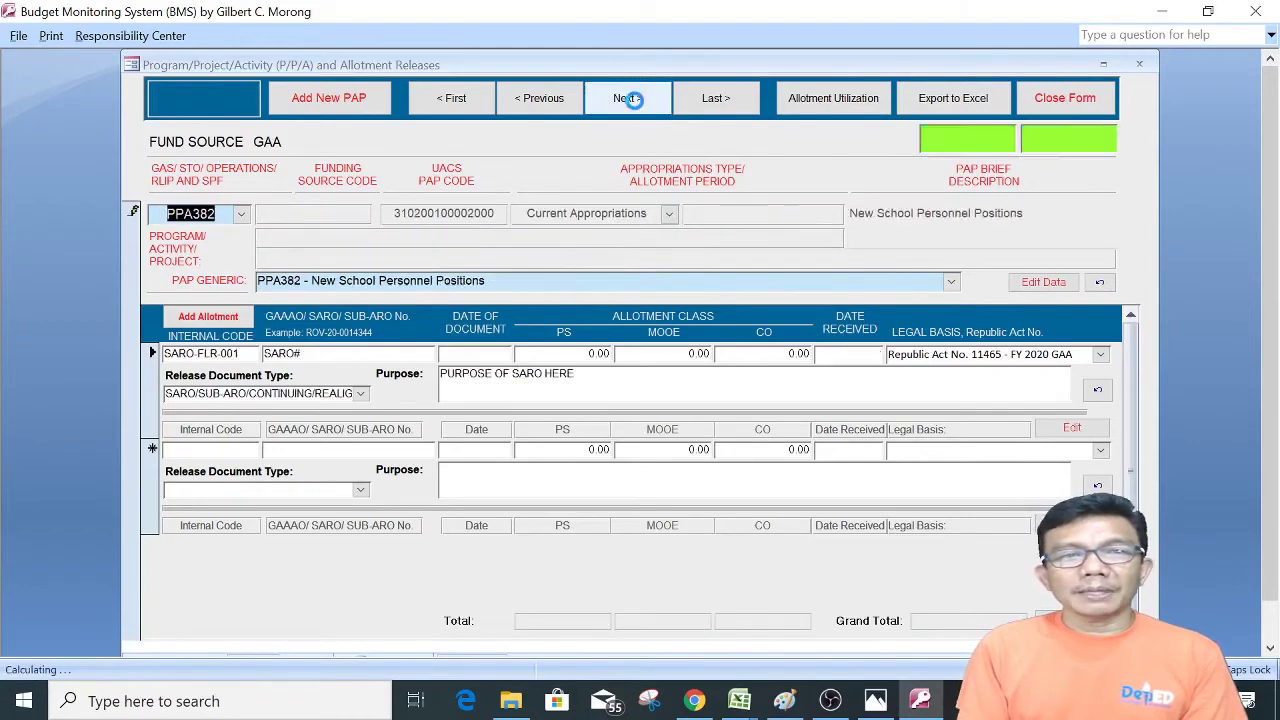
pyautogui.click(540, 100)
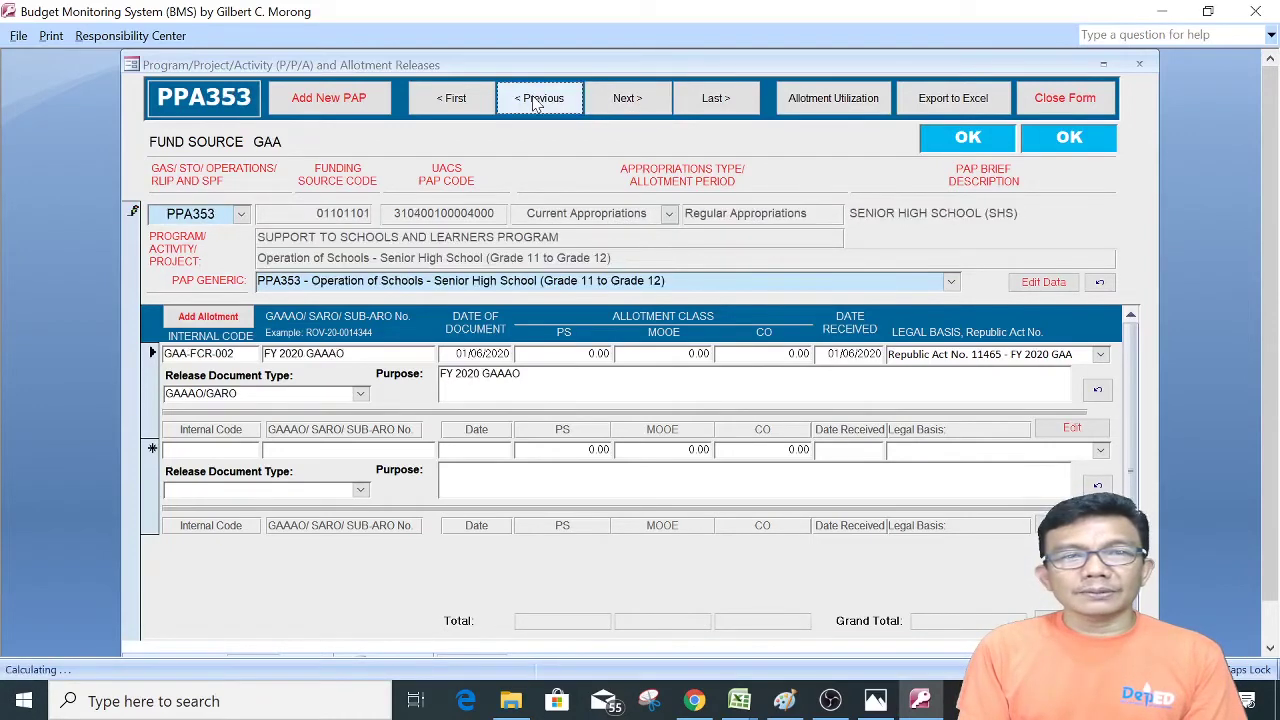
pyautogui.click(638, 104)
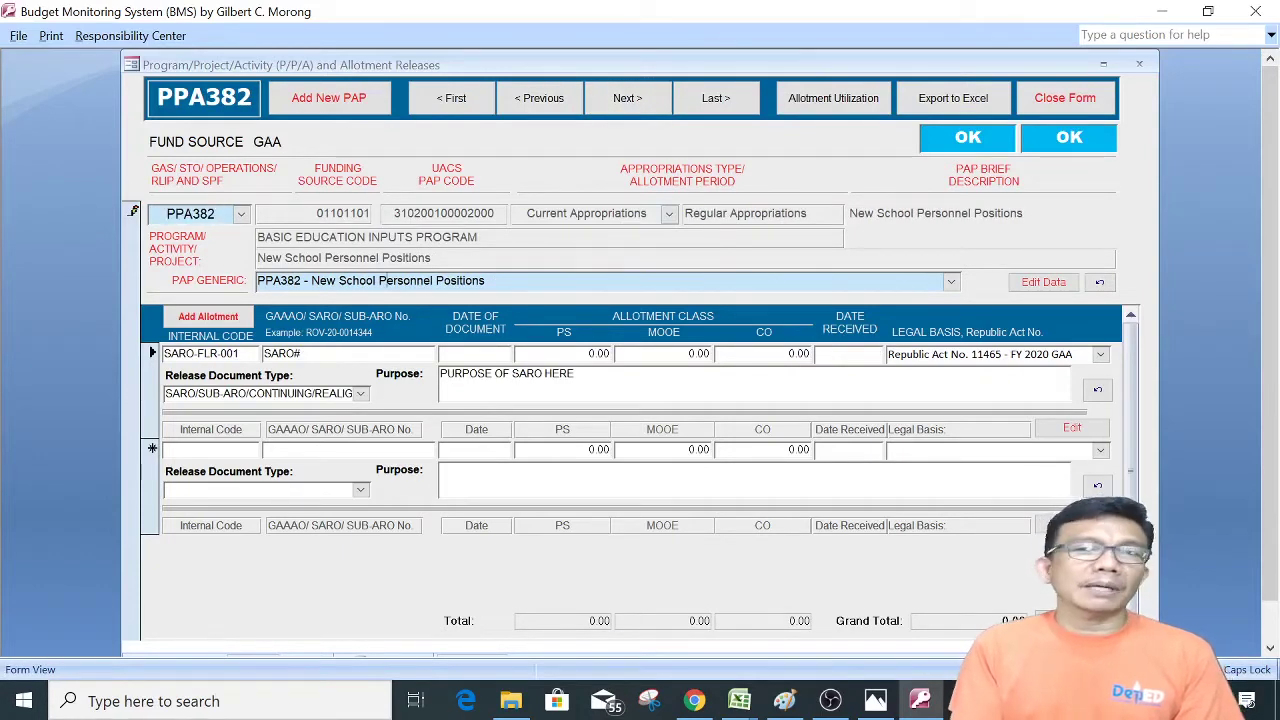
pyautogui.click(636, 104)
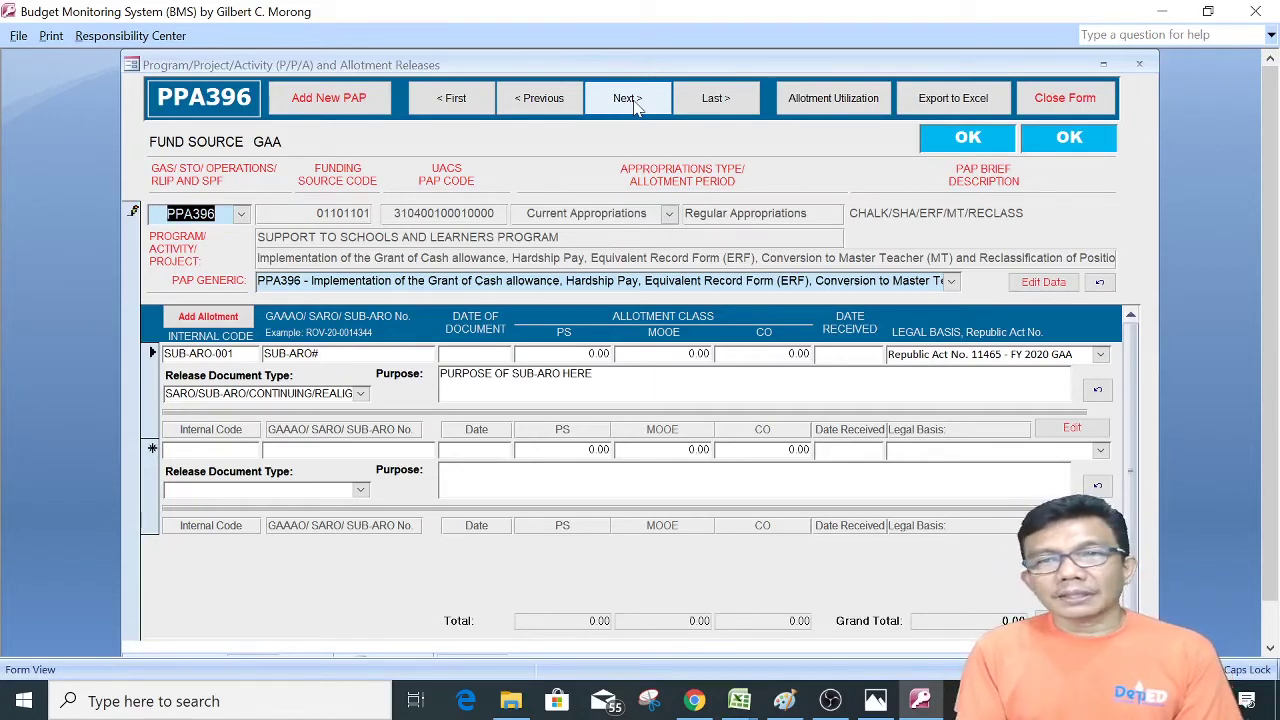
pyautogui.click(634, 102)
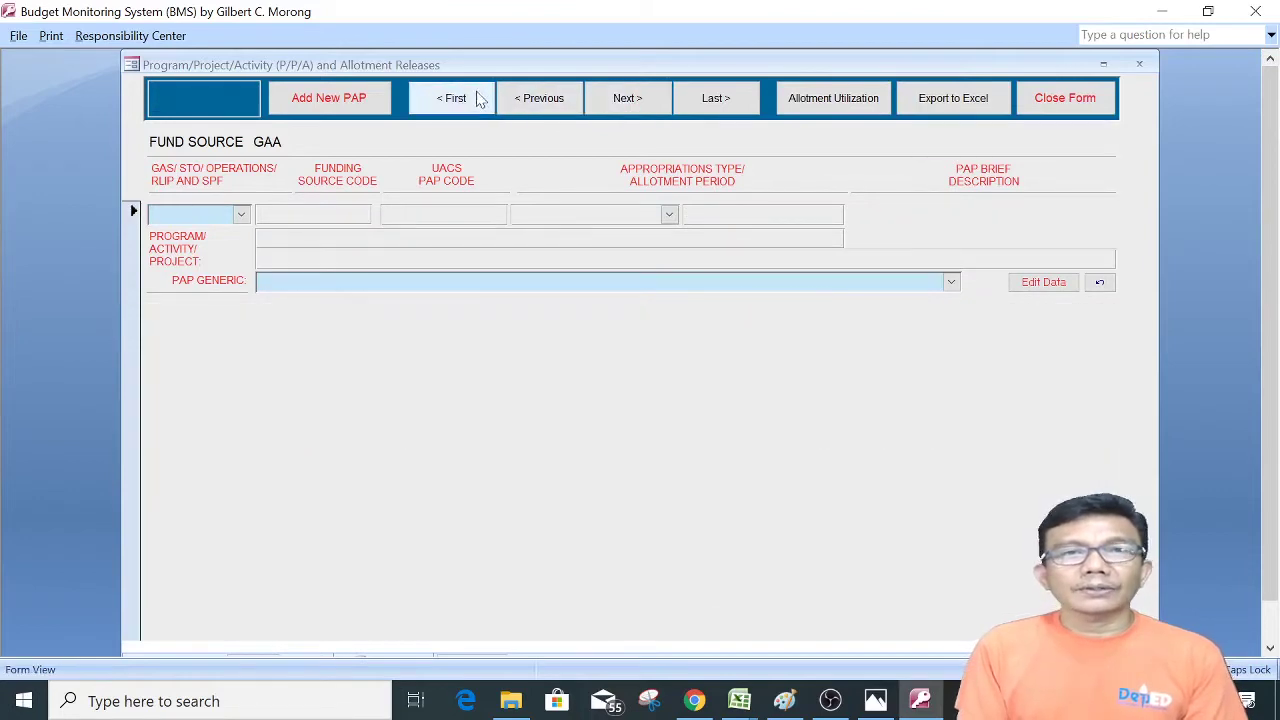
pyautogui.click(455, 100)
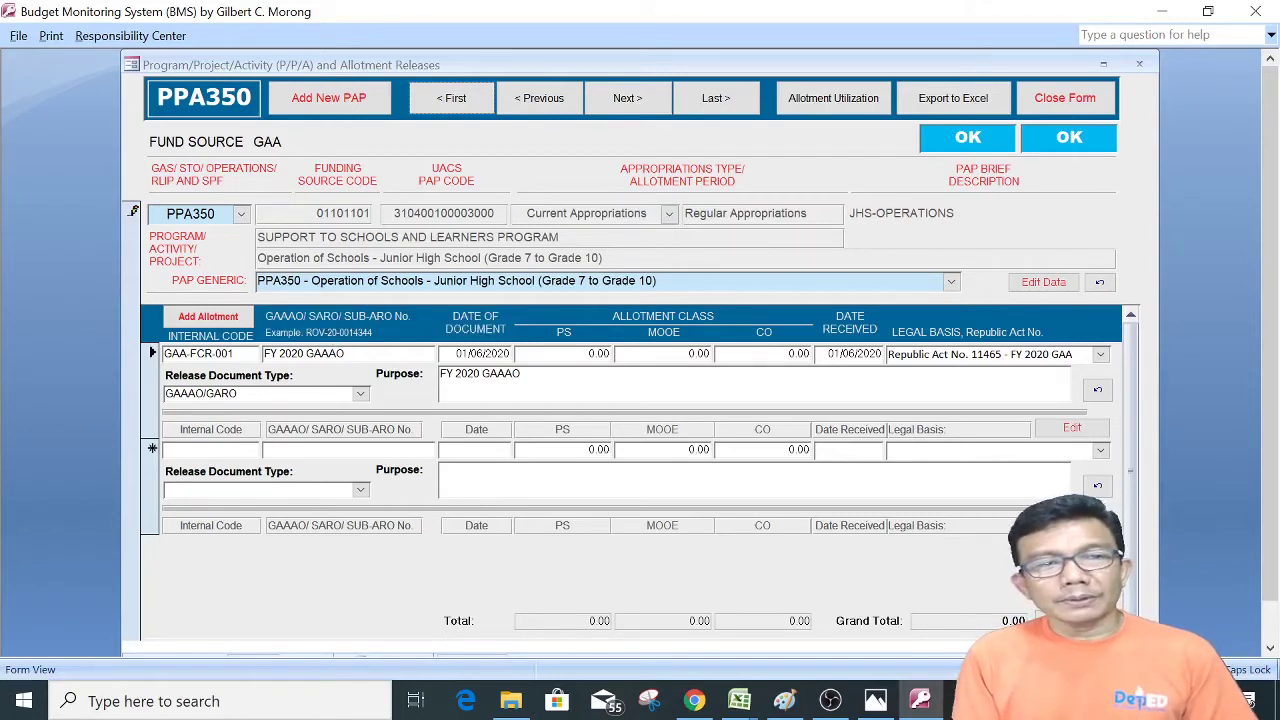
# - Enter 16972000 as the PS amount of PPA350's GAA-FCR-001 allotment, taking Kilicao High School's Total Personnel Services from the GAA 2020 workbook in Excel
pyautogui.click(197, 354)
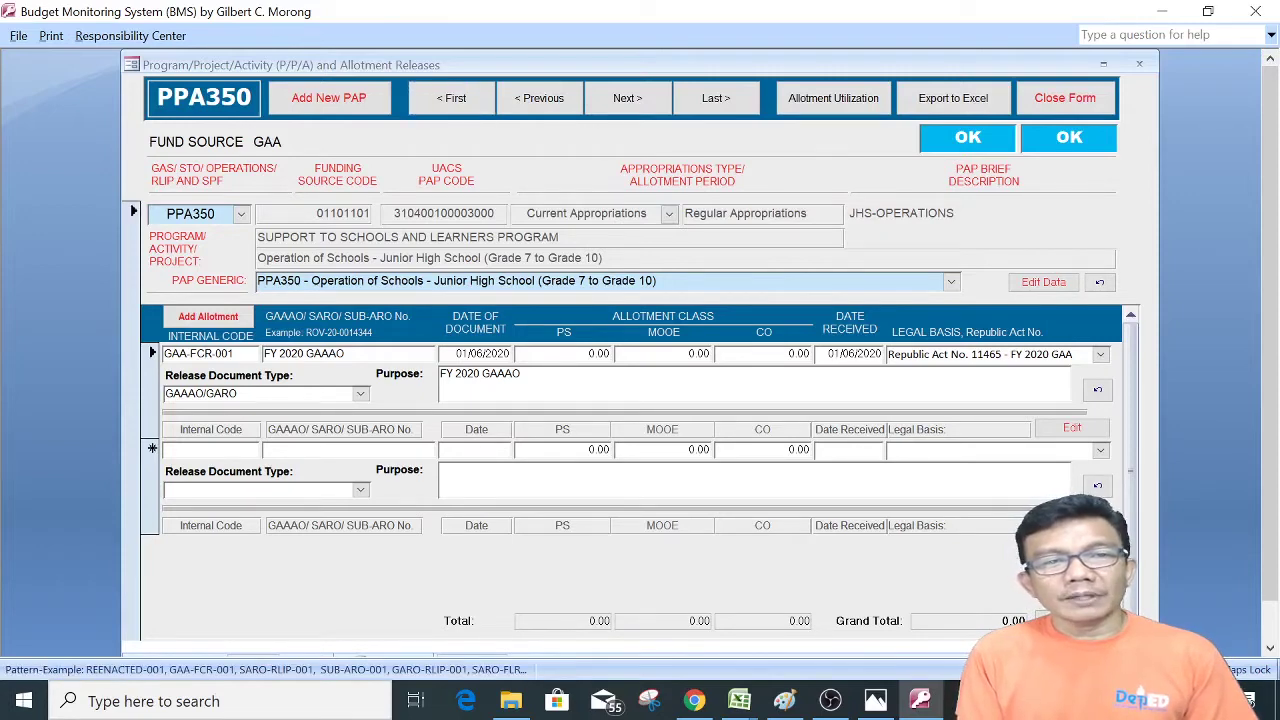
pyautogui.click(306, 353)
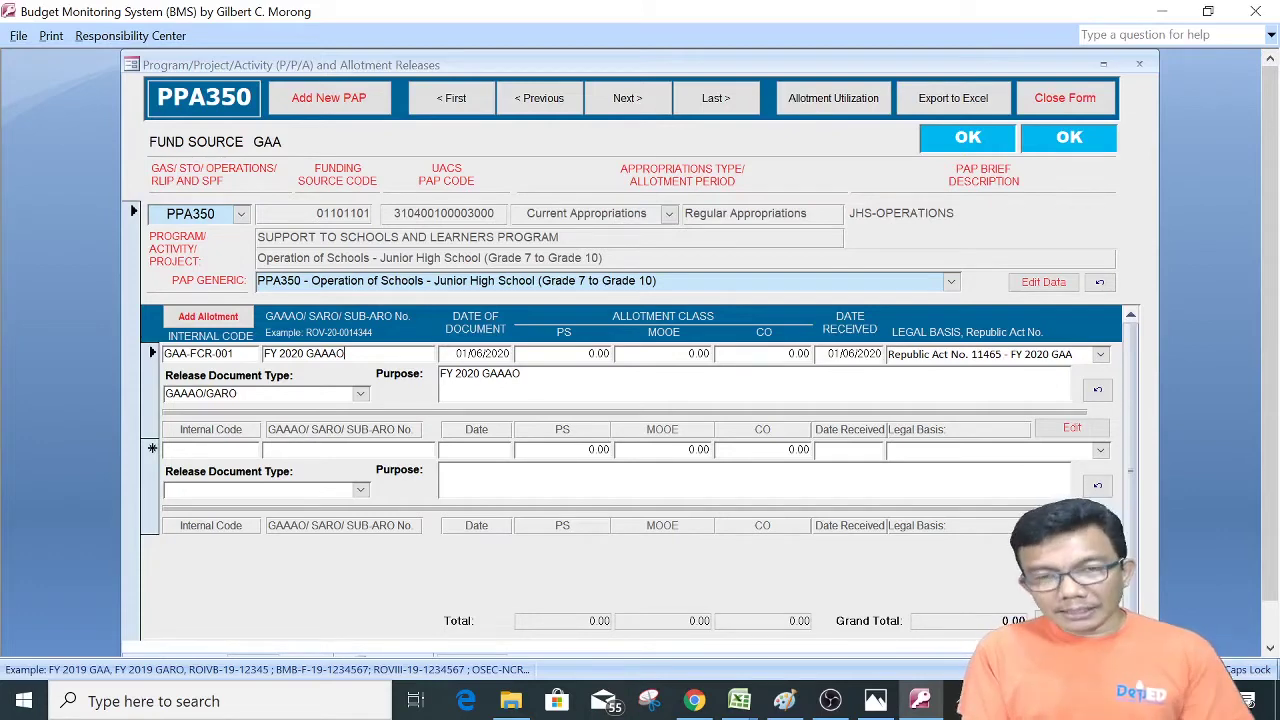
pyautogui.press('Tab')
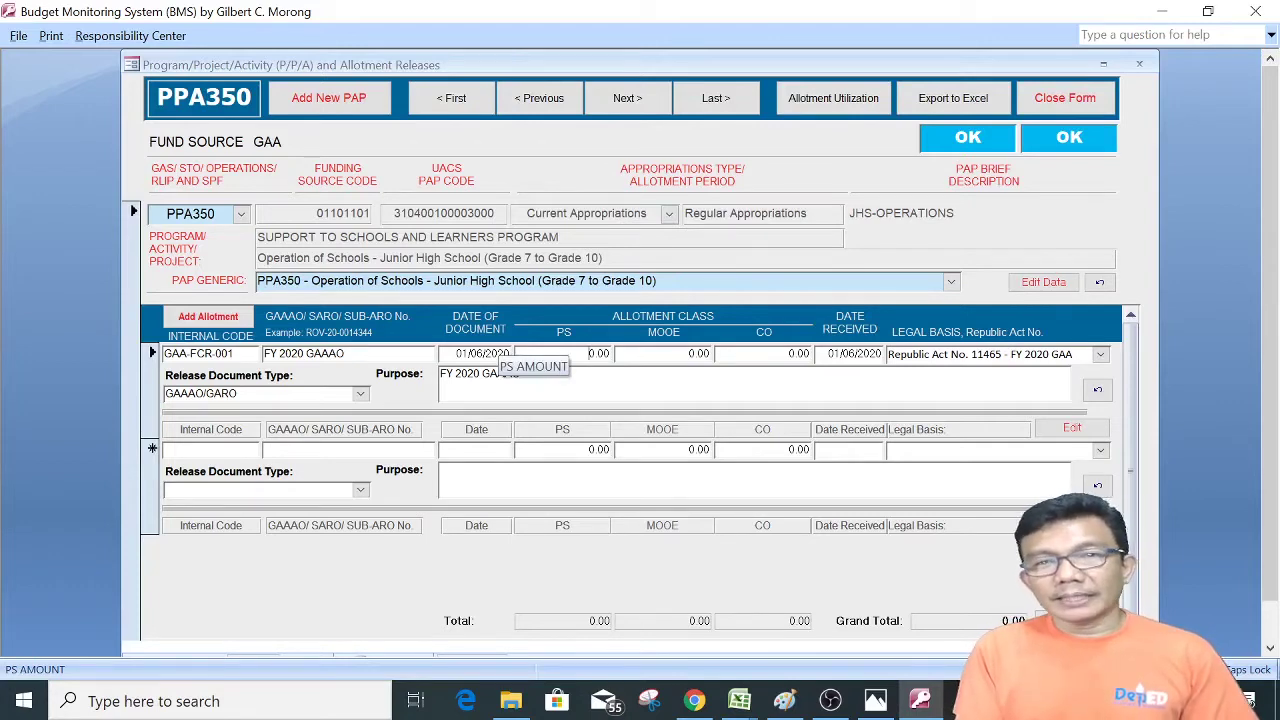
pyautogui.click(740, 701)
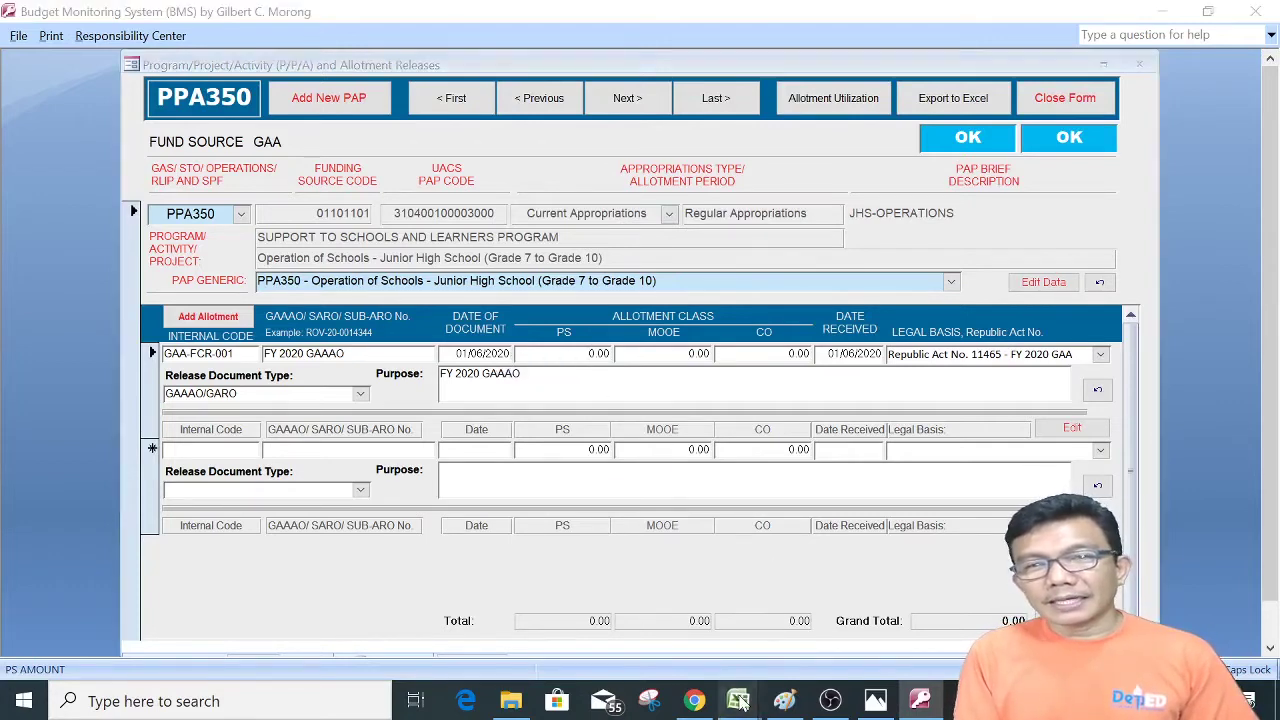
pyautogui.click(631, 605)
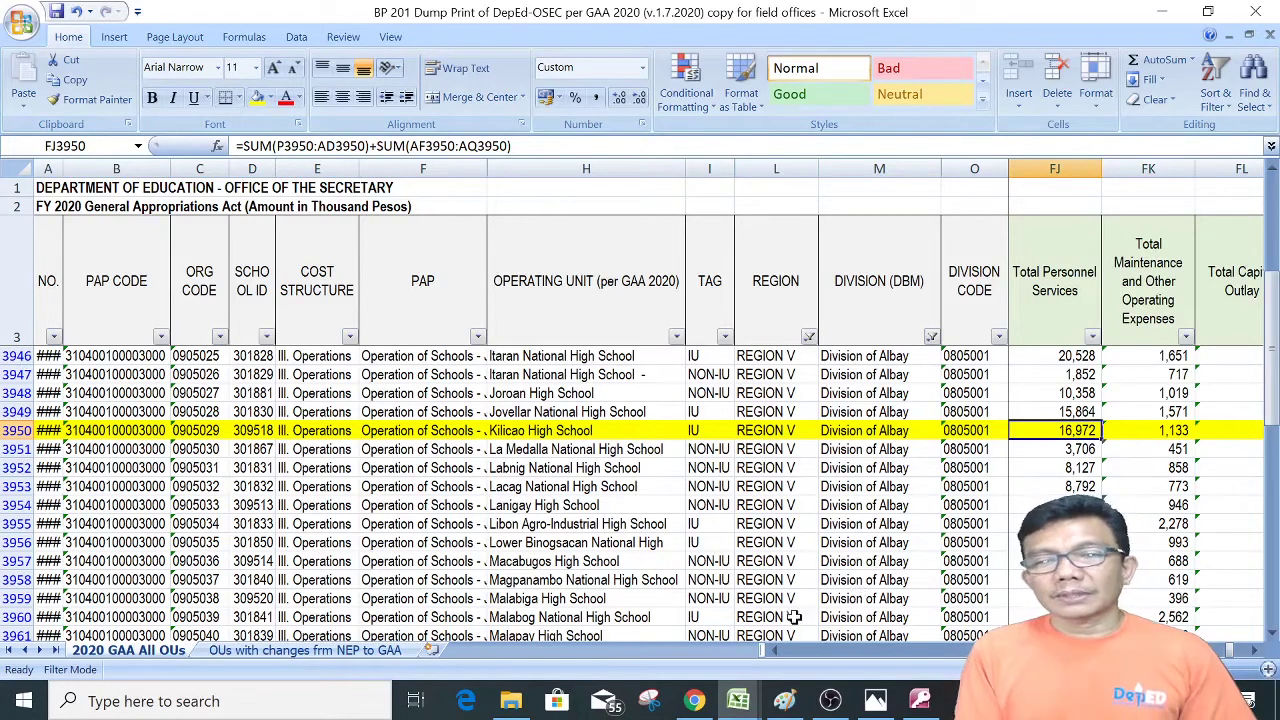
pyautogui.click(919, 700)
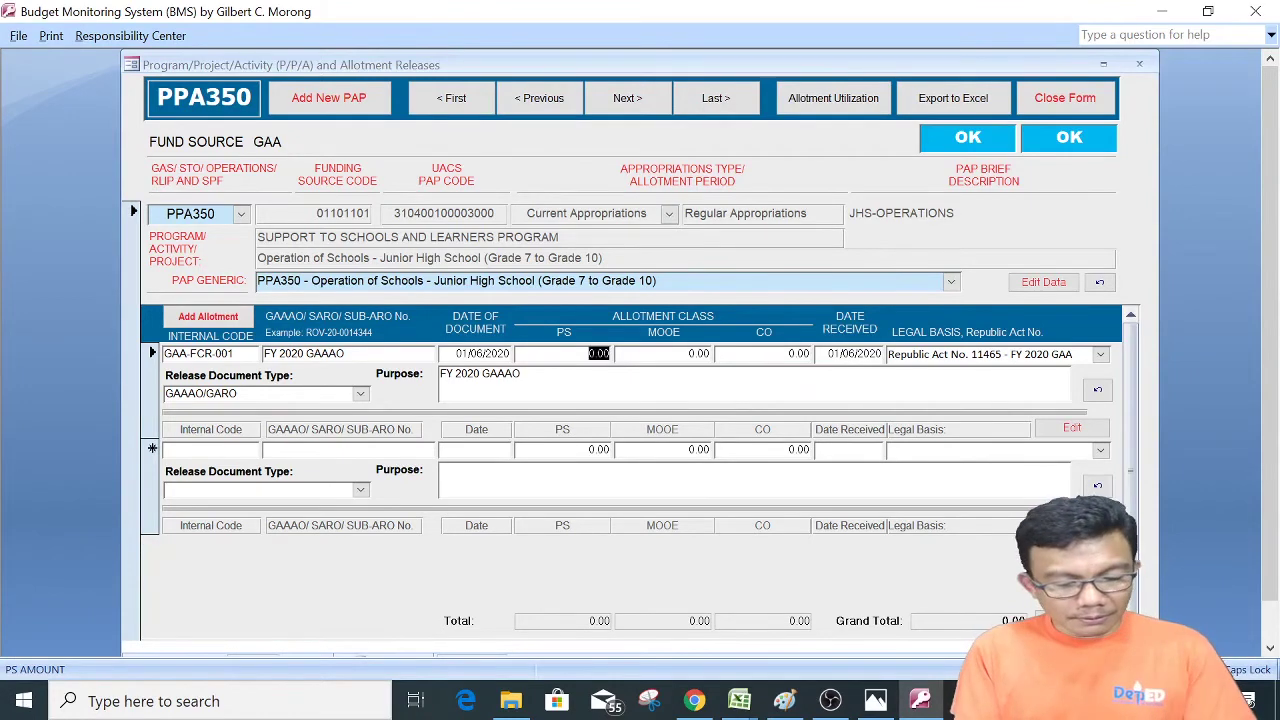
pyautogui.write('1697')
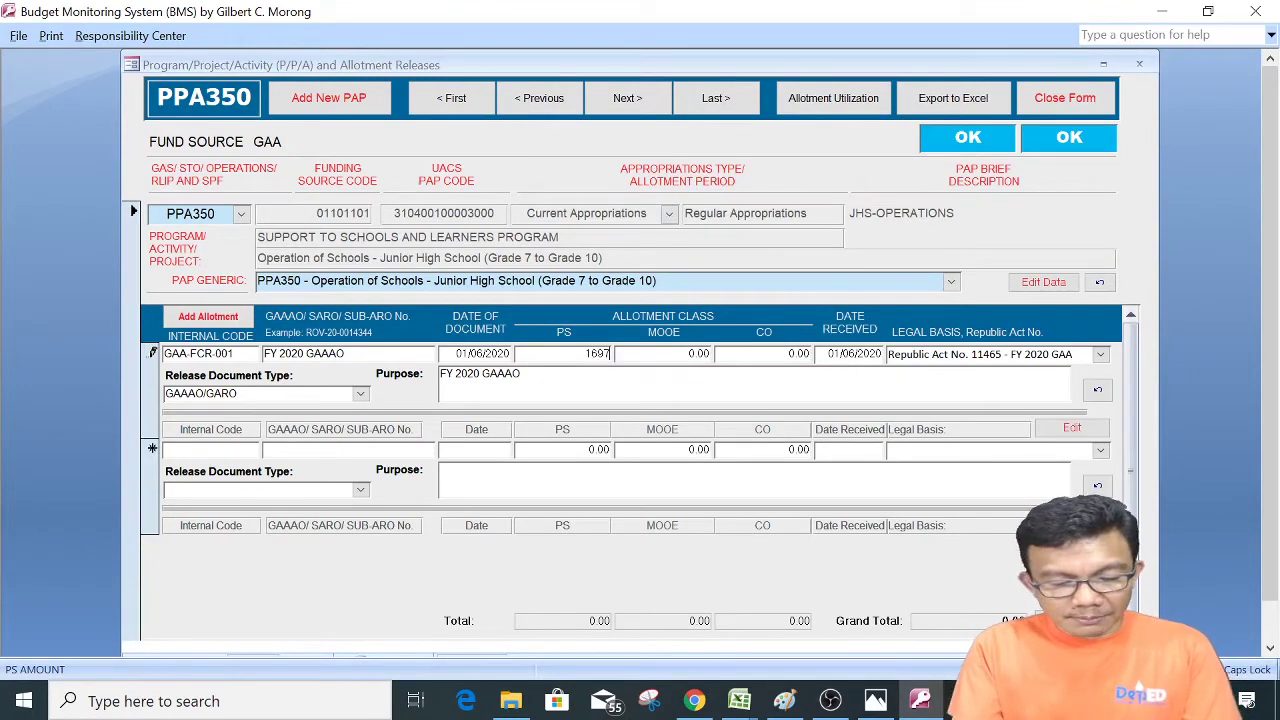
pyautogui.write('2000')
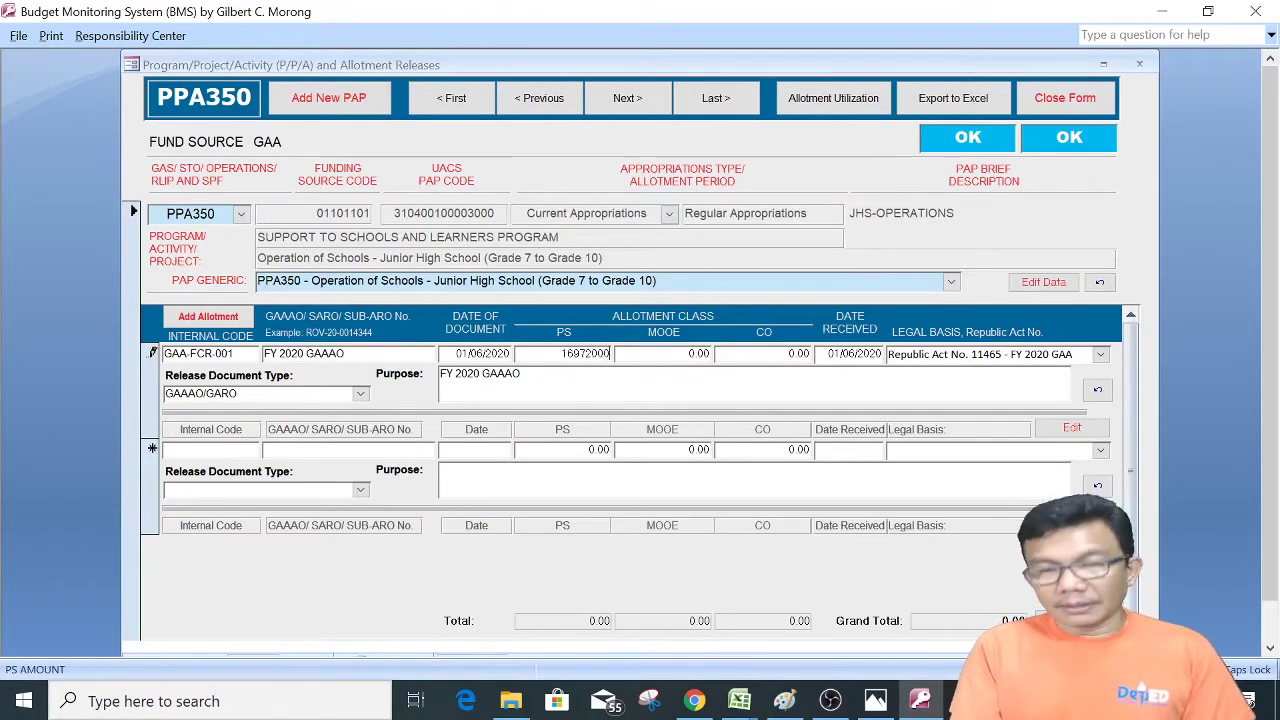
pyautogui.press('Tab')
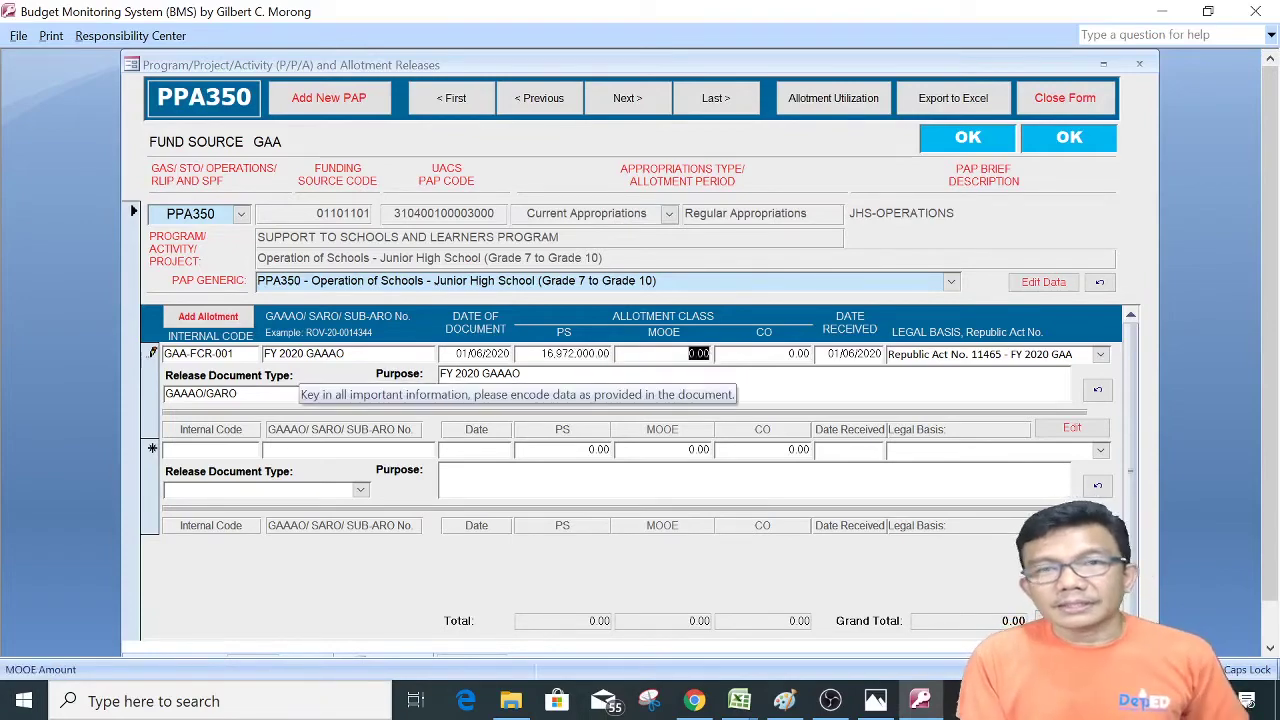
# - Set the GAA-FCR-001 allotment's MOOE amount to 1133000, taken from Kilicao High School's Total Maintenance and Other Operating Expenses in Excel, and save the row
pyautogui.click(738, 702)
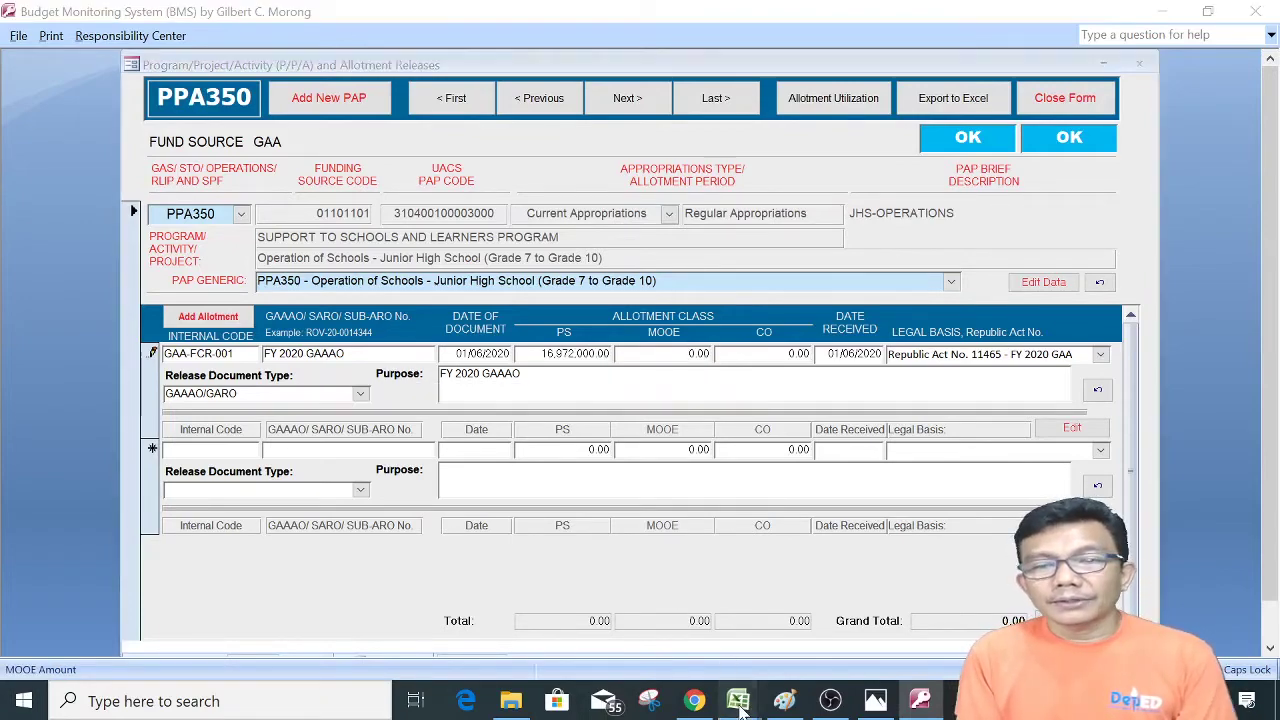
pyautogui.click(697, 630)
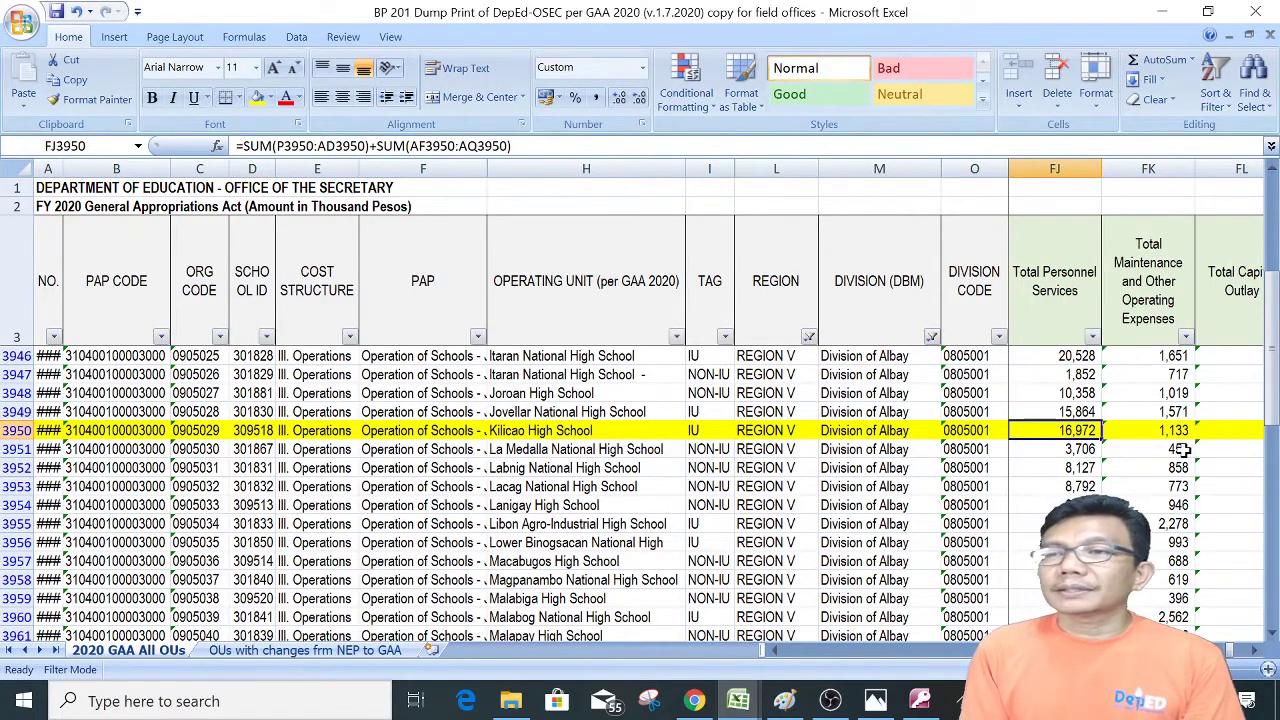
pyautogui.click(921, 701)
pyautogui.write('1133000')
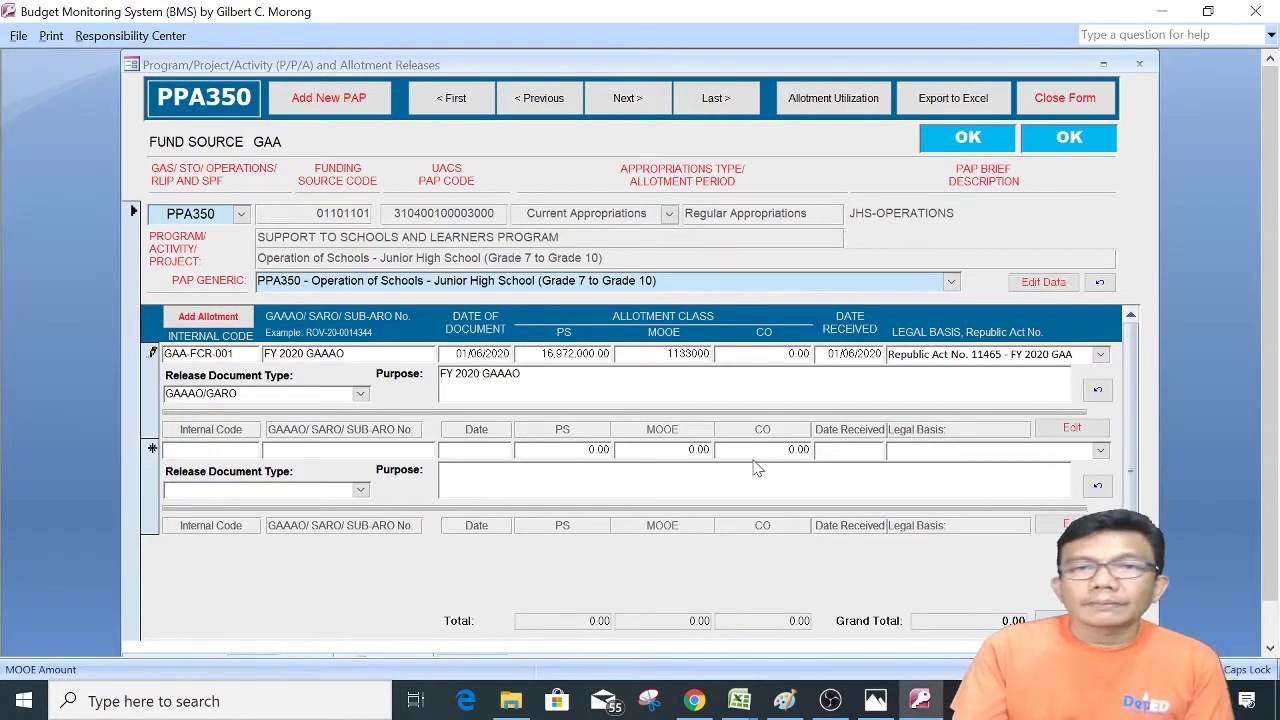
pyautogui.press('Tab')
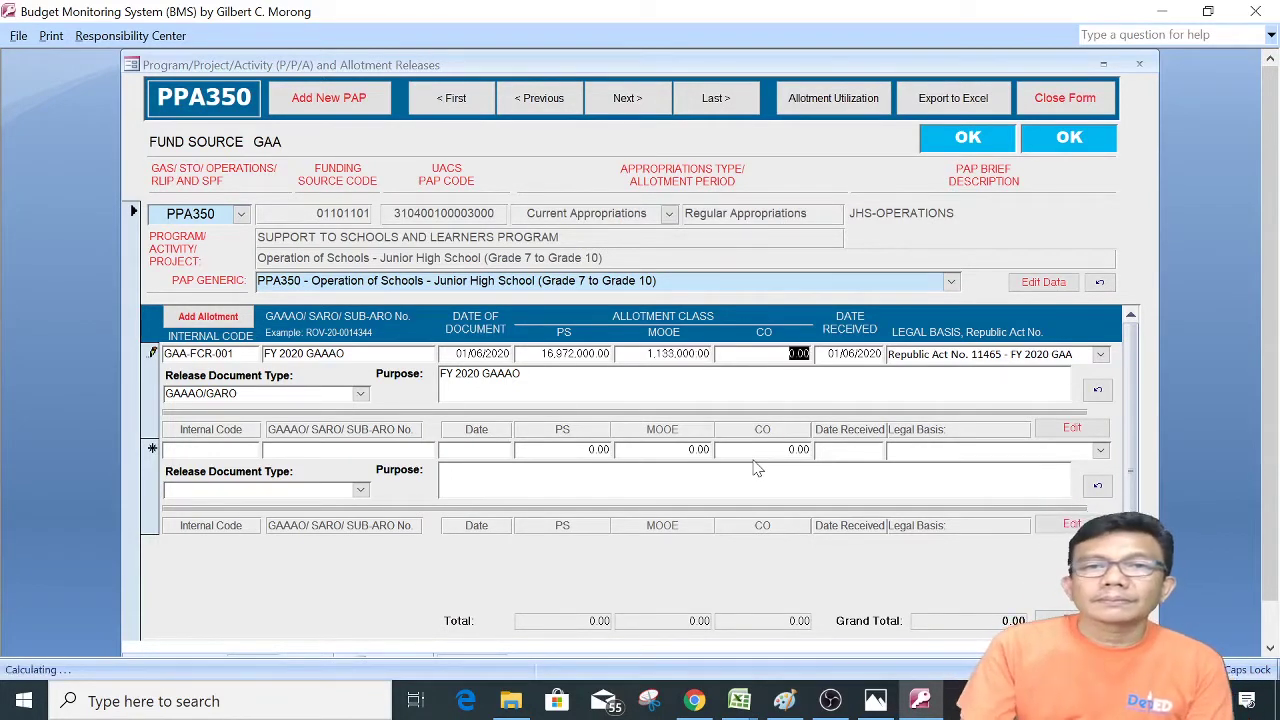
pyautogui.press('Tab')
pyautogui.press('Tab')
pyautogui.press('Tab')
pyautogui.press('Tab')
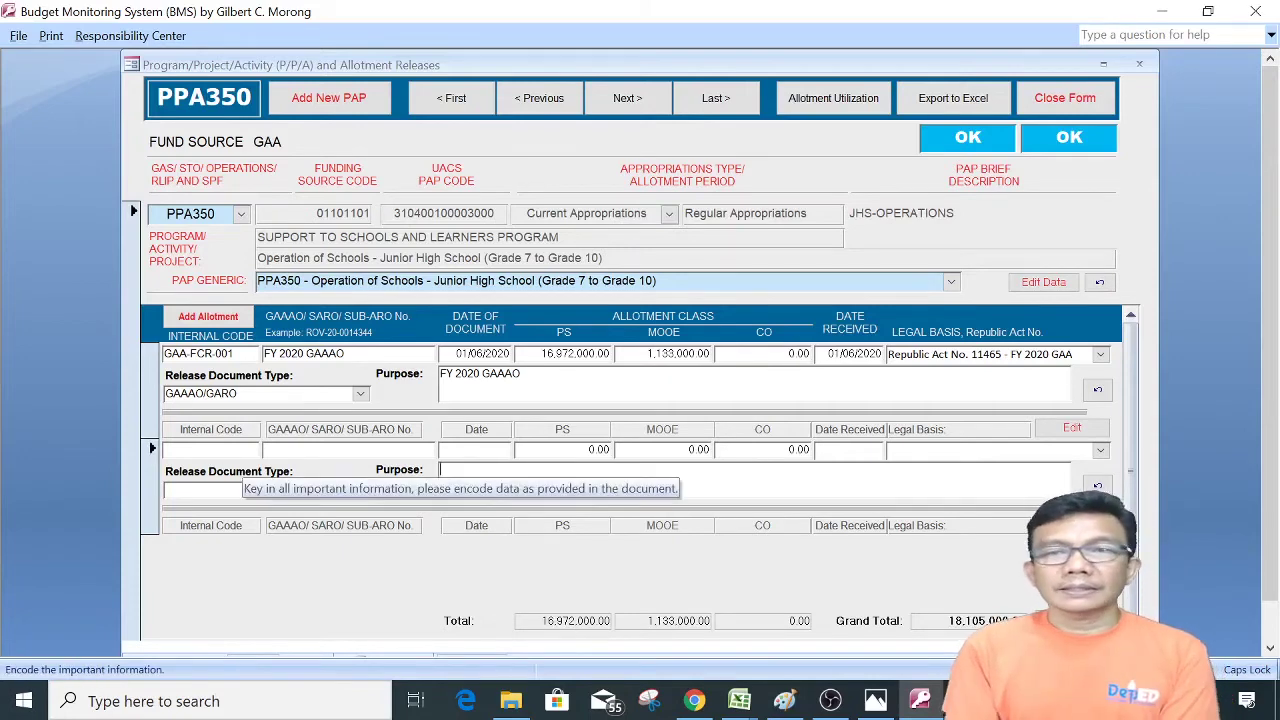
pyautogui.hotkey('shift', 'Tab')
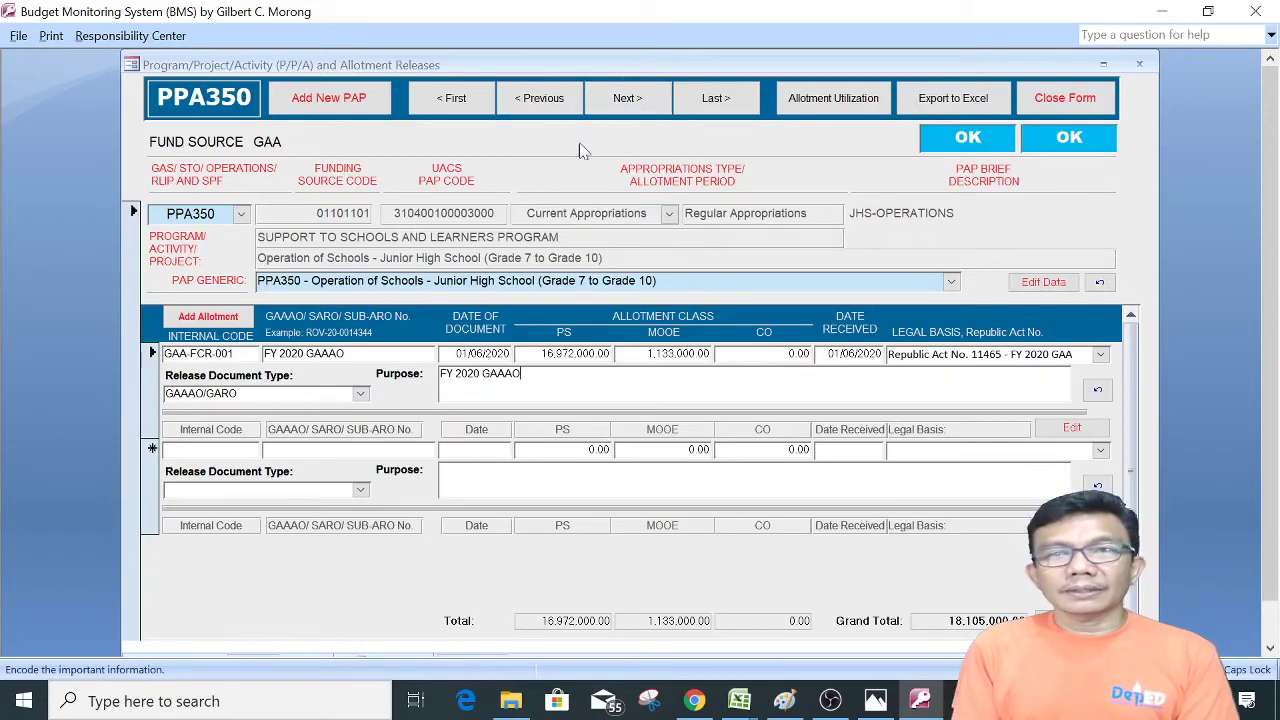
# - In the PPA352 record, set the GARO-RLIP-001 allotment's PS amount to 1482000 from Kilicao High School's Total Retirement and Life Insurance Premium in Excel
pyautogui.click(640, 104)
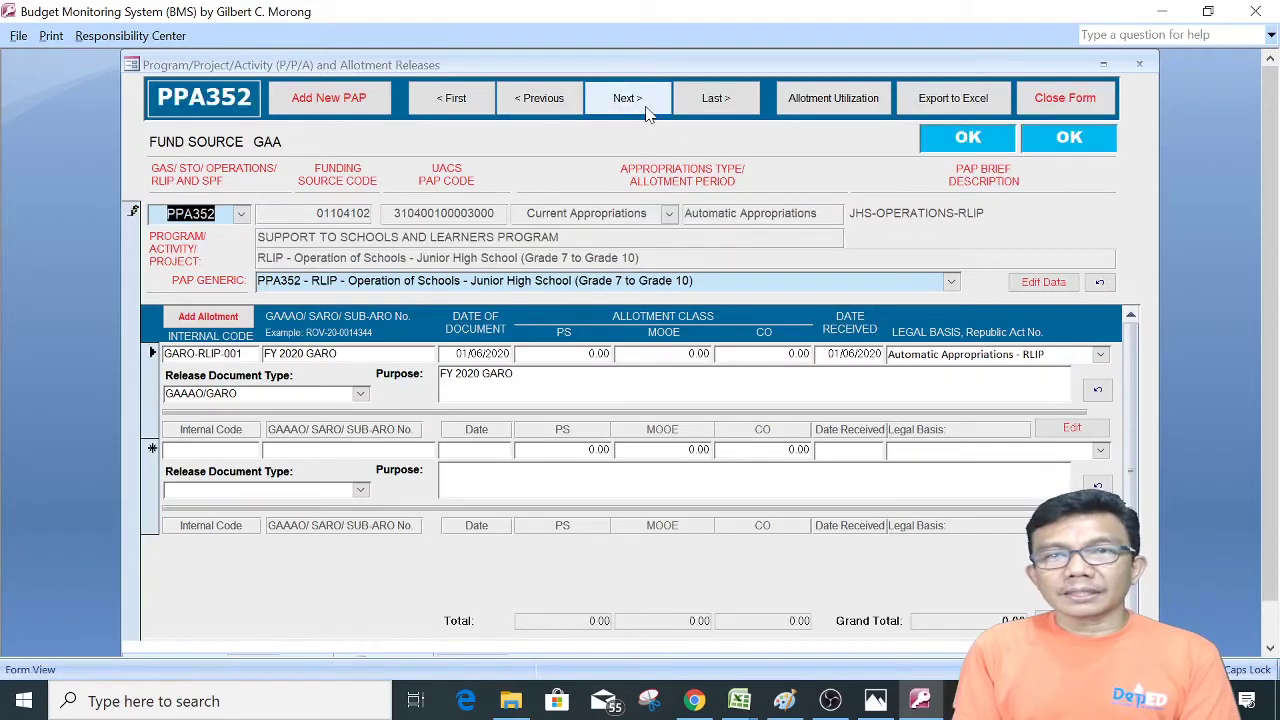
pyautogui.click(348, 281)
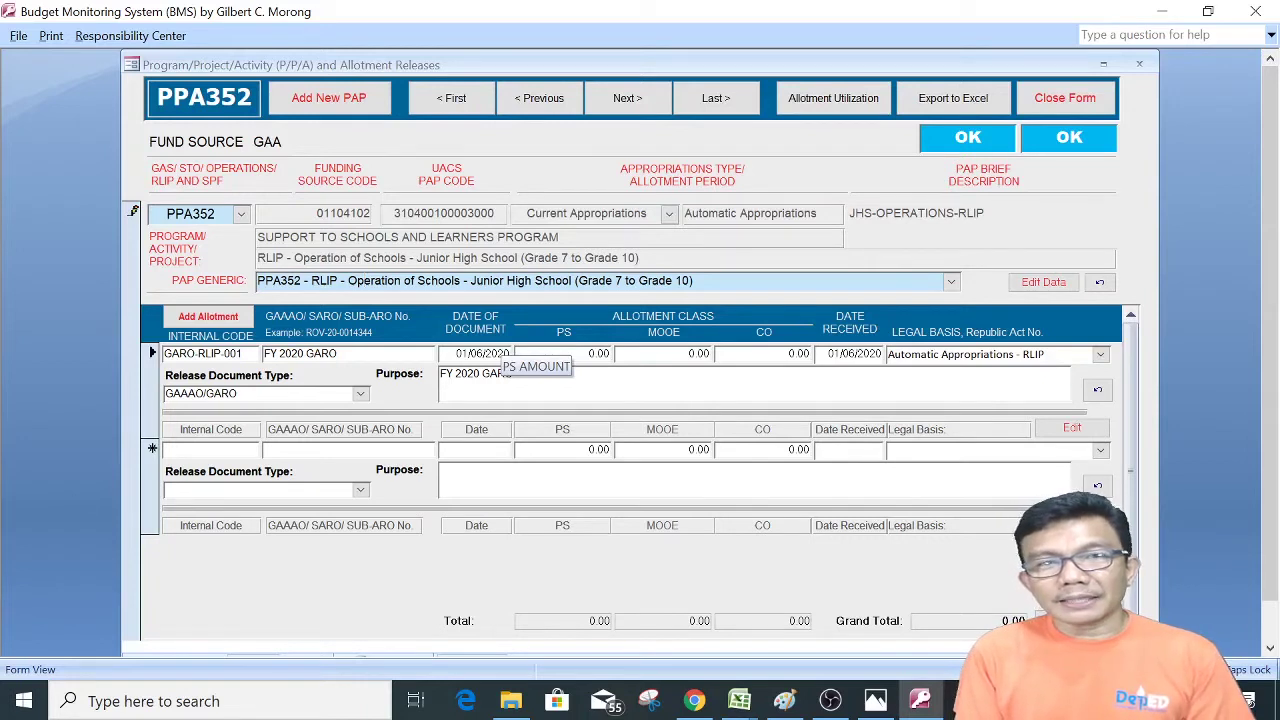
pyautogui.click(739, 702)
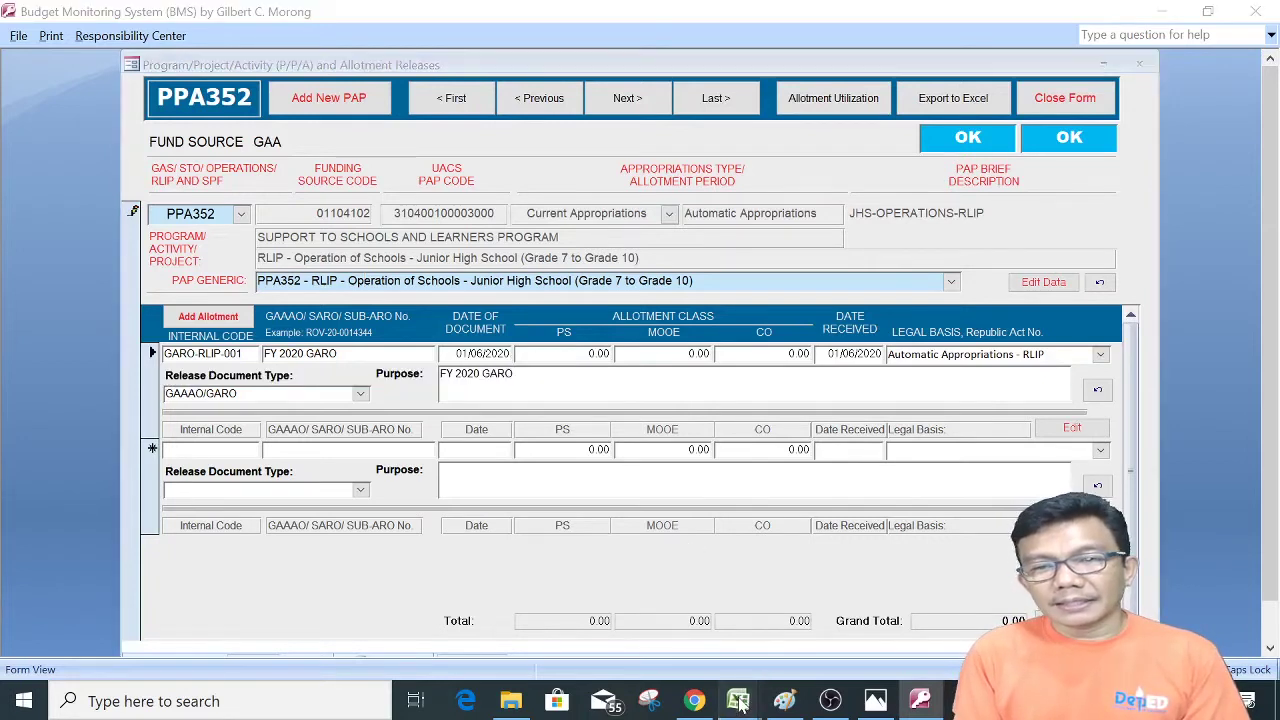
pyautogui.click(689, 596)
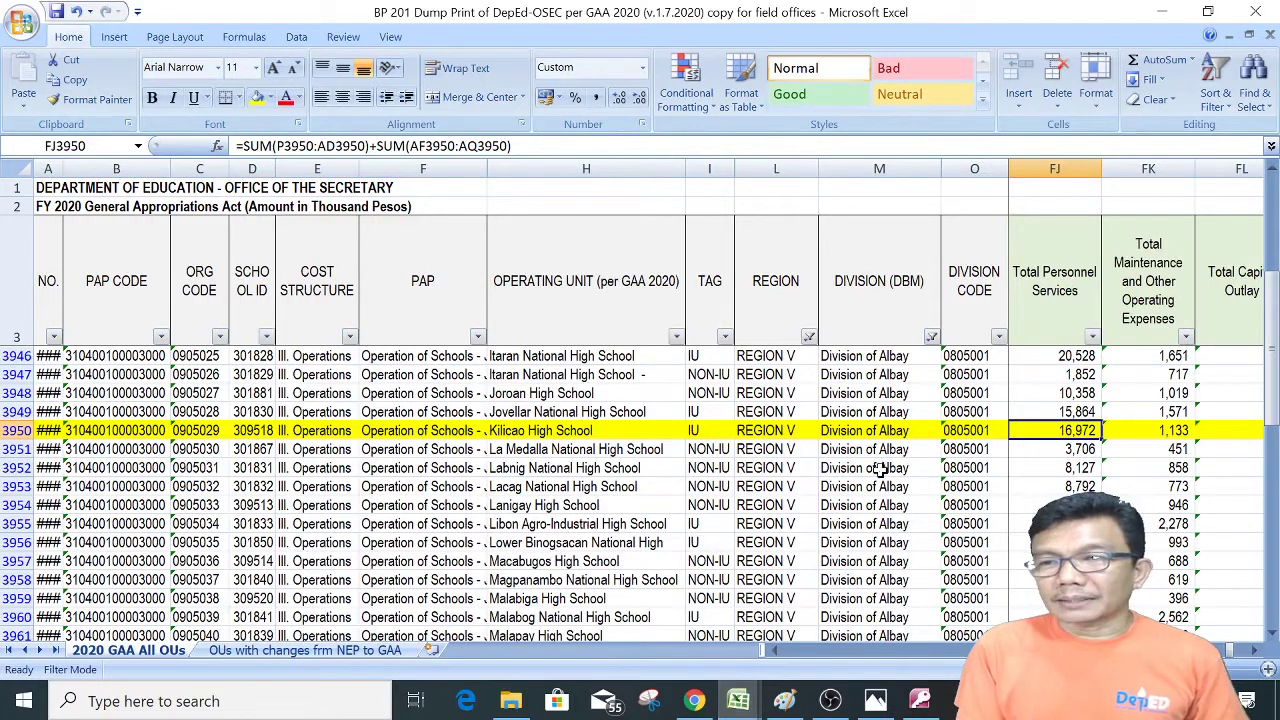
pyautogui.click(1138, 436)
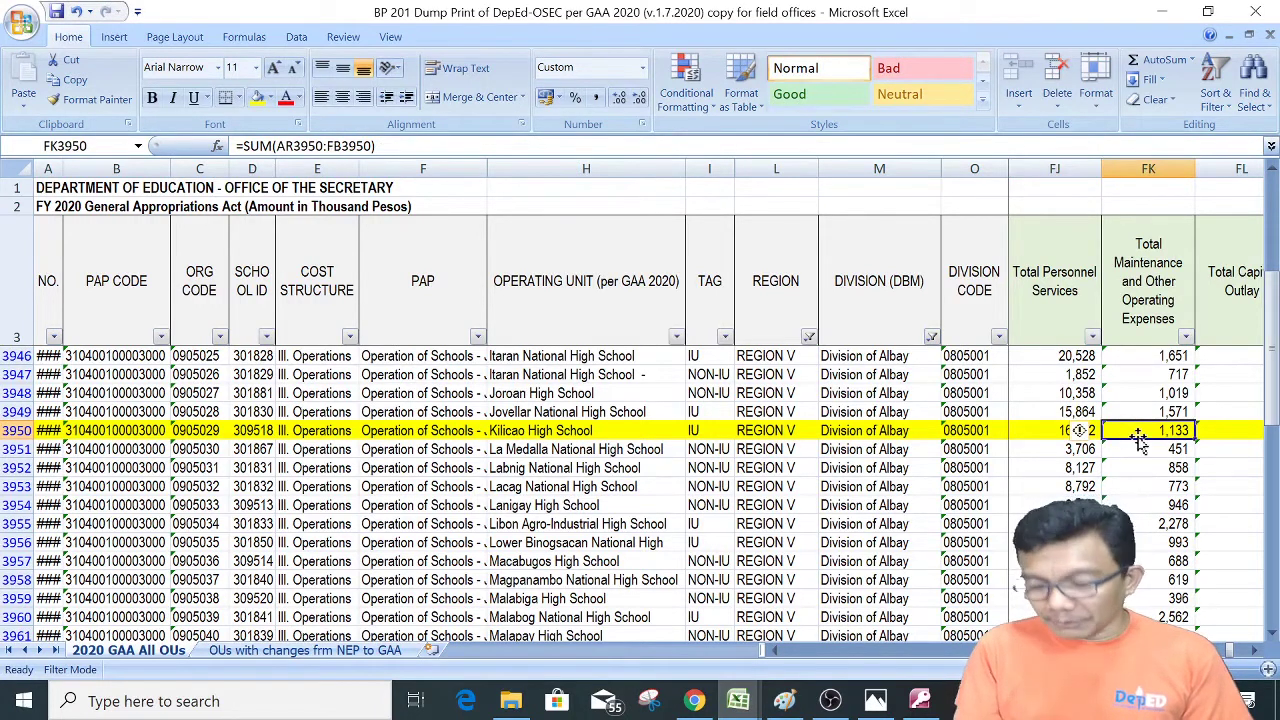
pyautogui.press('Right')
pyautogui.press('Right')
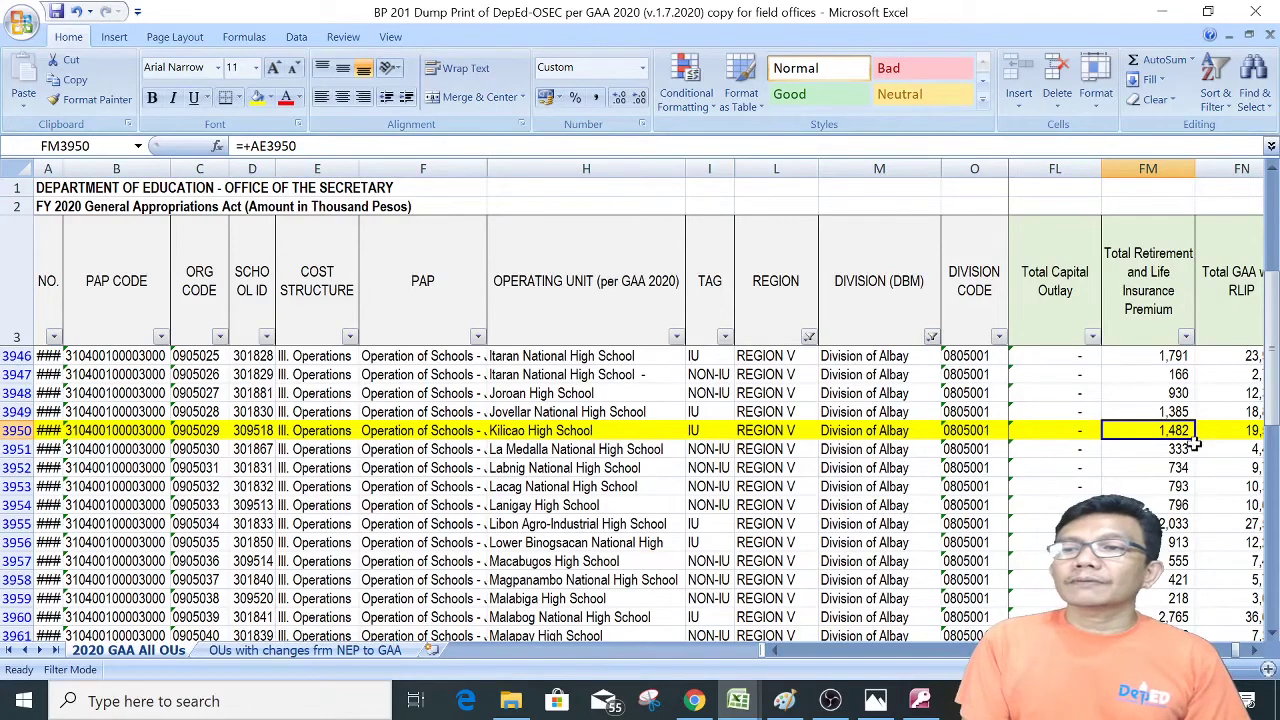
pyautogui.click(918, 700)
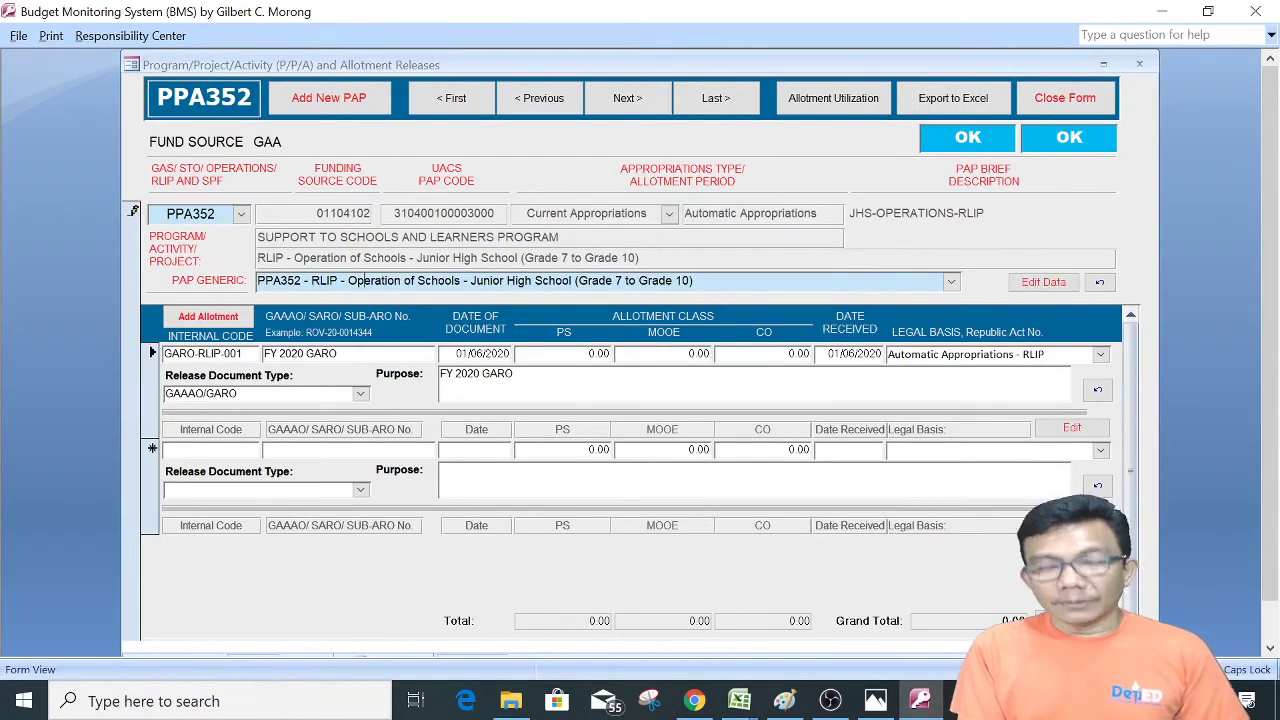
pyautogui.click(598, 353)
pyautogui.write('1')
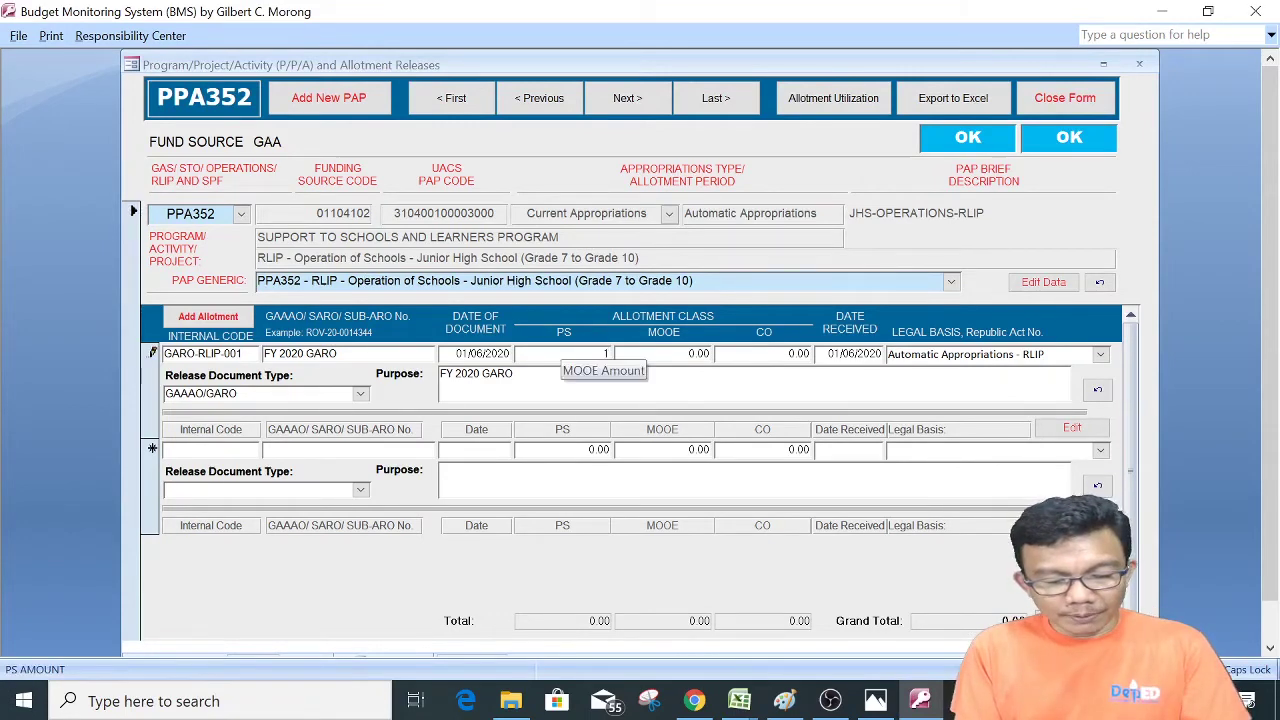
pyautogui.write(',482,000')
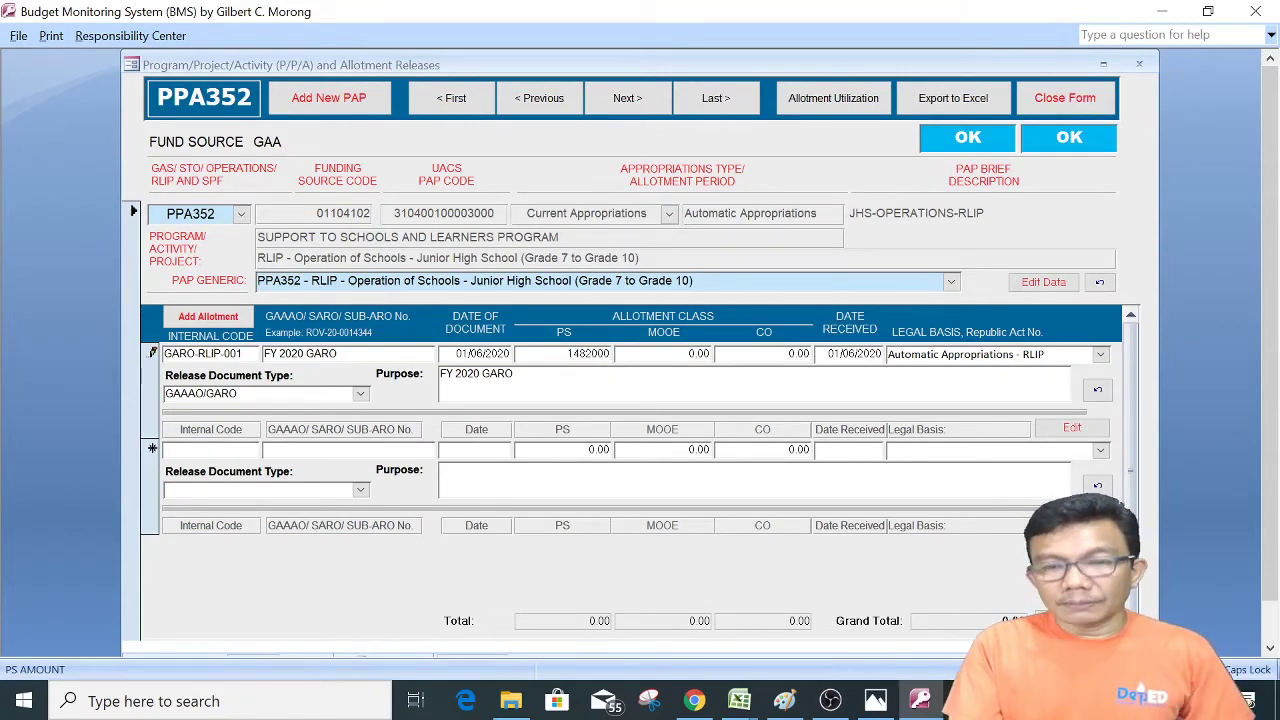
# - Commit the GARO-RLIP-001 allotment's PS amount, place the cursor in its Purpose text, and return to the PPA350 record
pyautogui.press('Tab')
pyautogui.click(514, 373)
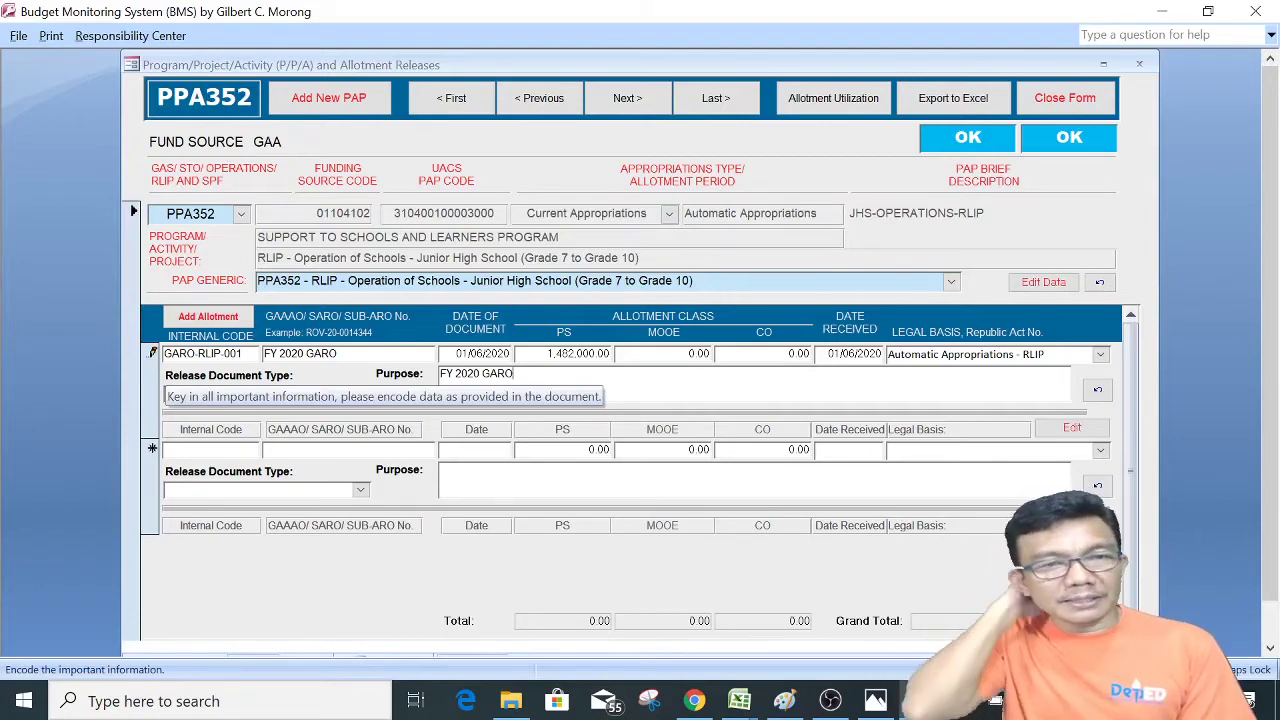
pyautogui.click(535, 95)
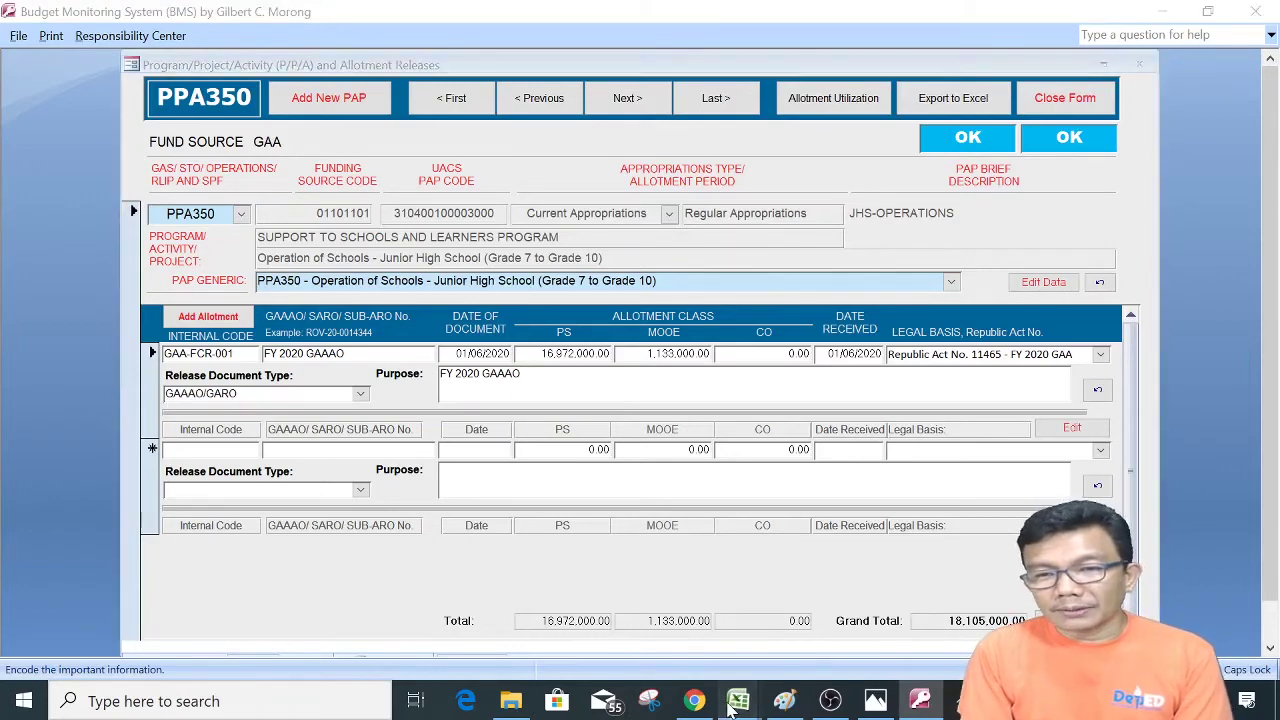
# - Check Kilicao High School's capital outlay and MOOE totals in the GAA 2020 workbook in Excel, and return to the Budget Monitoring System
pyautogui.moveTo(738, 703)
pyautogui.click(683, 620)
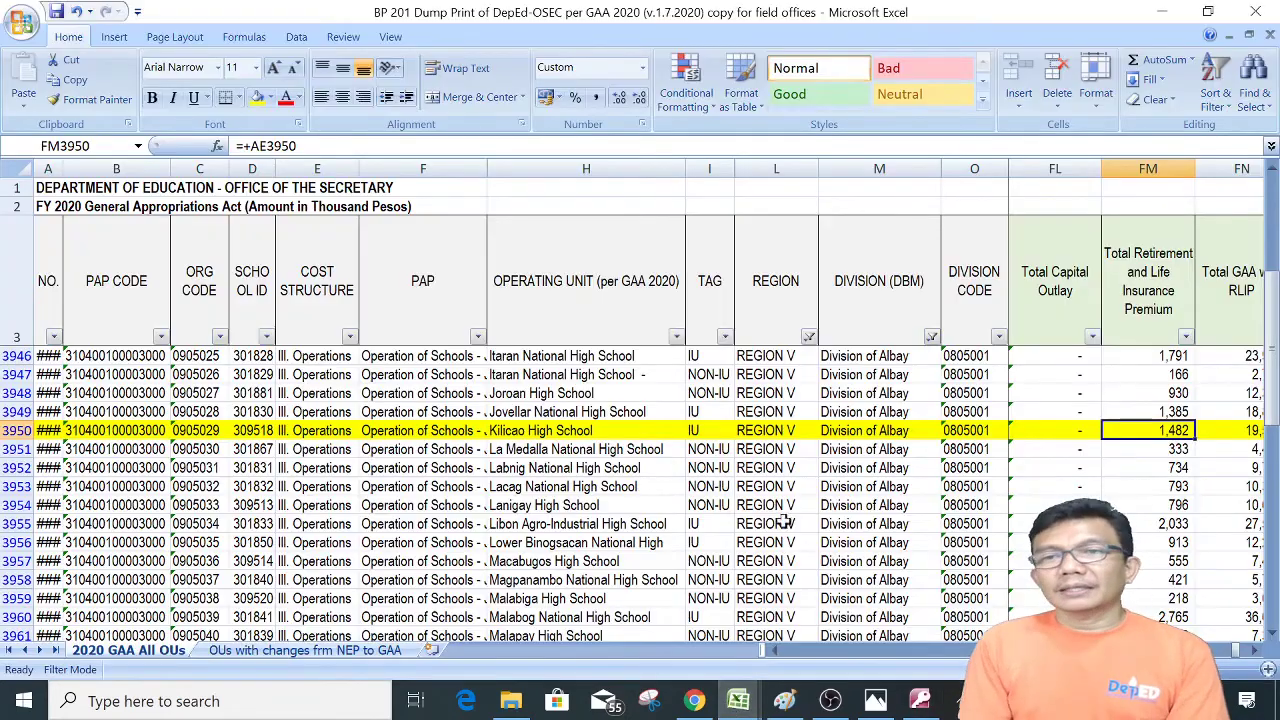
pyautogui.click(1045, 429)
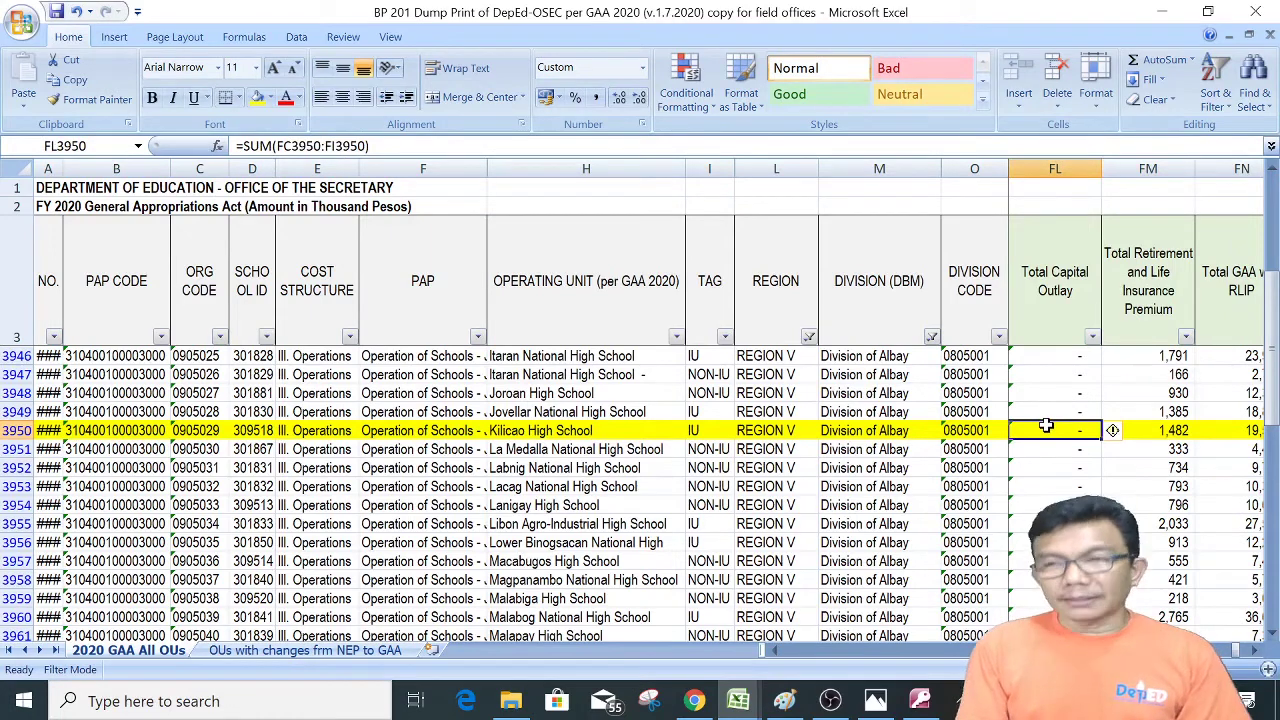
pyautogui.press('Left')
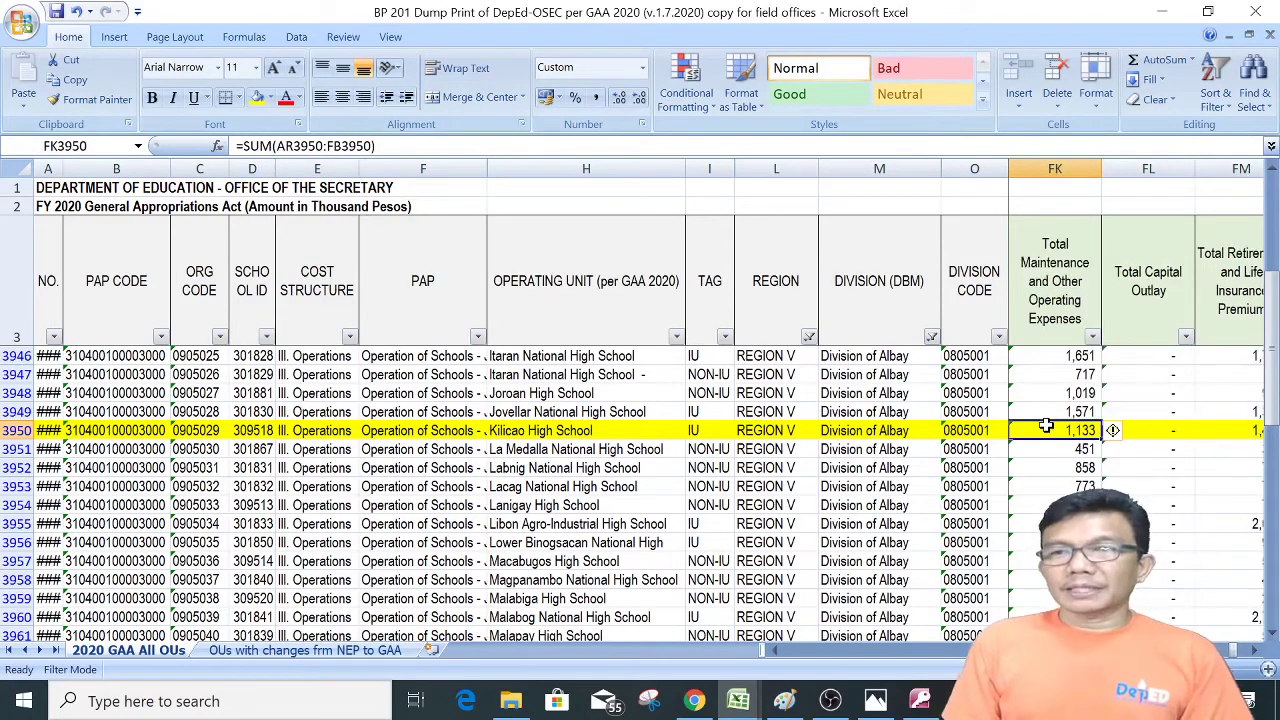
pyautogui.click(922, 430)
pyautogui.press('Right')
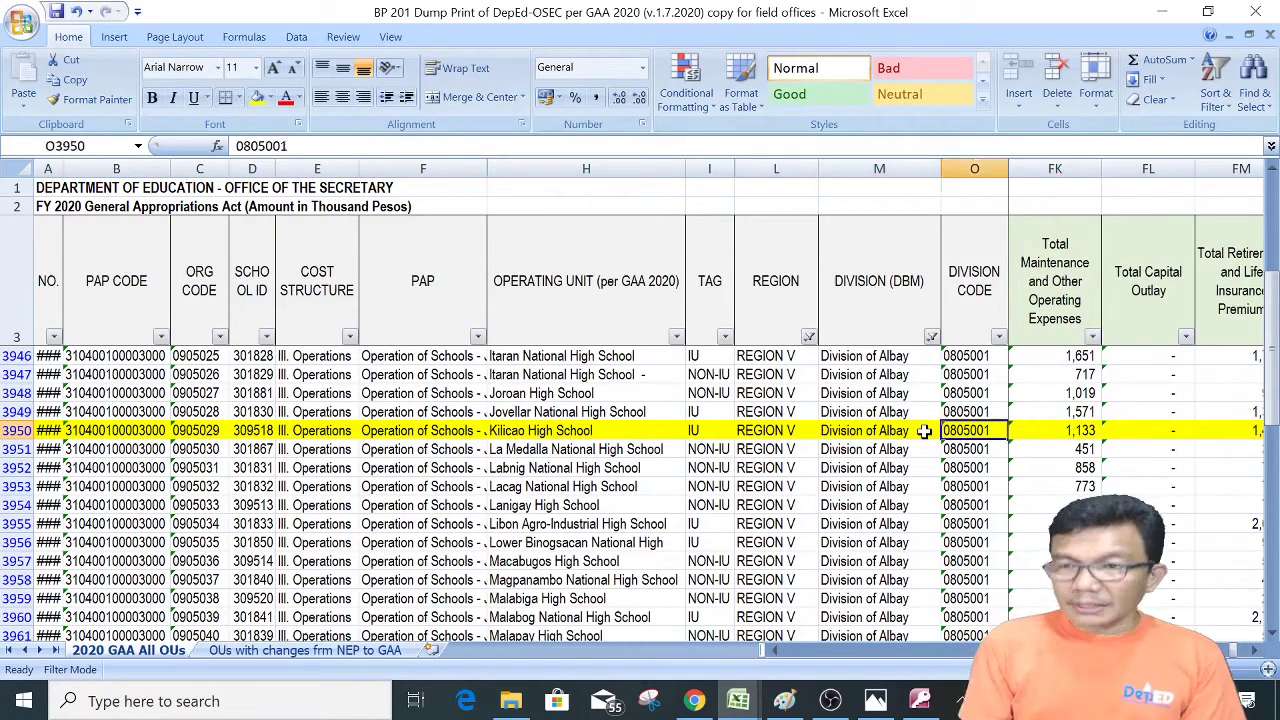
pyautogui.click(920, 700)
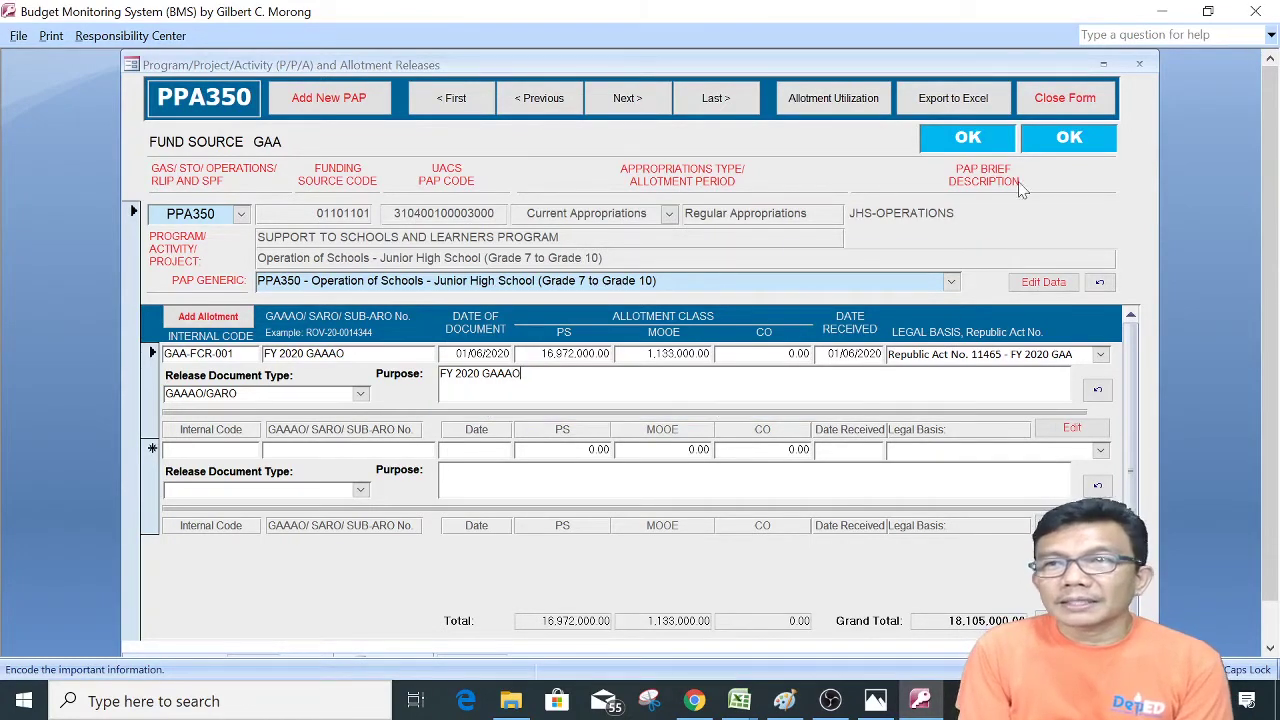
# - Close the PAP form and start the first transaction in the Registry of Allotment and Obligation, with Allotment as the transaction type
pyautogui.click(1065, 98)
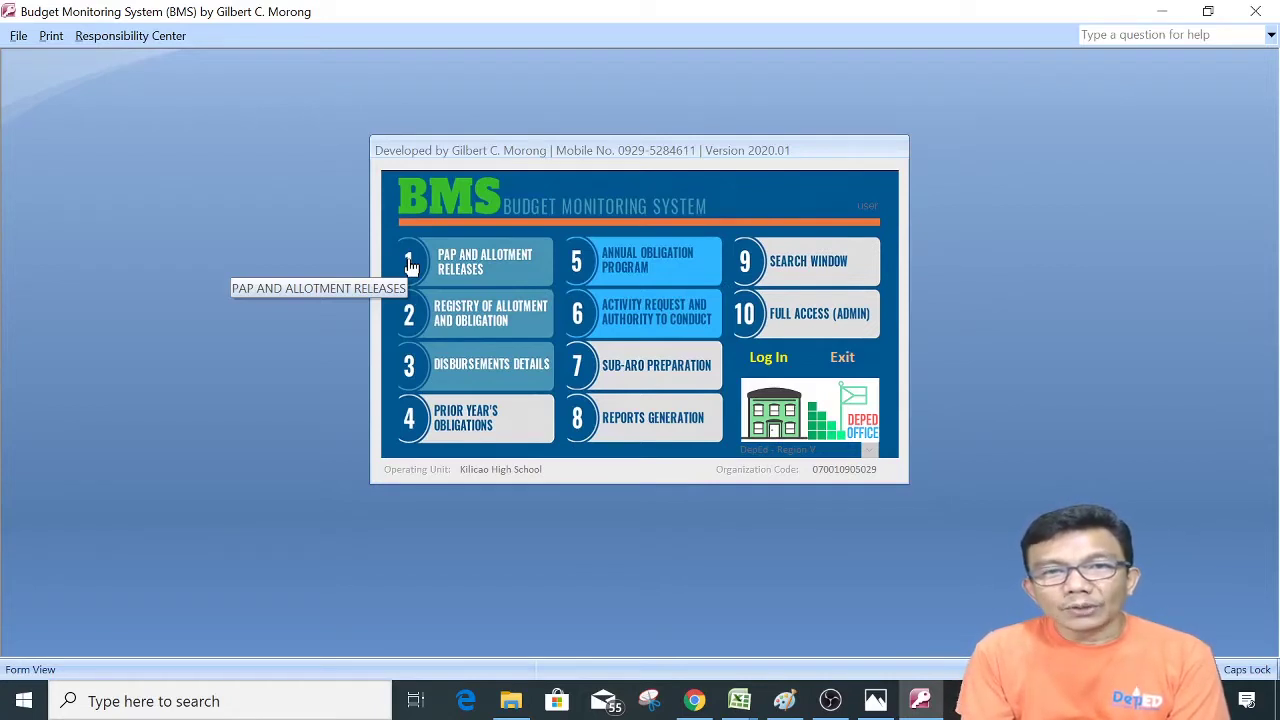
pyautogui.click(451, 307)
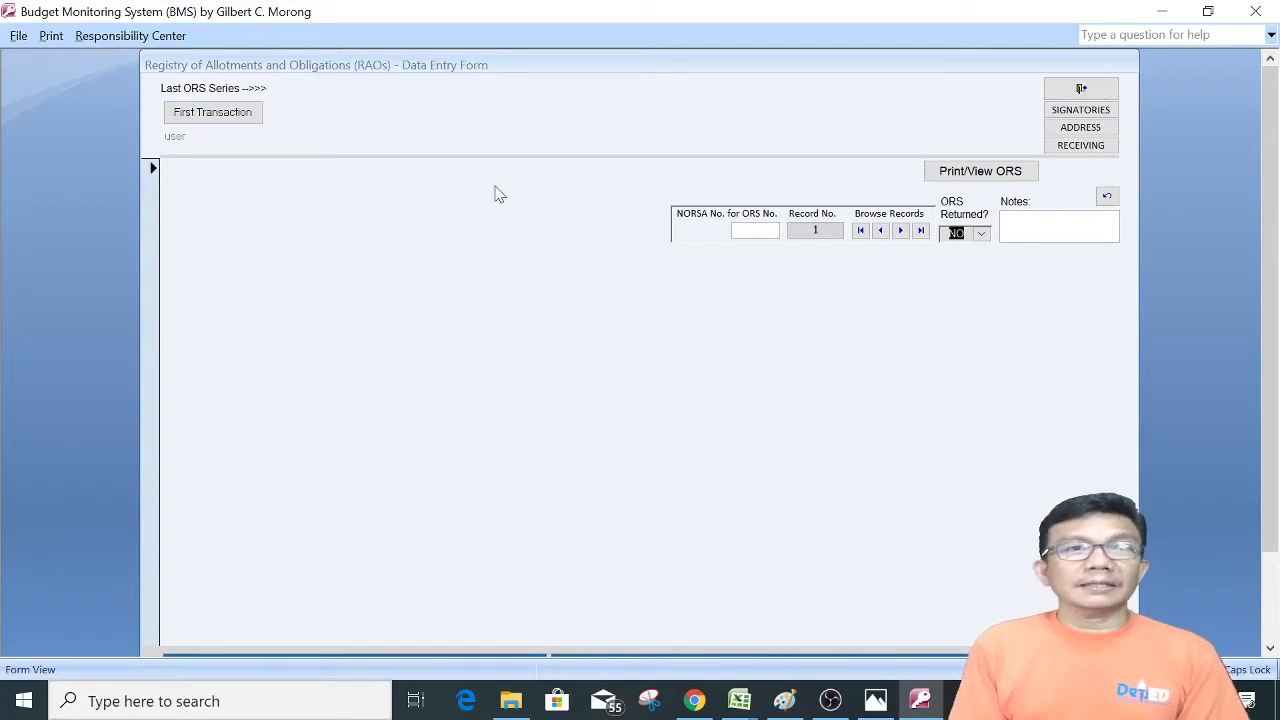
pyautogui.click(219, 118)
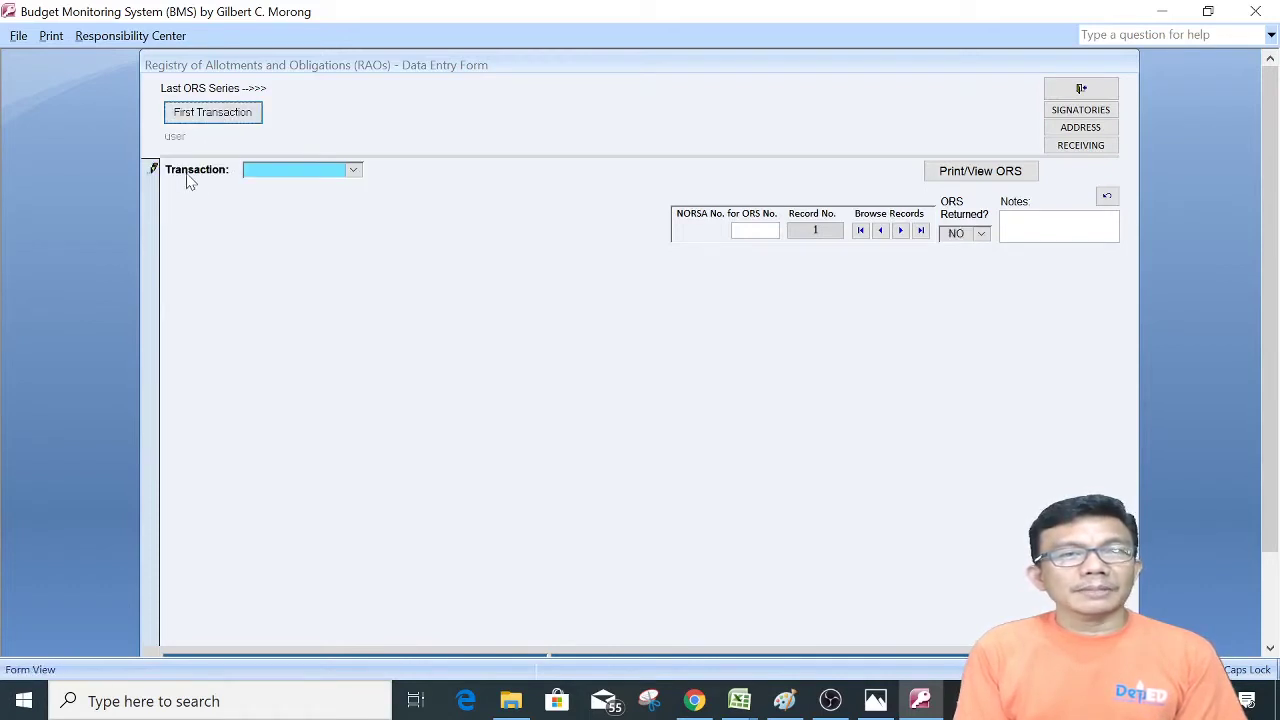
pyautogui.click(355, 171)
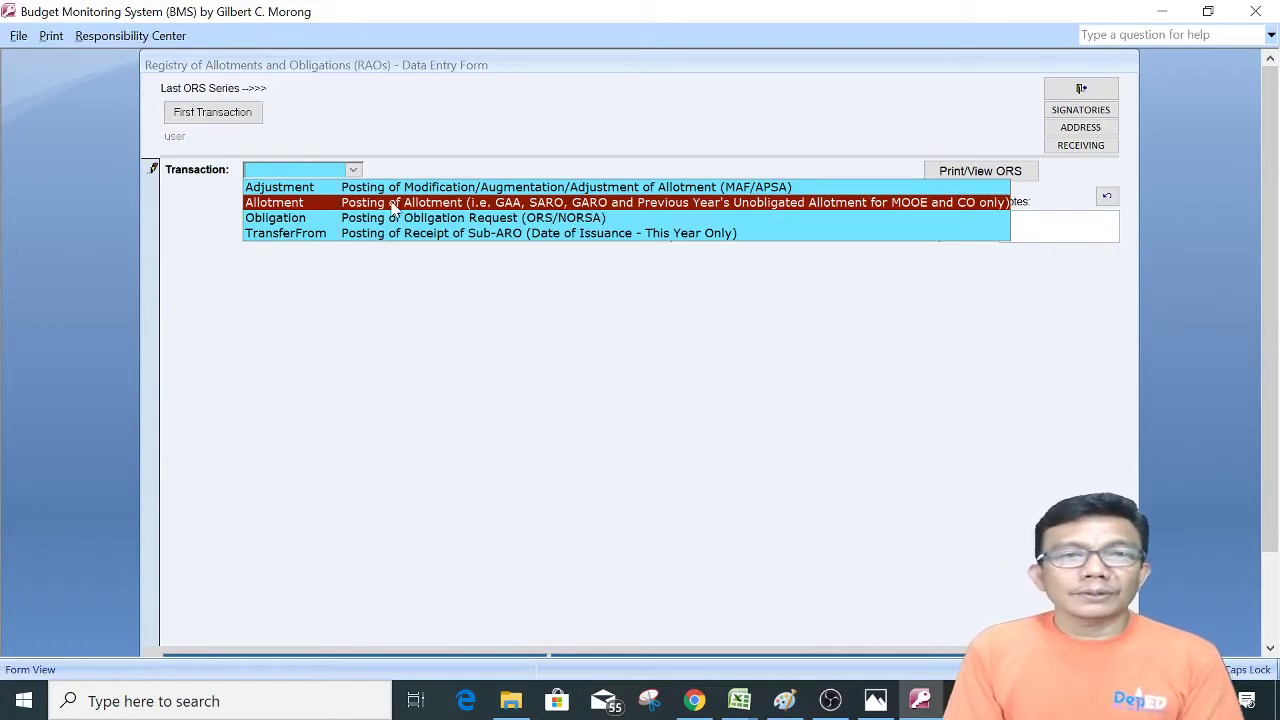
pyautogui.click(352, 203)
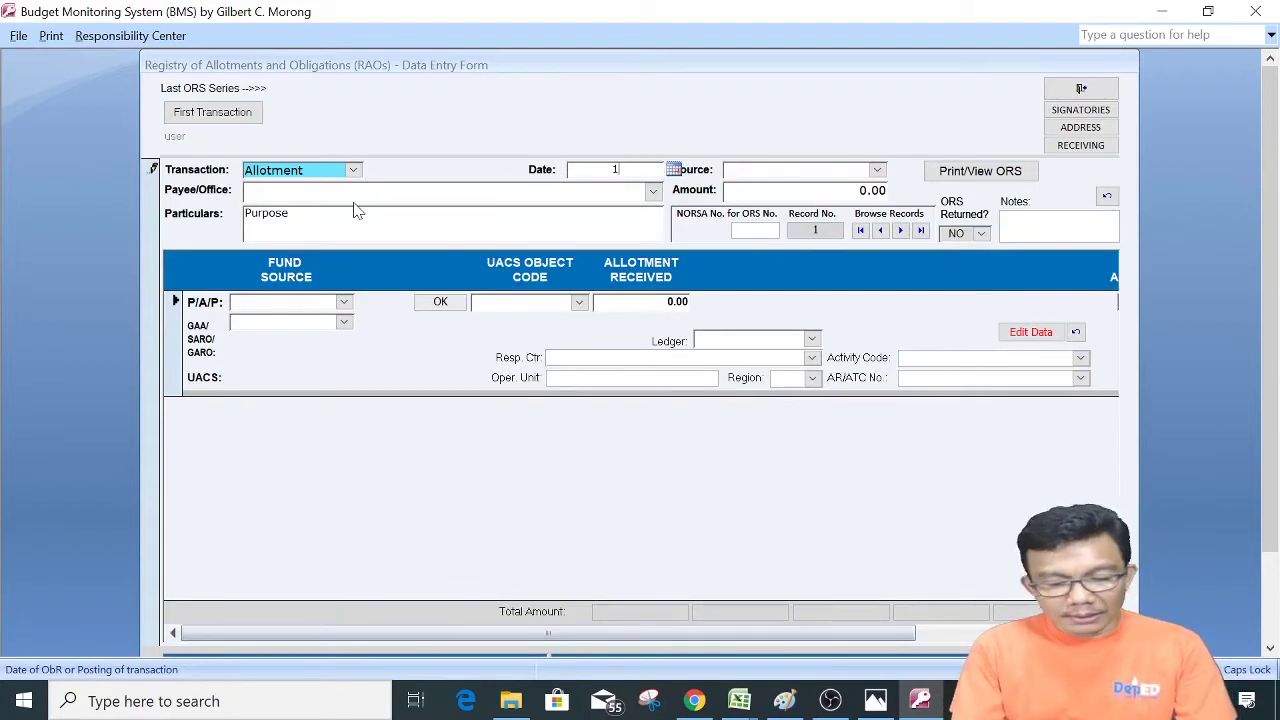
# - Date the allotment transaction 01/06/2020, with KILICAO HS as the payee/office and GAAAO (FY 2020) as the source
pyautogui.write('1/6')
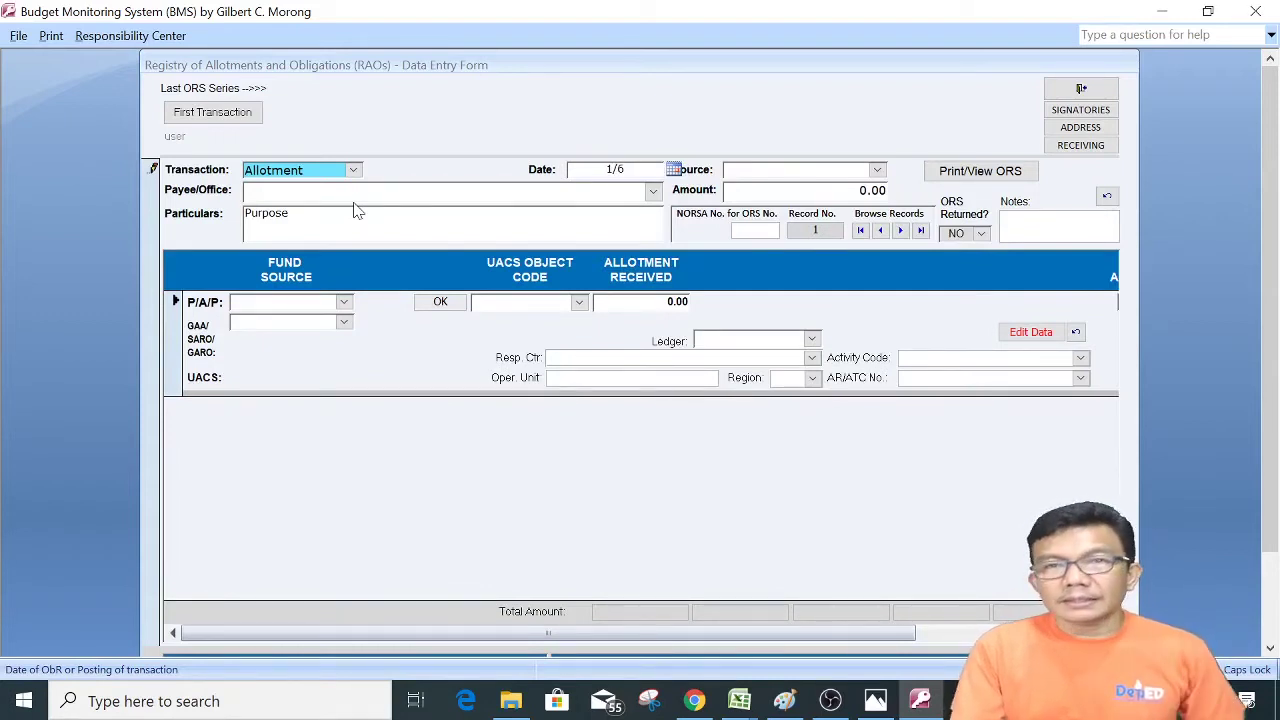
pyautogui.press('Tab')
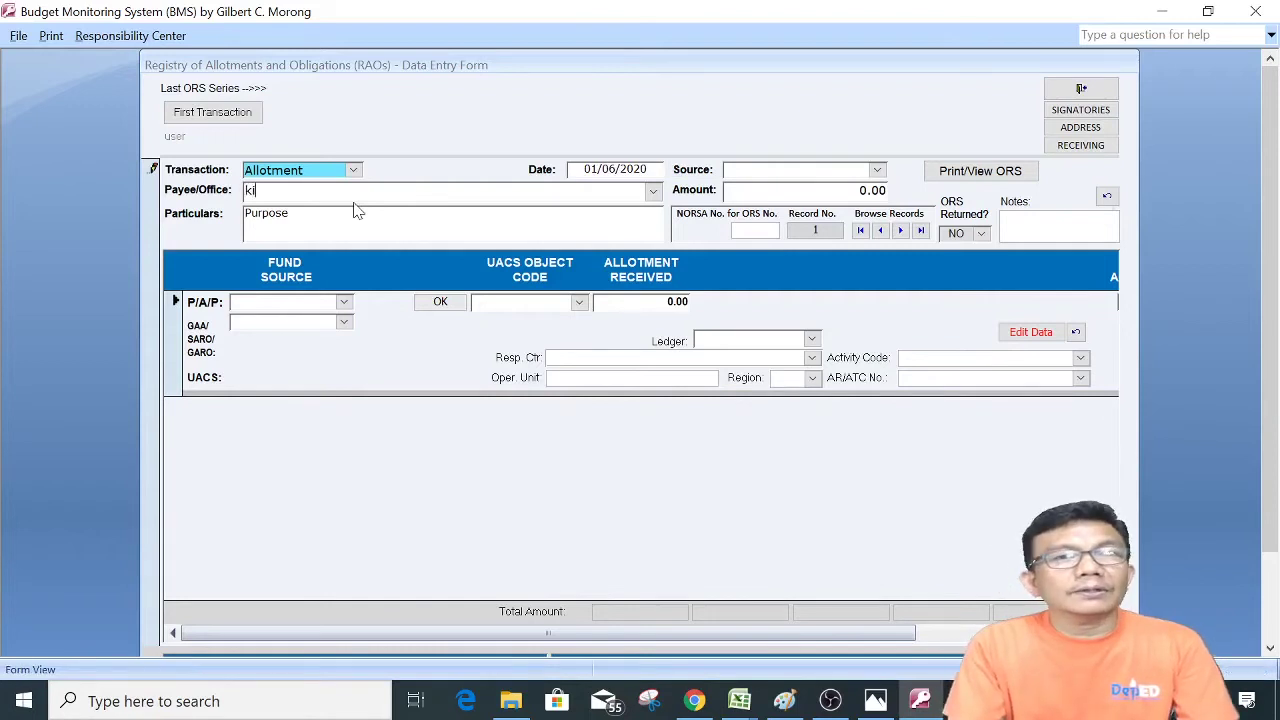
pyautogui.write('KILI')
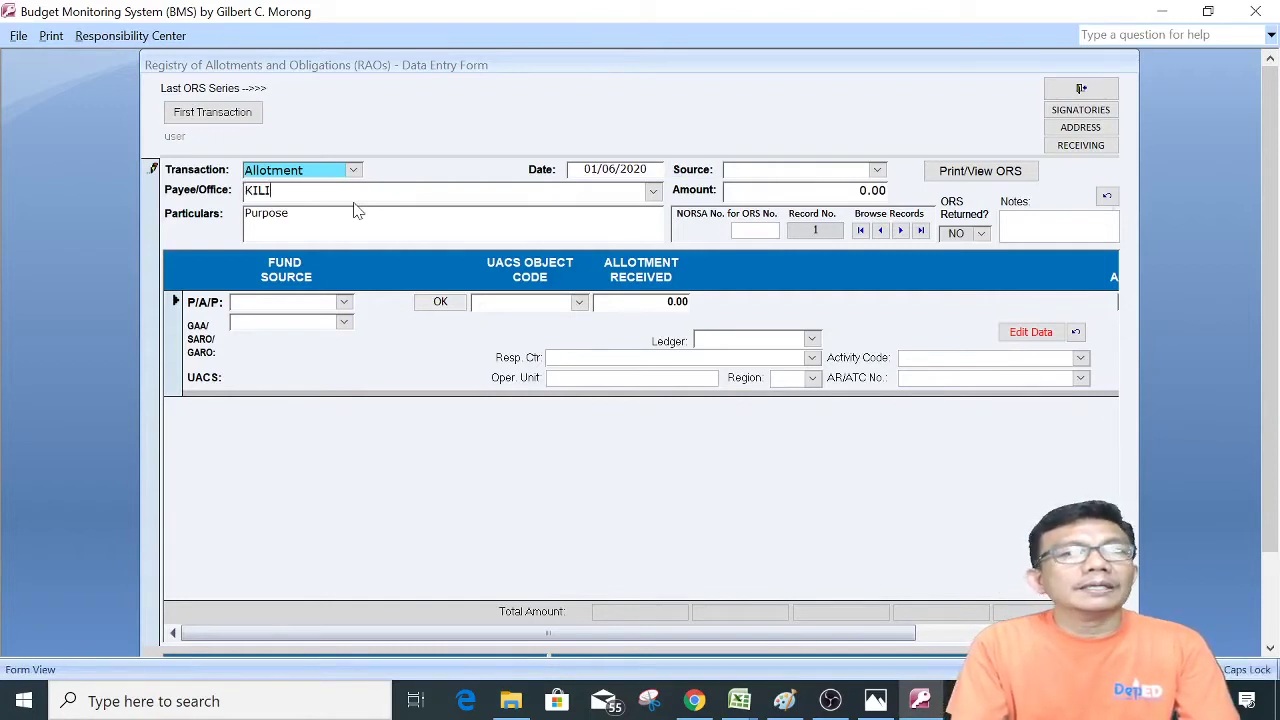
pyautogui.write('CAO HS')
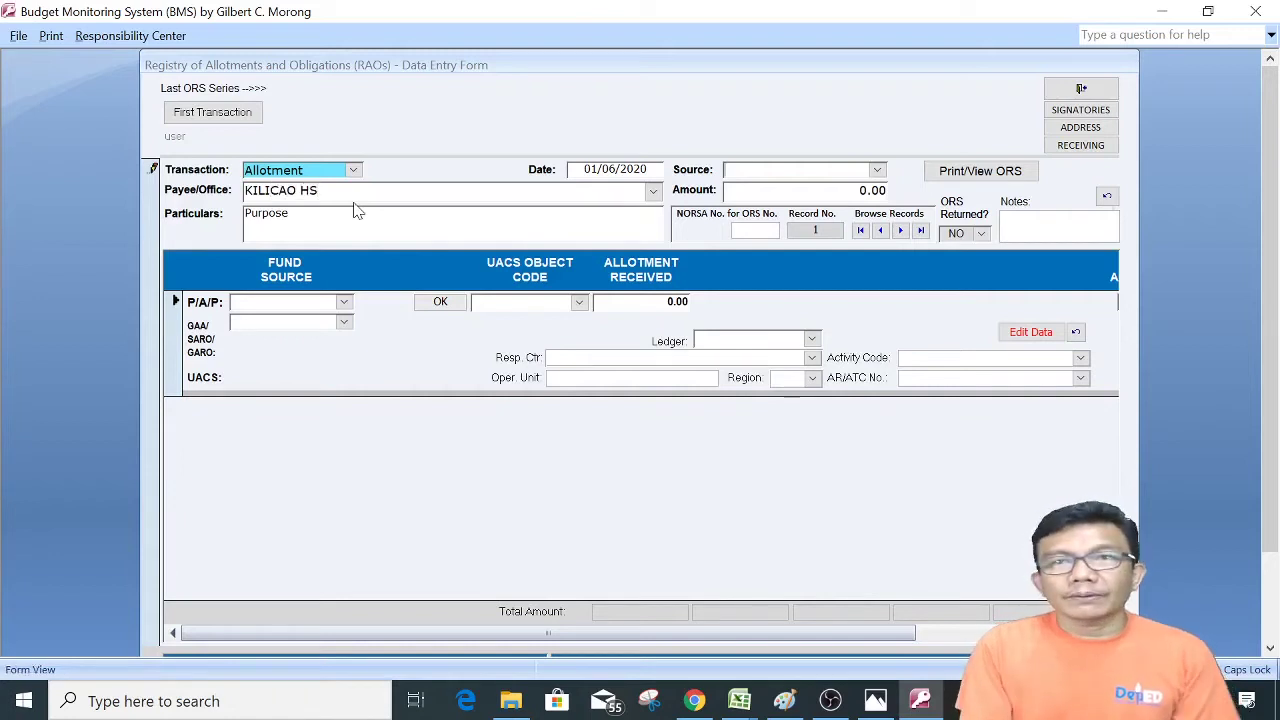
pyautogui.click(877, 171)
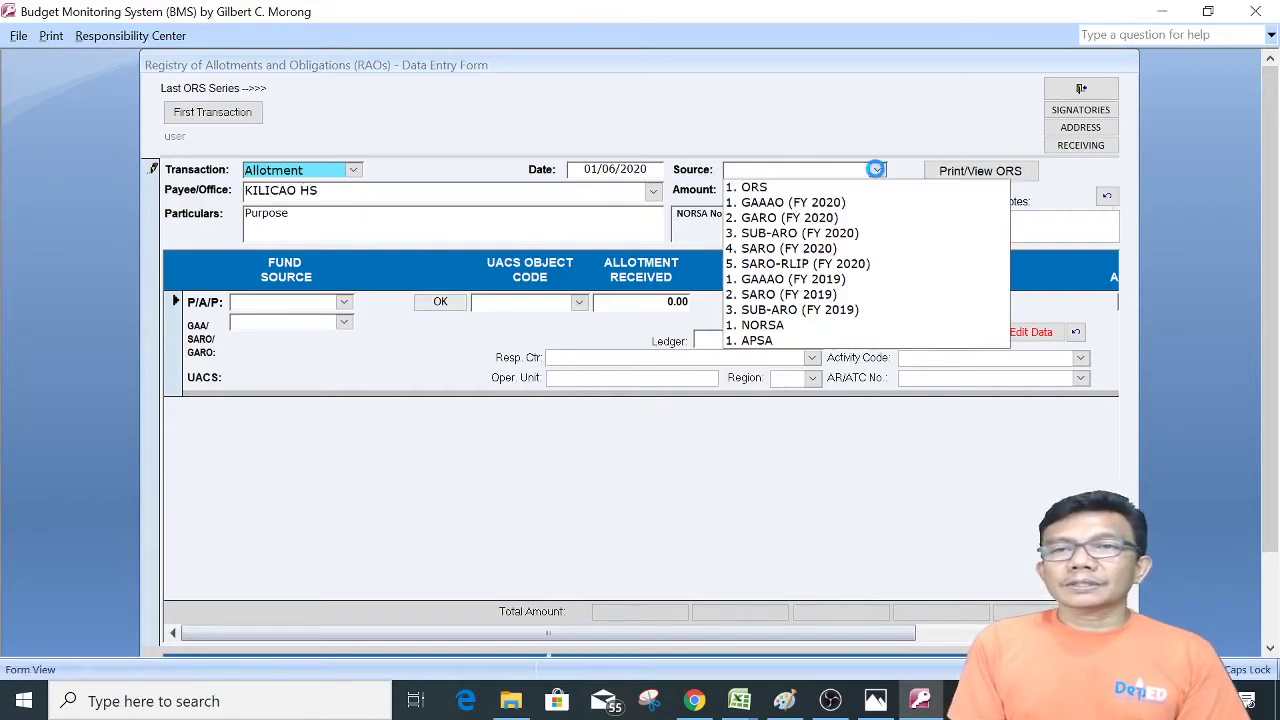
pyautogui.click(825, 203)
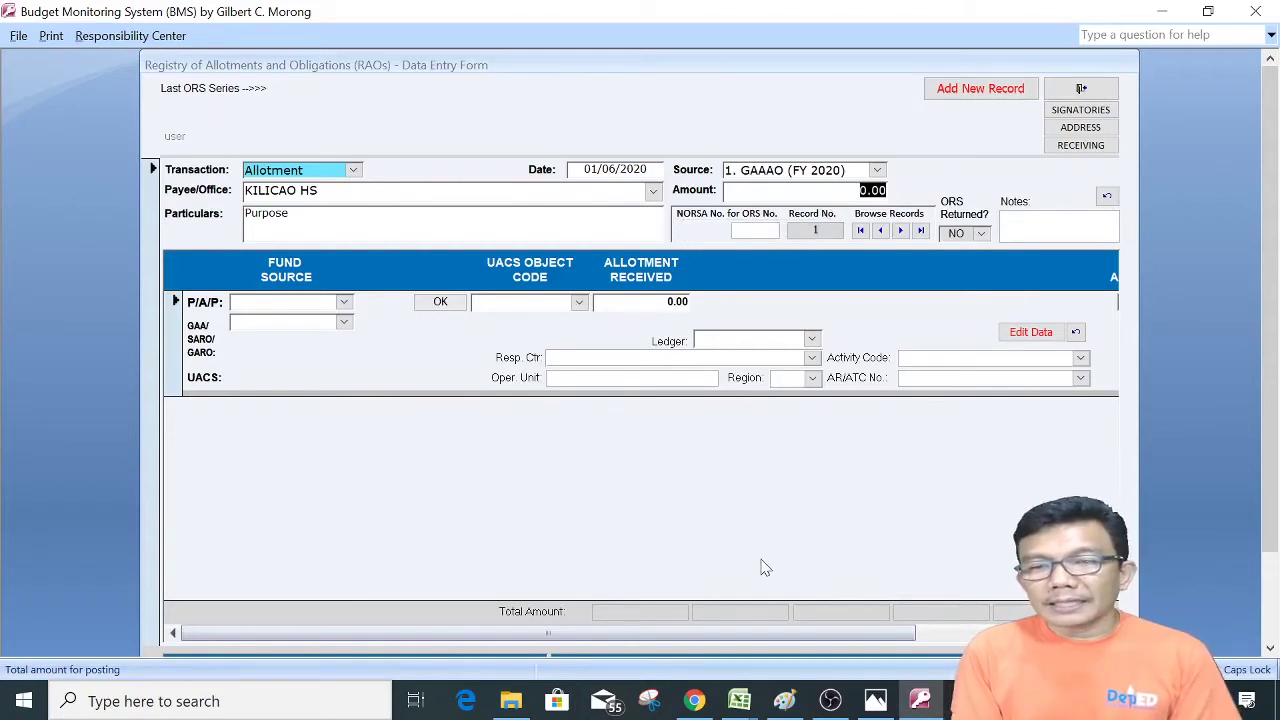
# - Set the transaction's amount to 16972000, taking Kilicao High School's Total Personnel Services from the GAA 2020 workbook in Excel
pyautogui.moveTo(745, 705)
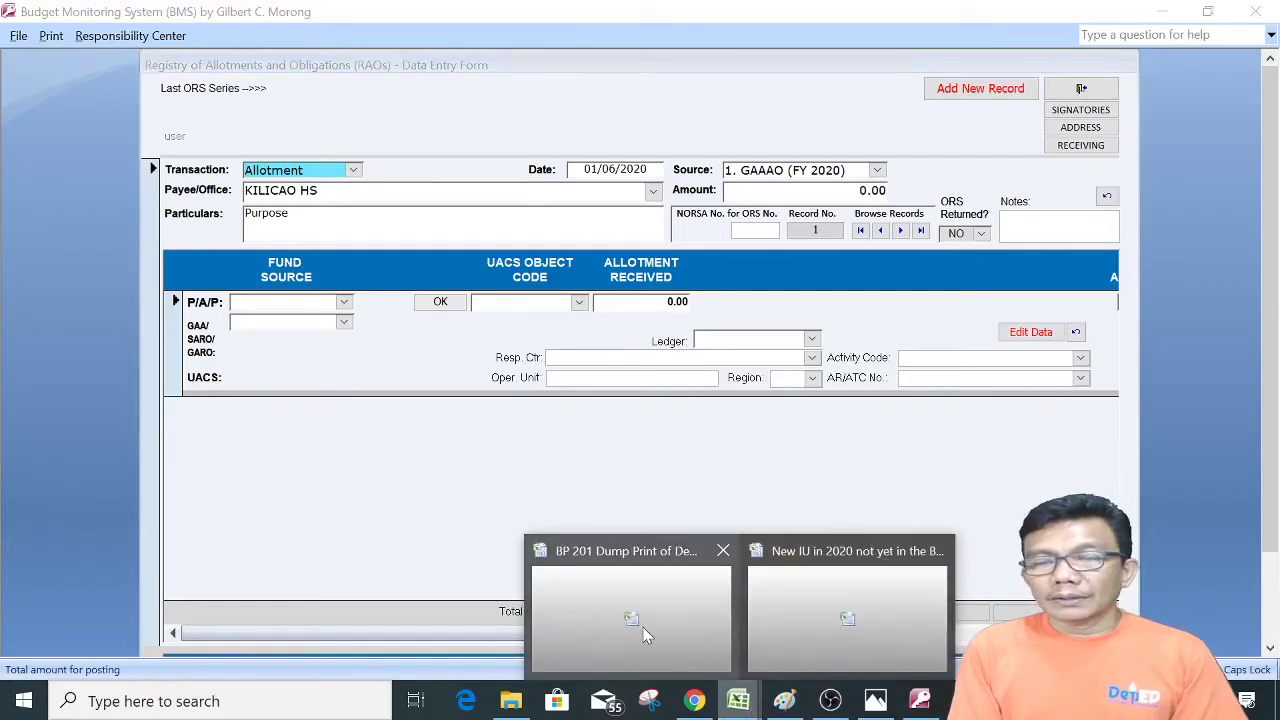
pyautogui.click(631, 612)
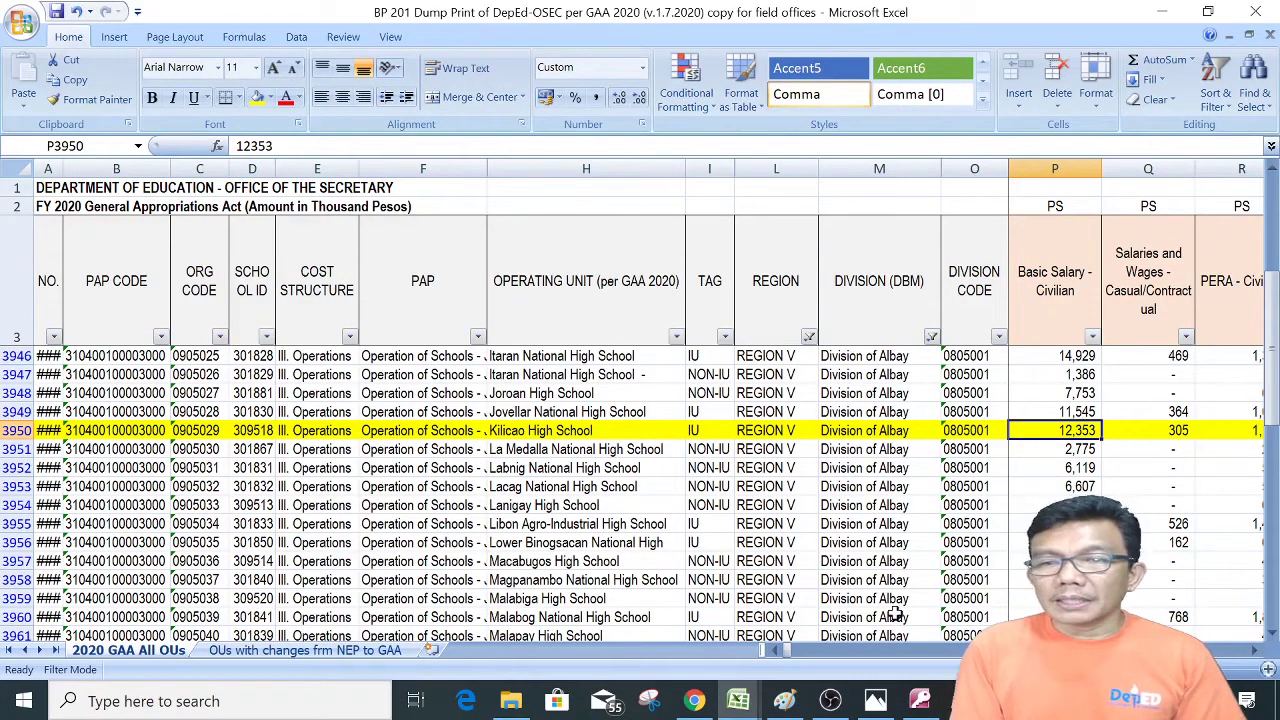
pyautogui.moveTo(790, 652); pyautogui.dragTo(1238, 628)
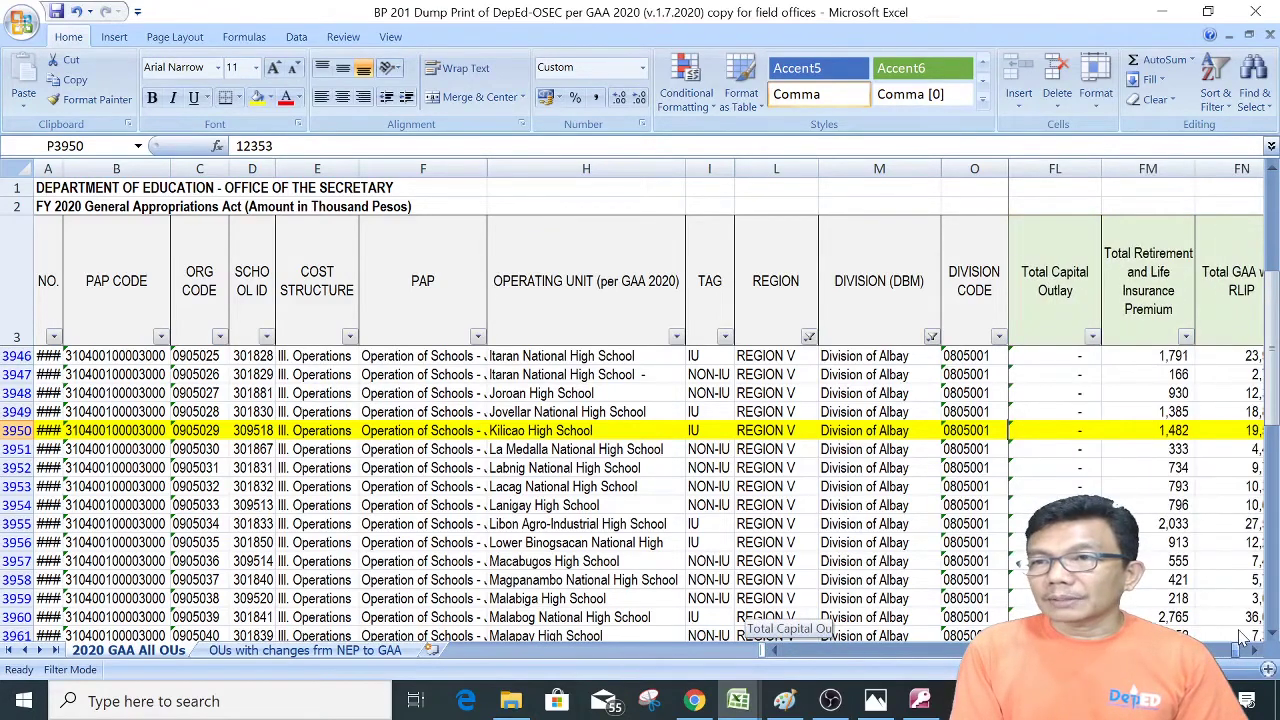
pyautogui.click(1162, 437)
pyautogui.press('Left')
pyautogui.press('Left')
pyautogui.press('Left')
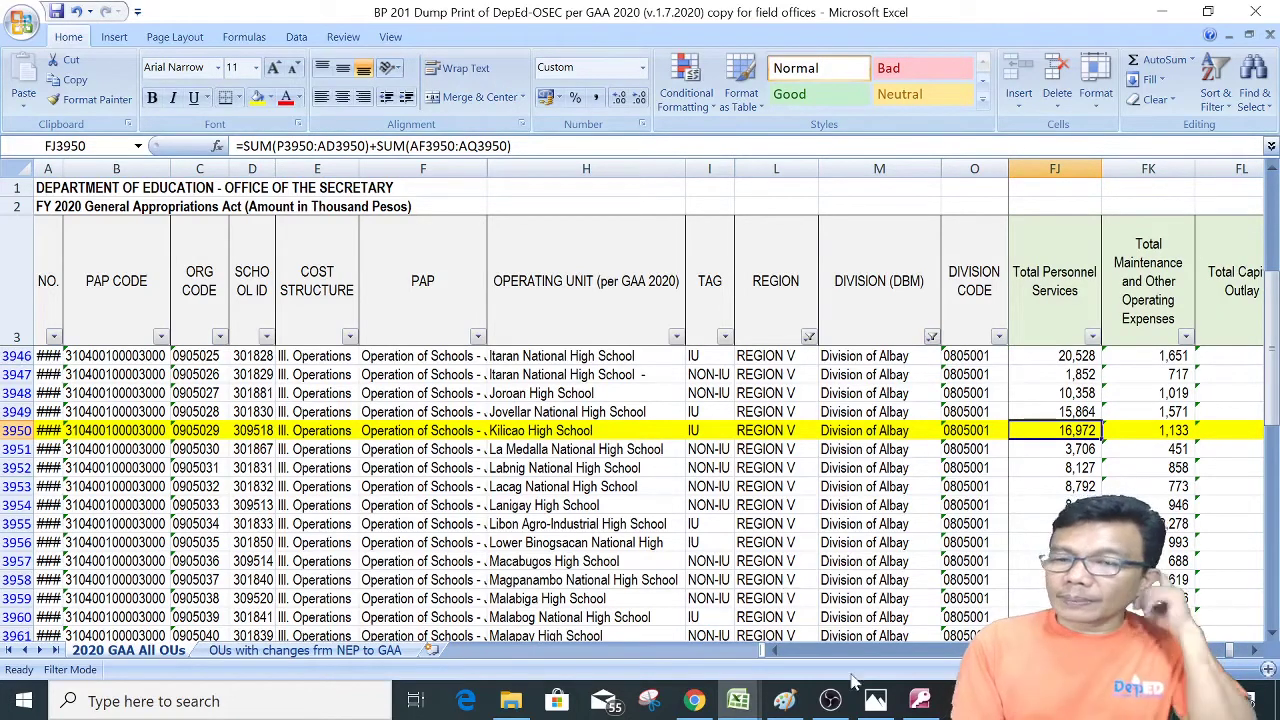
pyautogui.click(919, 700)
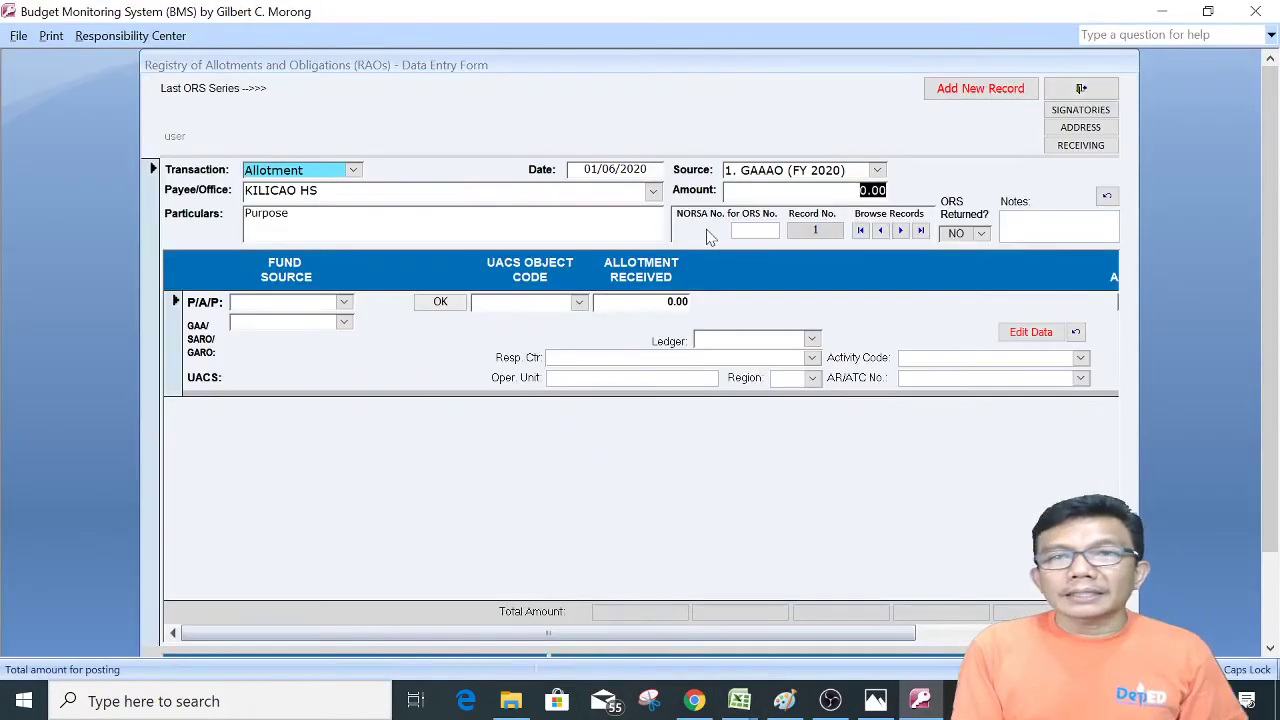
pyautogui.write('1')
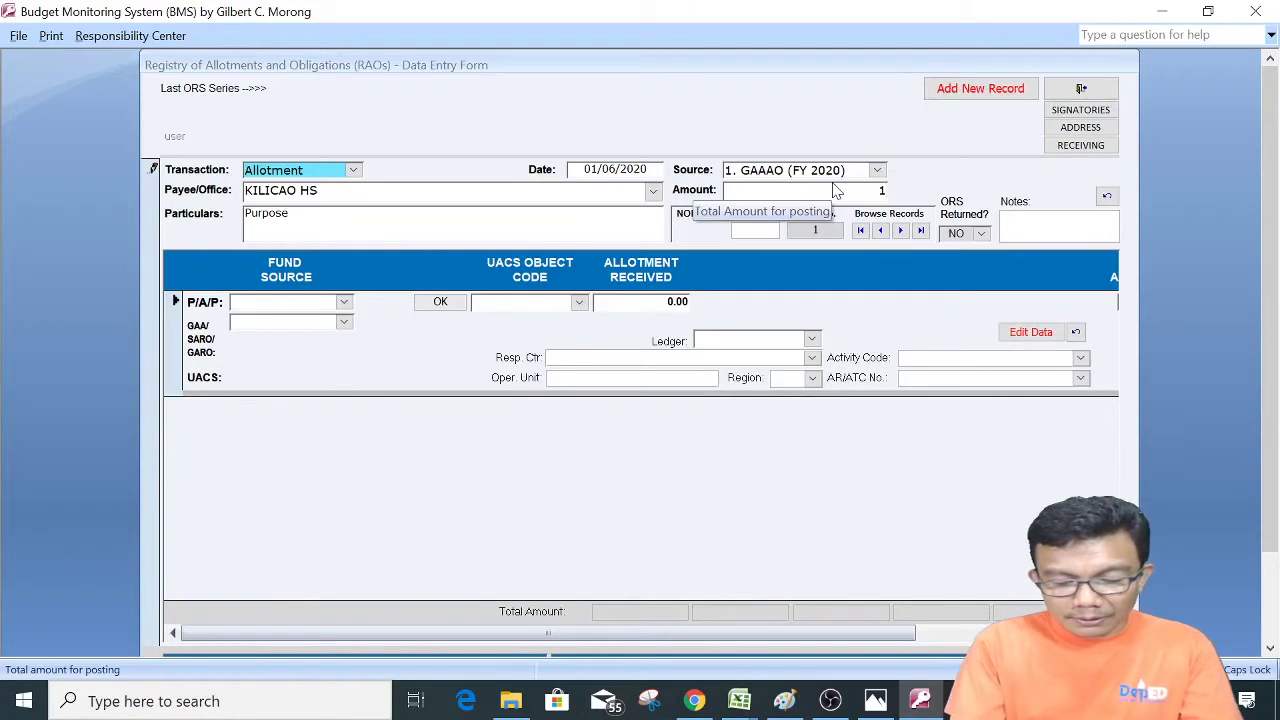
pyautogui.write('6972000')
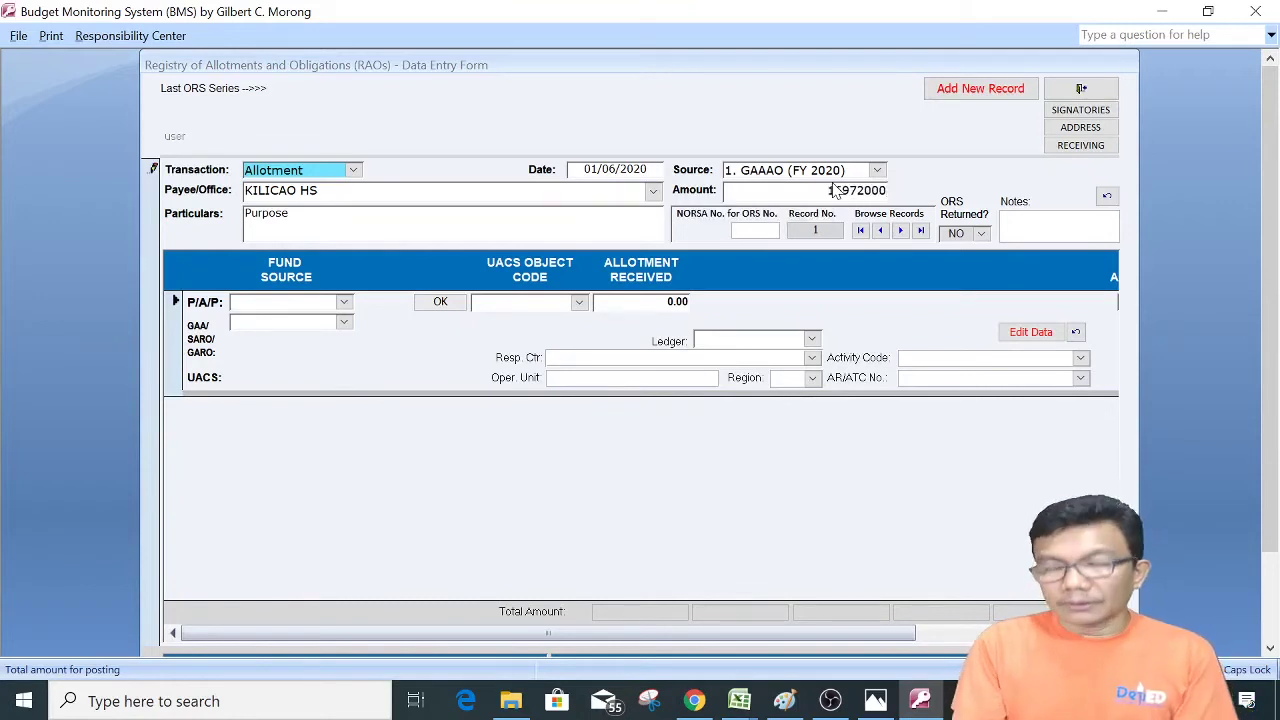
pyautogui.press('Tab')
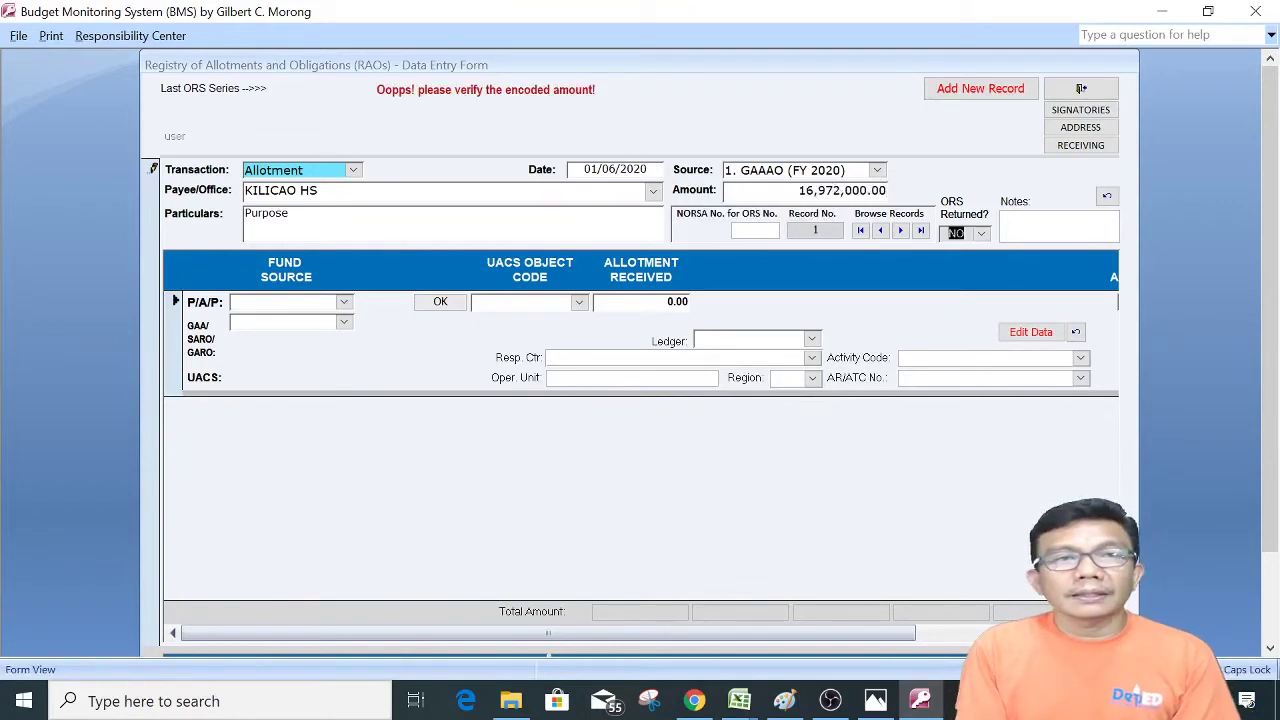
# - Replace the placeholder in the transaction's particulars with FY 2020 GAAAO - PERSONNEL SERVICES
pyautogui.click(289, 213)
pyautogui.press('BackSpace')
pyautogui.press('BackSpace')
pyautogui.press('BackSpace')
pyautogui.press('BackSpace')
pyautogui.press('BackSpace')
pyautogui.press('BackSpace')
pyautogui.press('BackSpace')
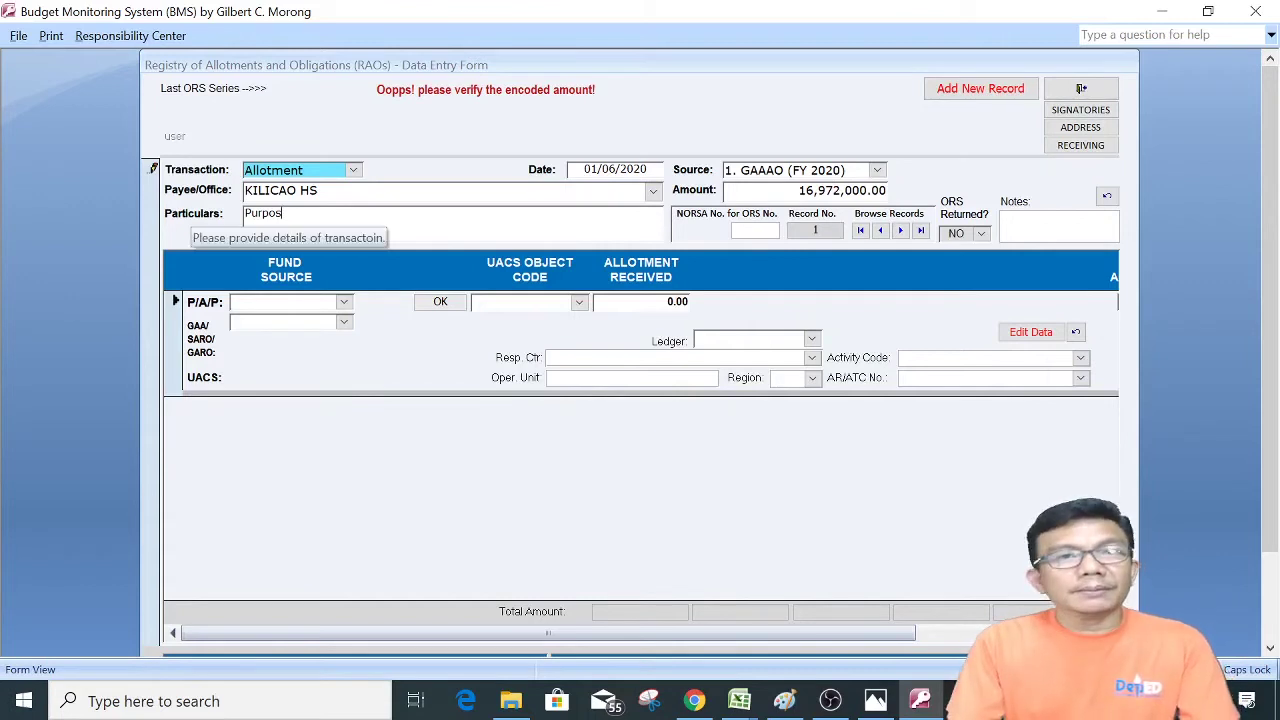
pyautogui.write('F')
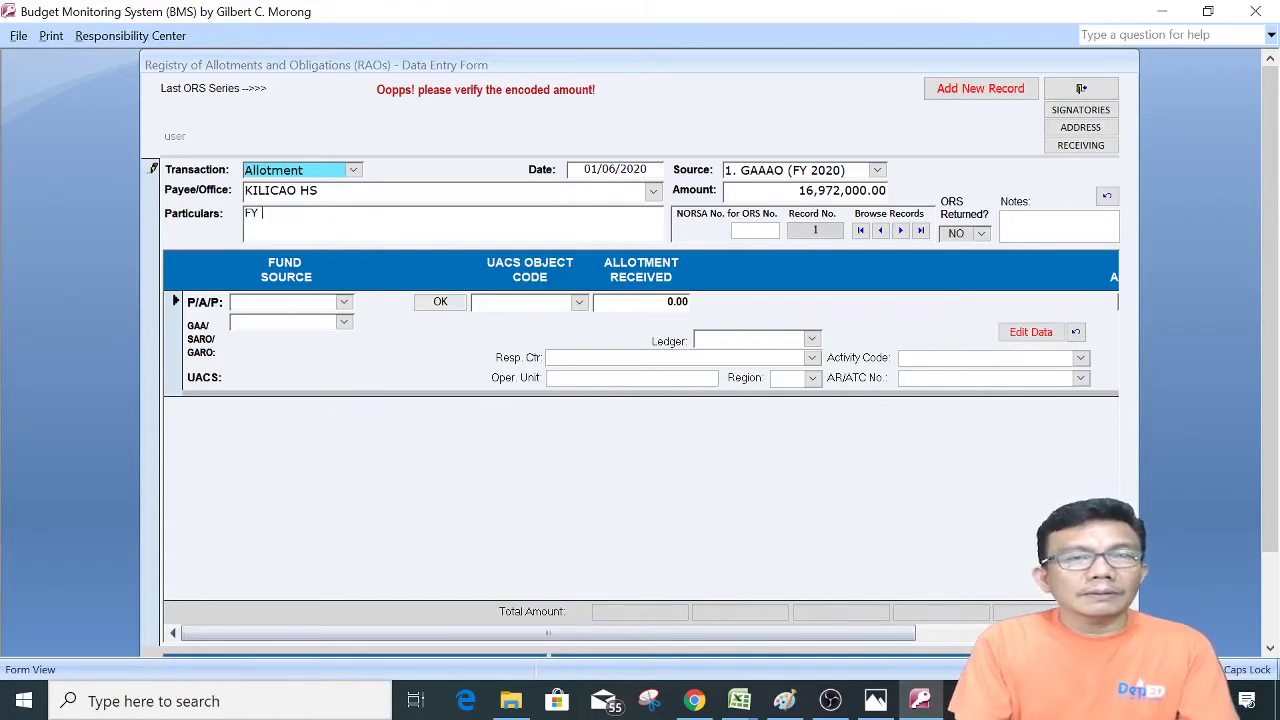
pyautogui.write('Y ')
pyautogui.write('3')
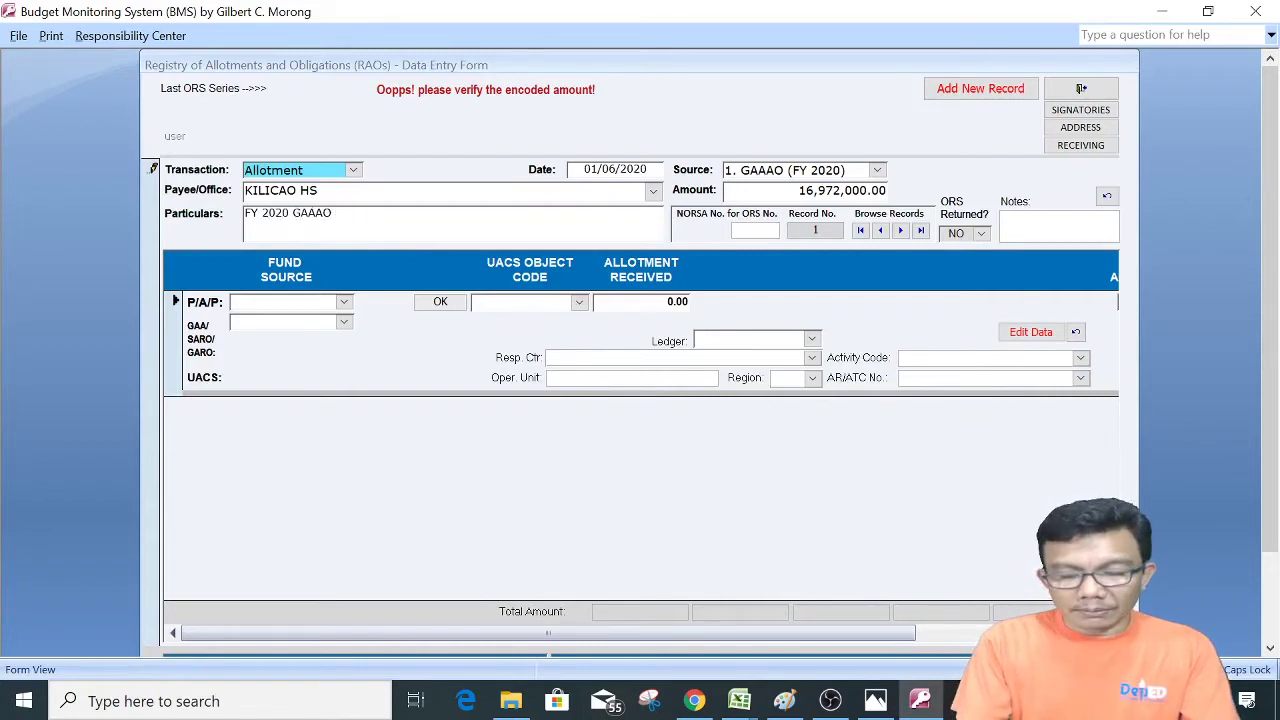
pyautogui.write('ONNE')
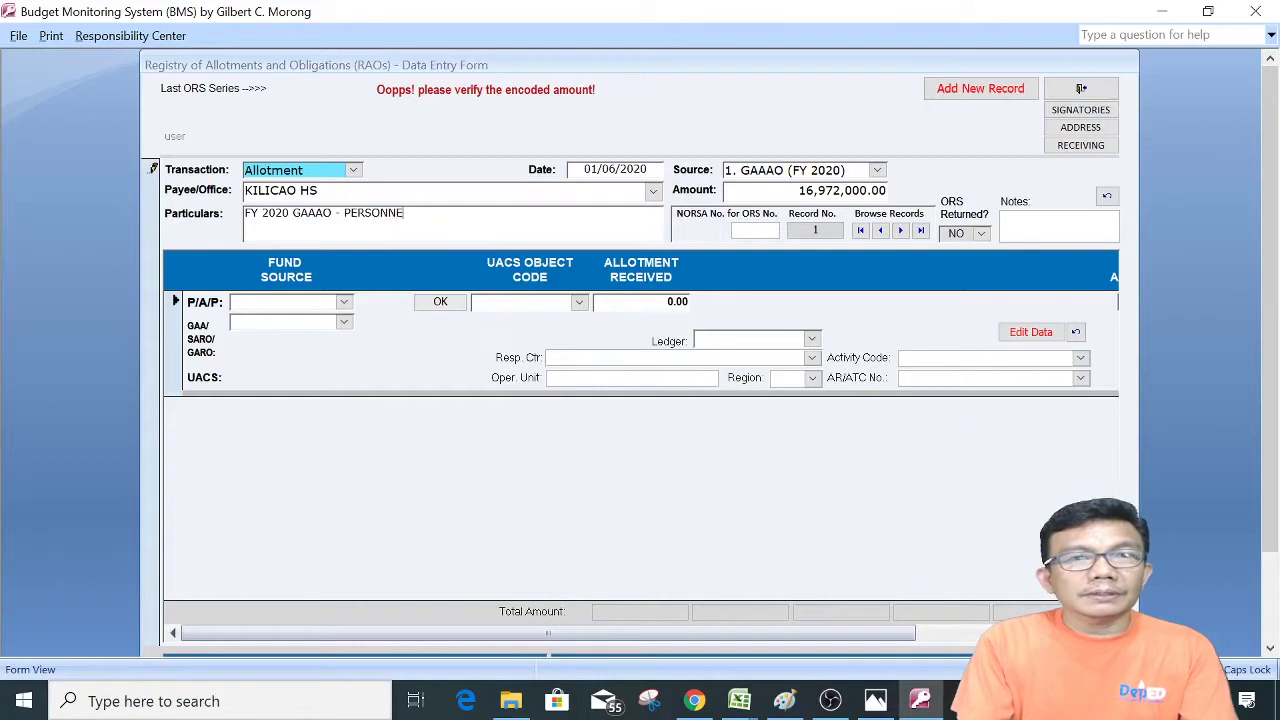
pyautogui.write('L SERVICES')
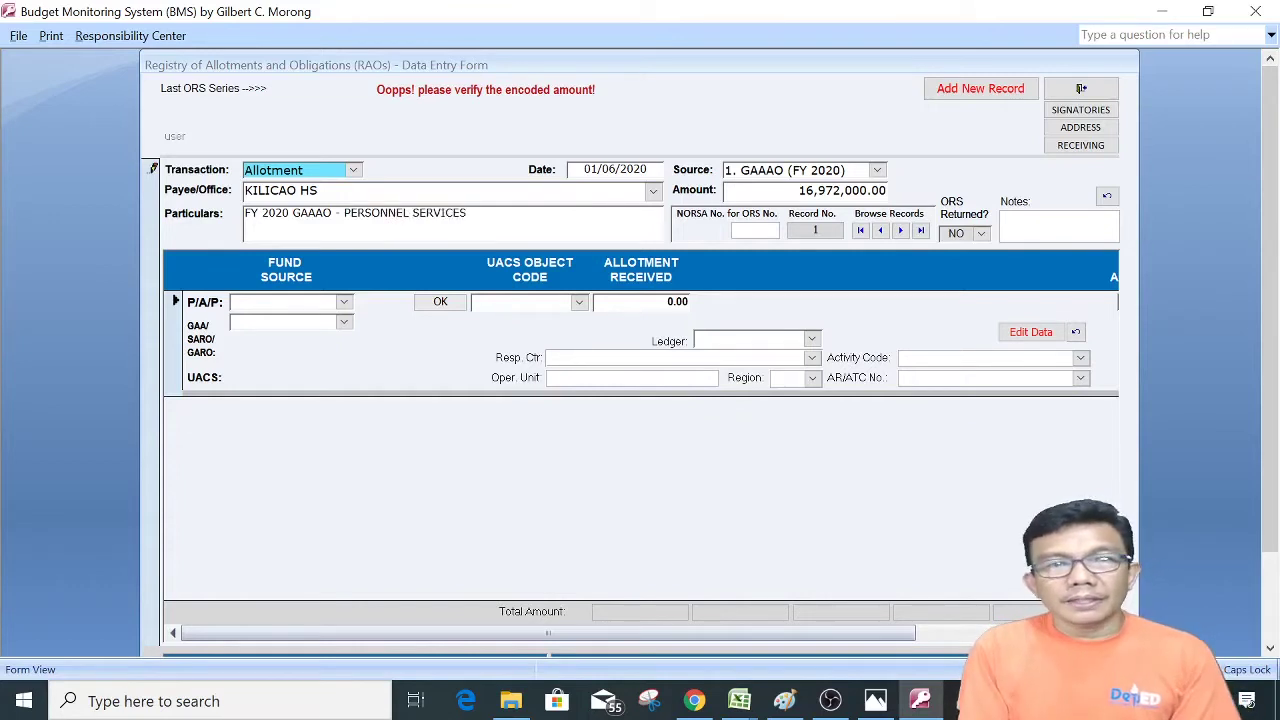
pyautogui.press('Tab')
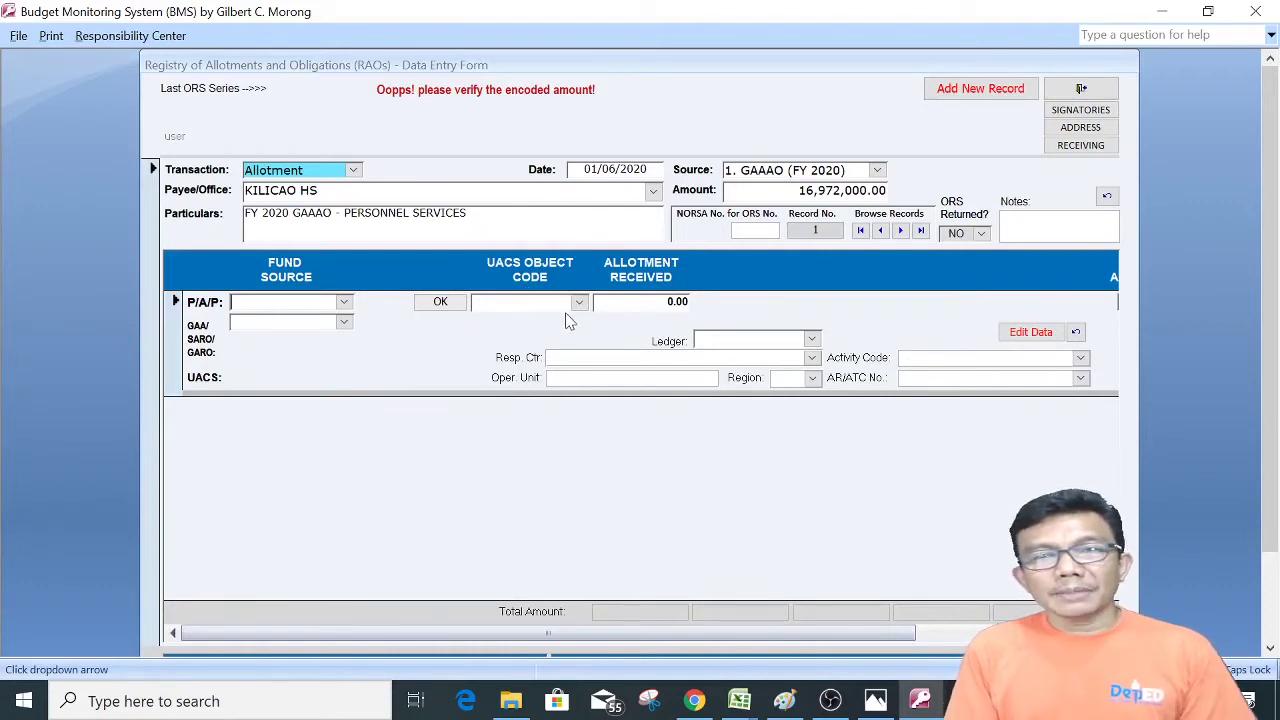
# - Look up Kilicao High School's Basic Salary - Civilian amount in the Excel workbook, and return to the Budget Monitoring System
pyautogui.click(740, 703)
pyautogui.click(631, 610)
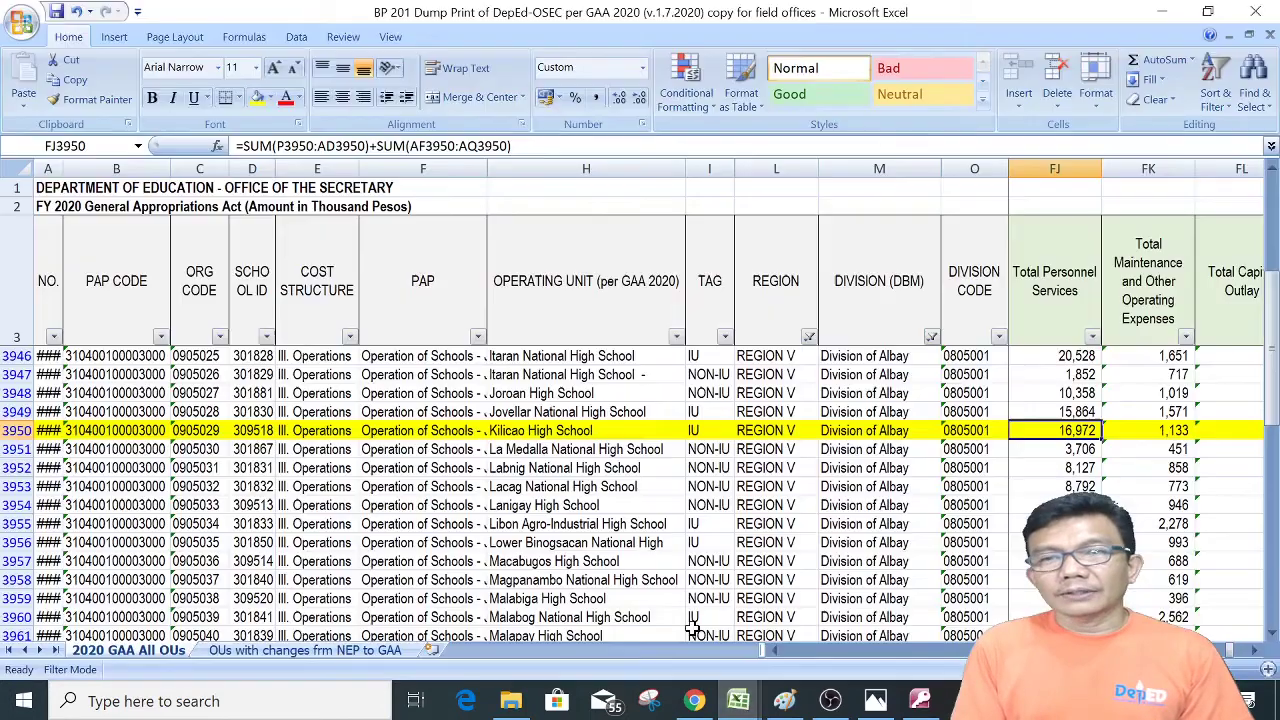
pyautogui.click(955, 434)
pyautogui.press('Right')
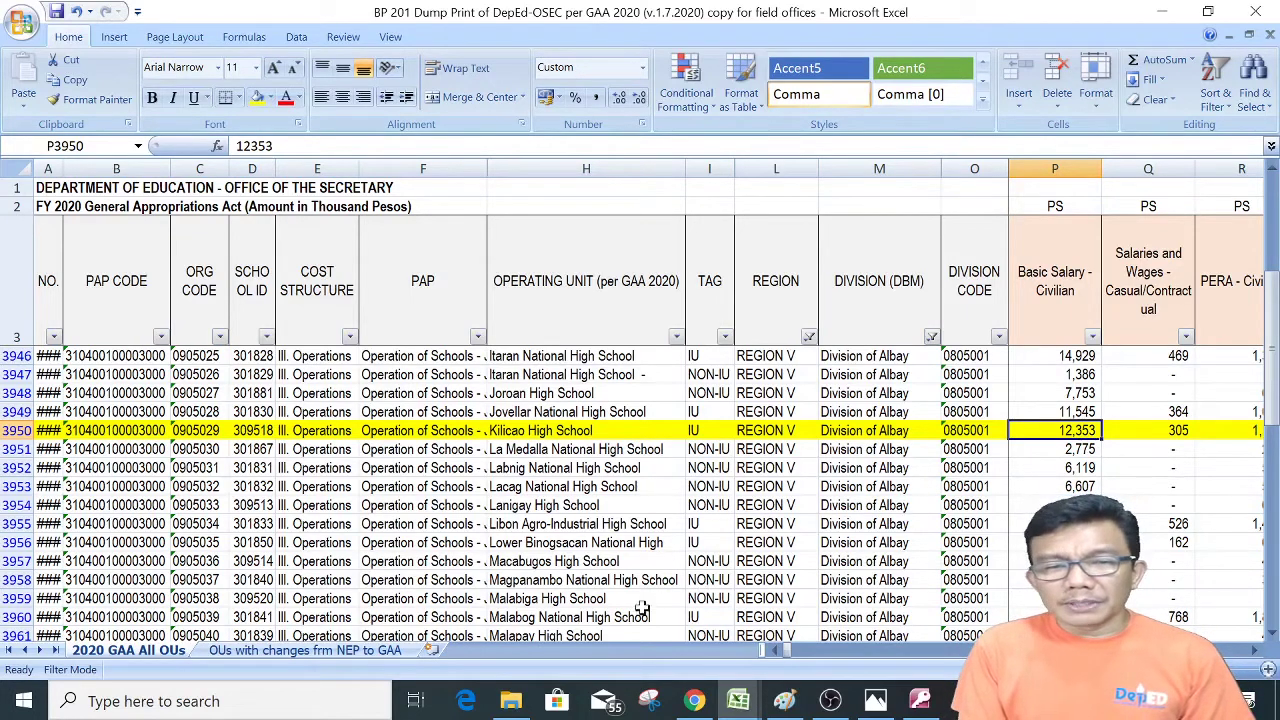
pyautogui.click(920, 702)
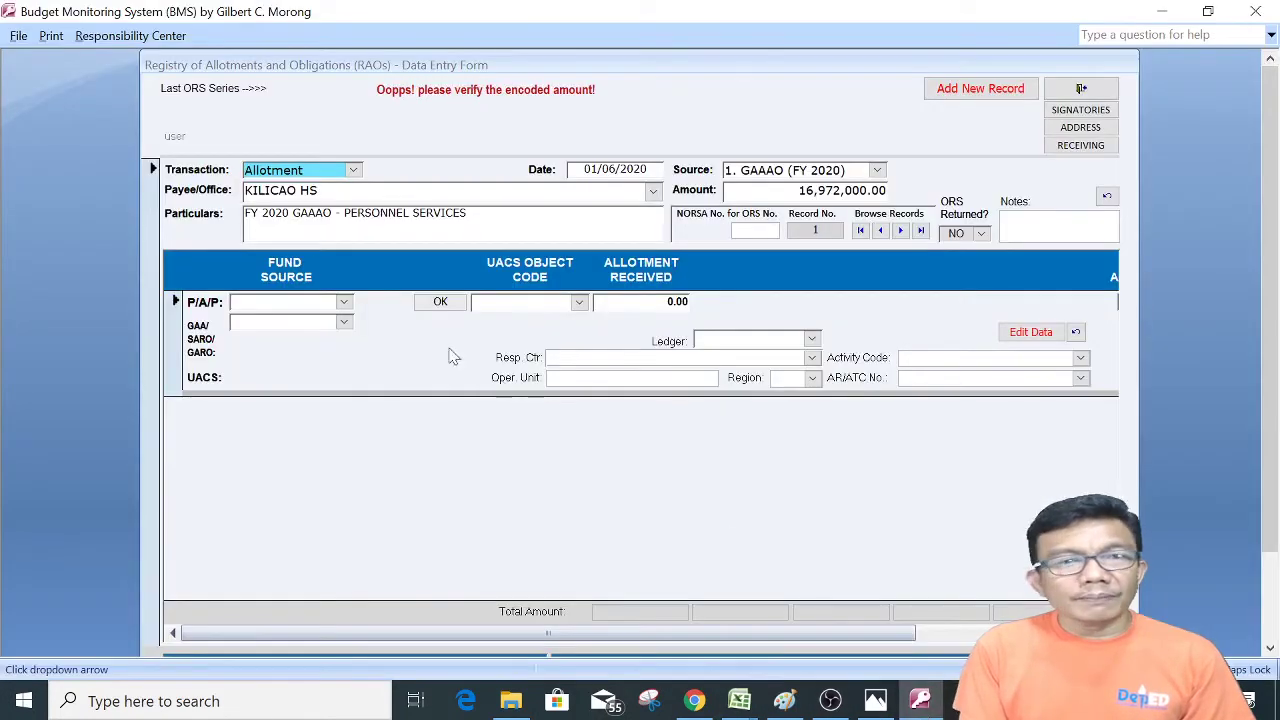
pyautogui.click(344, 303)
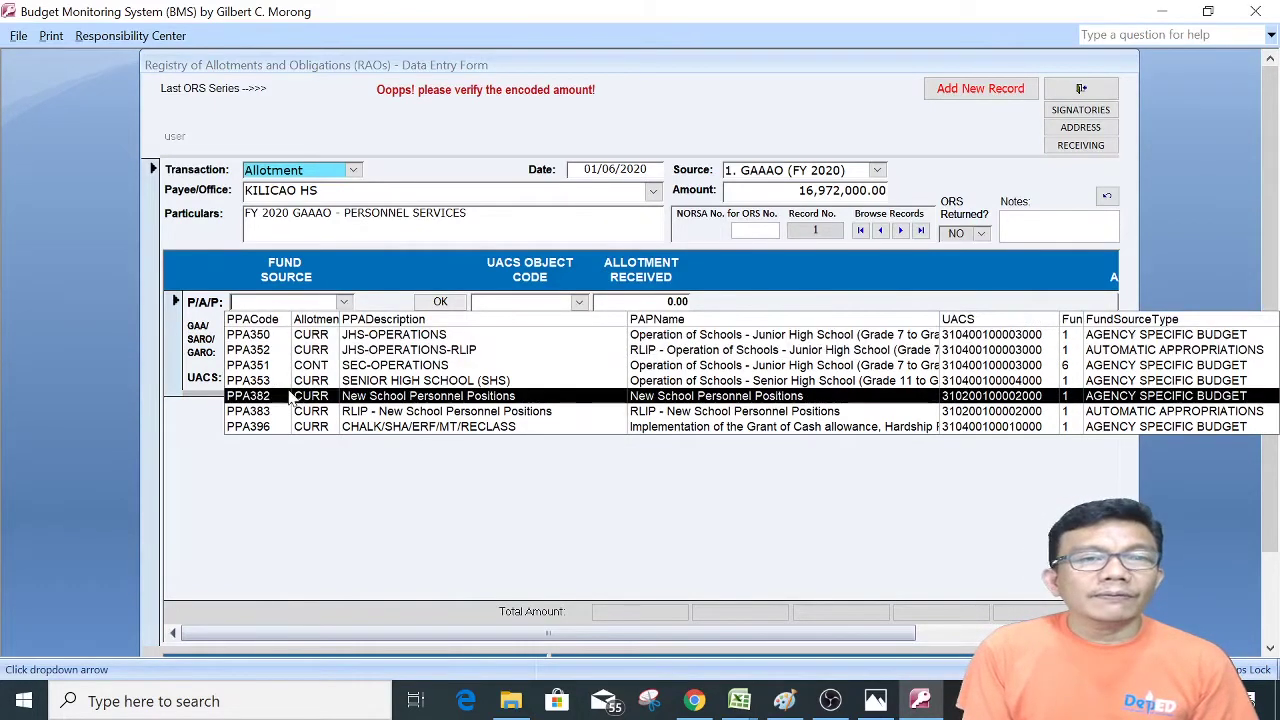
pyautogui.click(279, 342)
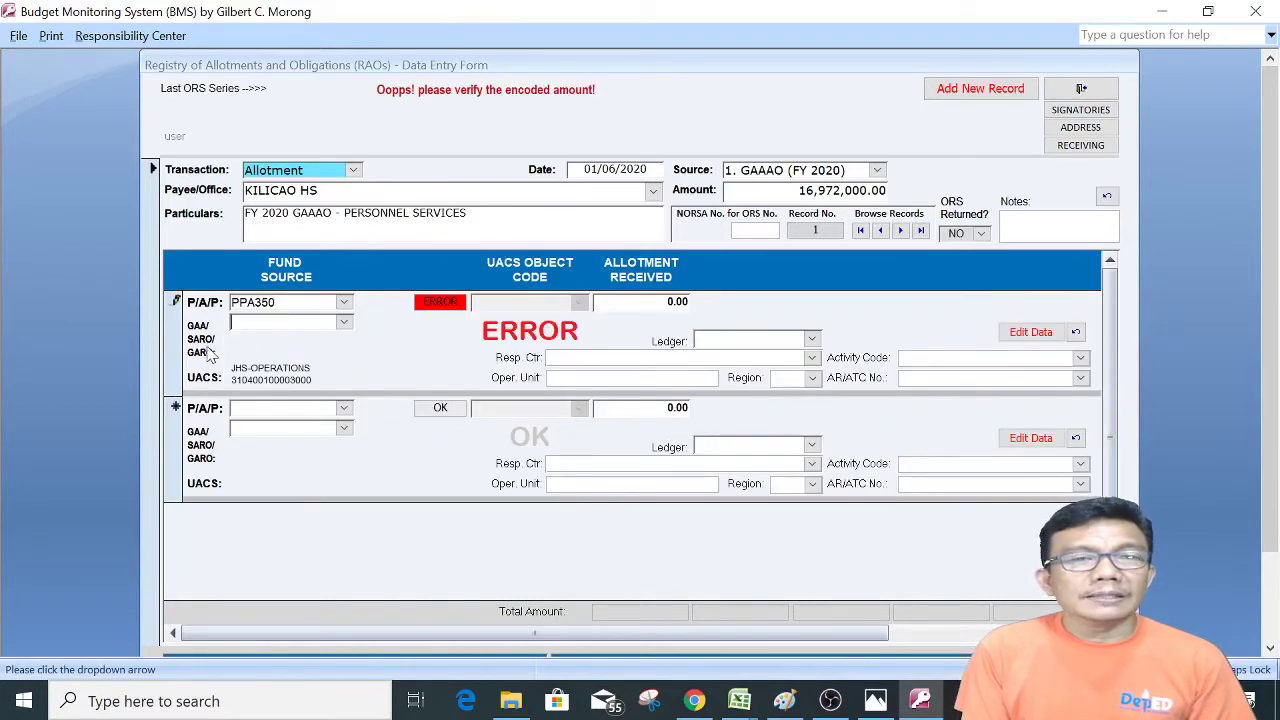
pyautogui.click(344, 322)
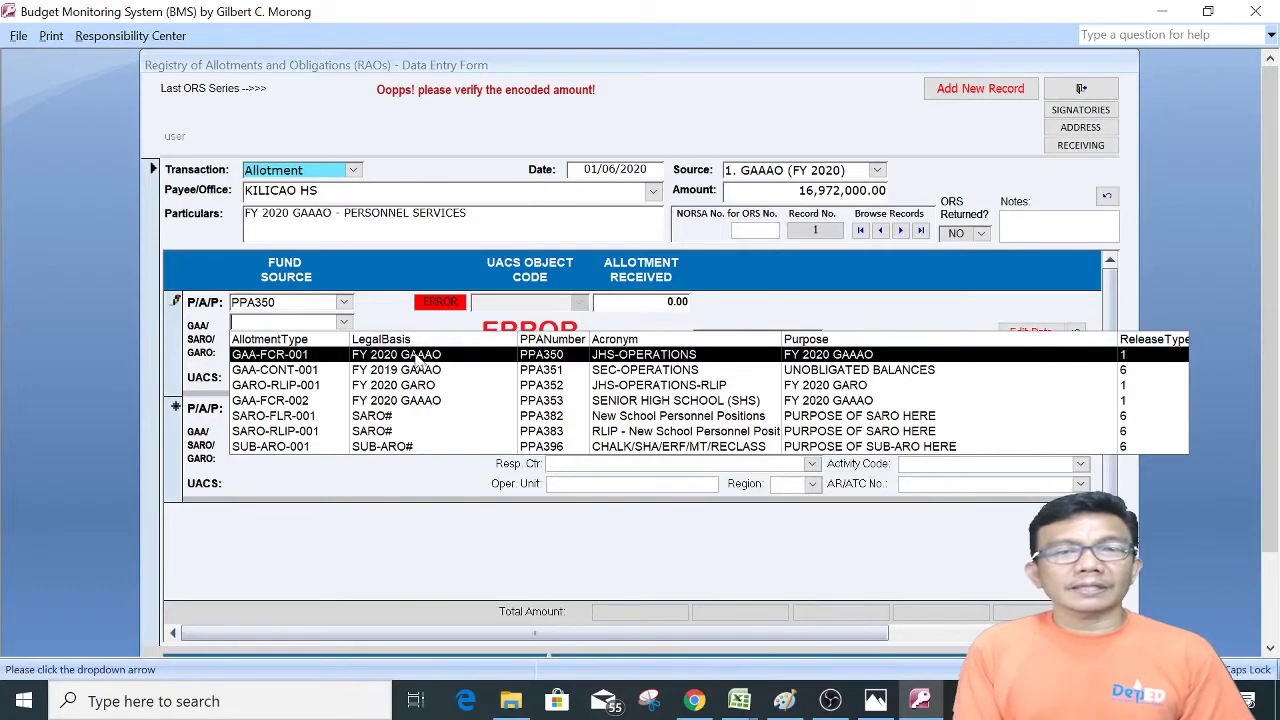
pyautogui.click(544, 360)
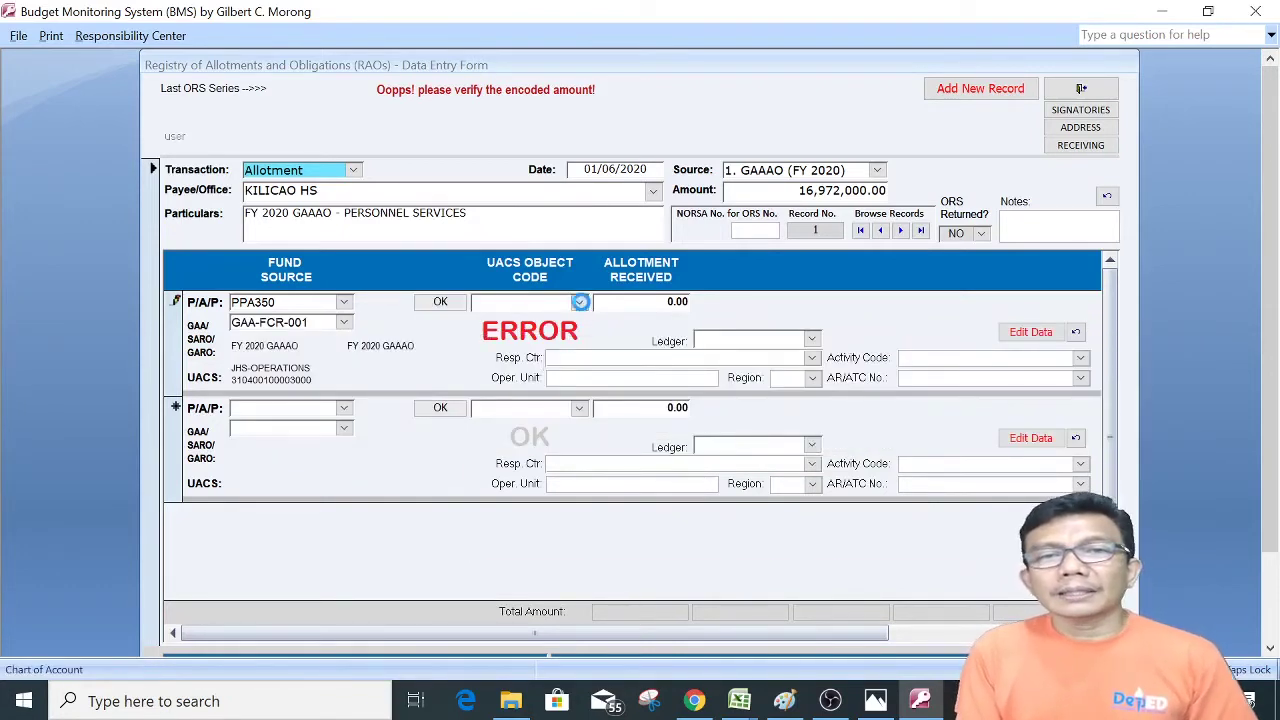
pyautogui.click(579, 302)
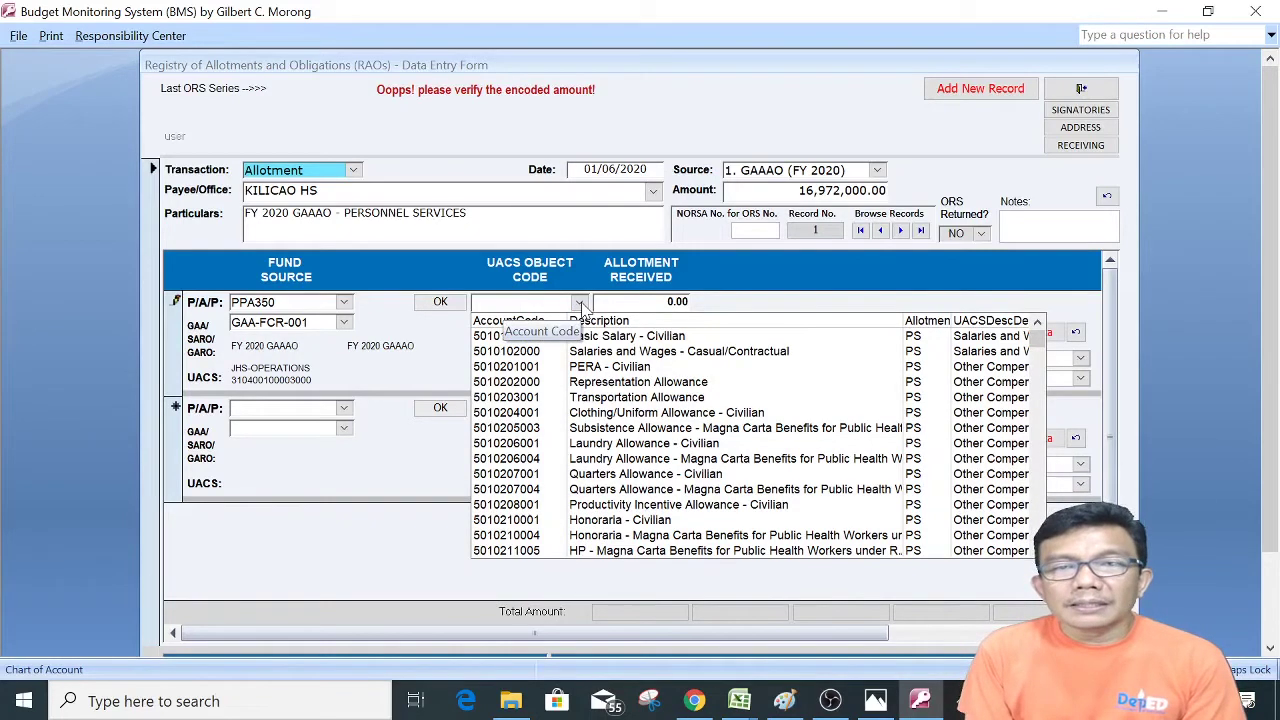
pyautogui.click(624, 338)
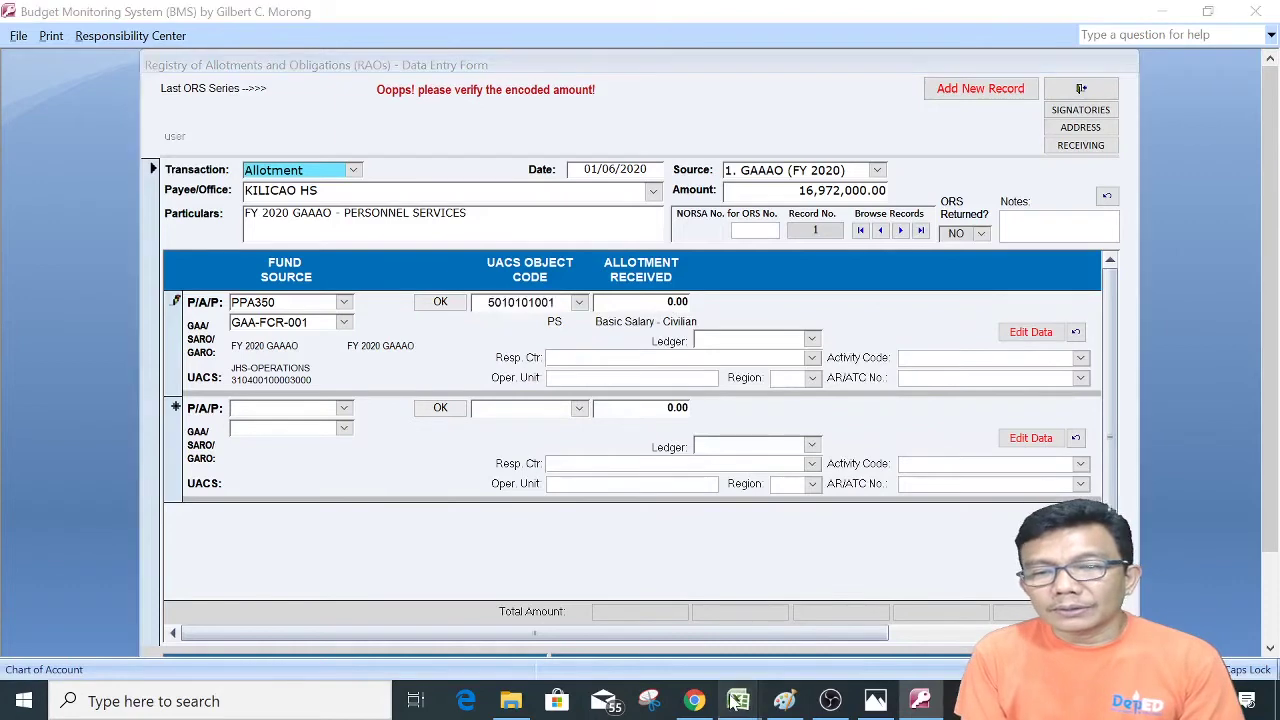
# - Set the Basic Salary - Civilian line's allotment received to 12353000, taking Kilicao High School's amount from the GAA 2020 workbook in Excel
pyautogui.moveTo(738, 700)
pyautogui.click(682, 613)
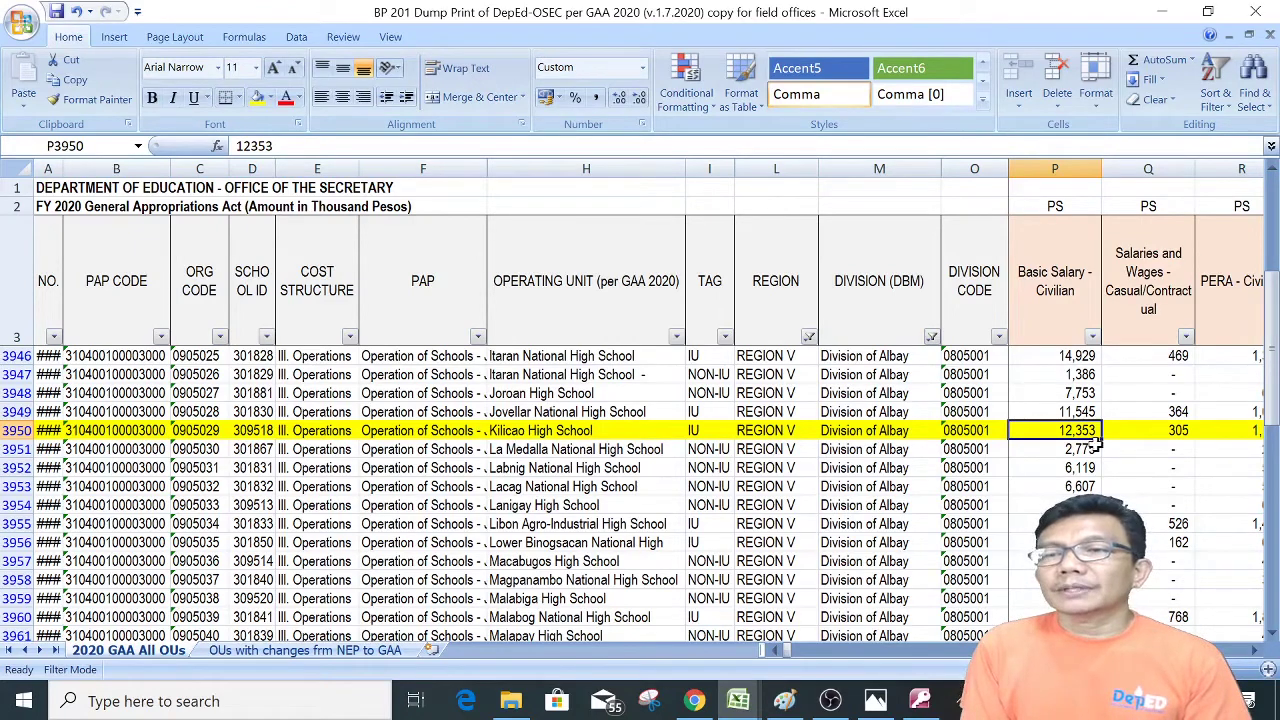
pyautogui.click(924, 703)
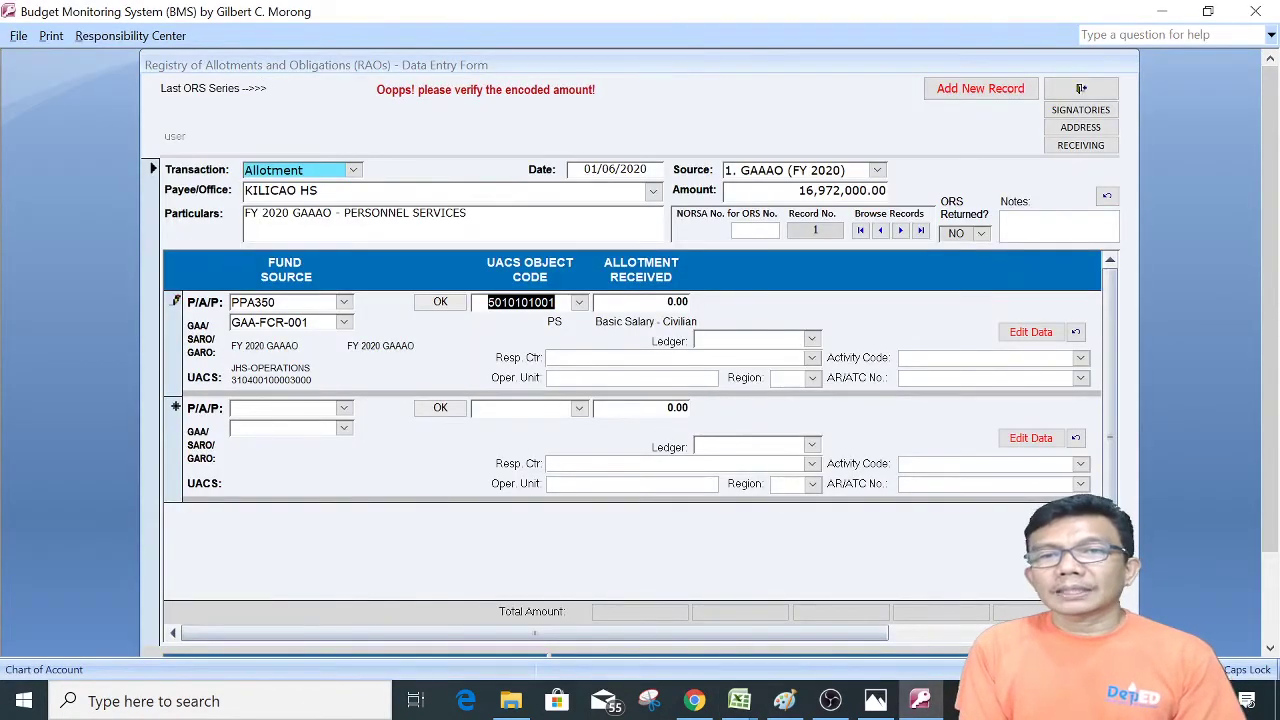
pyautogui.press('Tab')
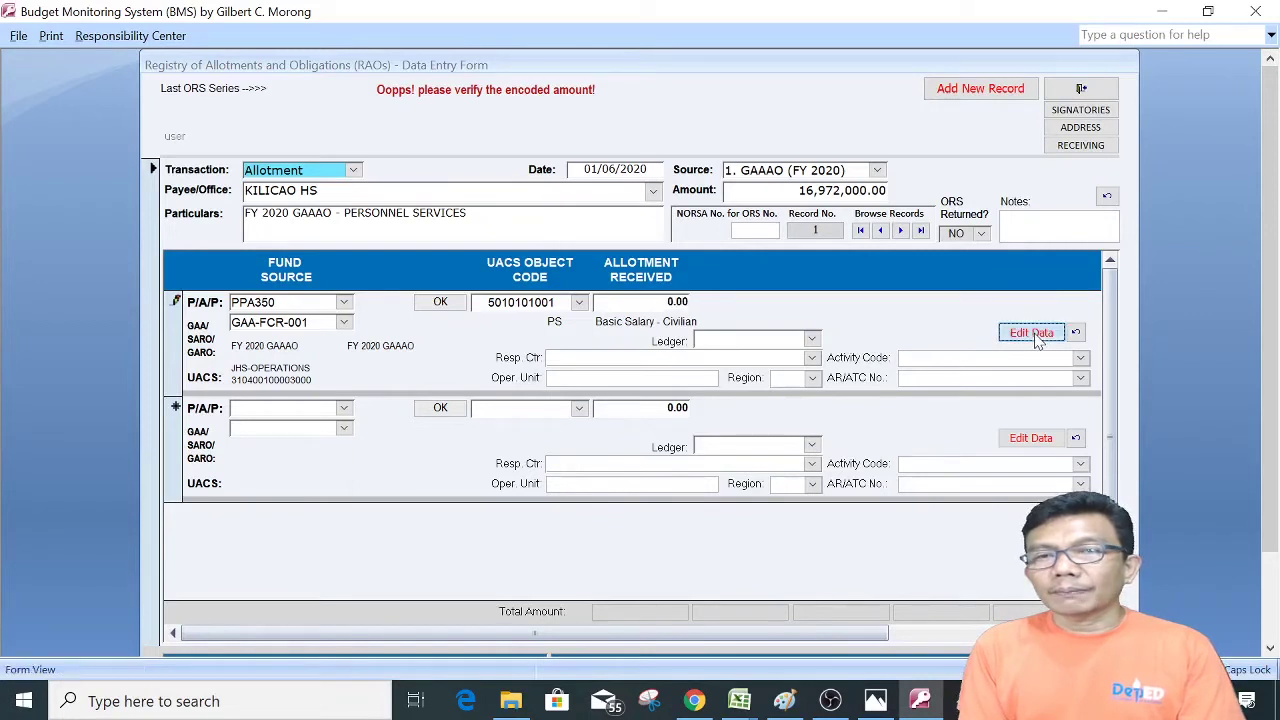
pyautogui.click(1031, 332)
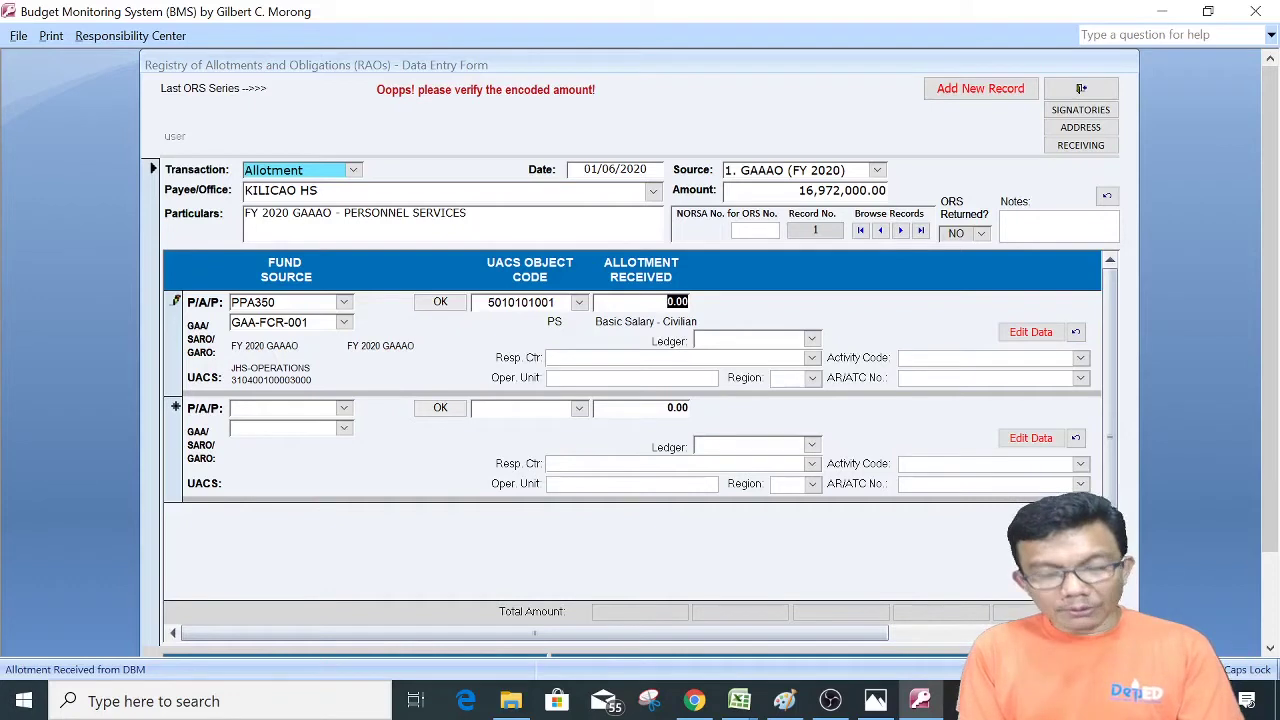
pyautogui.write('12')
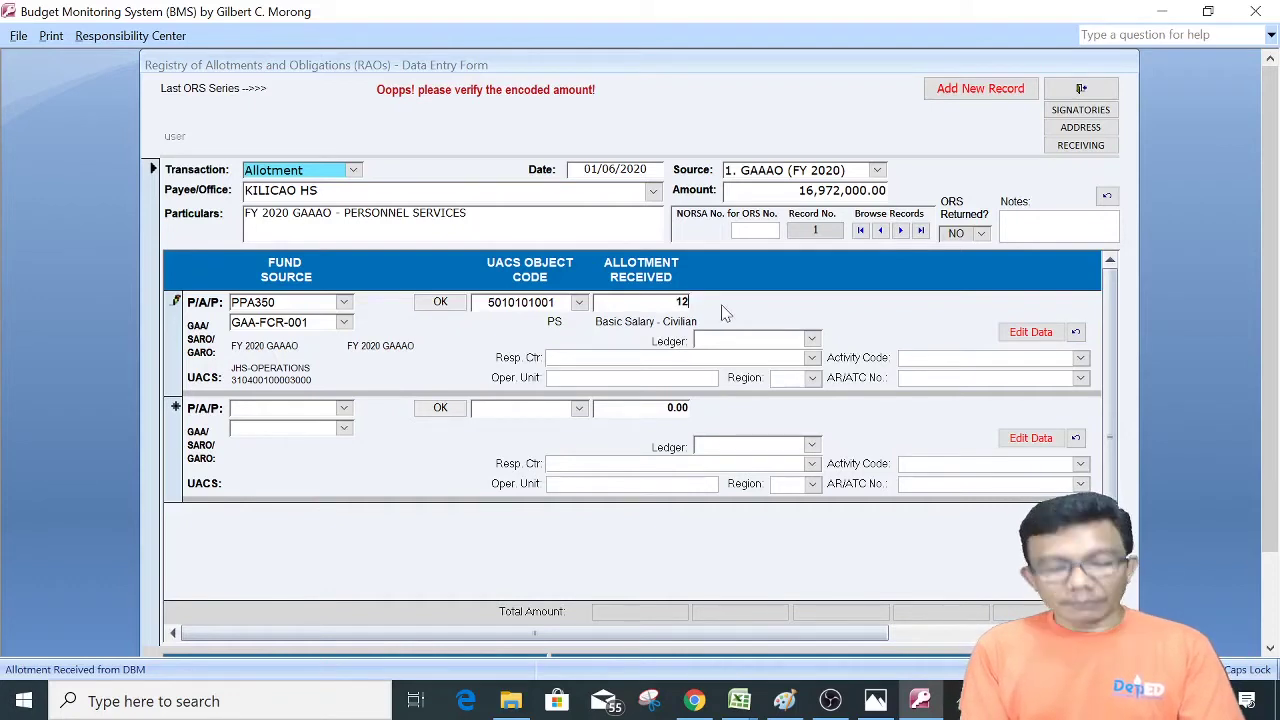
pyautogui.write('353')
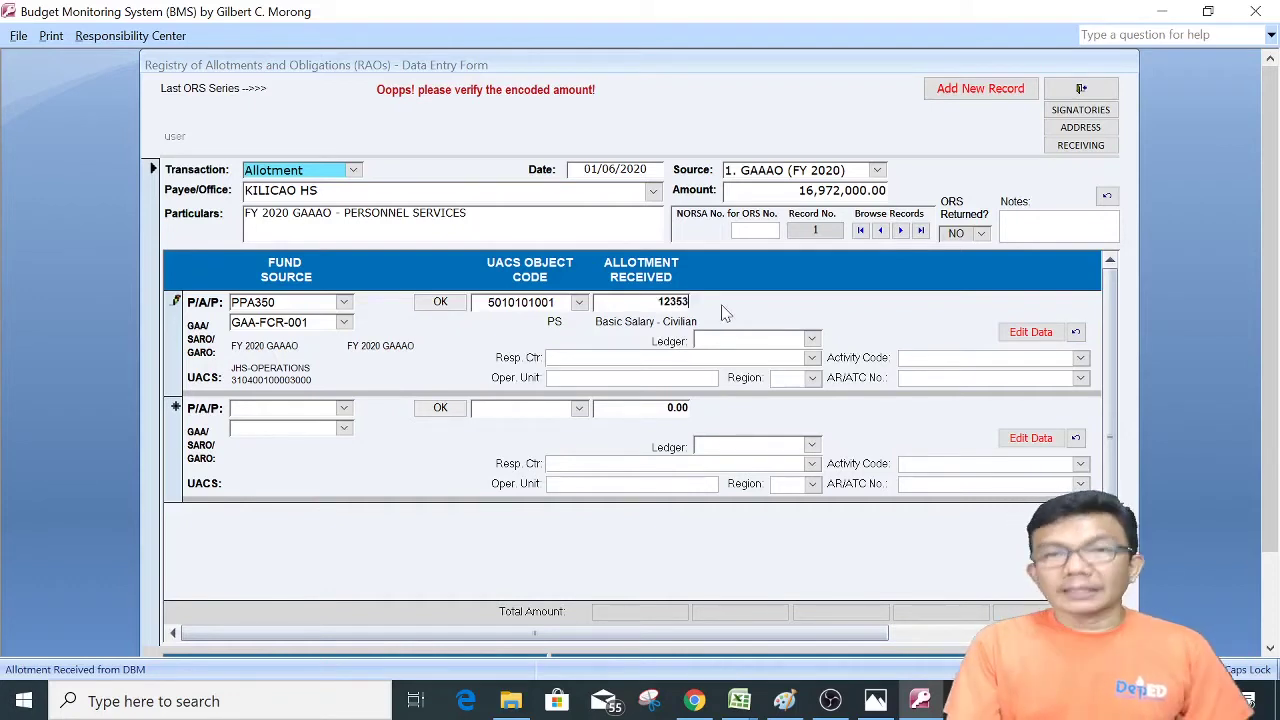
pyautogui.write('000')
pyautogui.press('Tab')
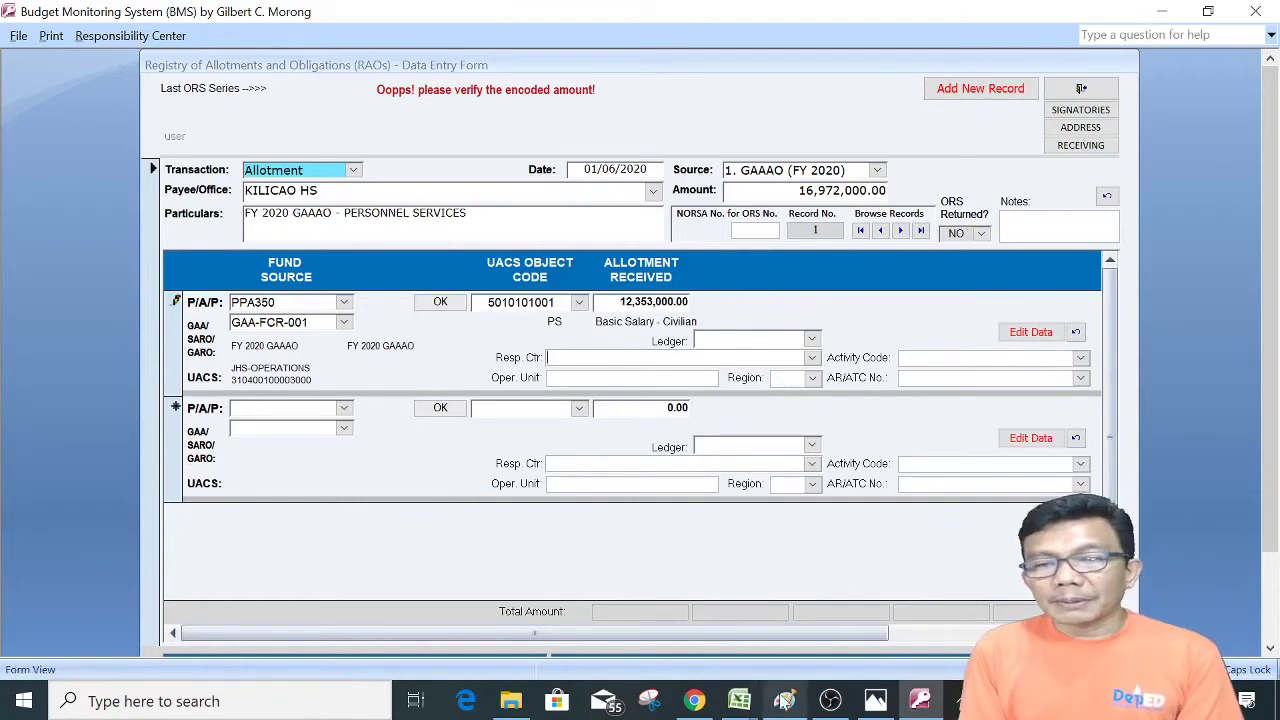
# - Recheck Kilicao High School's row in the Excel workbook, and set the Basic Salary - Civilian line's responsibility center to SCH-School
pyautogui.click(740, 700)
pyautogui.click(705, 612)
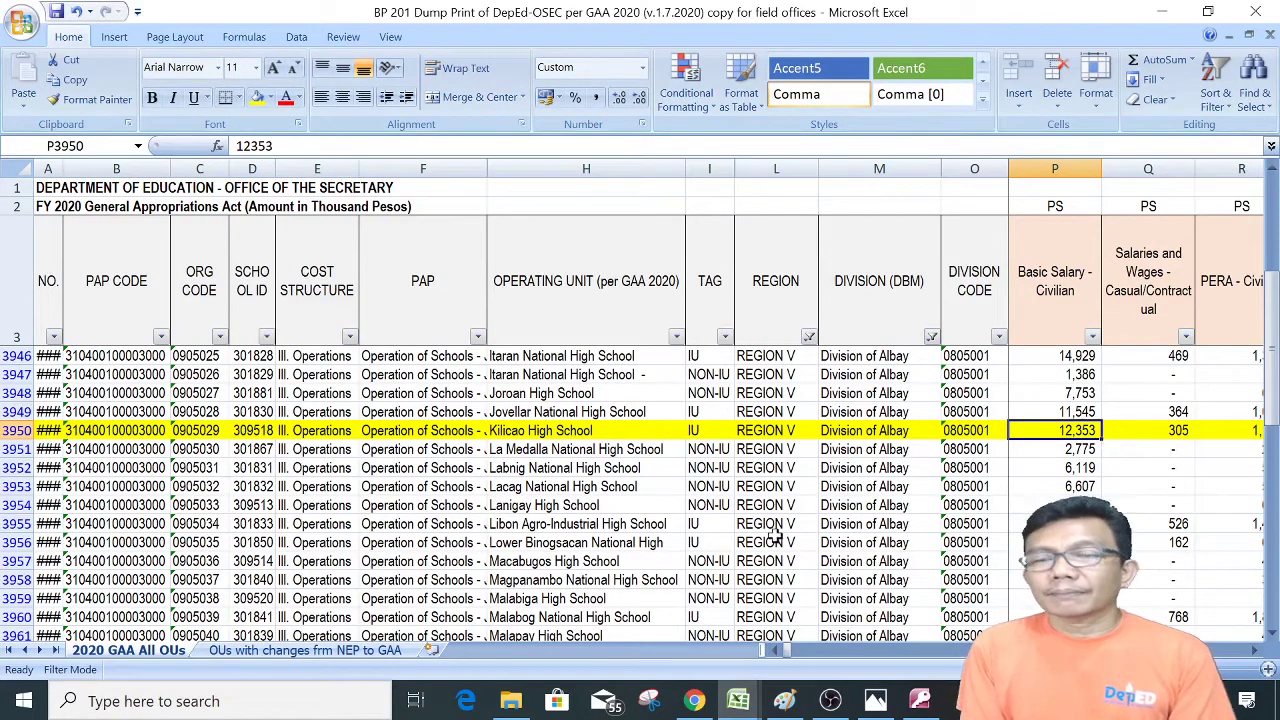
pyautogui.click(920, 700)
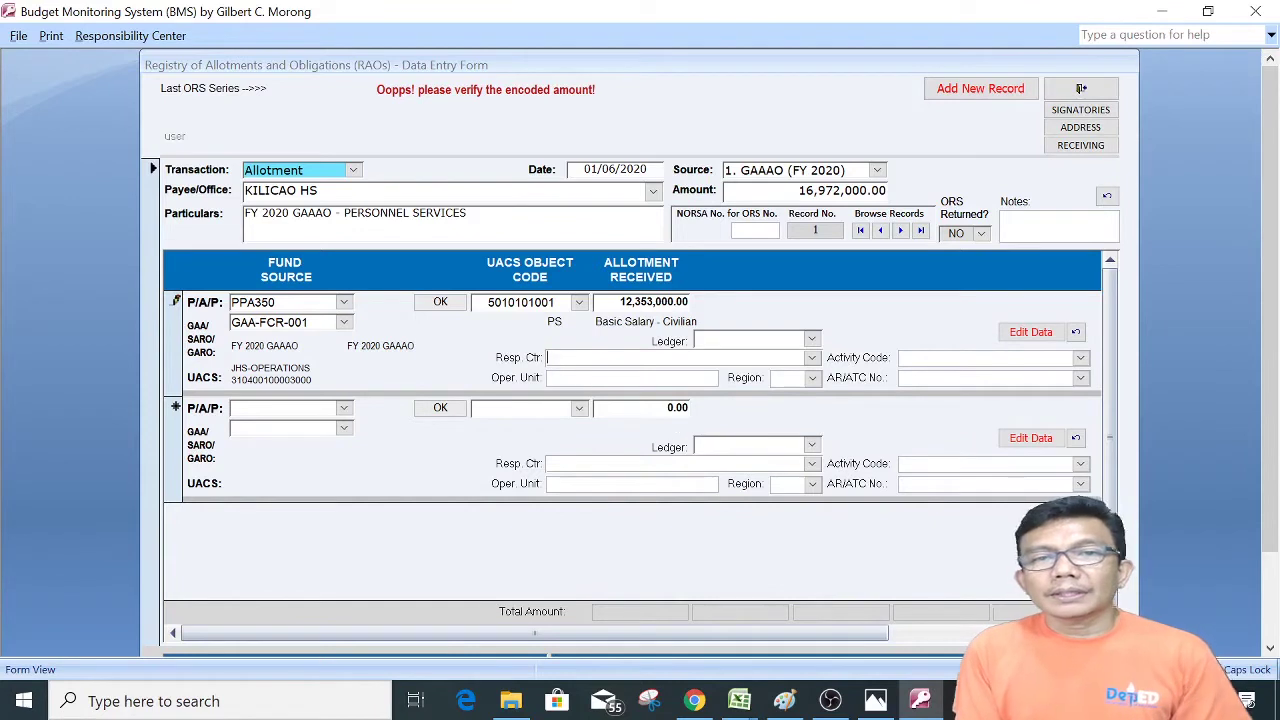
pyautogui.write('SCH-School')
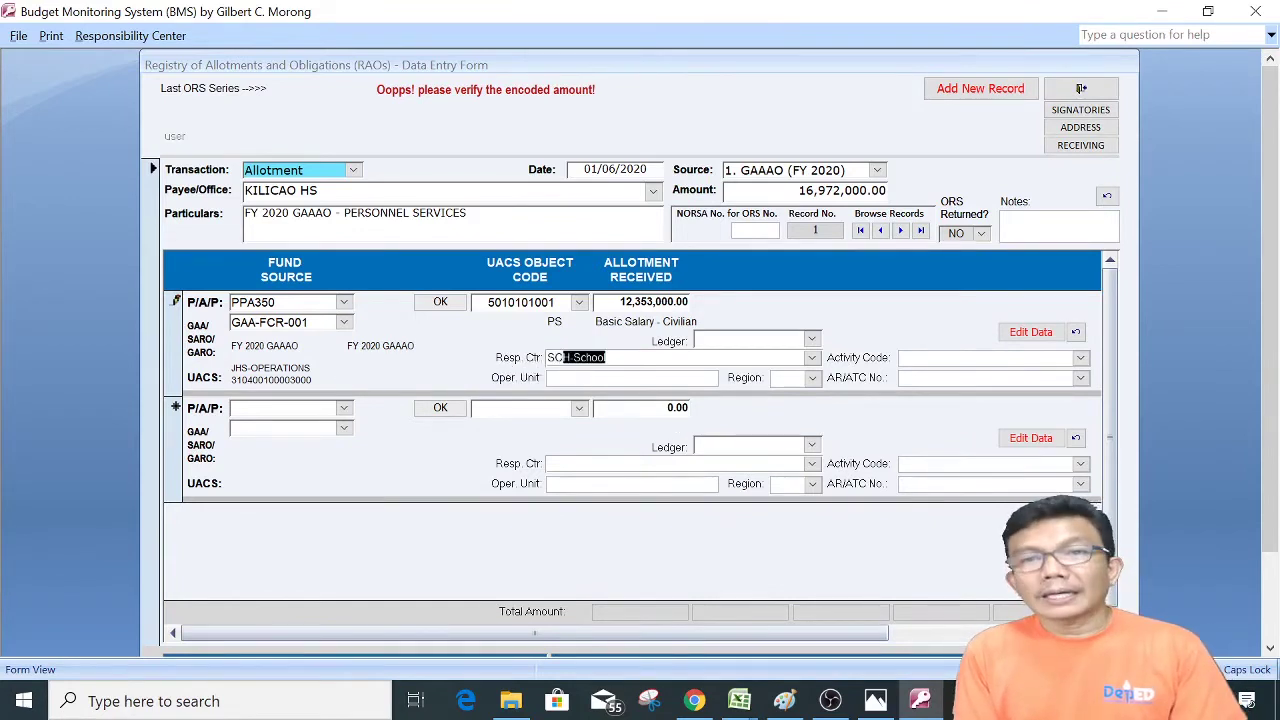
pyautogui.press('Tab')
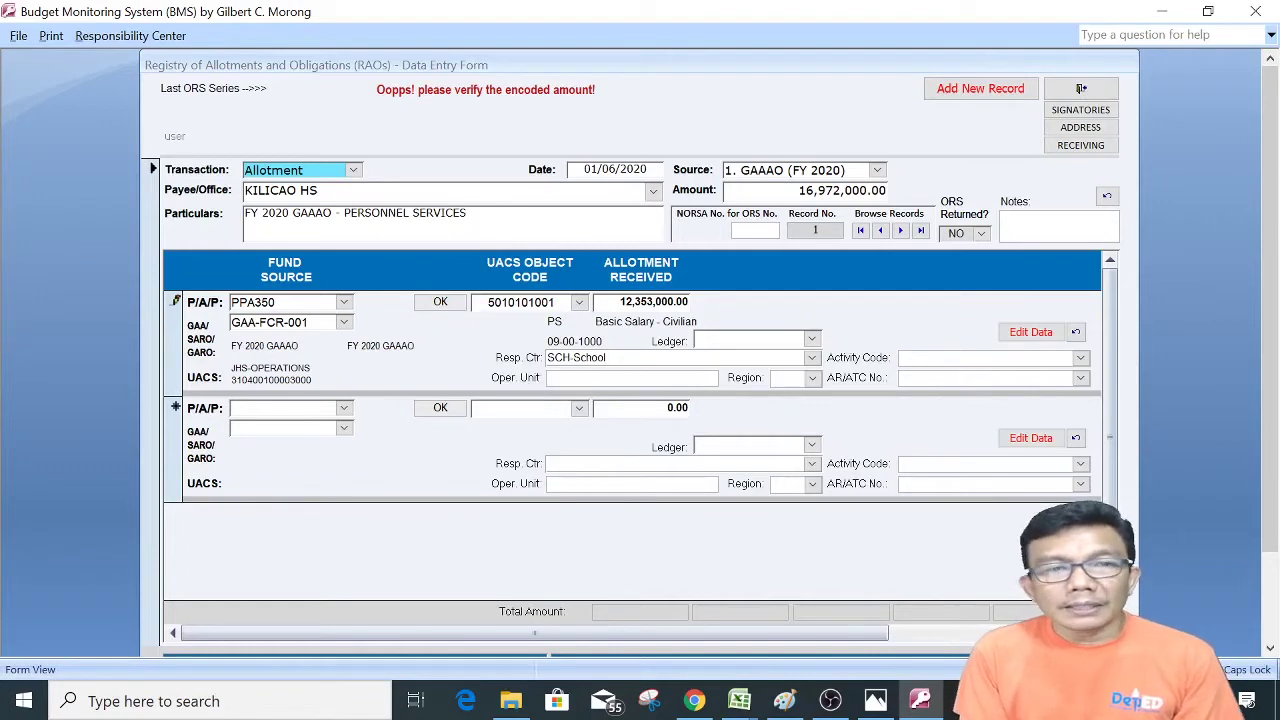
pyautogui.click(285, 407)
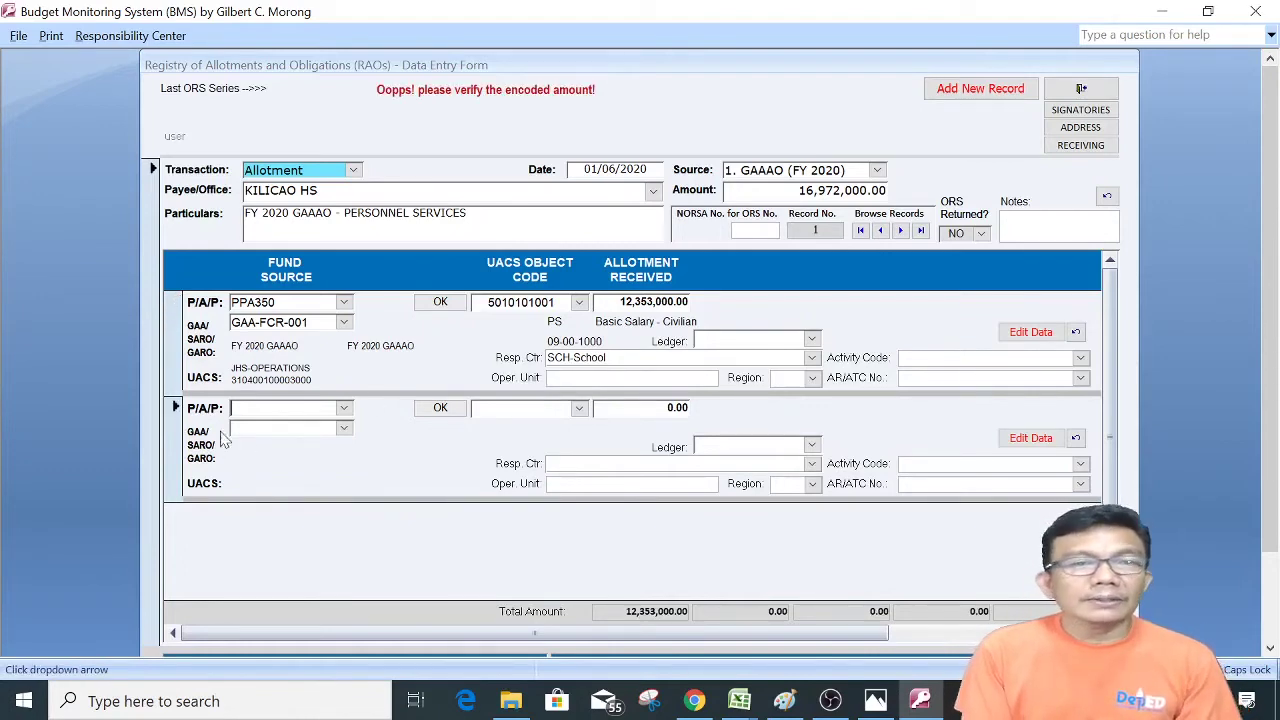
pyautogui.click(344, 408)
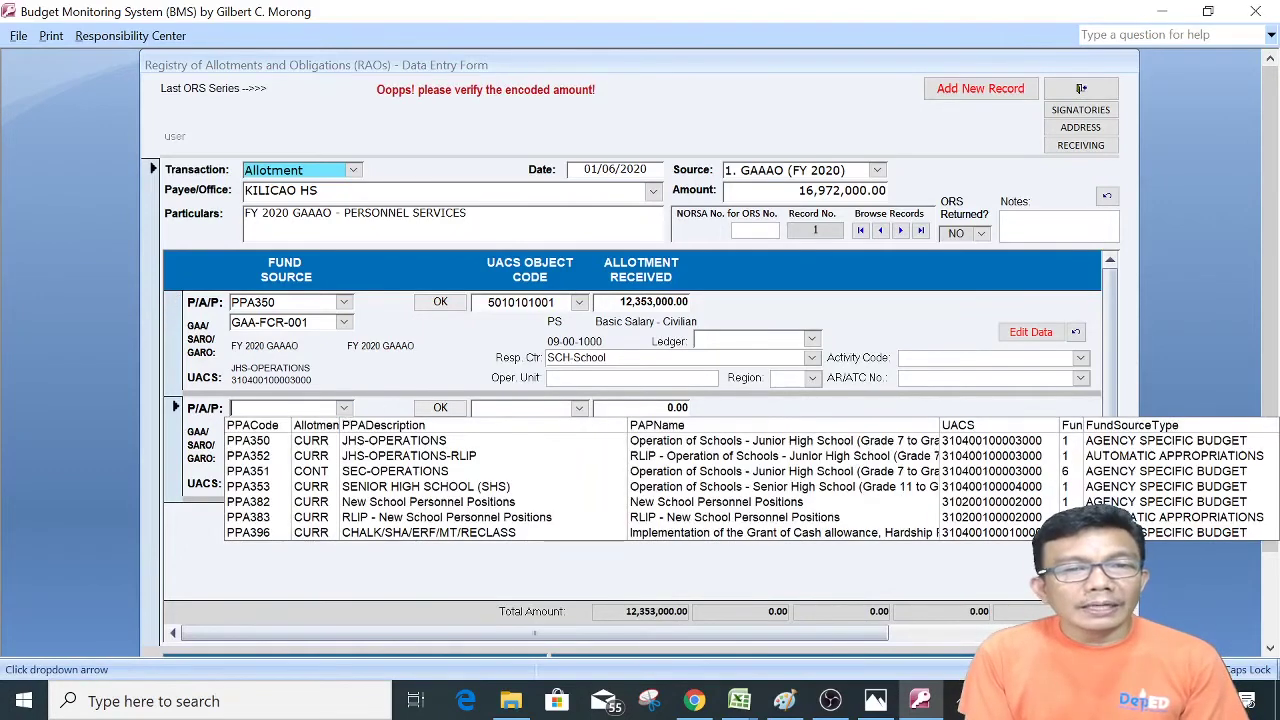
pyautogui.click(318, 440)
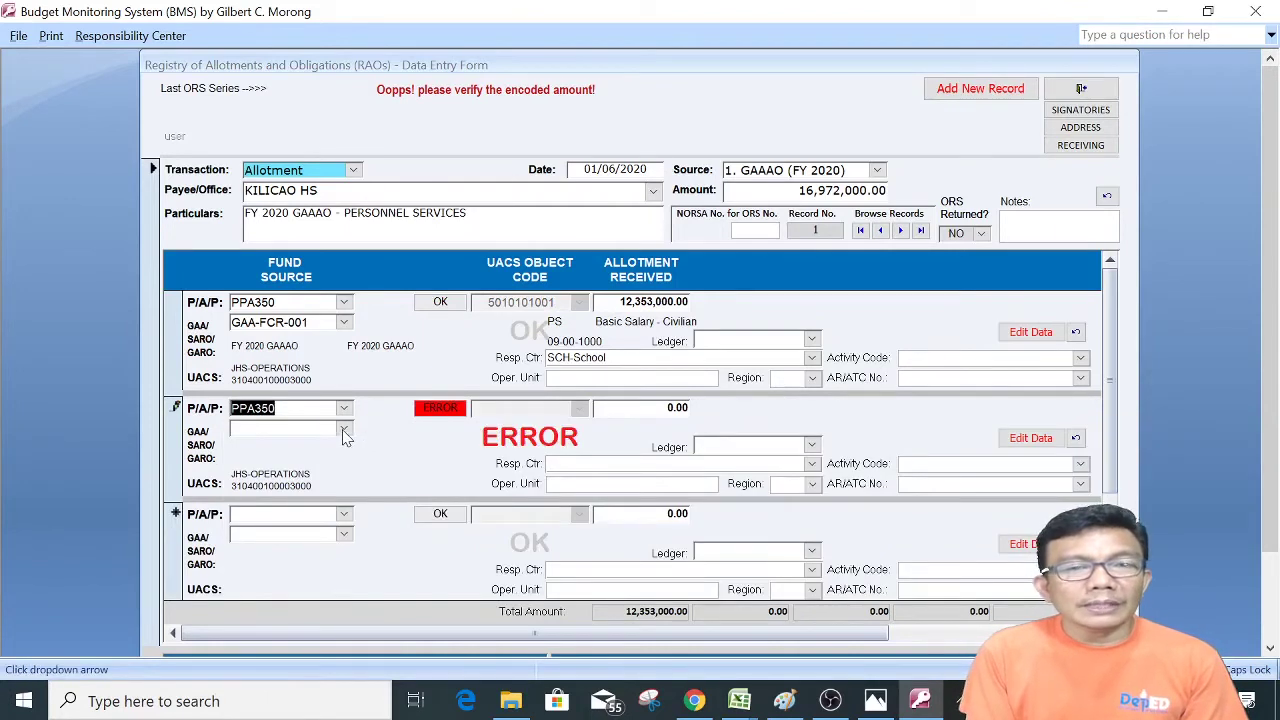
pyautogui.click(344, 432)
pyautogui.click(300, 451)
pyautogui.click(579, 407)
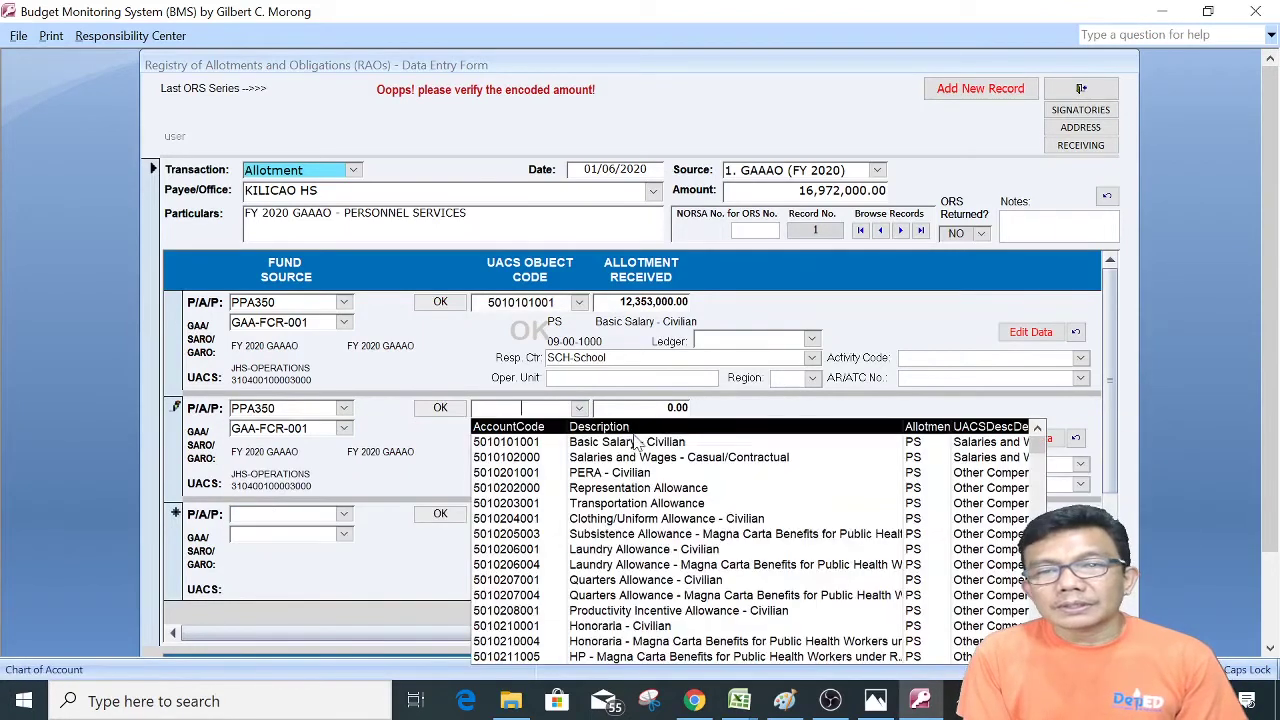
pyautogui.click(659, 458)
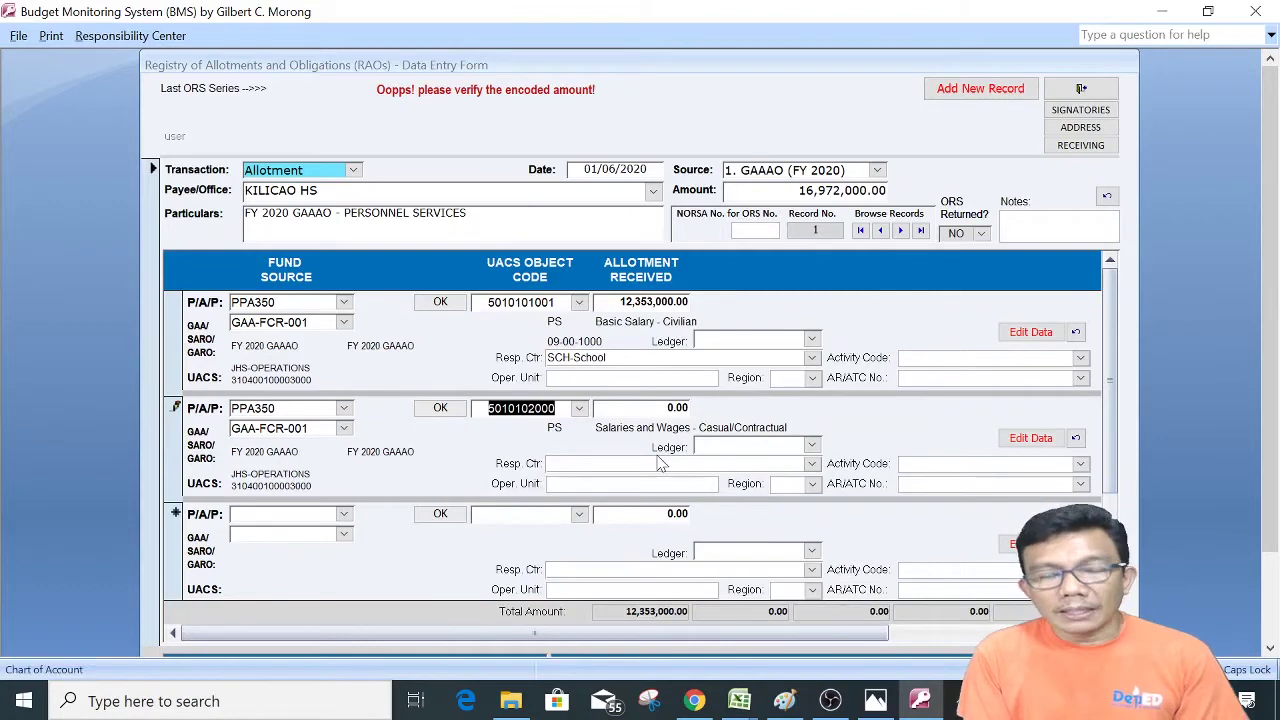
# - Set the Salaries and Wages - Casual/Contractual line's allotment received to 305000, taking Kilicao High School's amount from the Excel workbook
pyautogui.press('Tab')
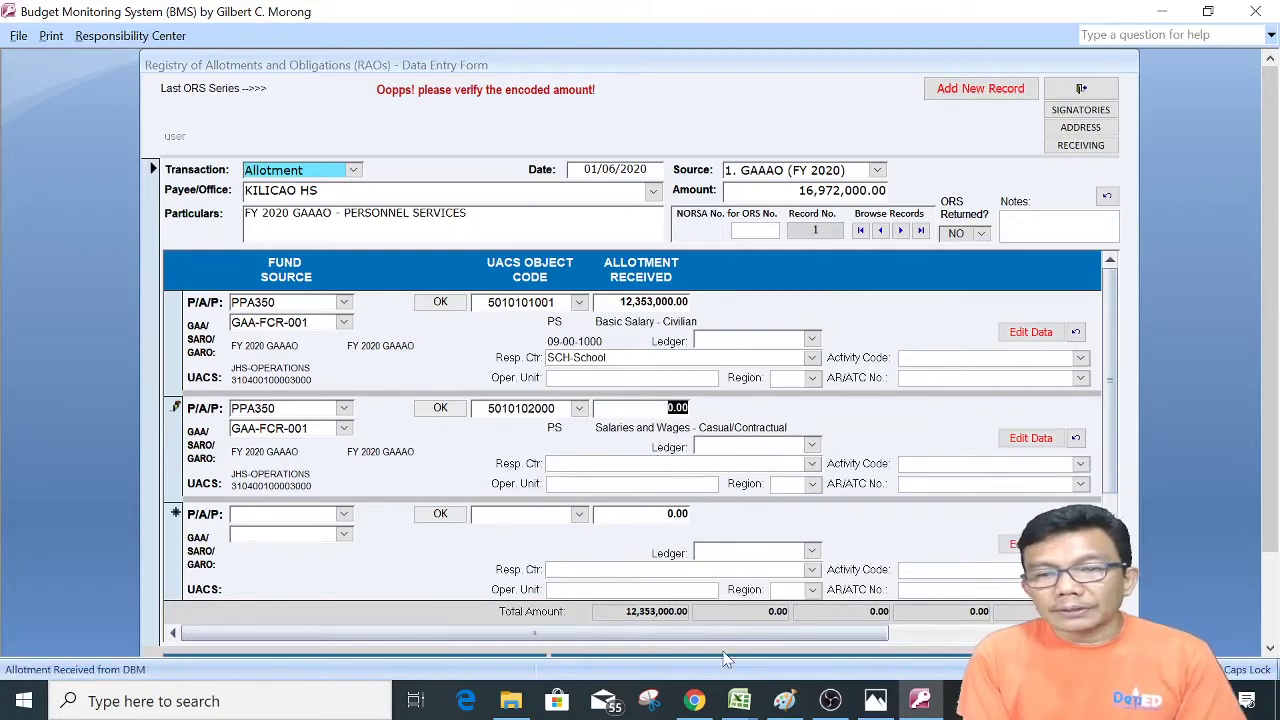
pyautogui.click(738, 700)
pyautogui.click(712, 630)
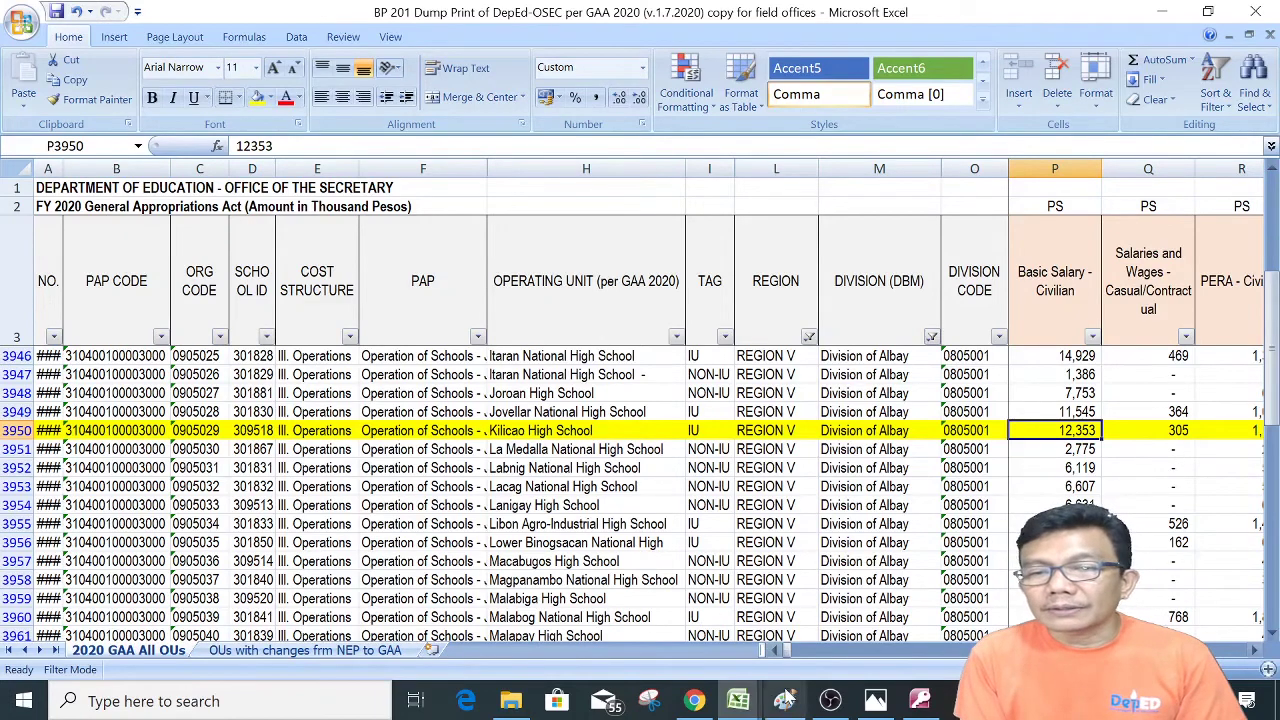
pyautogui.click(920, 703)
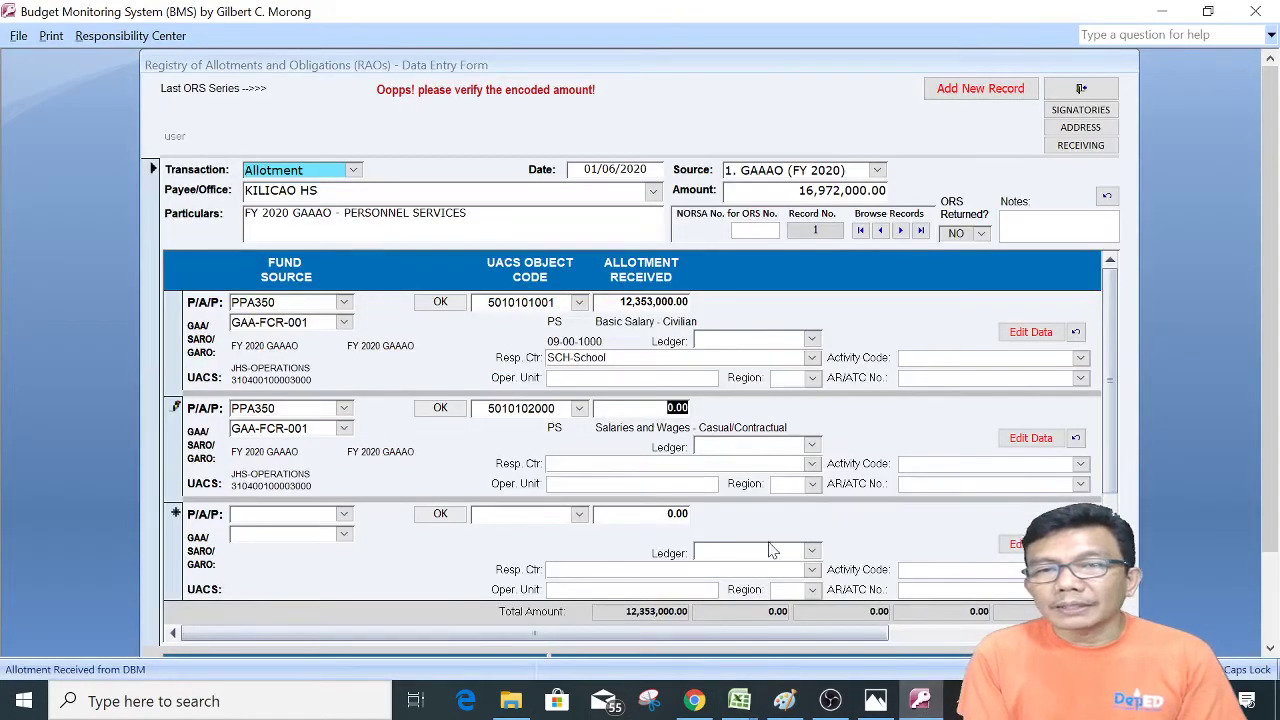
pyautogui.write('305000')
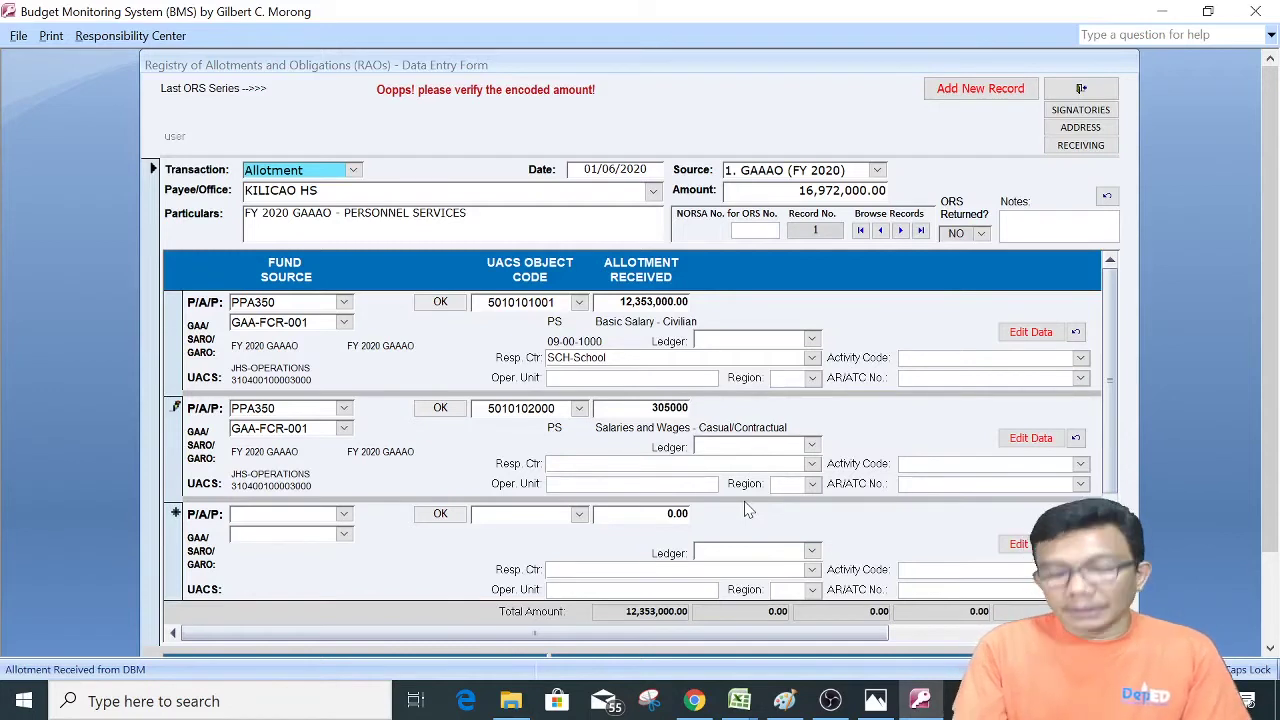
pyautogui.press('Tab')
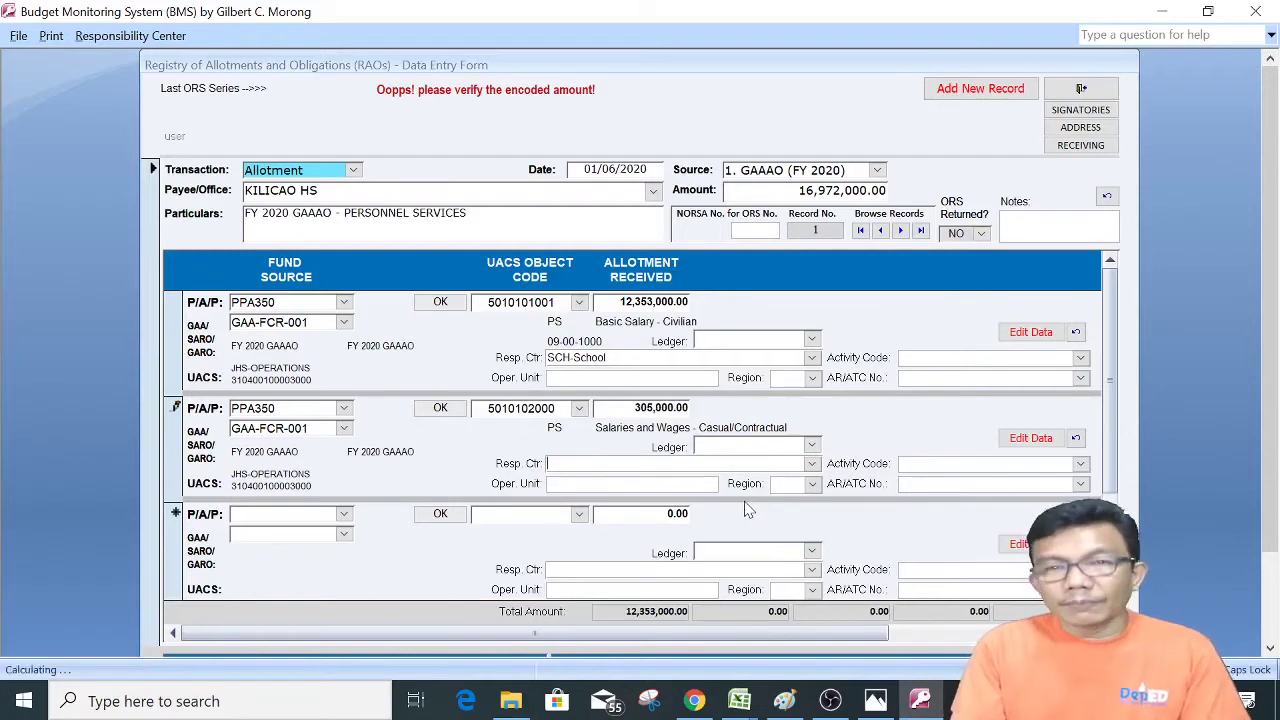
# - Set the Salaries and Wages - Casual/Contractual line's responsibility center to SCH-School, and move on to a new line
pyautogui.write('SCH-School')
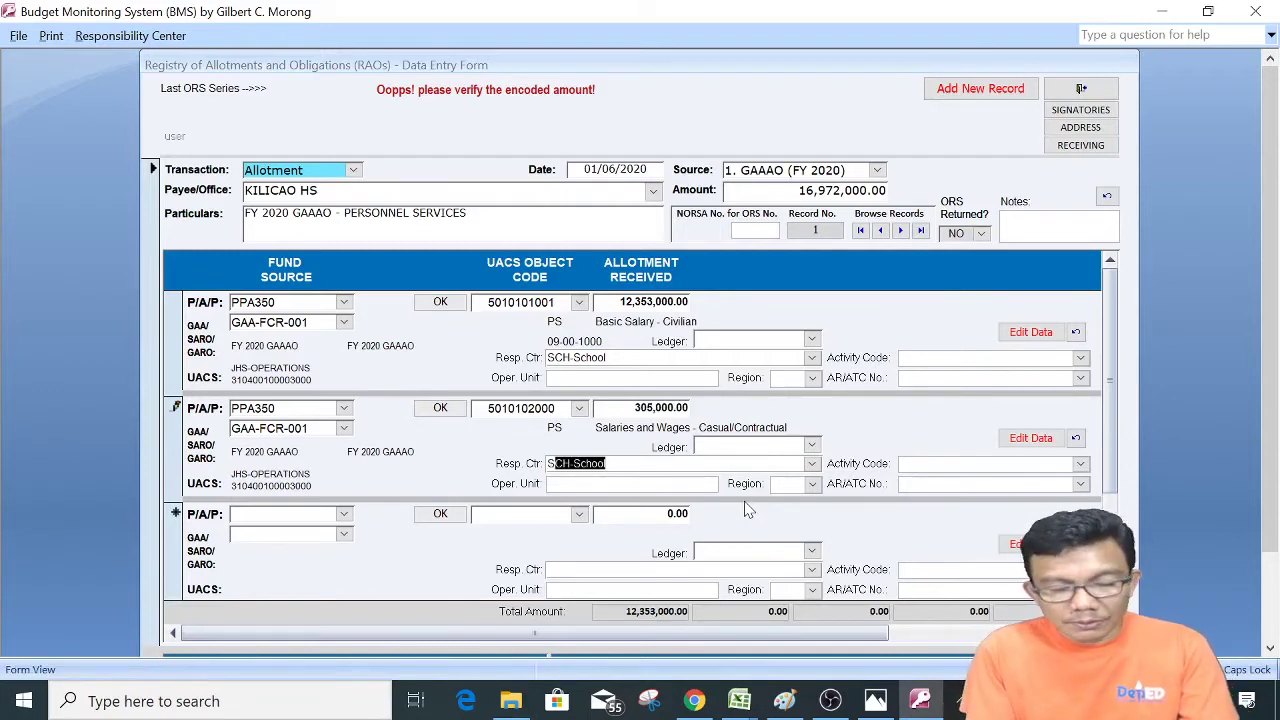
pyautogui.press('Tab')
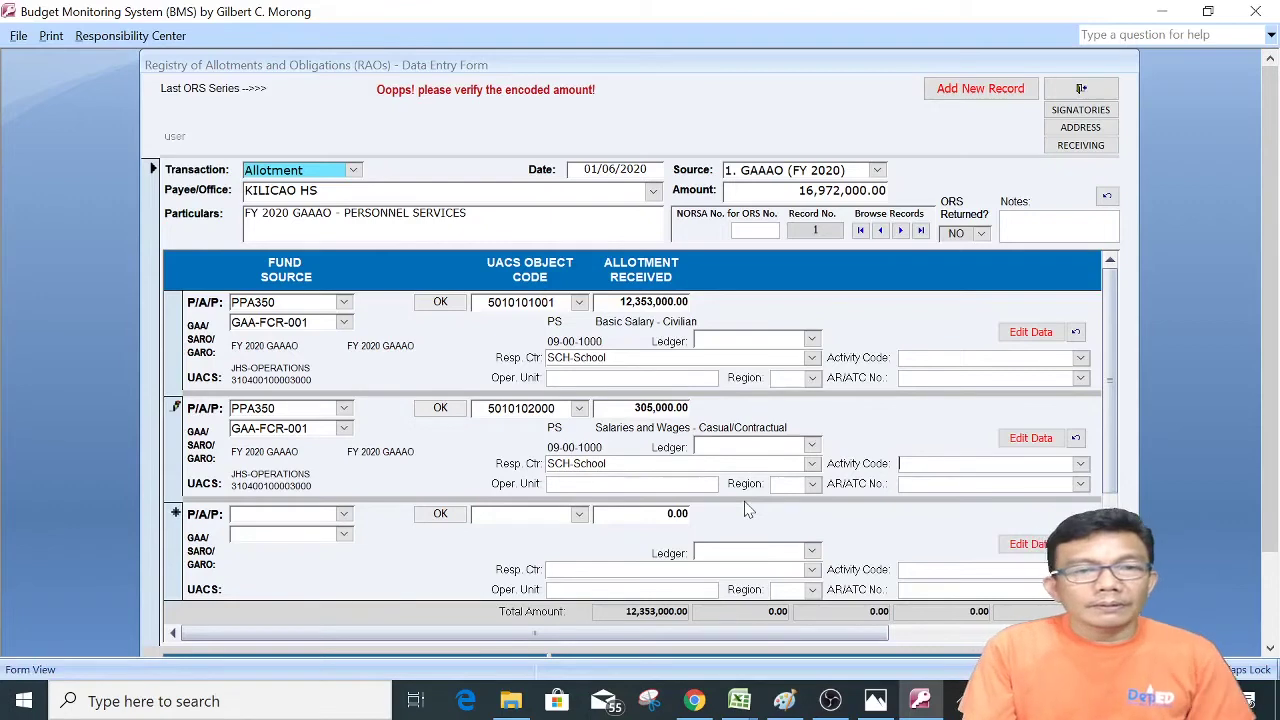
pyautogui.press('Tab')
pyautogui.press('Tab')
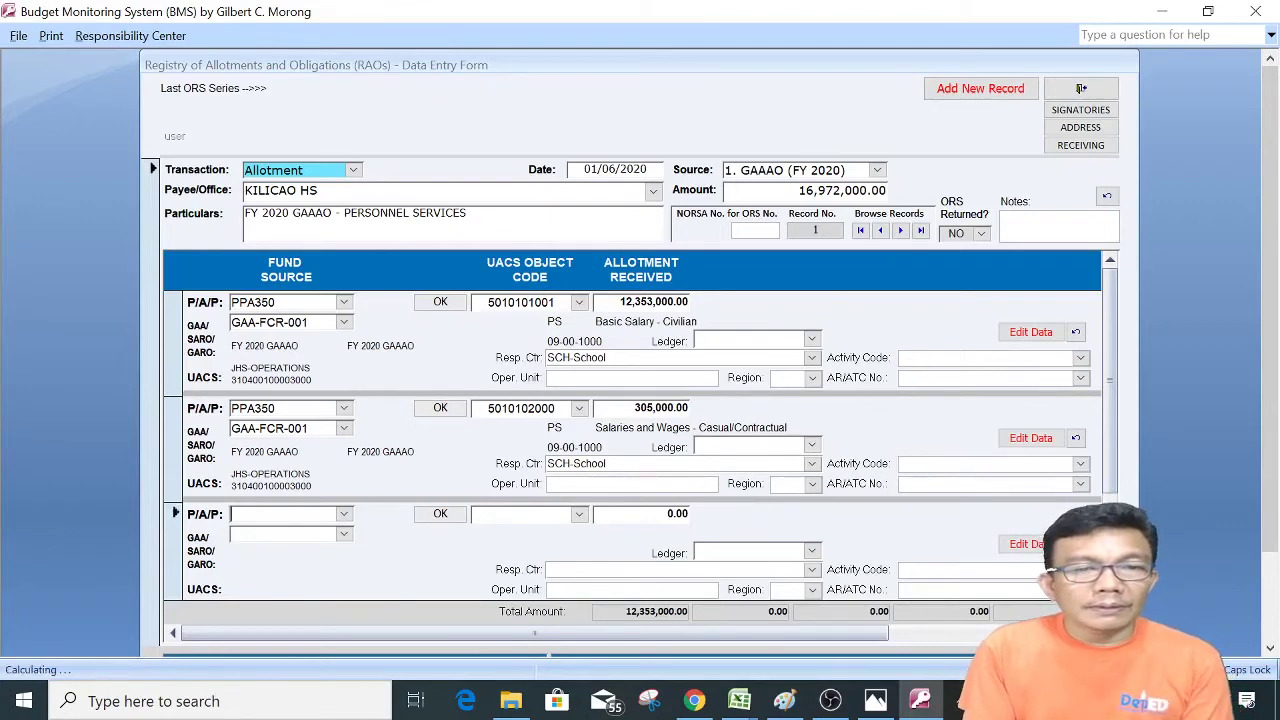
# - Fund the third allotment line from PPA350 (JHS-OPERATIONS) under GAA-FCR-001
pyautogui.click(344, 514)
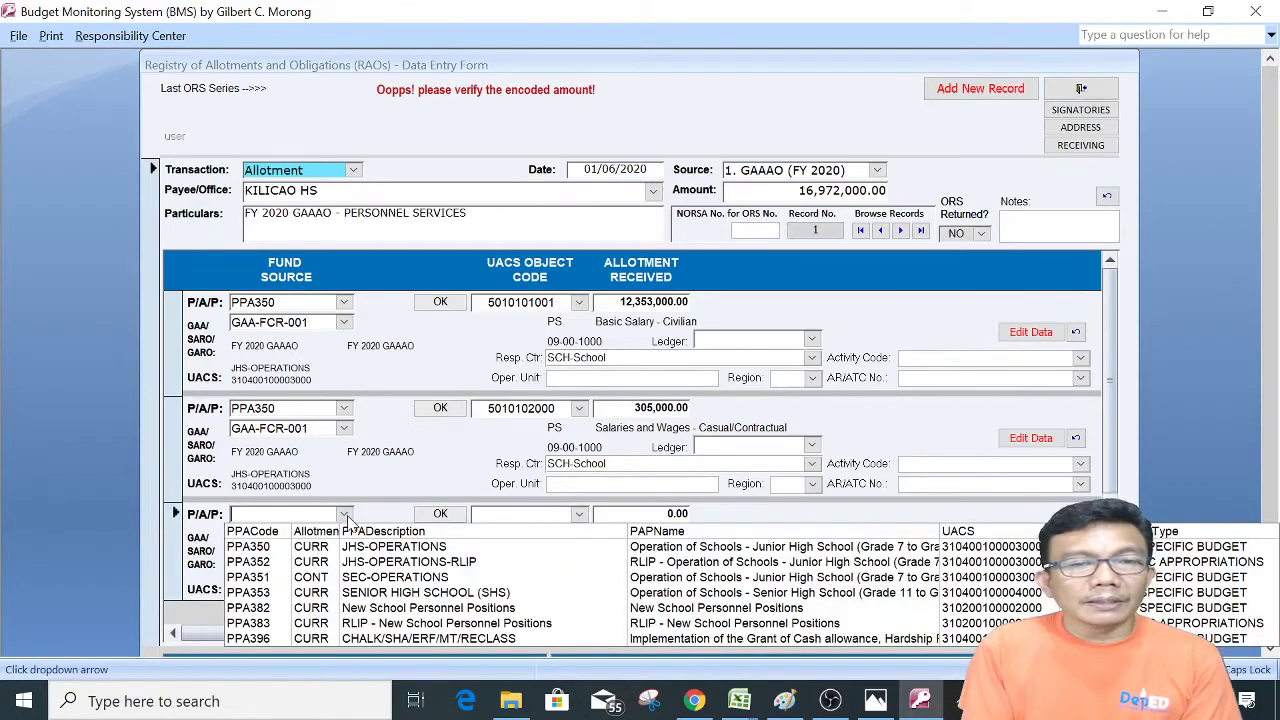
pyautogui.click(347, 543)
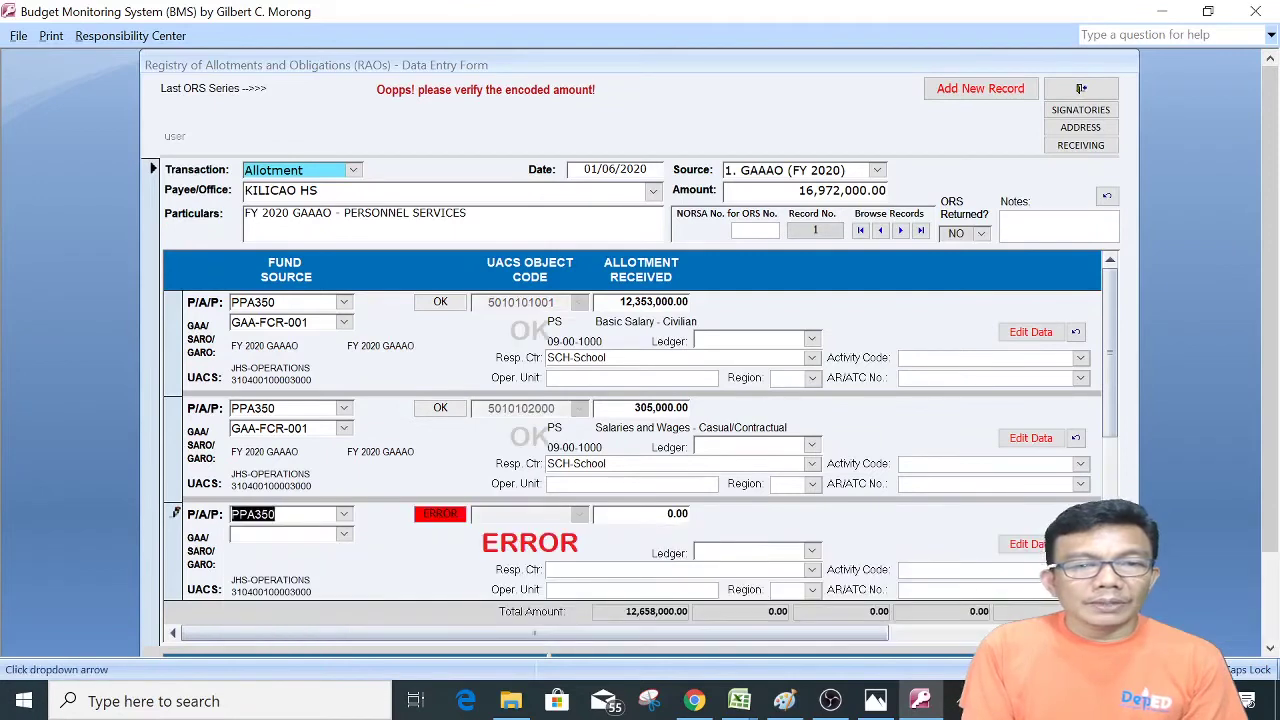
pyautogui.click(344, 538)
pyautogui.click(303, 568)
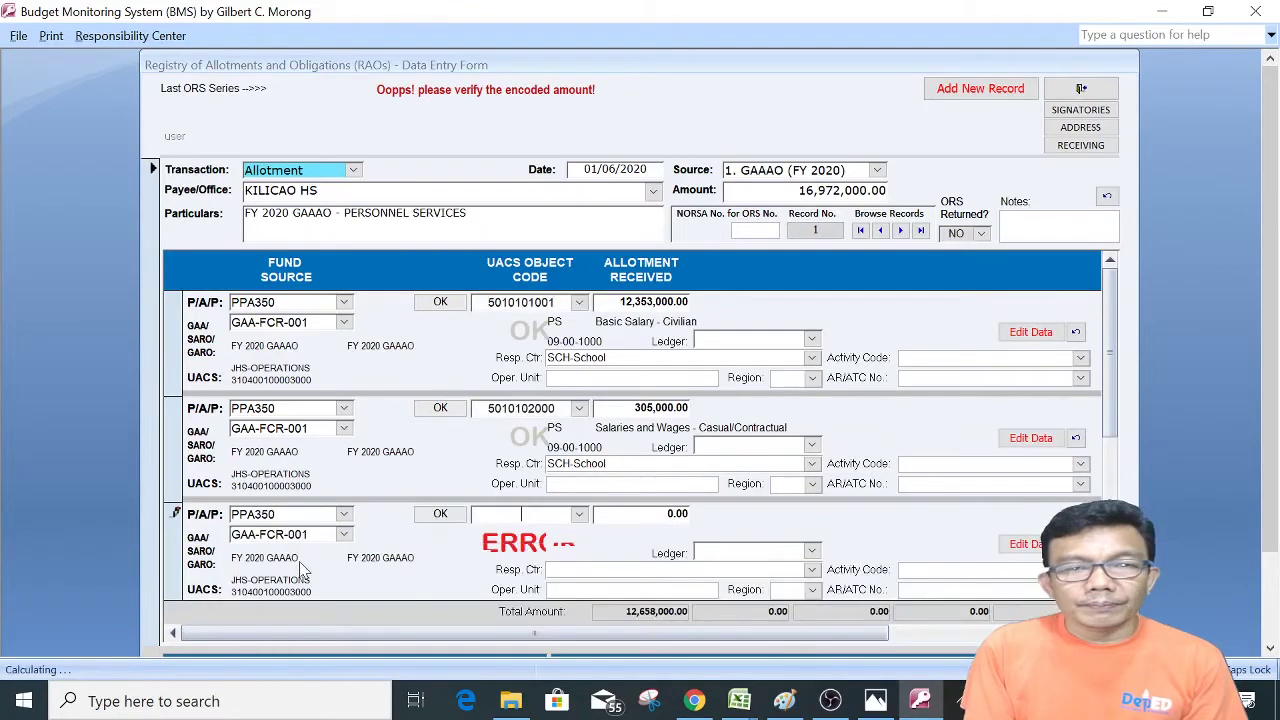
pyautogui.moveTo(738, 700)
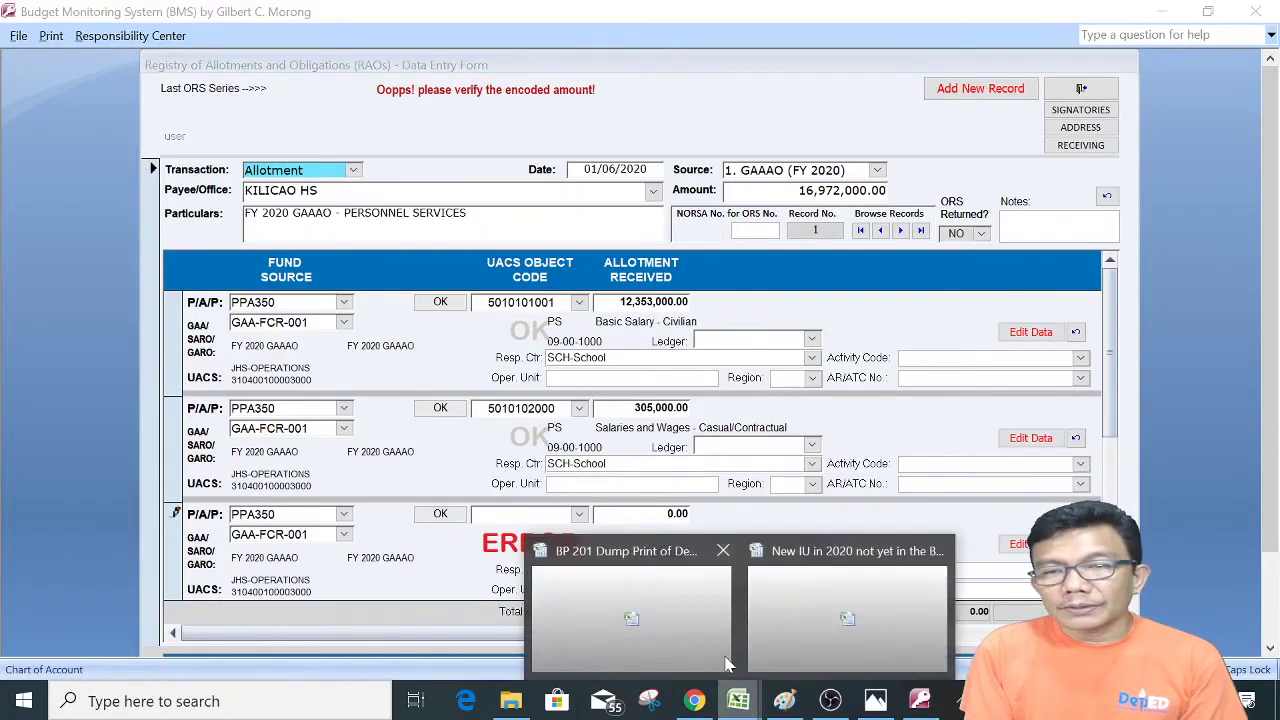
pyautogui.click(697, 609)
pyautogui.click(1138, 424)
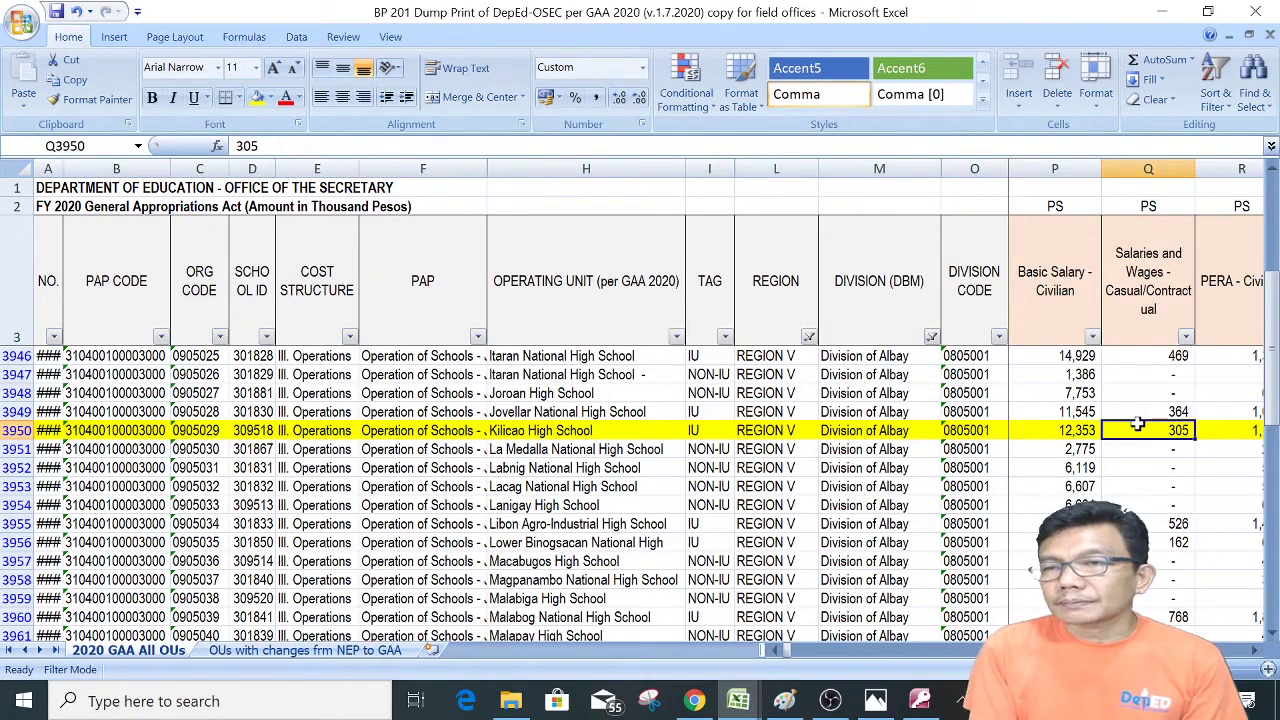
pyautogui.press('Right')
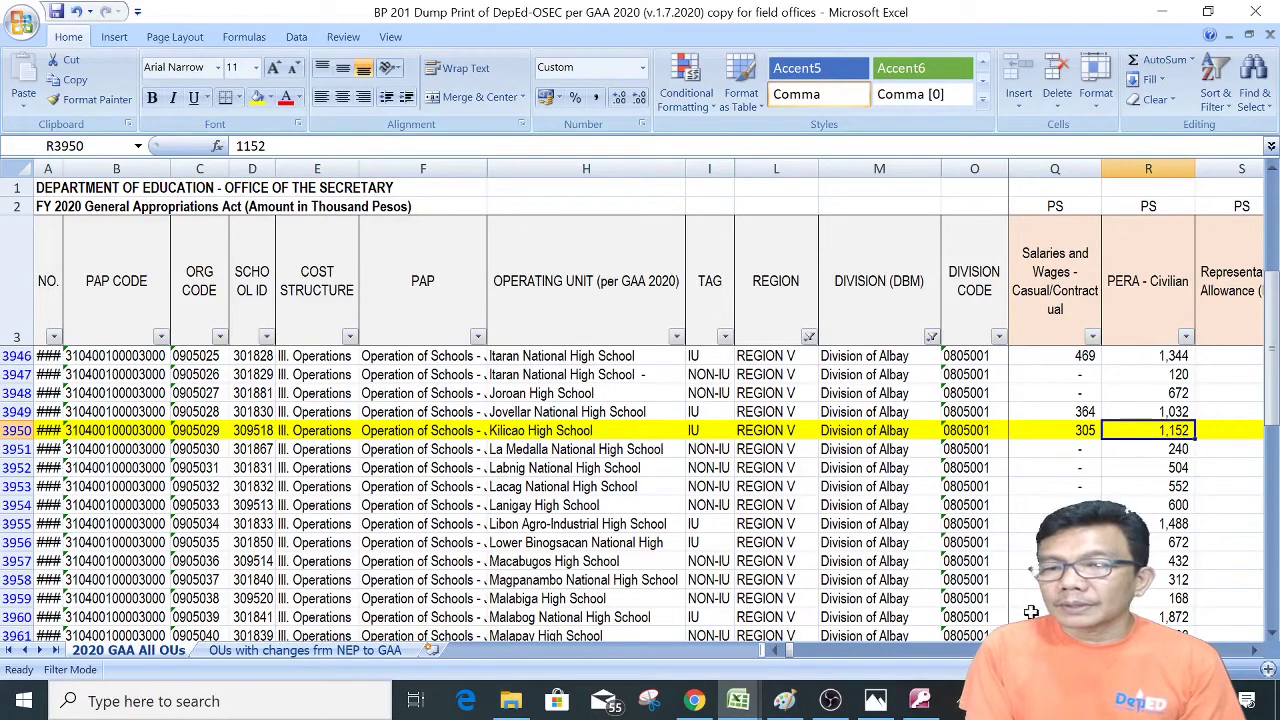
pyautogui.click(928, 700)
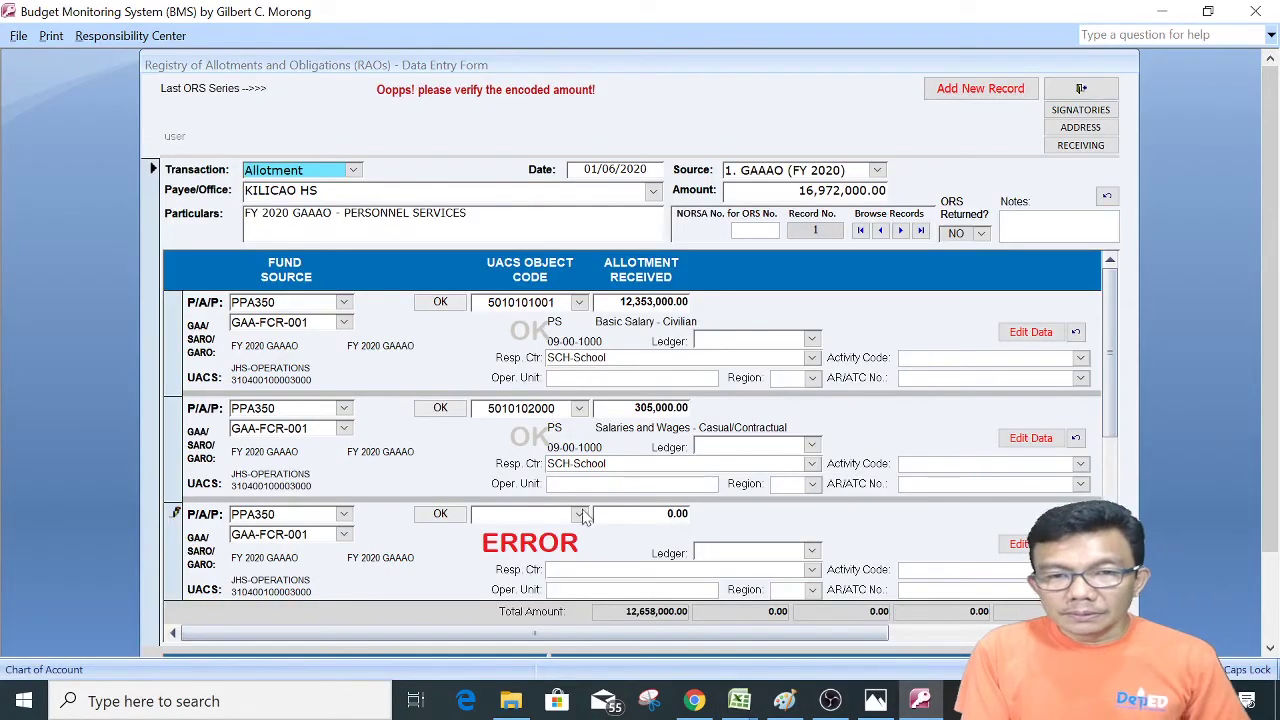
pyautogui.click(580, 514)
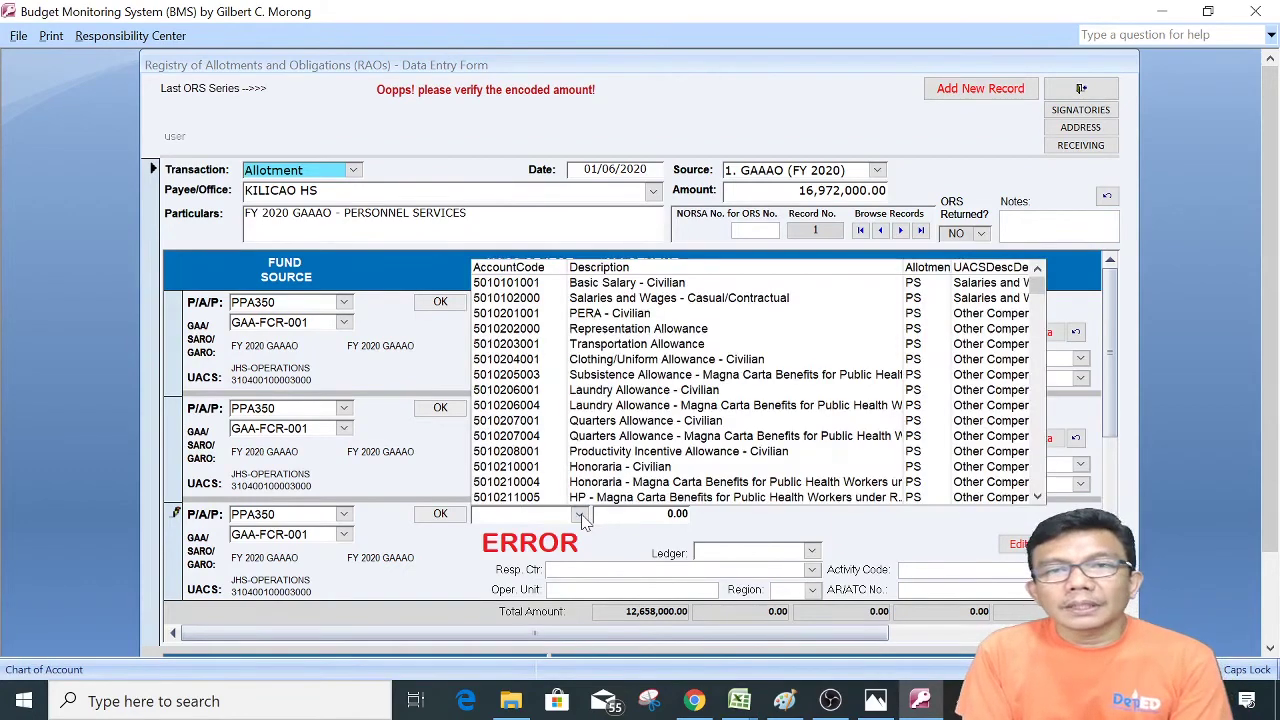
pyautogui.click(590, 316)
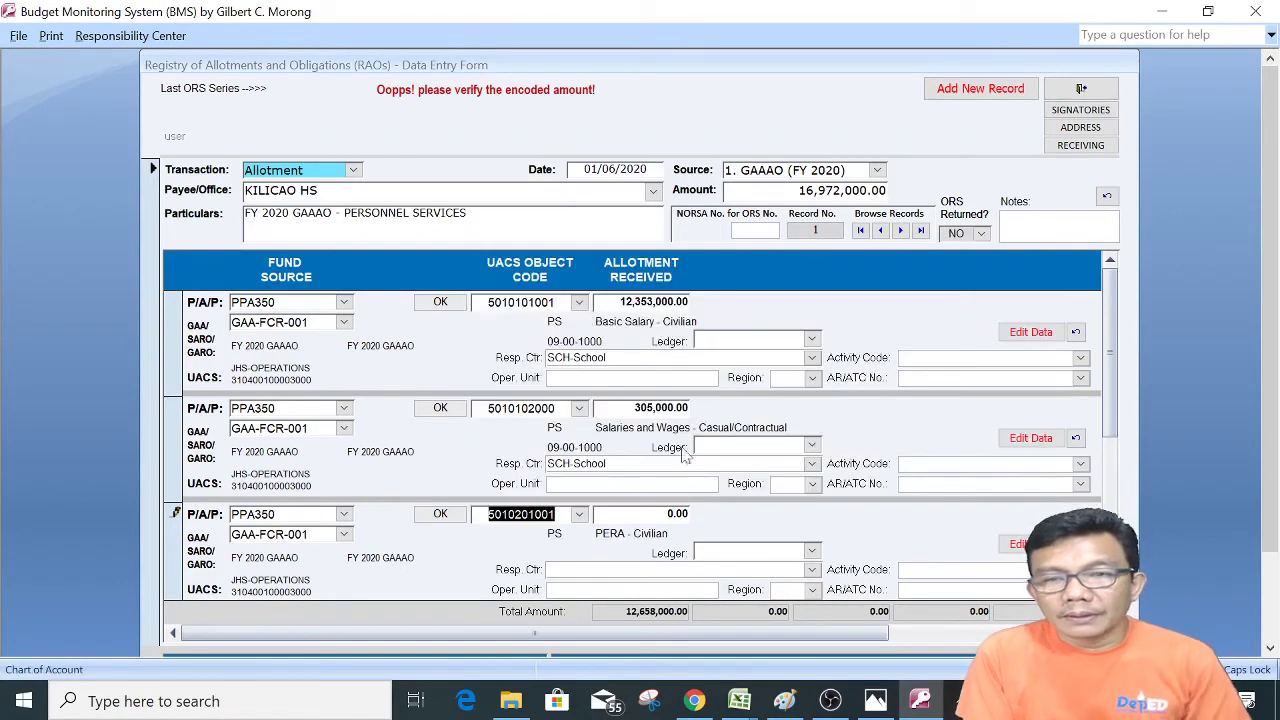
# - Set the PERA - Civilian line's allotment received to 1152000 and its responsibility center to SCH-School, and move on to a new line
pyautogui.press('Tab')
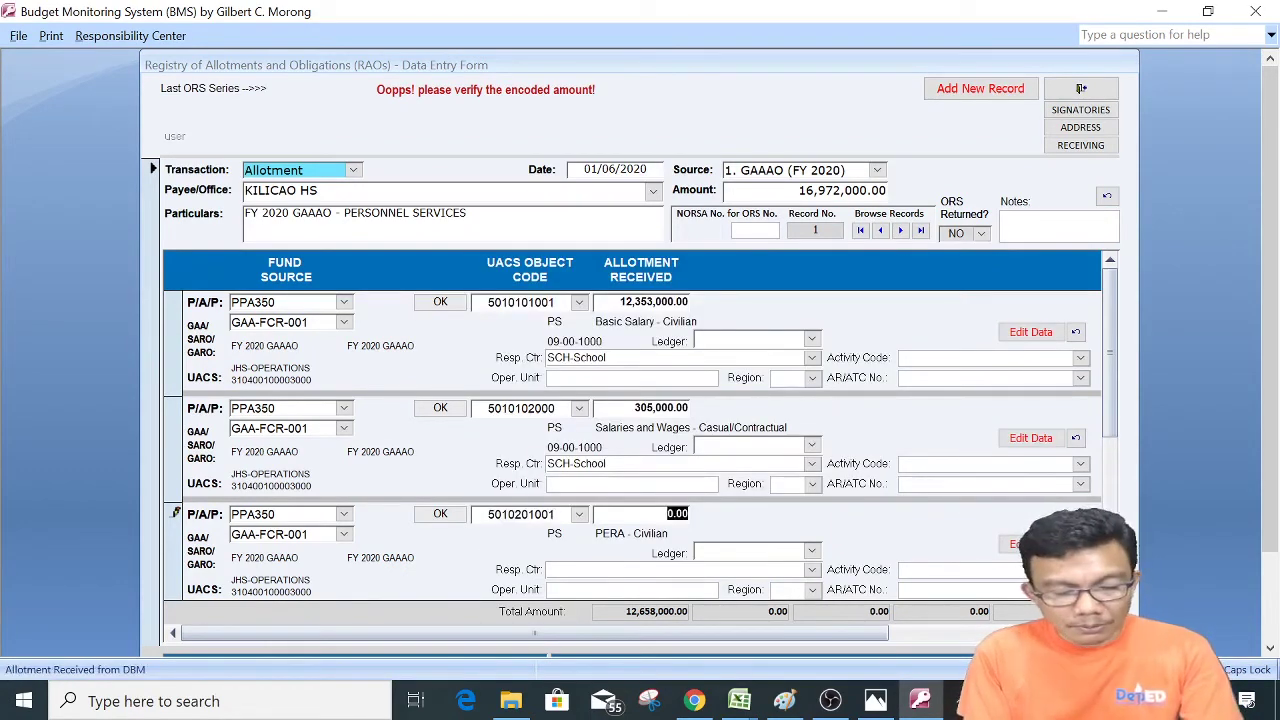
pyautogui.write('1,')
pyautogui.write('152,0')
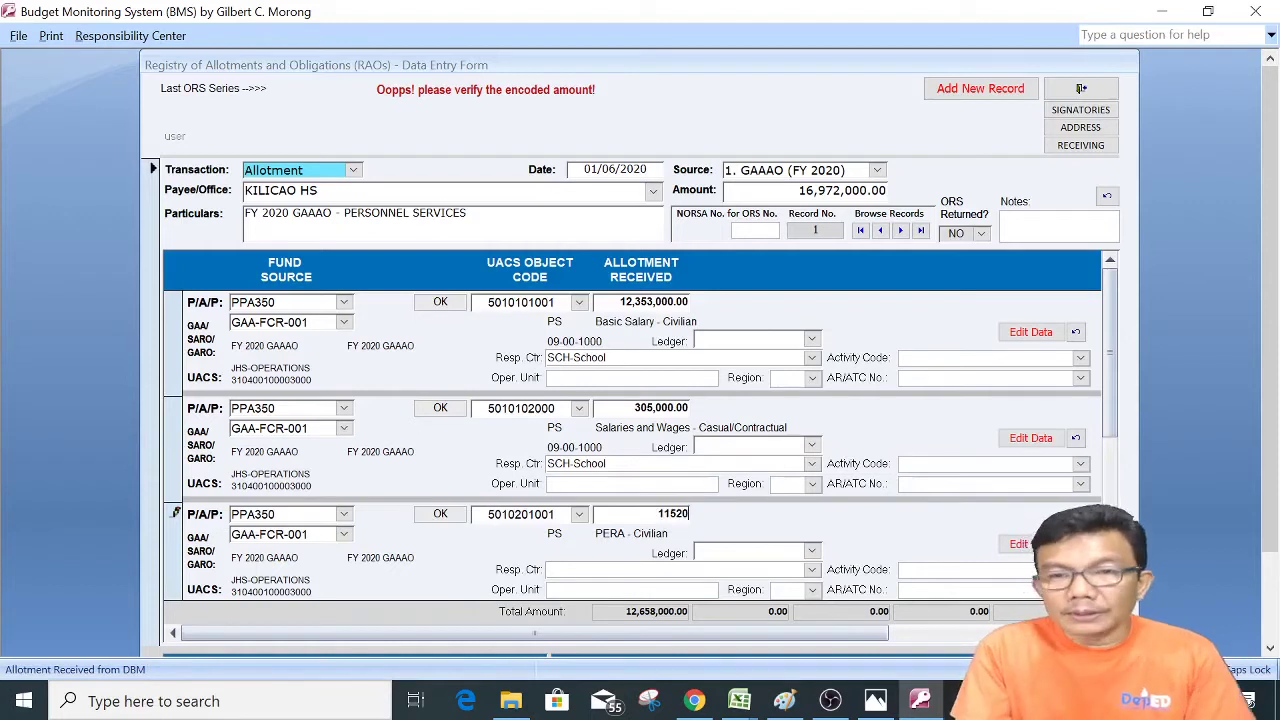
pyautogui.write('00')
pyautogui.press('Tab')
pyautogui.press('Tab')
pyautogui.write('S')
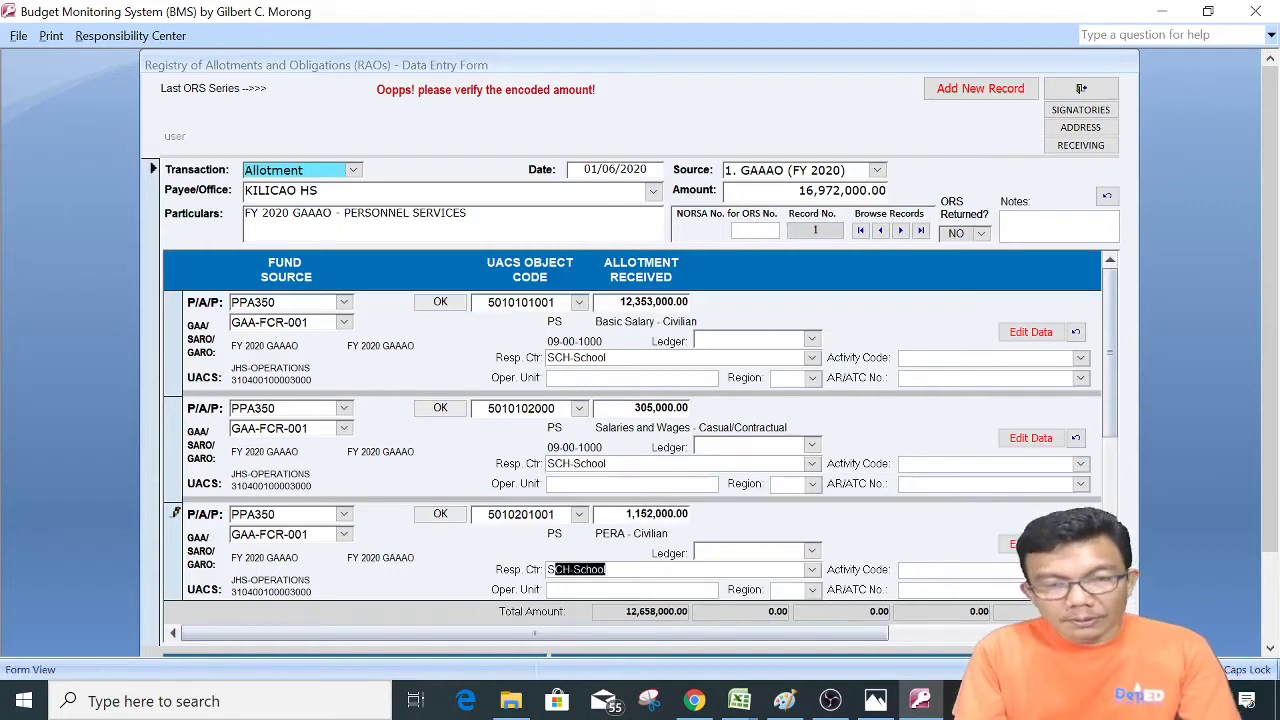
pyautogui.press('Tab')
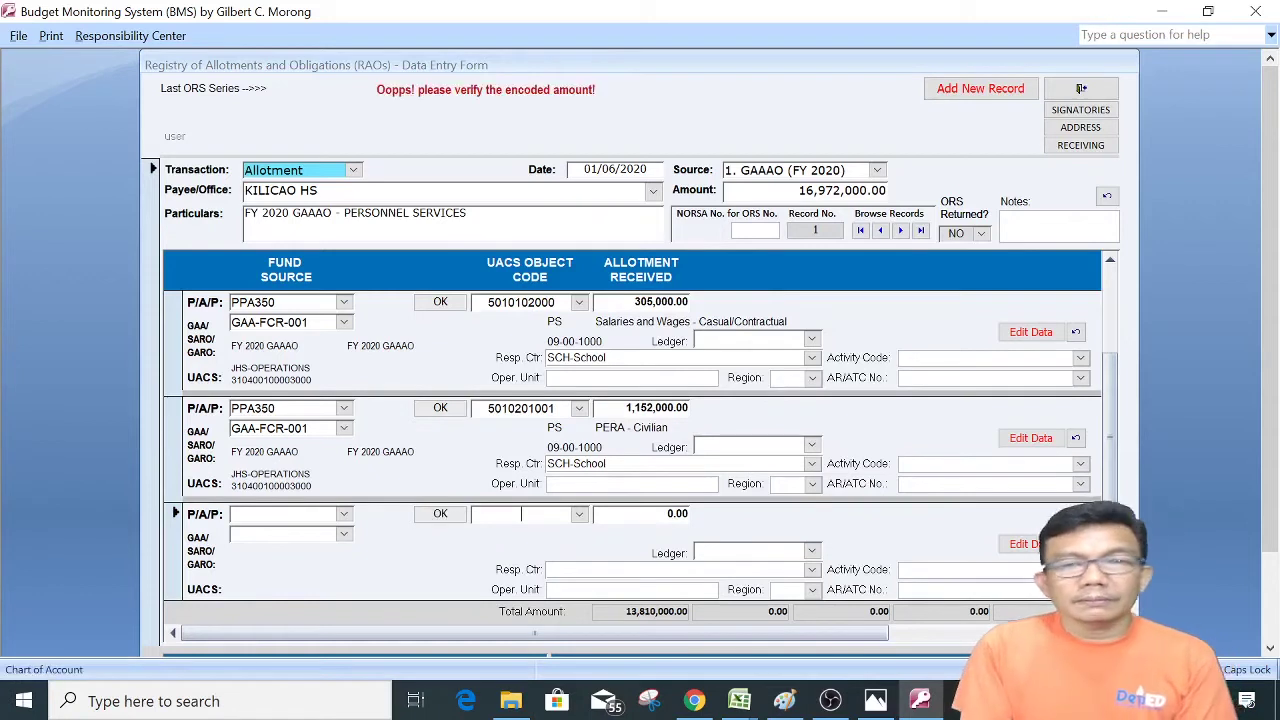
# - Switch to the BP 201 Excel workbook and find Kilicao High School's first nonzero Personnel Services item following PERA - Civilian
pyautogui.click(737, 702)
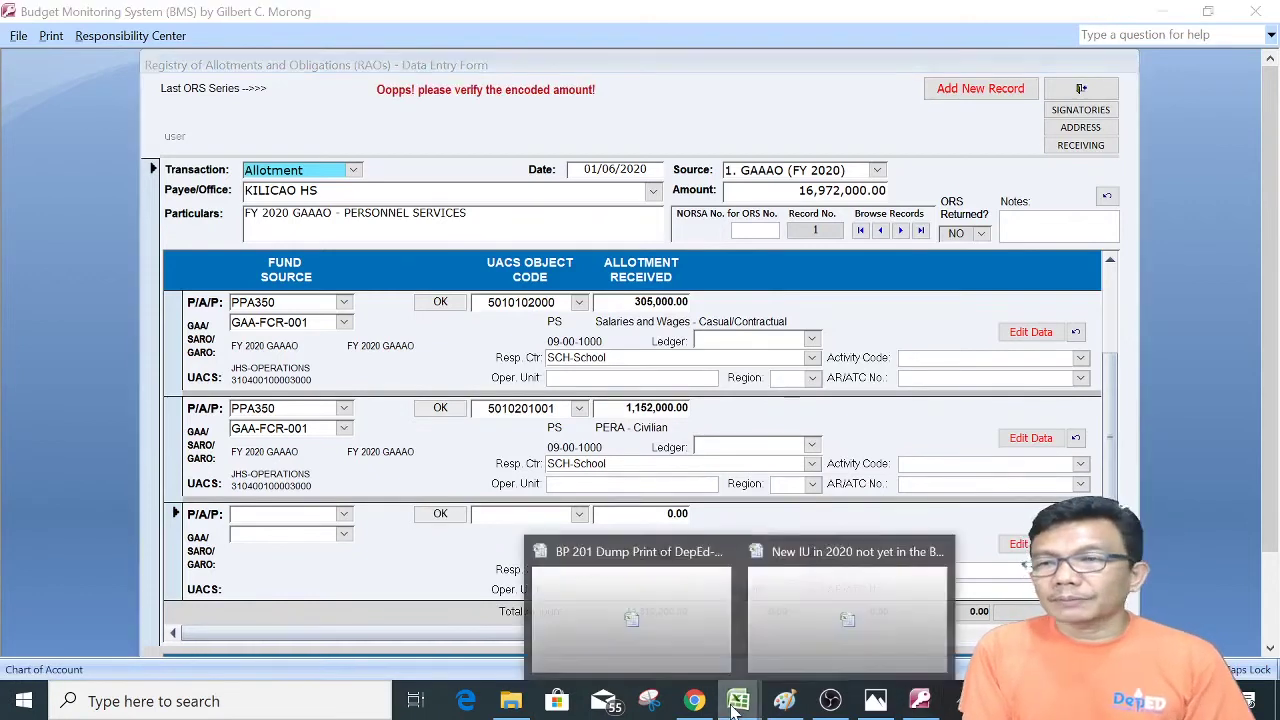
pyautogui.click(691, 610)
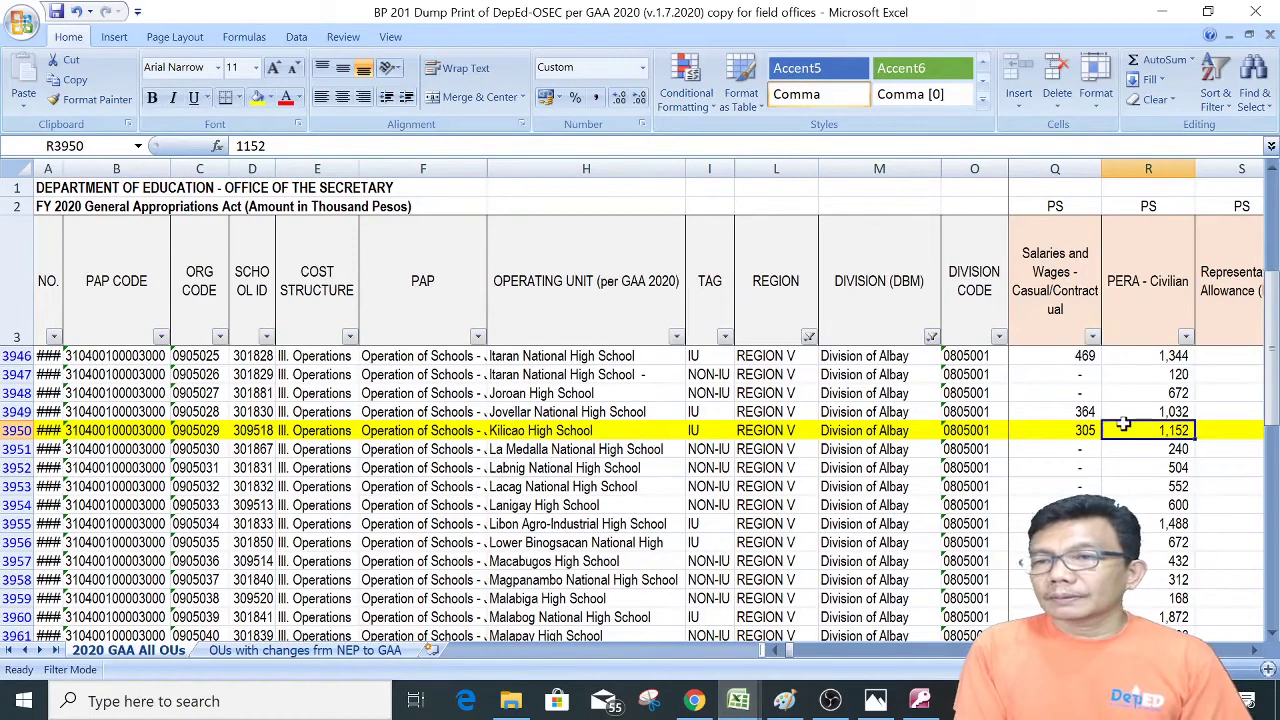
pyautogui.press('Right')
pyautogui.press('Right')
pyautogui.press('Right')
pyautogui.press('Right')
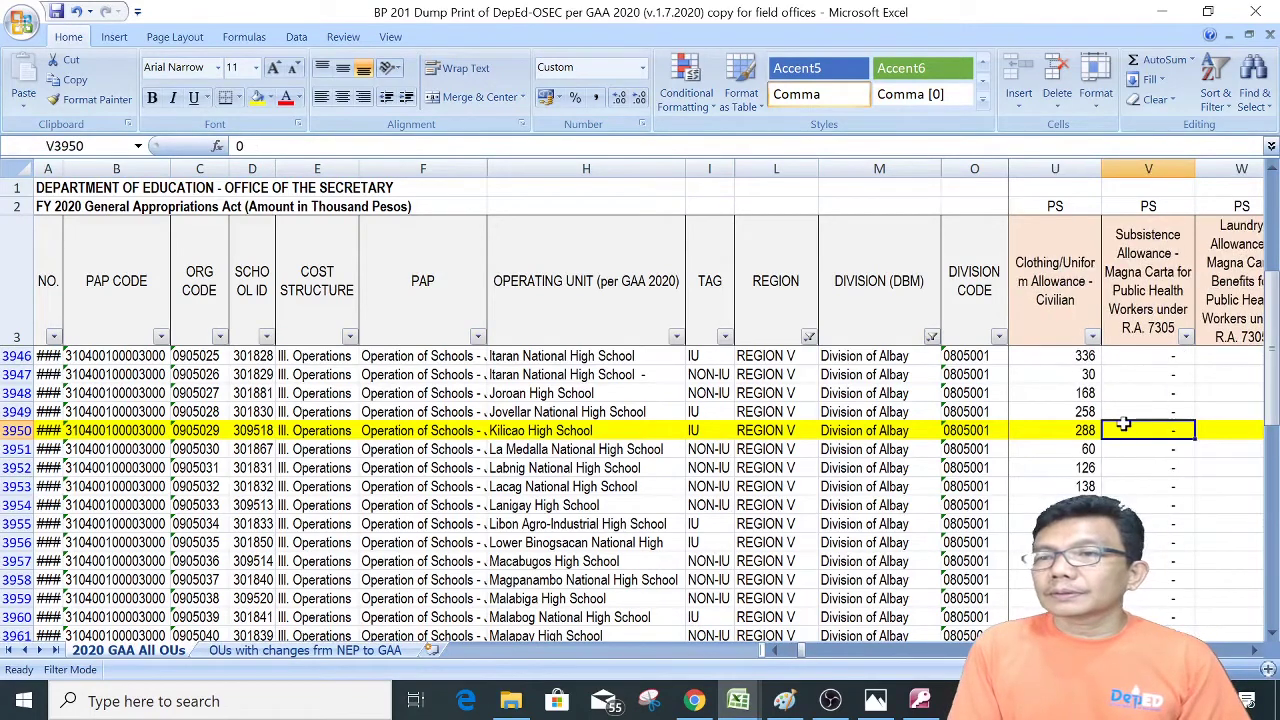
pyautogui.press('Left')
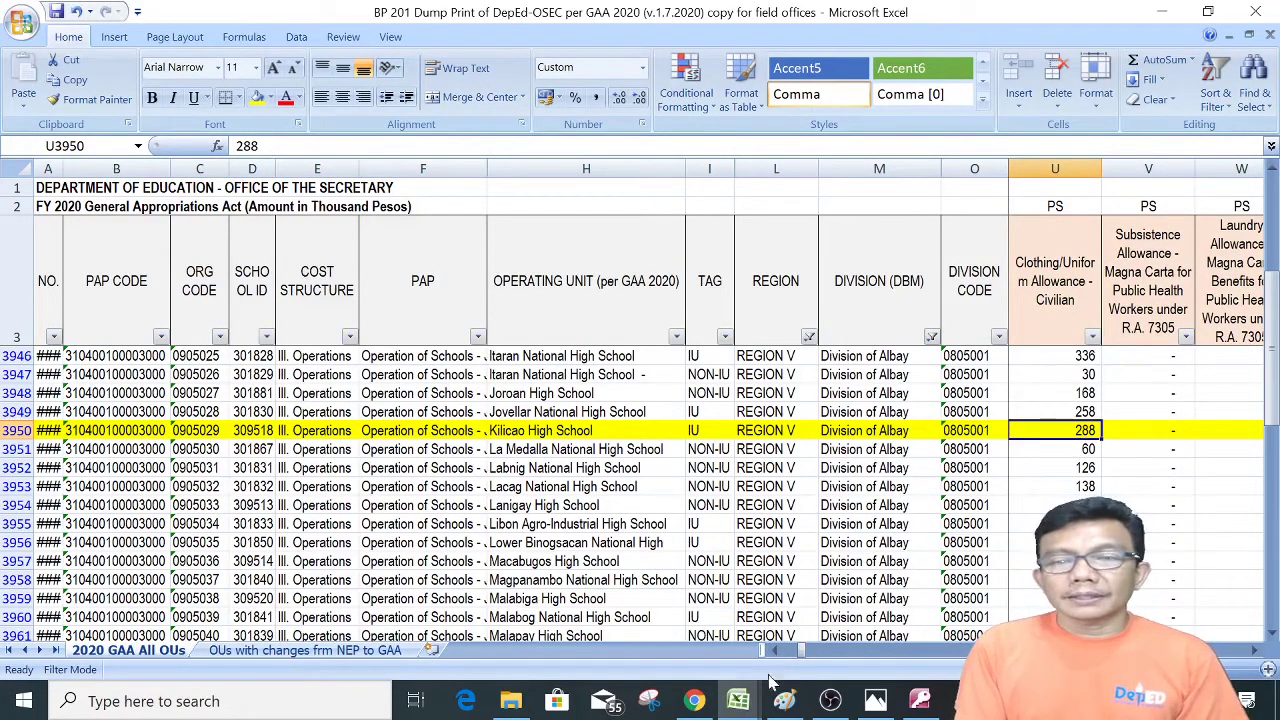
pyautogui.click(920, 703)
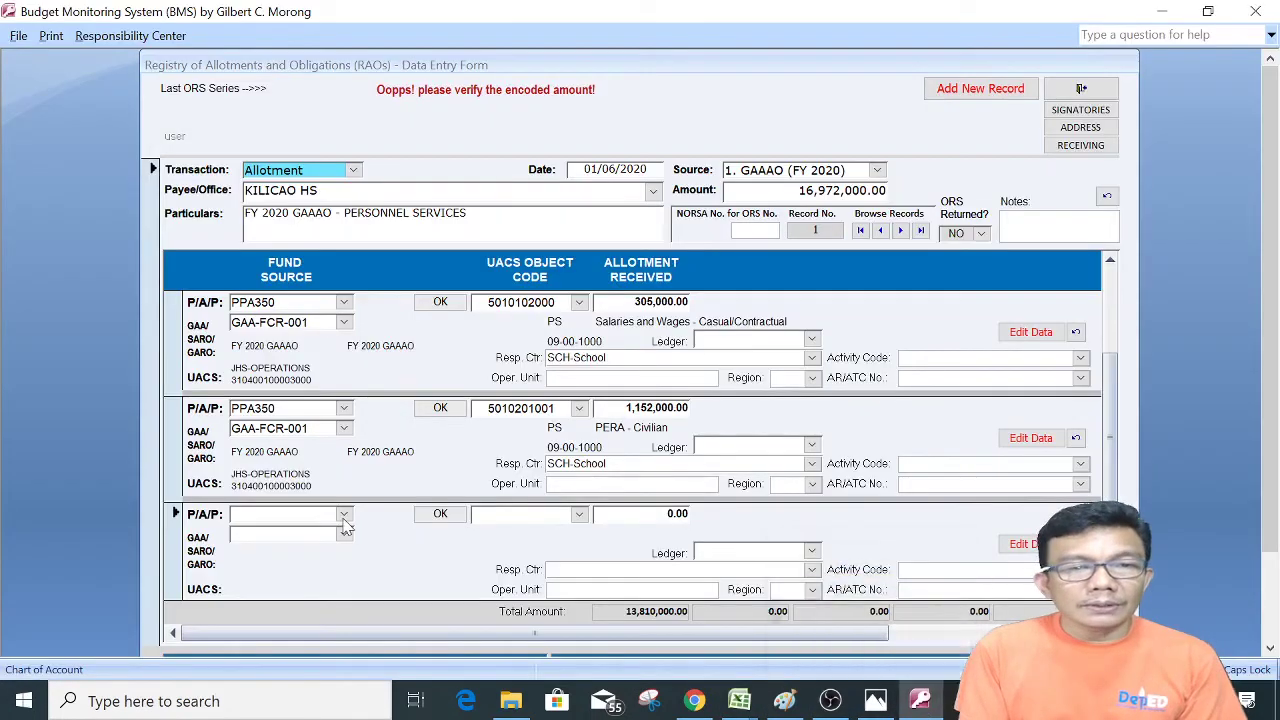
pyautogui.click(343, 513)
pyautogui.click(322, 546)
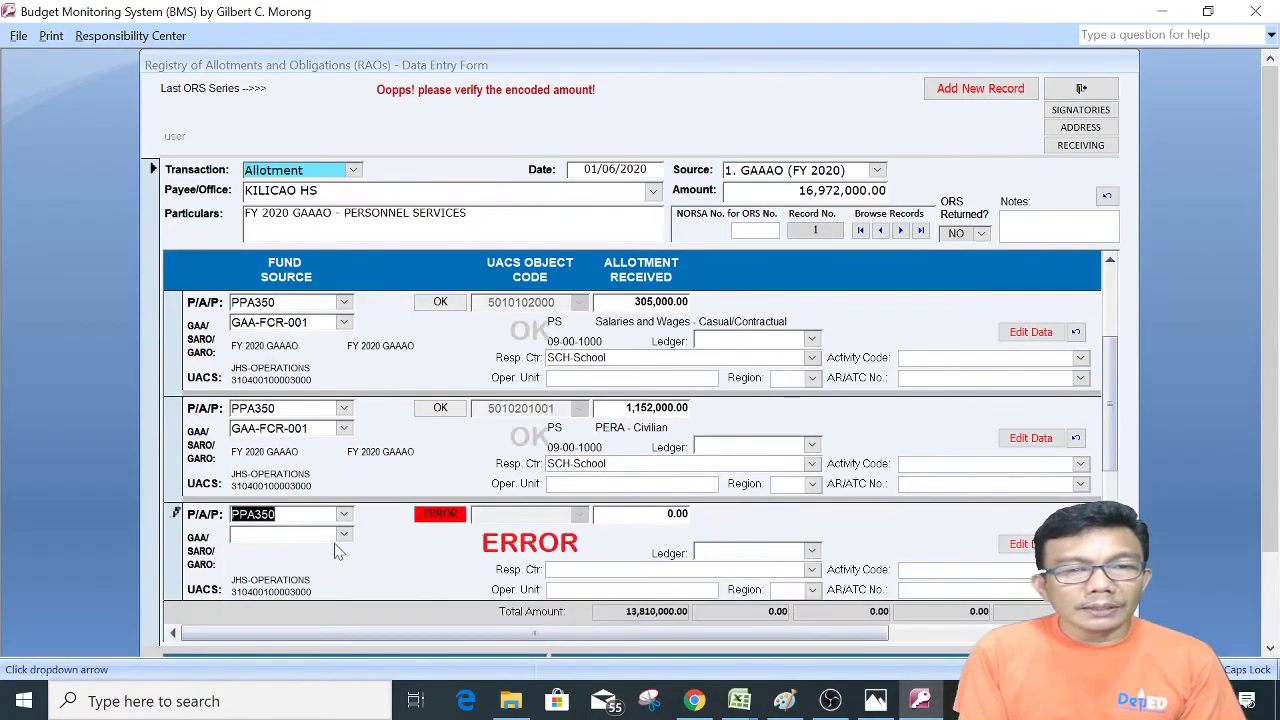
pyautogui.click(344, 537)
pyautogui.click(298, 568)
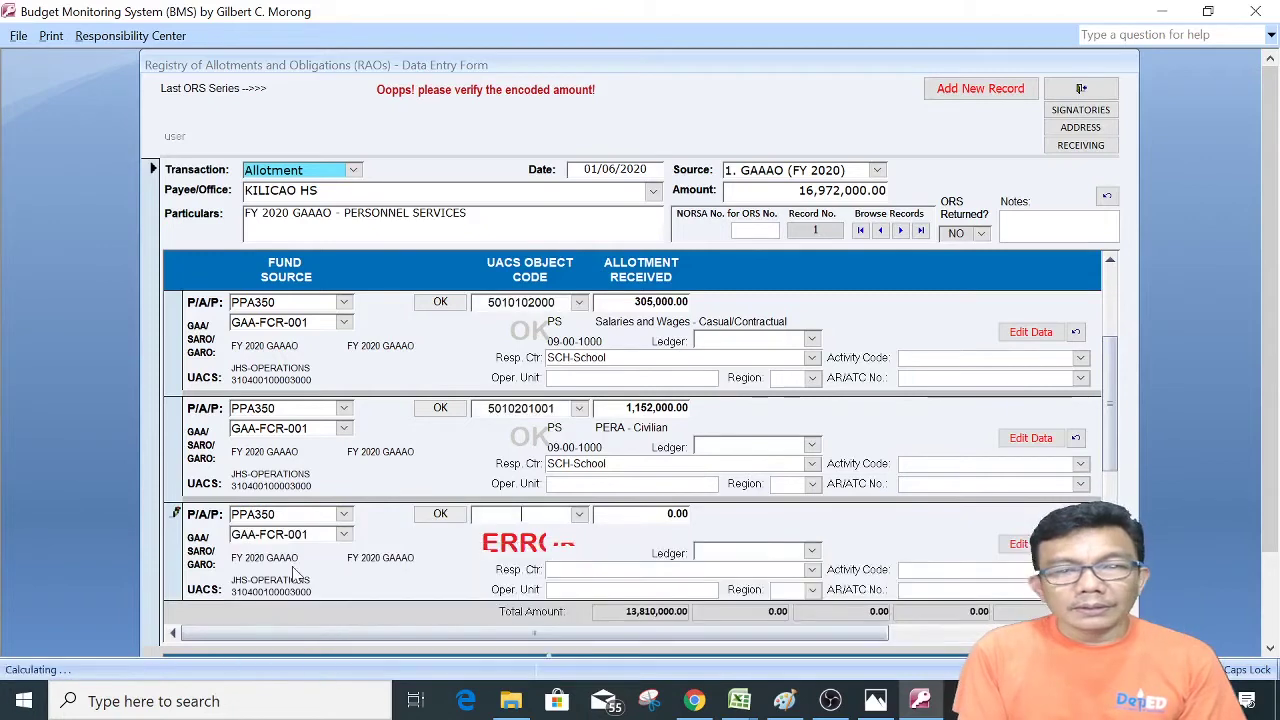
pyautogui.click(578, 514)
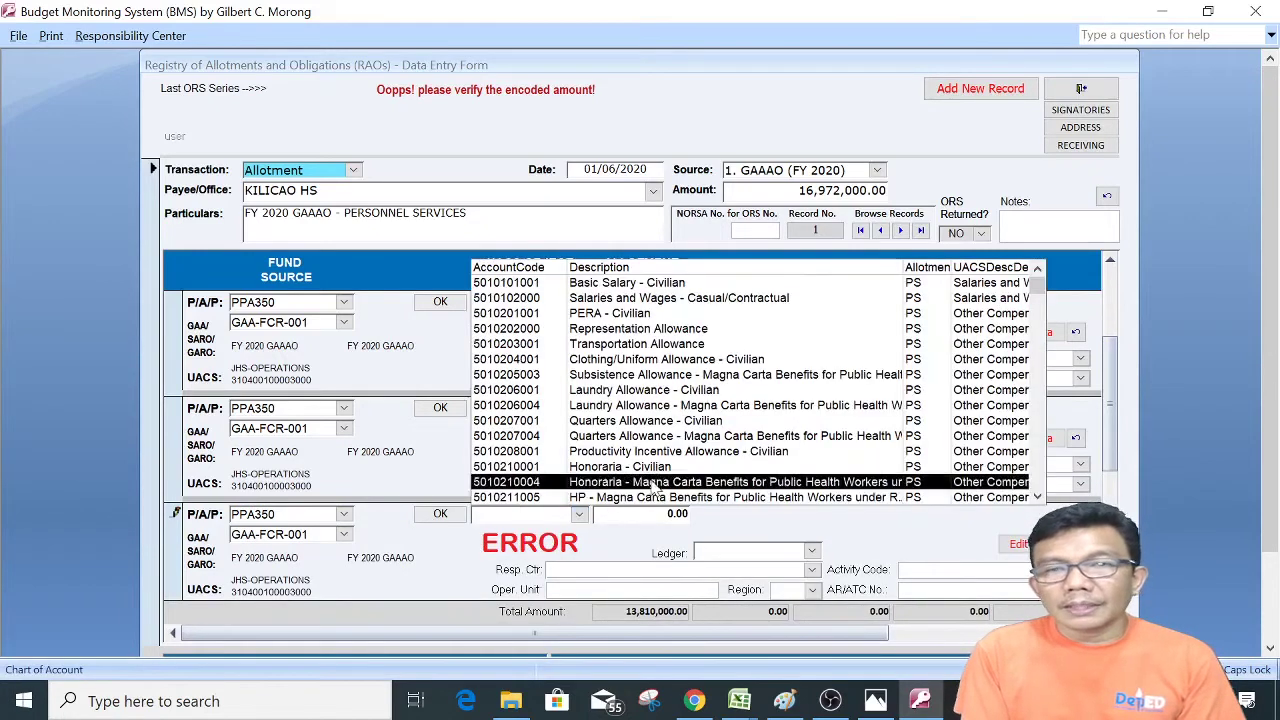
pyautogui.click(634, 359)
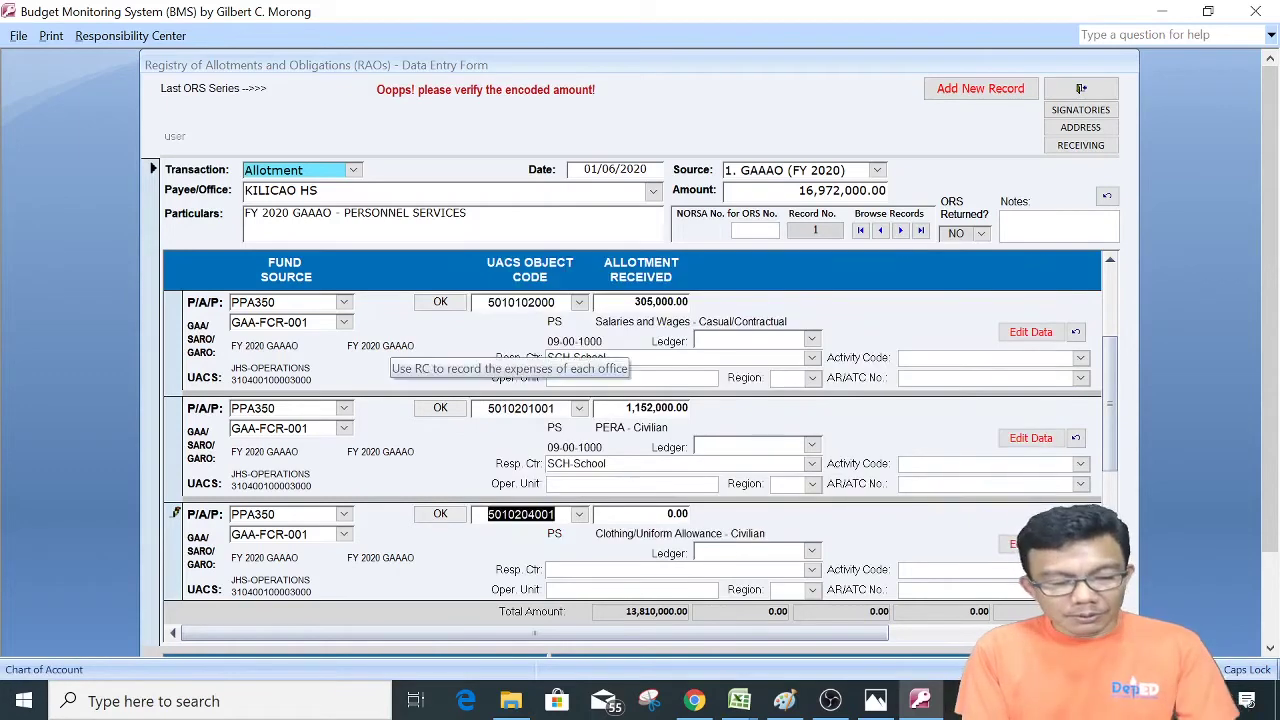
# - Set the Clothing/Uniform Allowance line's allotment received to 288000 and its responsibility center to SCH-School, and move on to a new line
pyautogui.press('Tab')
pyautogui.write('288')
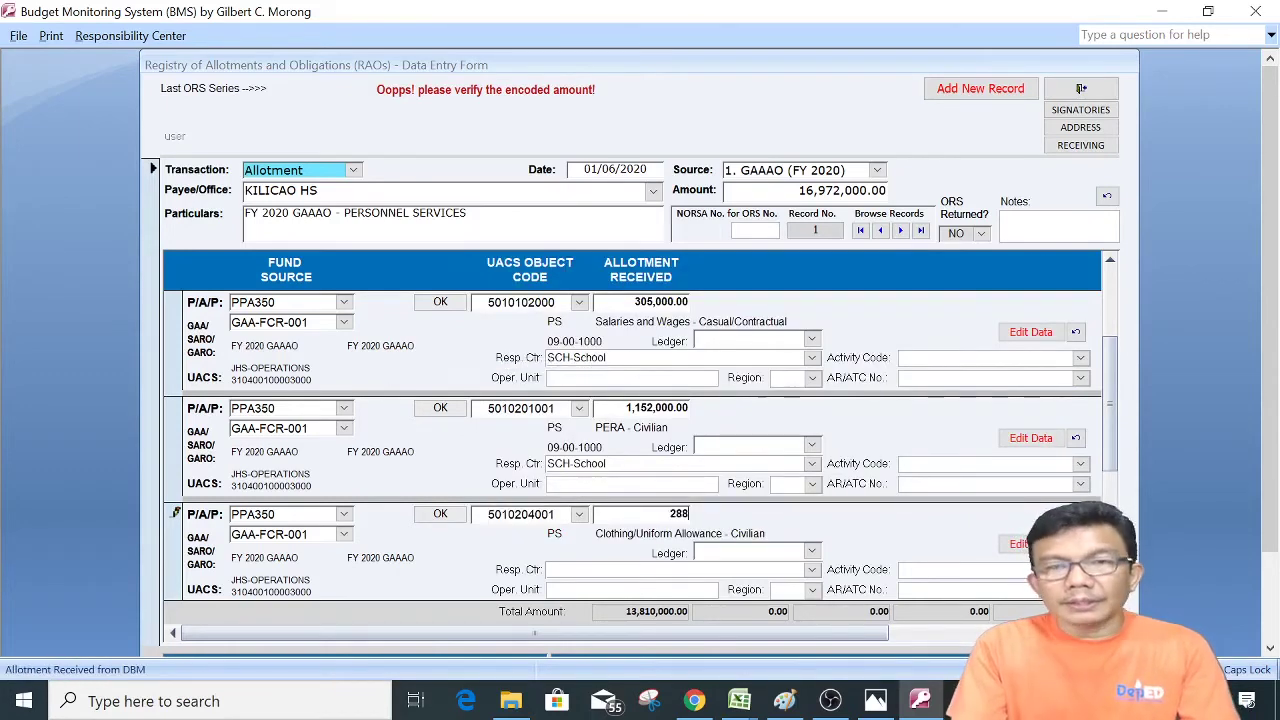
pyautogui.write(',000')
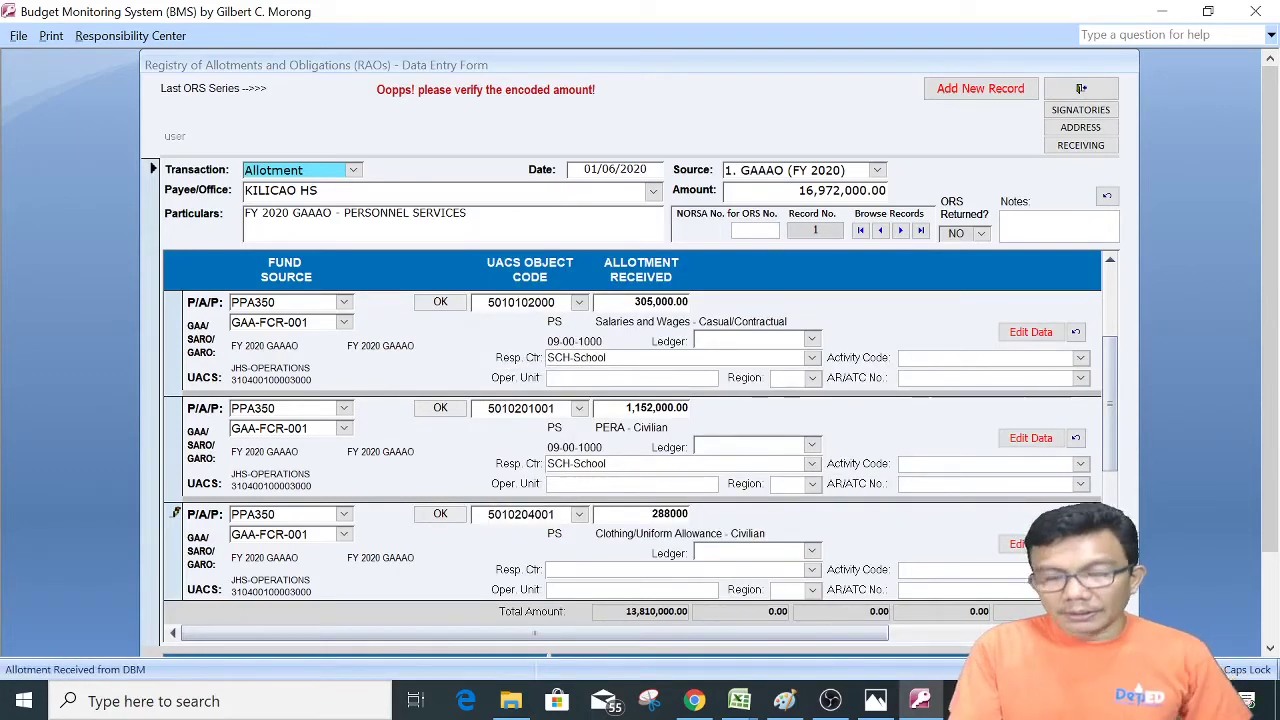
pyautogui.press('Tab')
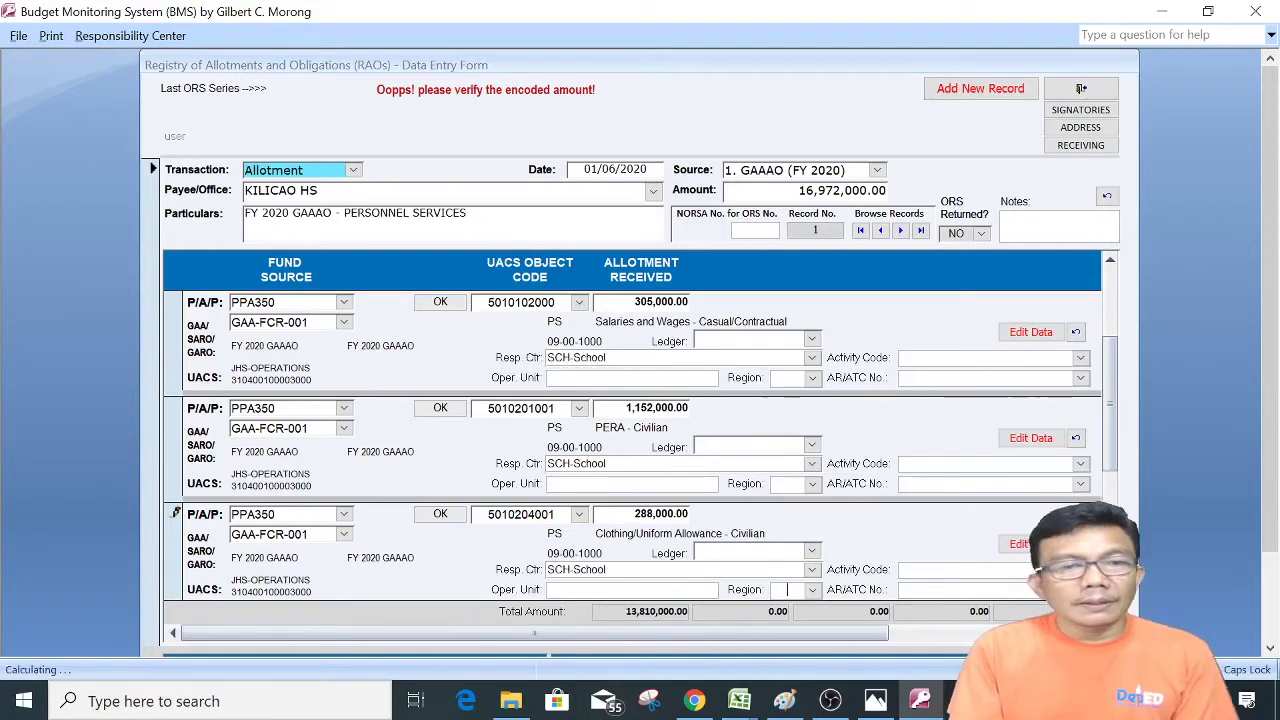
pyautogui.press('Tab')
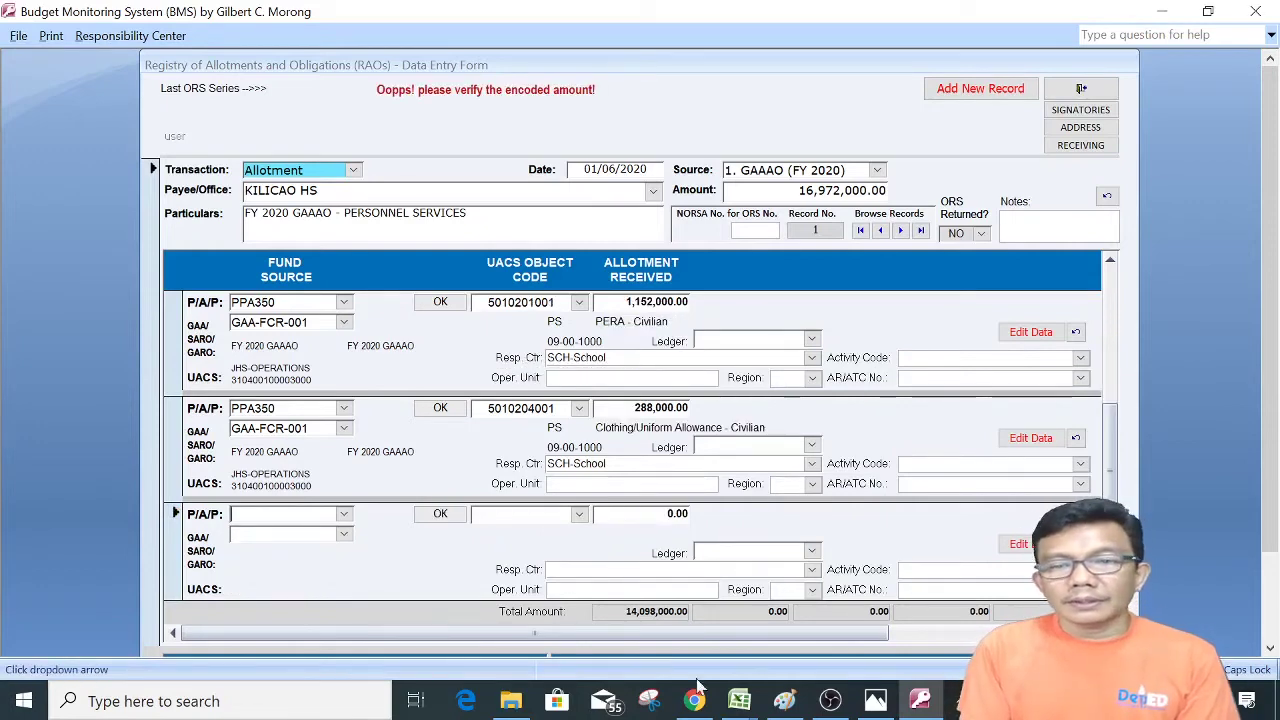
# - Switch to the BP 201 Excel workbook and find Kilicao High School's first nonzero Personnel Services item following Clothing/Uniform Allowance
pyautogui.click(738, 700)
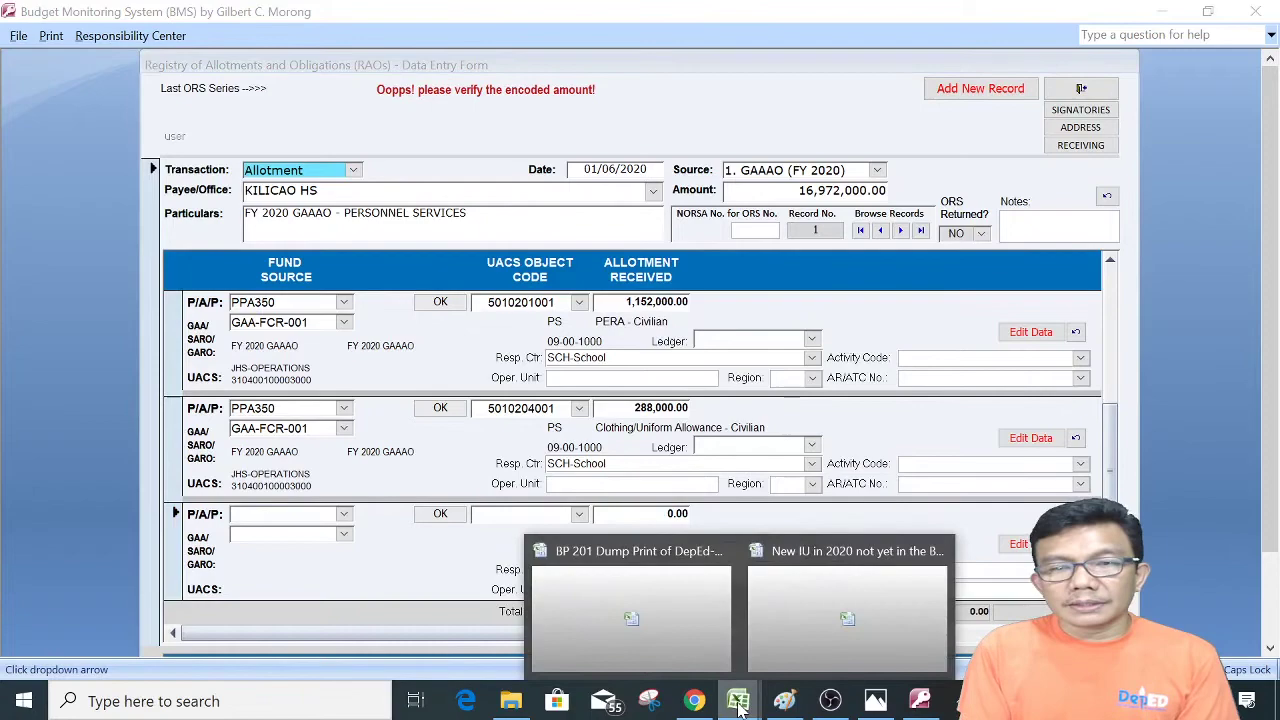
pyautogui.click(682, 613)
pyautogui.press('Right')
pyautogui.press('Right')
pyautogui.press('Right')
pyautogui.press('Right')
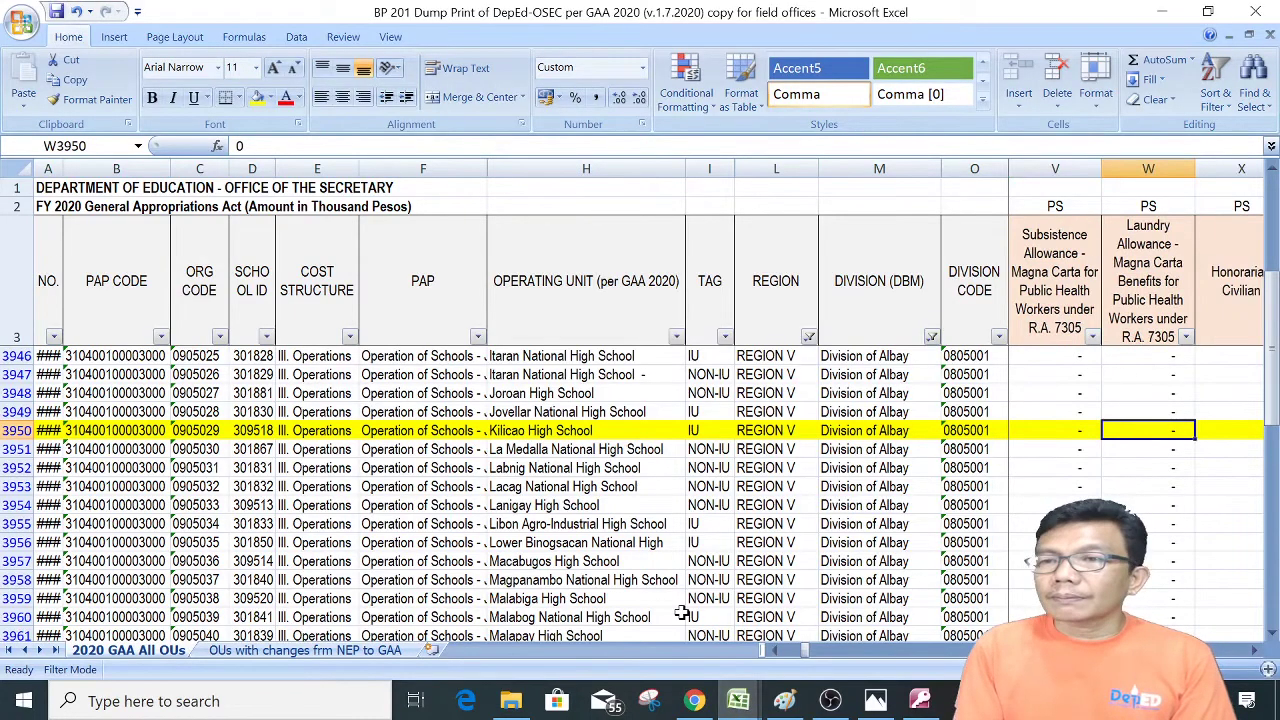
pyautogui.press('Left')
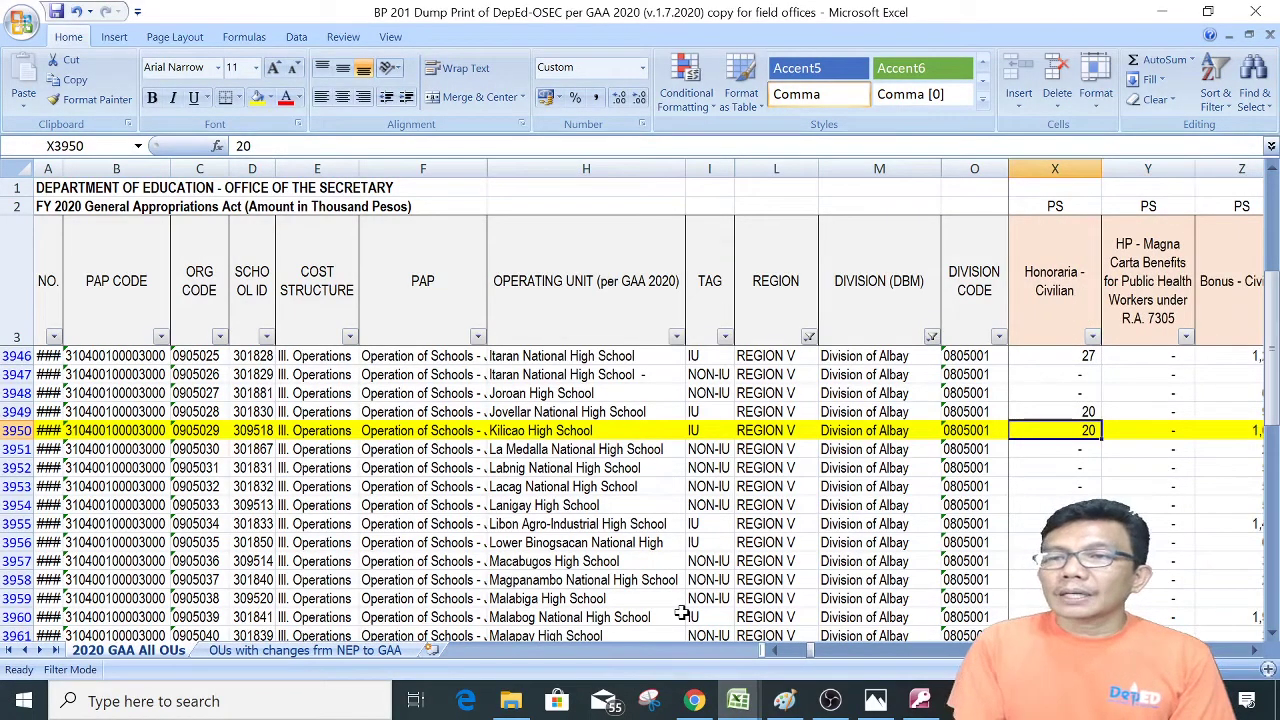
pyautogui.click(920, 705)
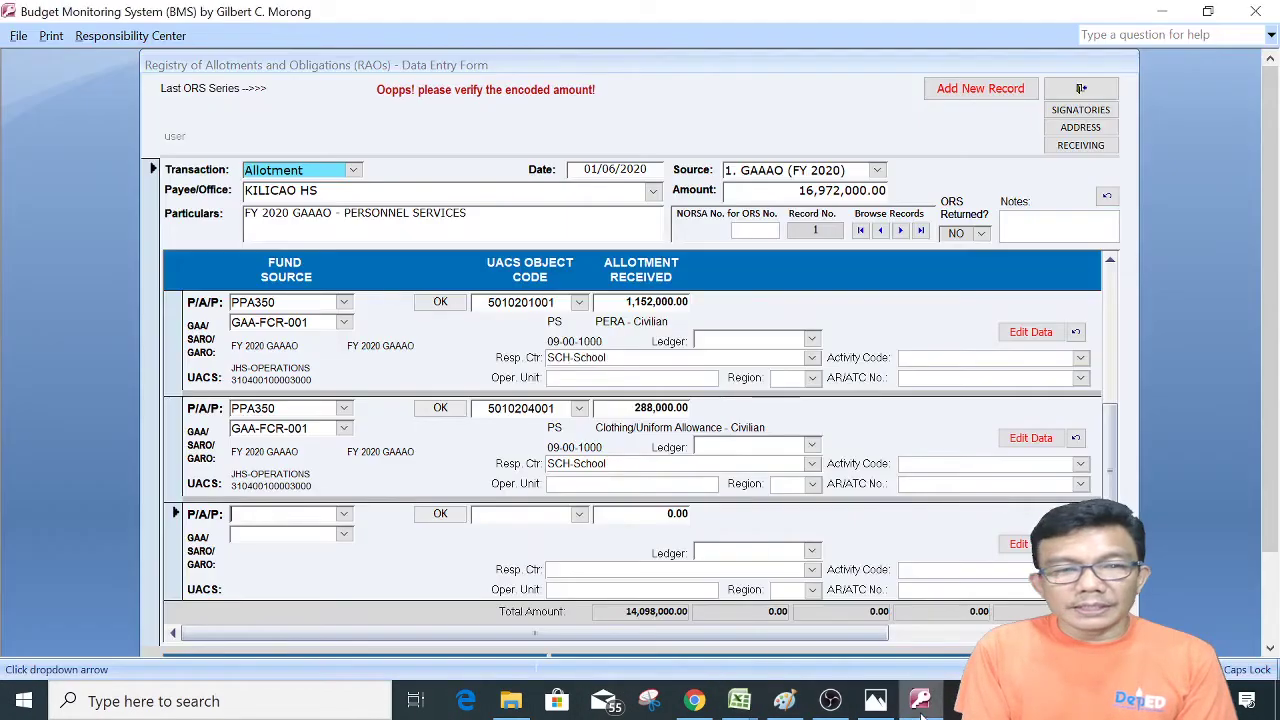
pyautogui.click(344, 514)
pyautogui.click(347, 546)
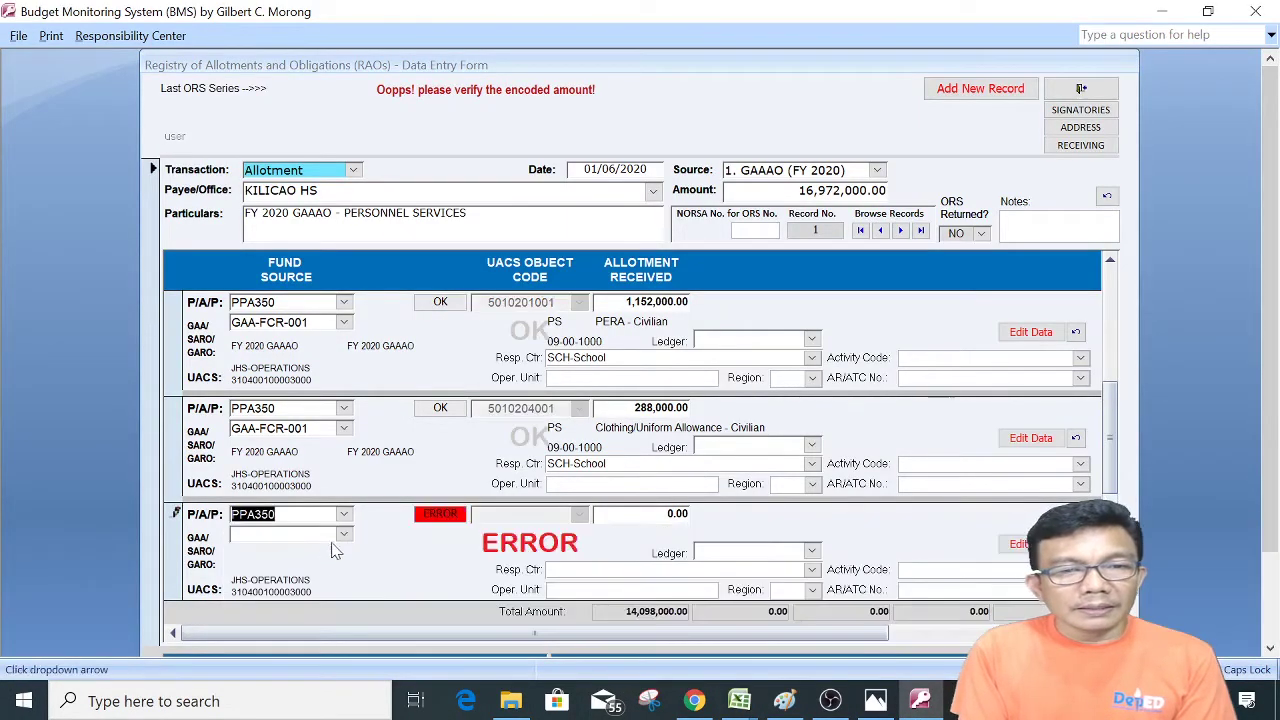
pyautogui.click(344, 535)
pyautogui.click(300, 589)
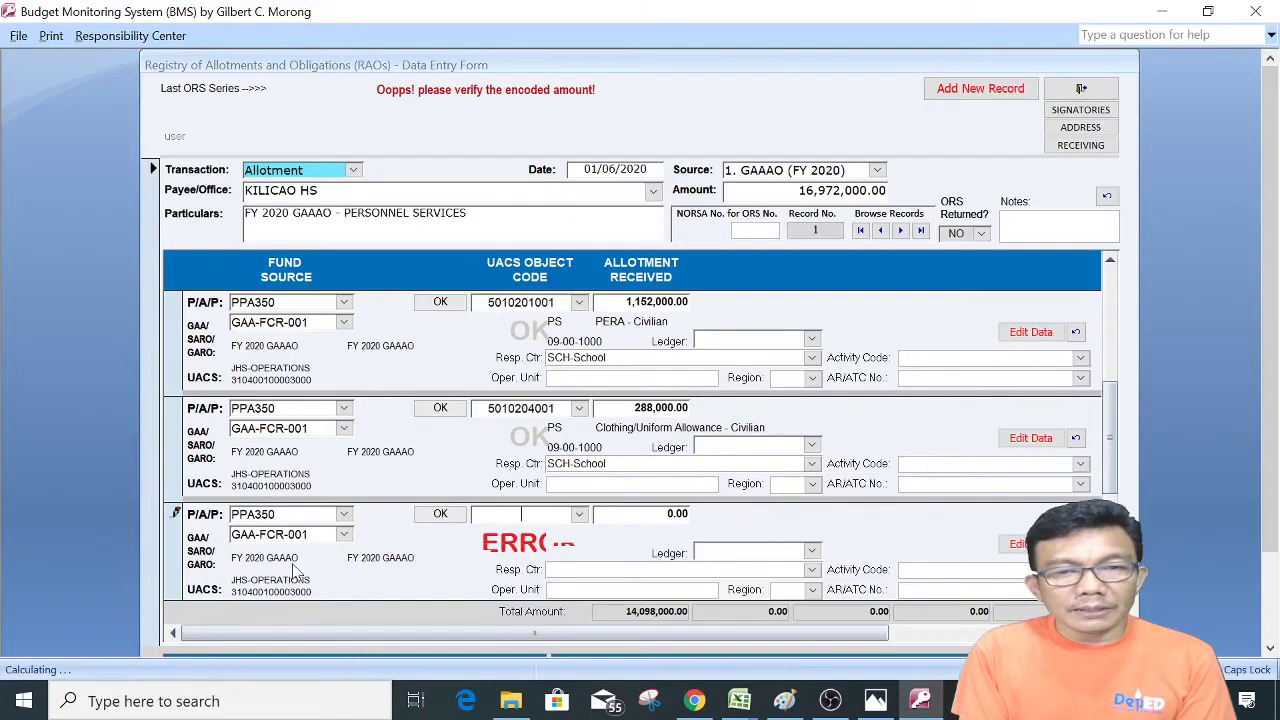
pyautogui.click(578, 516)
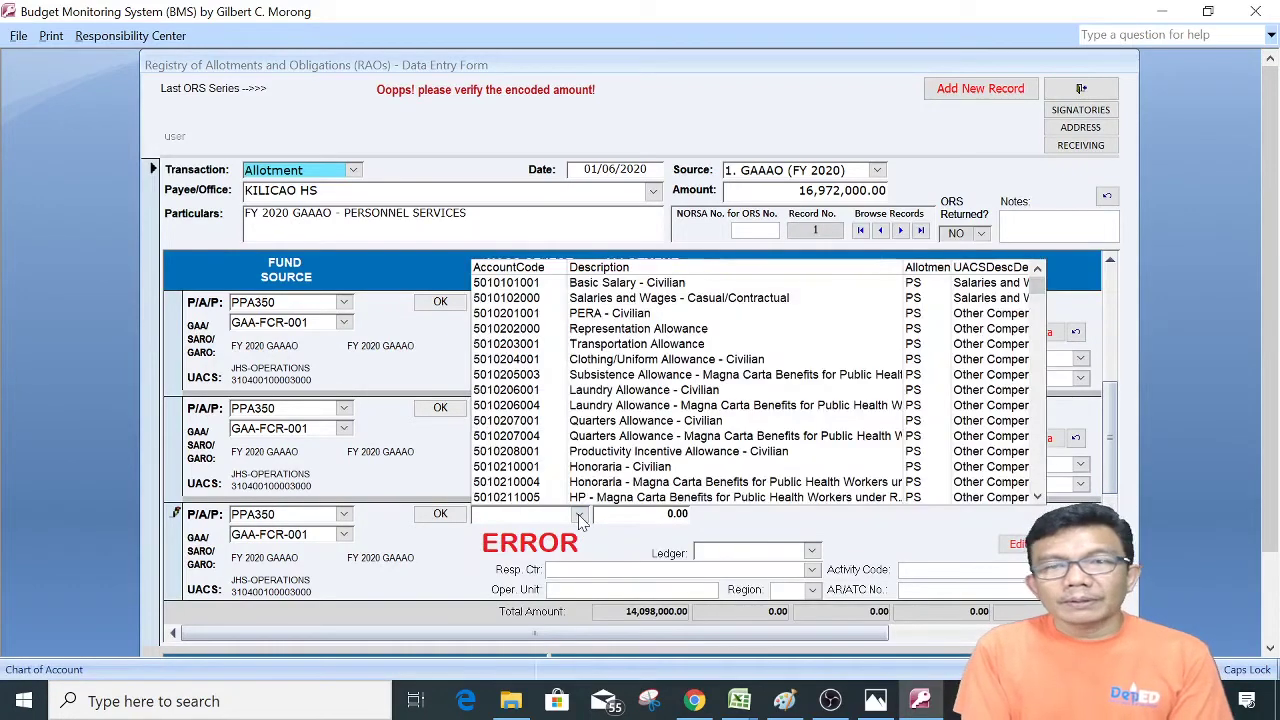
pyautogui.click(620, 466)
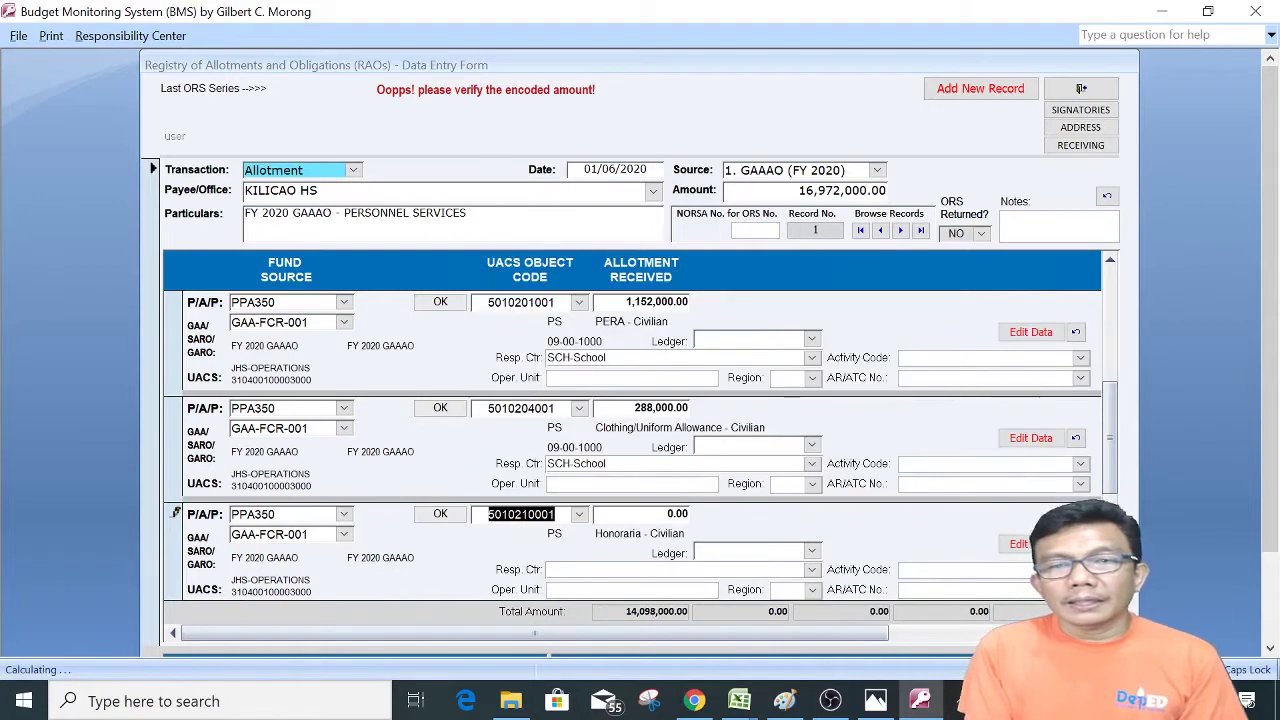
# - Set the Honoraria - Civilian line's allotment received to 20000 and its responsibility center to SCH-School, and move on to a new line
pyautogui.press('Tab')
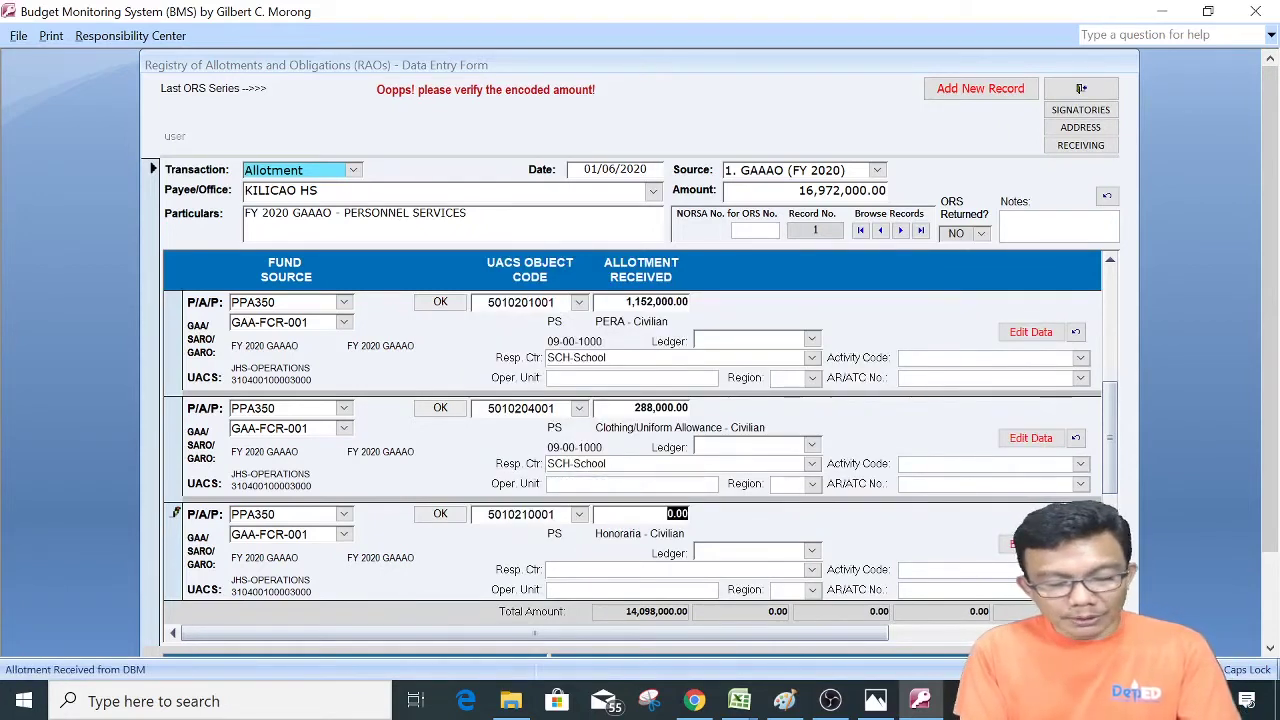
pyautogui.write('20000')
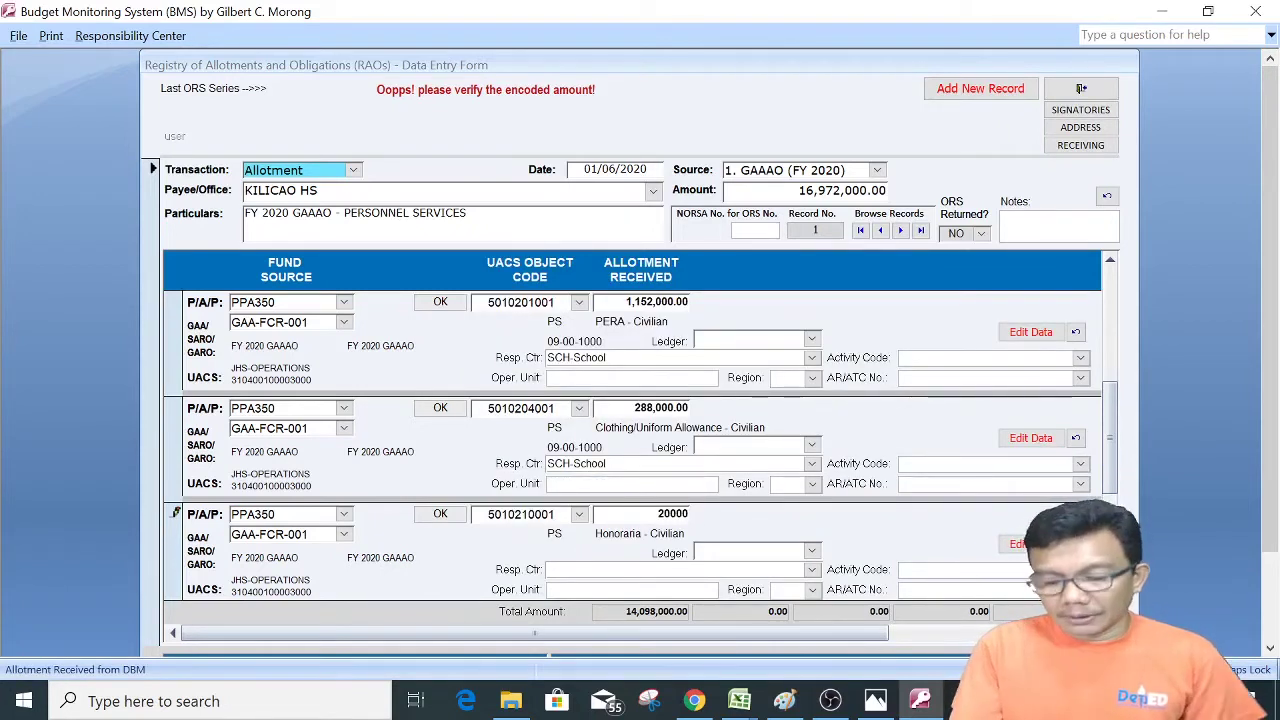
pyautogui.press('Tab')
pyautogui.press('Tab')
pyautogui.press('Tab')
pyautogui.press('Tab')
pyautogui.press('Tab')
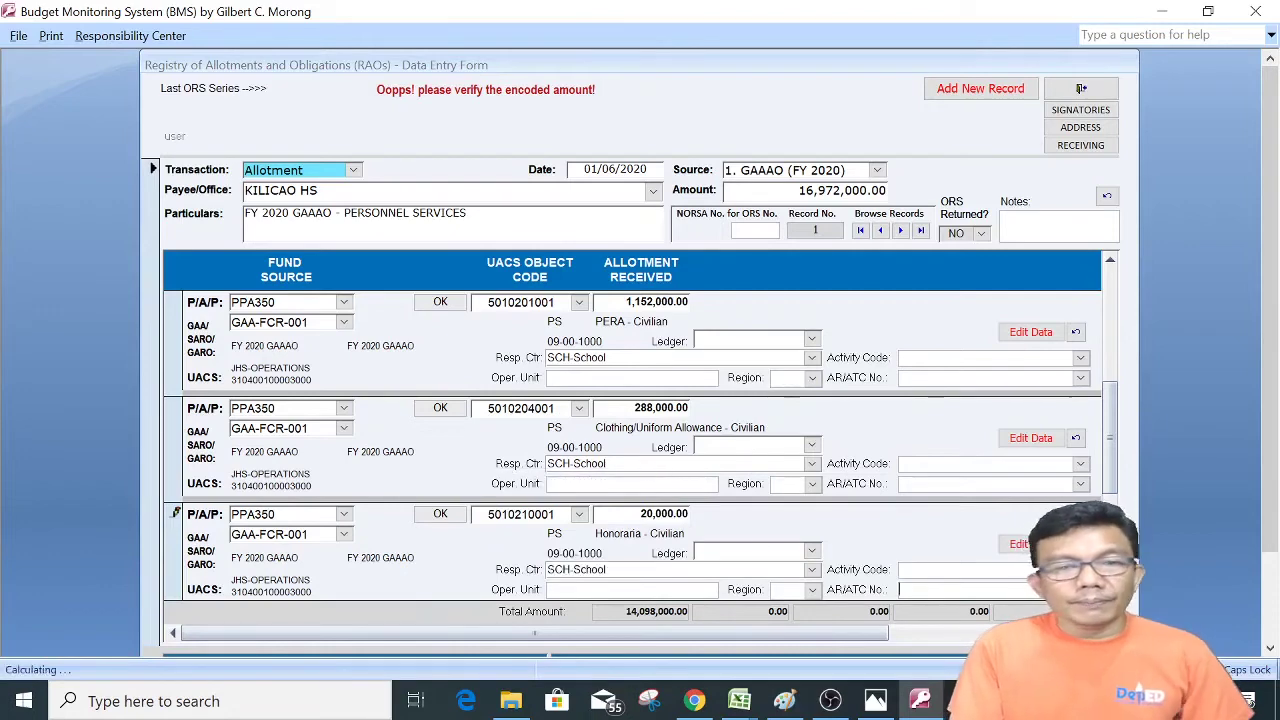
pyautogui.press('Tab')
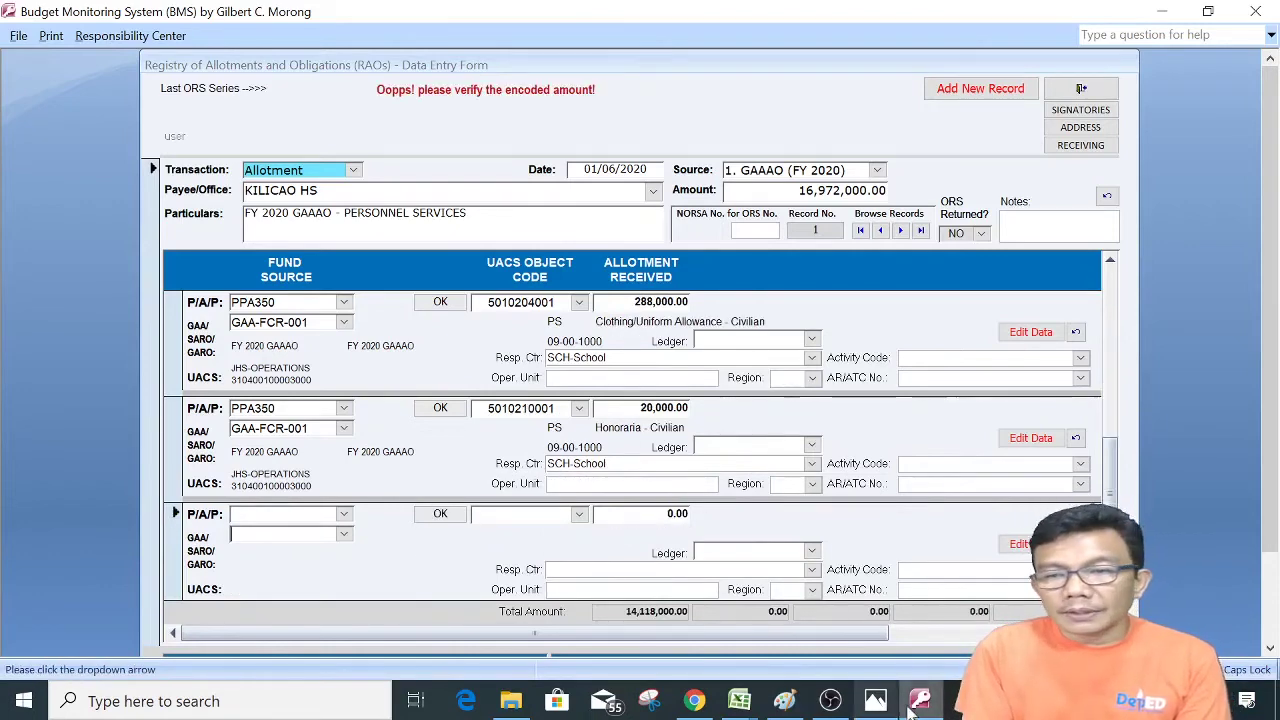
# - Switch to the BP 201 Excel workbook and find Kilicao High School's first nonzero Personnel Services item following Honoraria
pyautogui.click(739, 700)
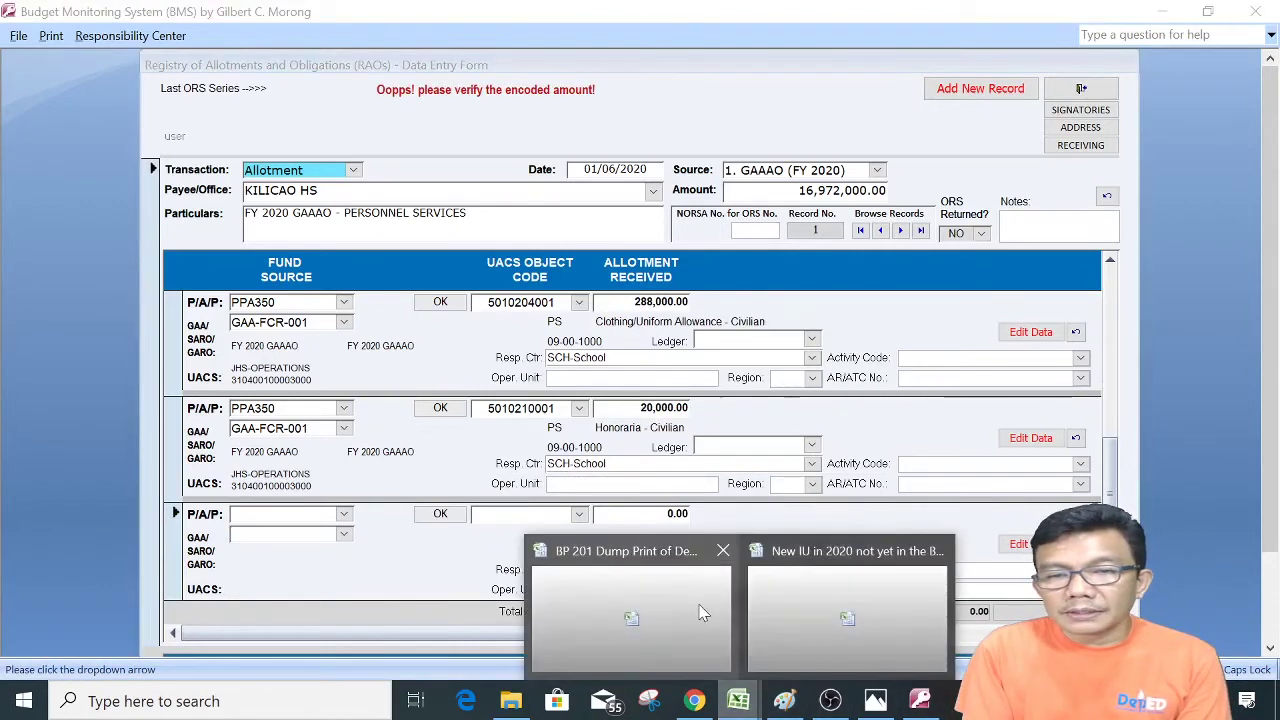
pyautogui.click(630, 610)
pyautogui.press('Right')
pyautogui.press('Right')
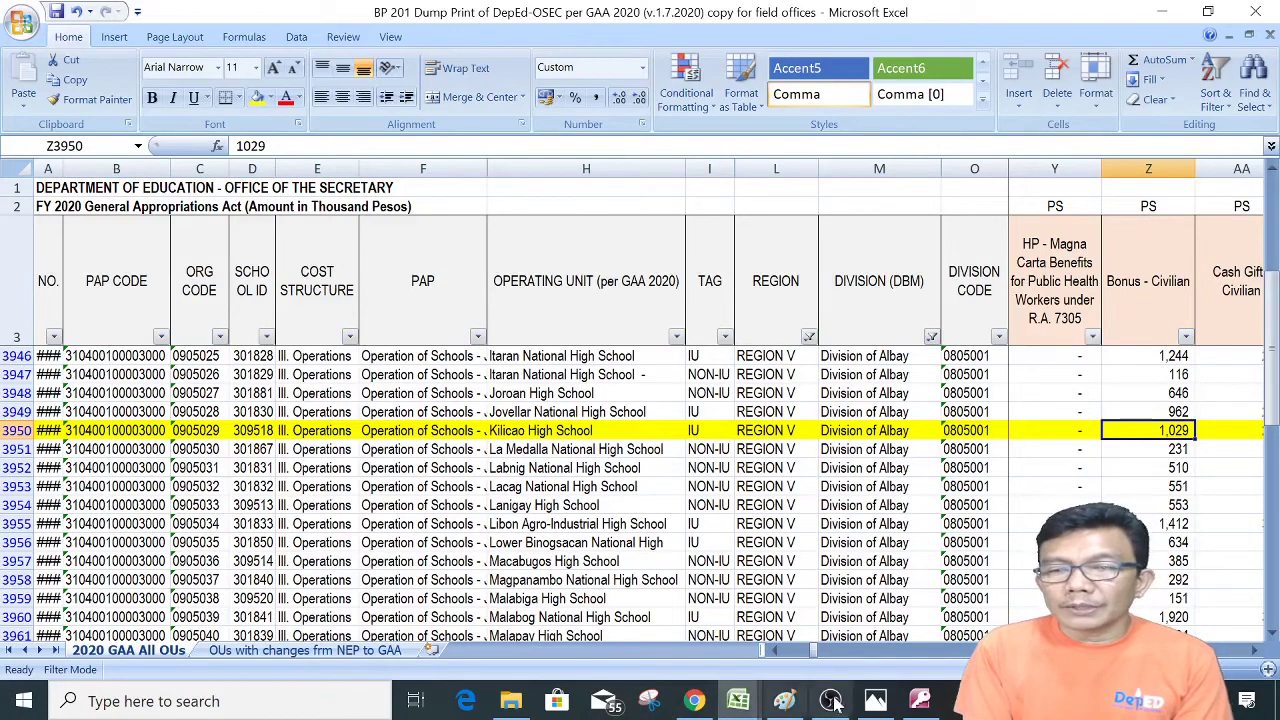
# - Back in the Budget Monitoring System, fund the sixth line from PPA350 under GAA-FCR-001
pyautogui.click(919, 700)
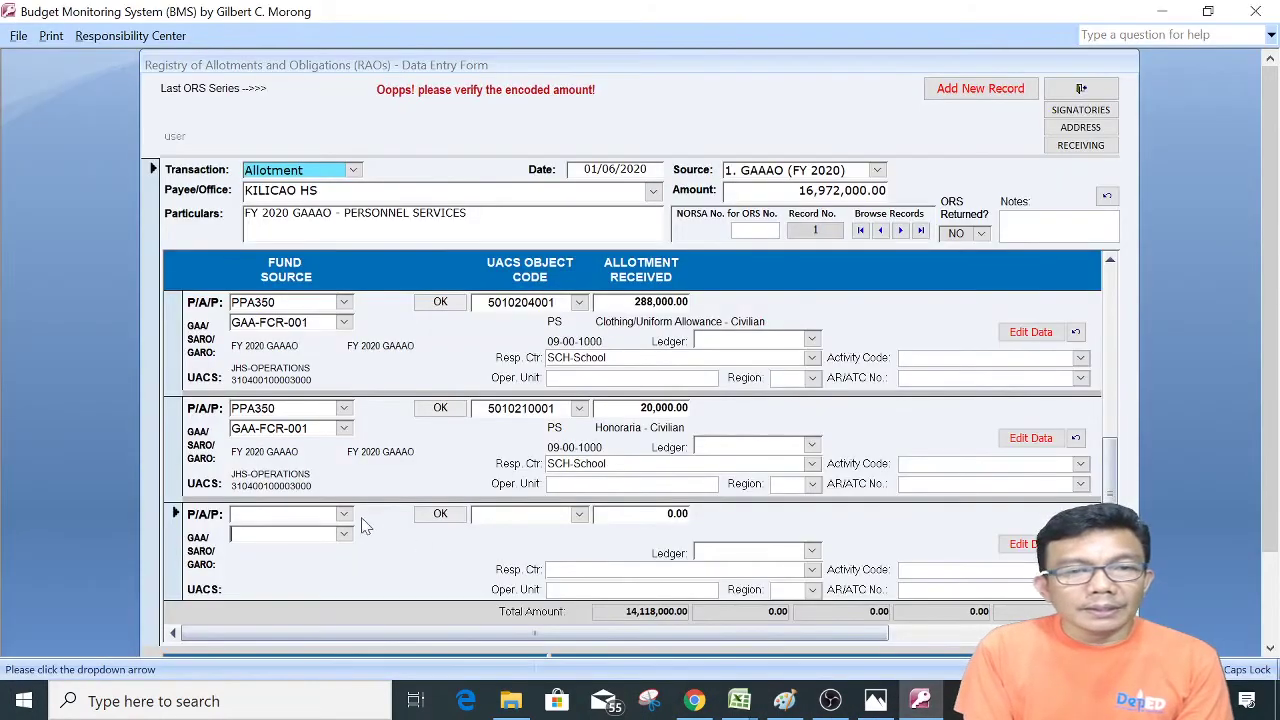
pyautogui.click(343, 514)
pyautogui.click(320, 553)
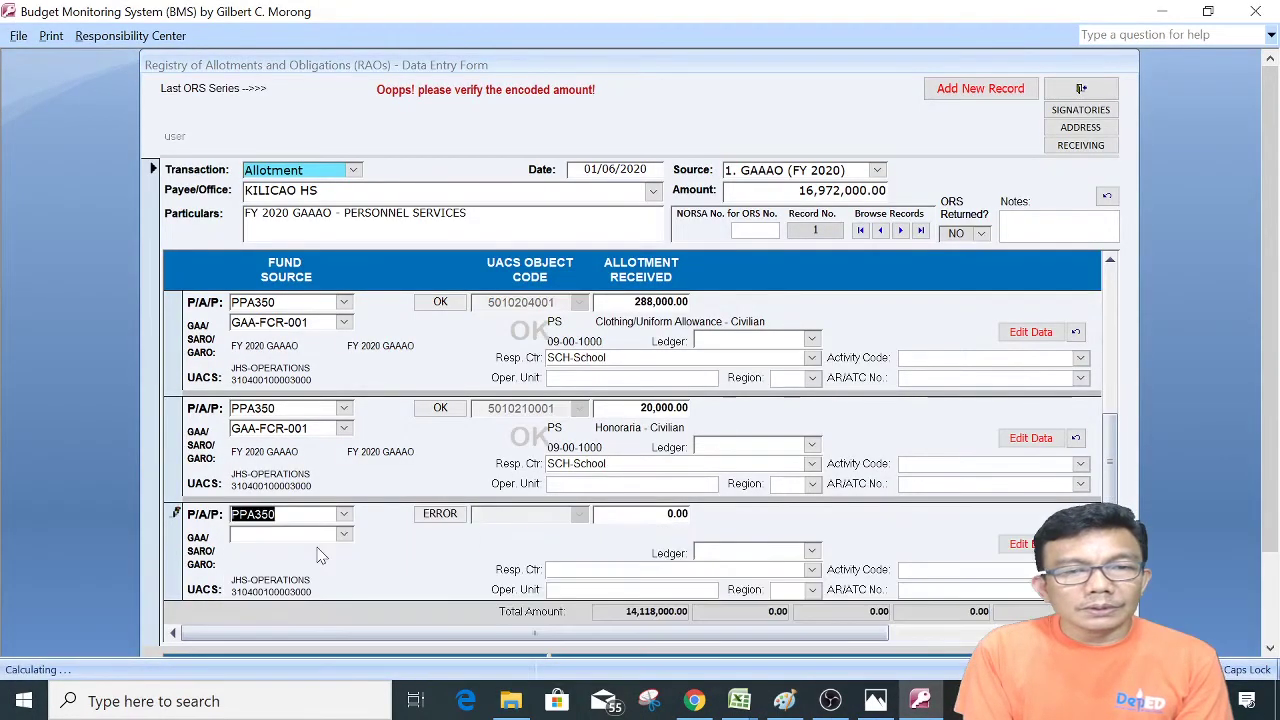
pyautogui.click(343, 534)
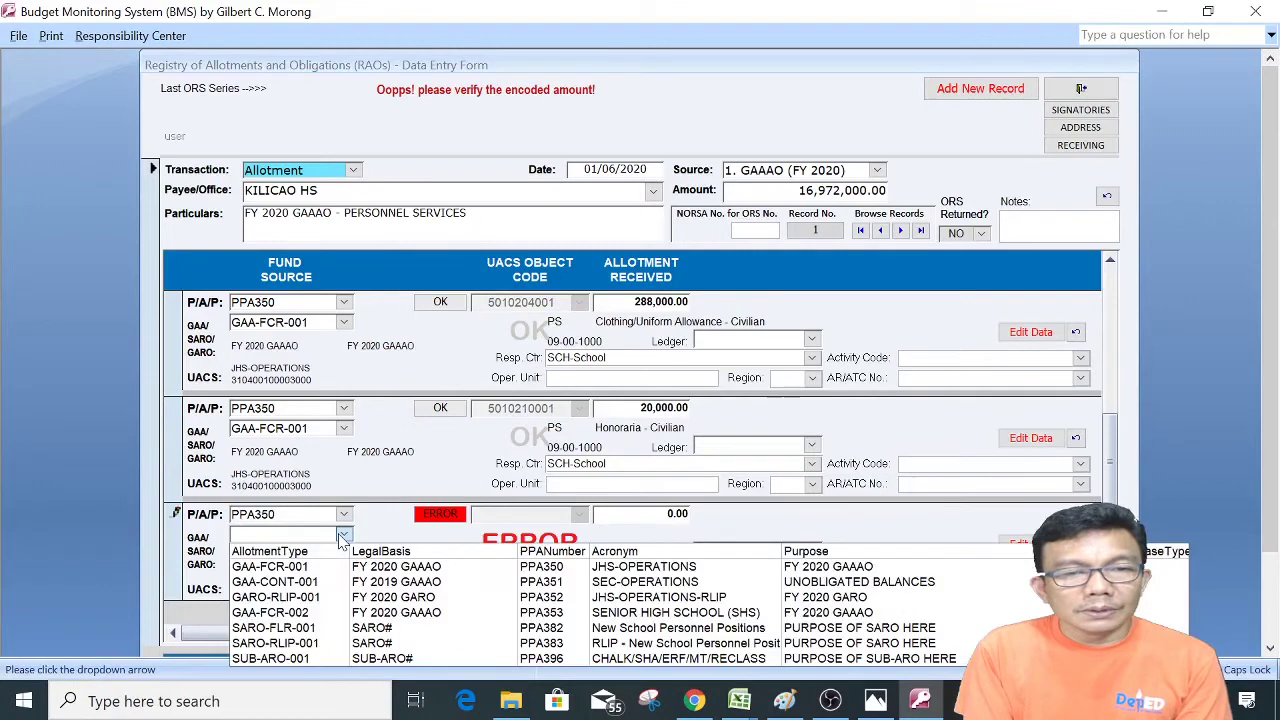
pyautogui.click(308, 567)
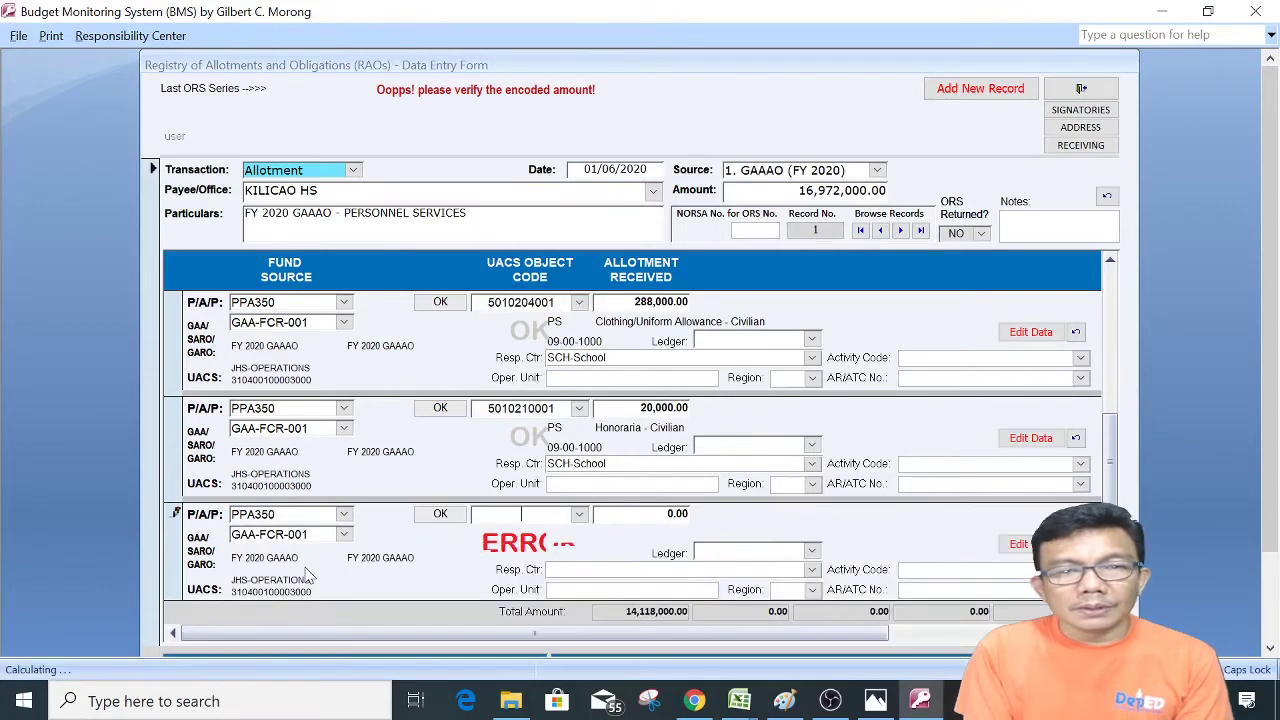
pyautogui.click(578, 516)
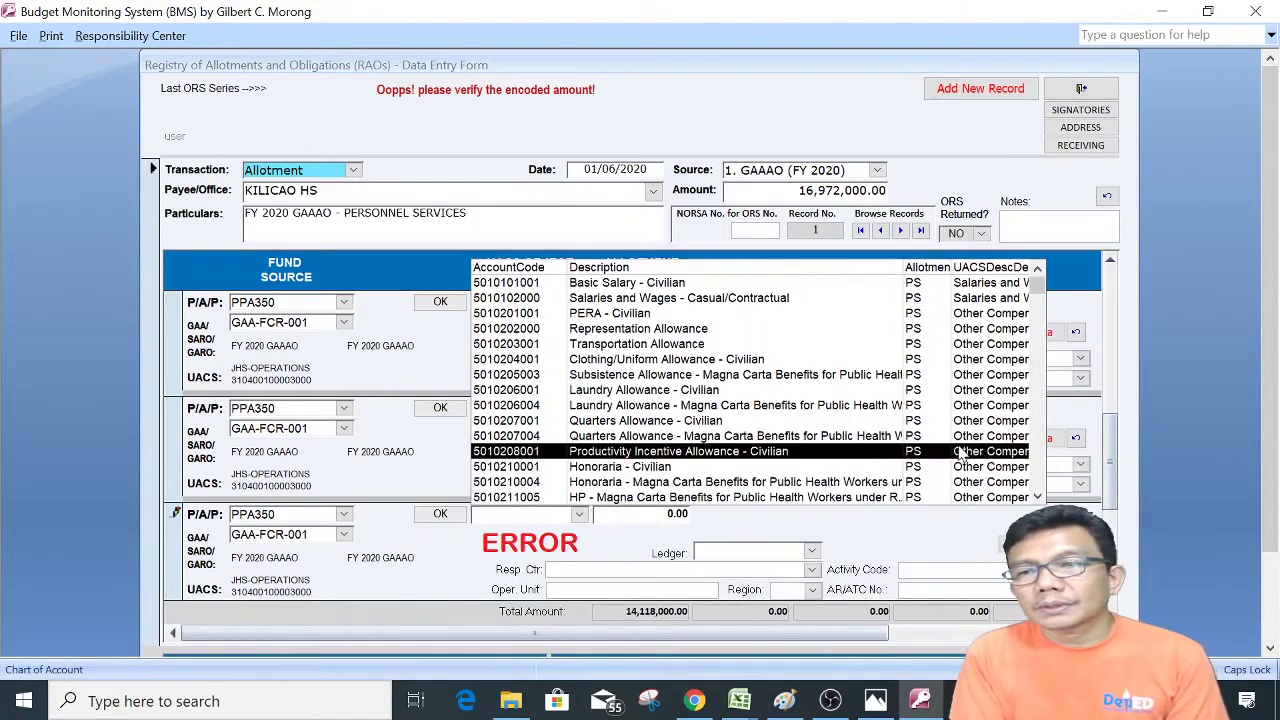
pyautogui.scroll(-5, 1040, 497)
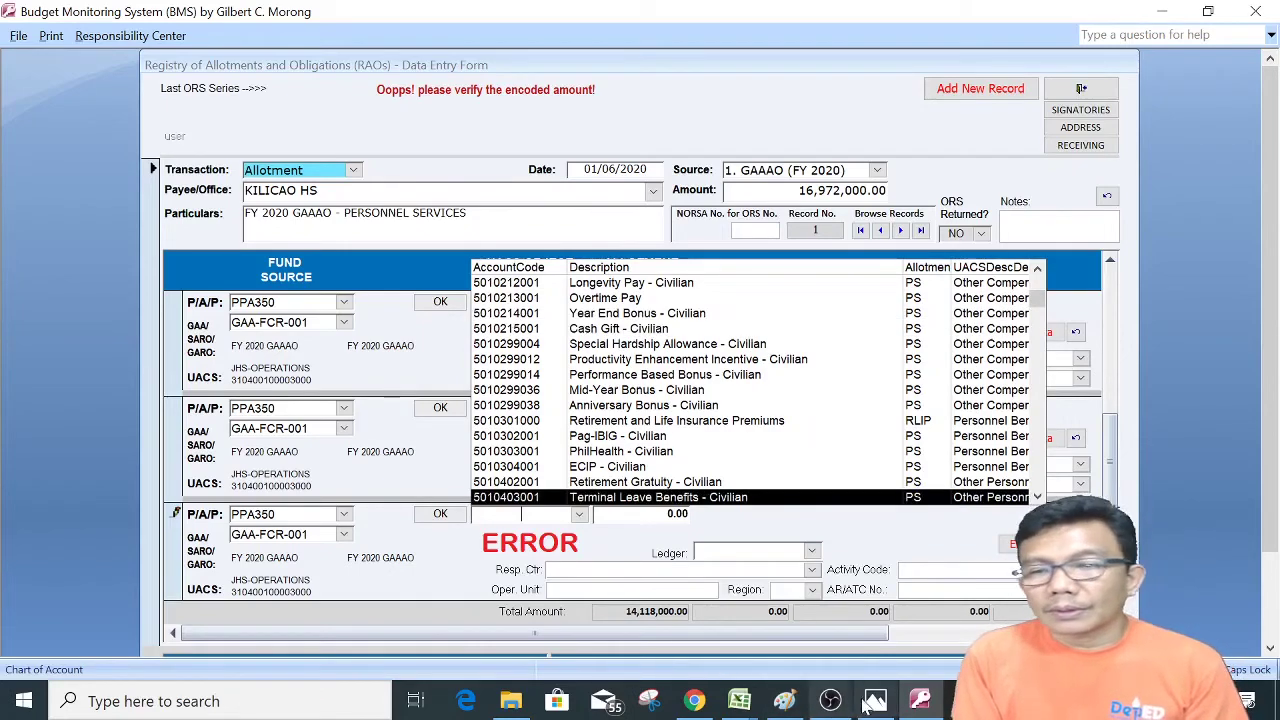
pyautogui.click(737, 705)
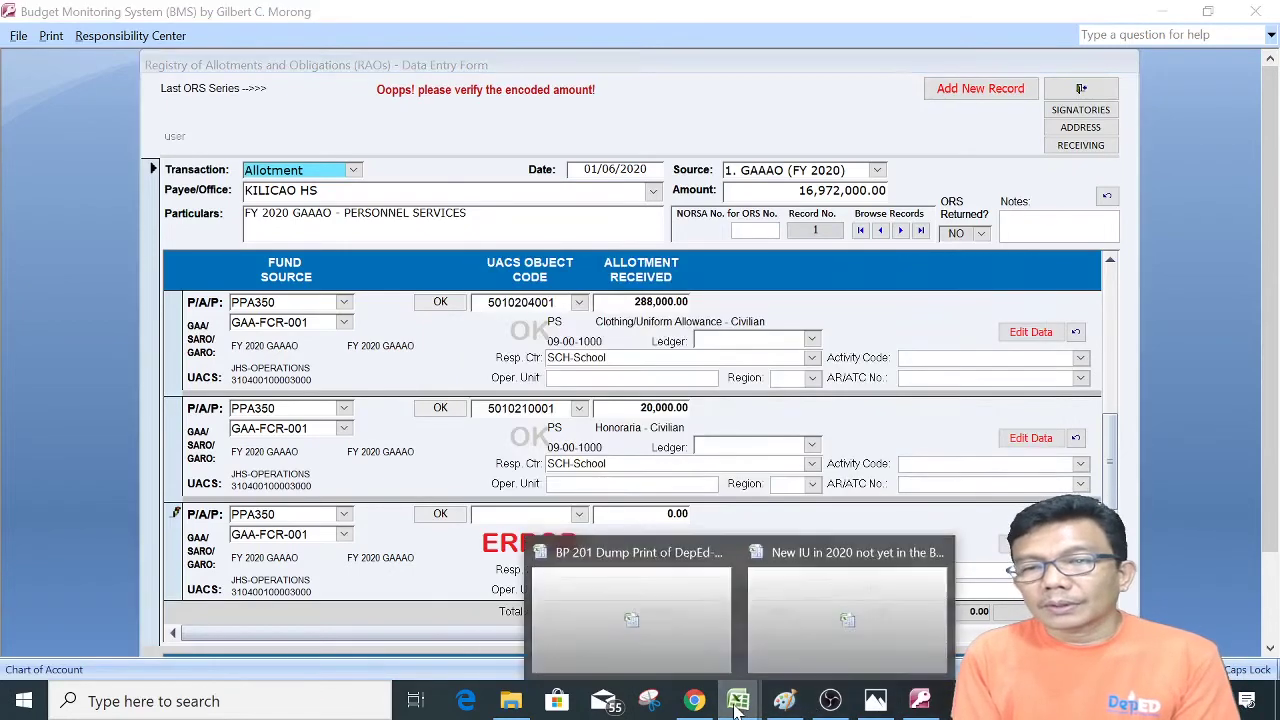
pyautogui.click(700, 643)
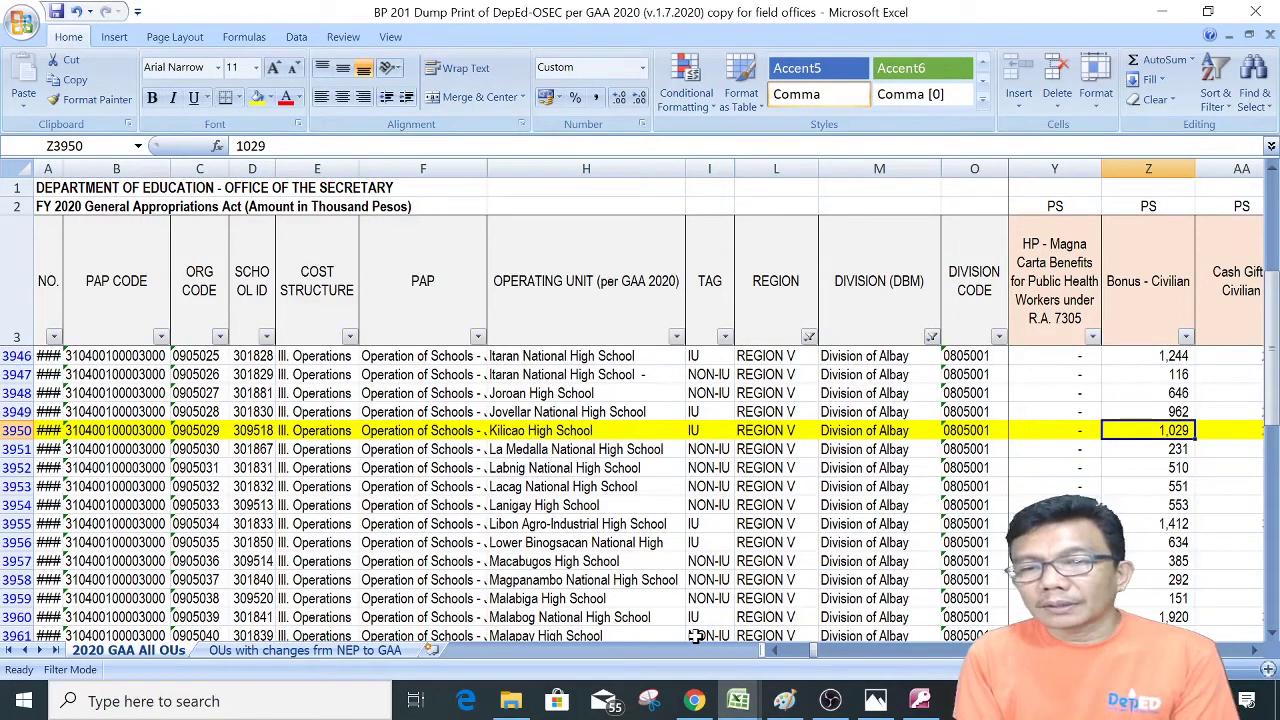
pyautogui.click(920, 701)
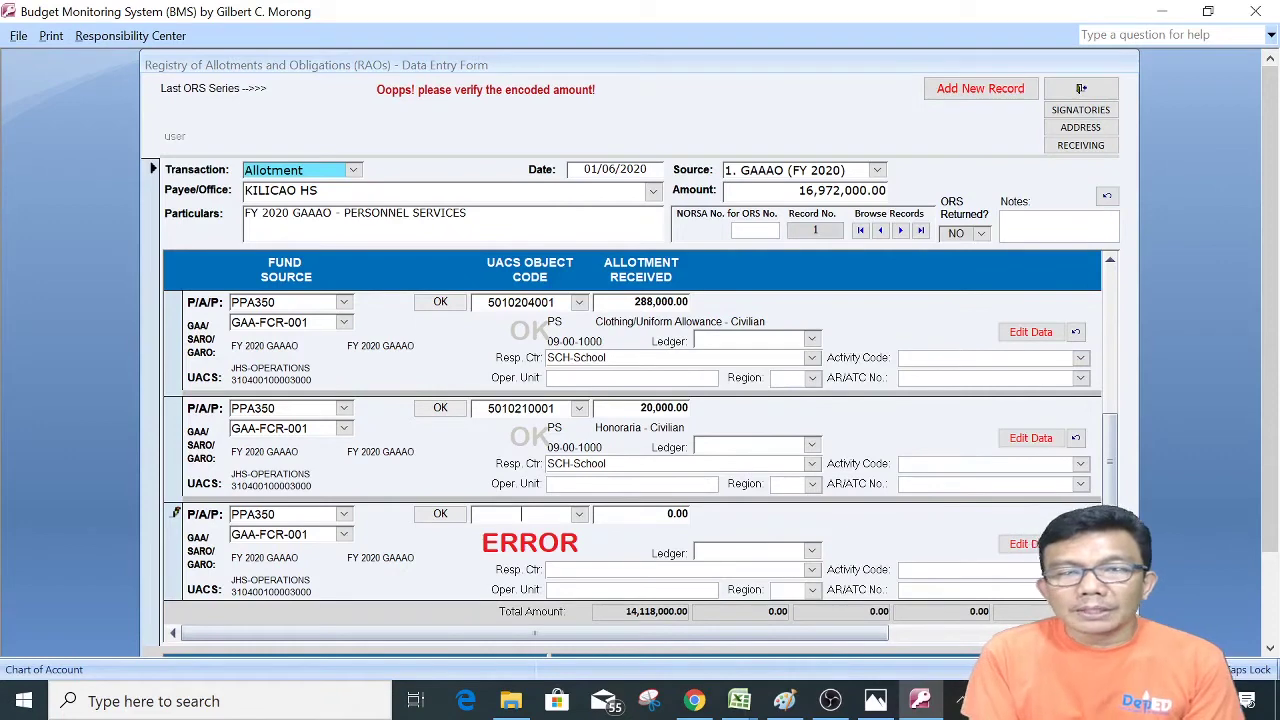
pyautogui.click(579, 515)
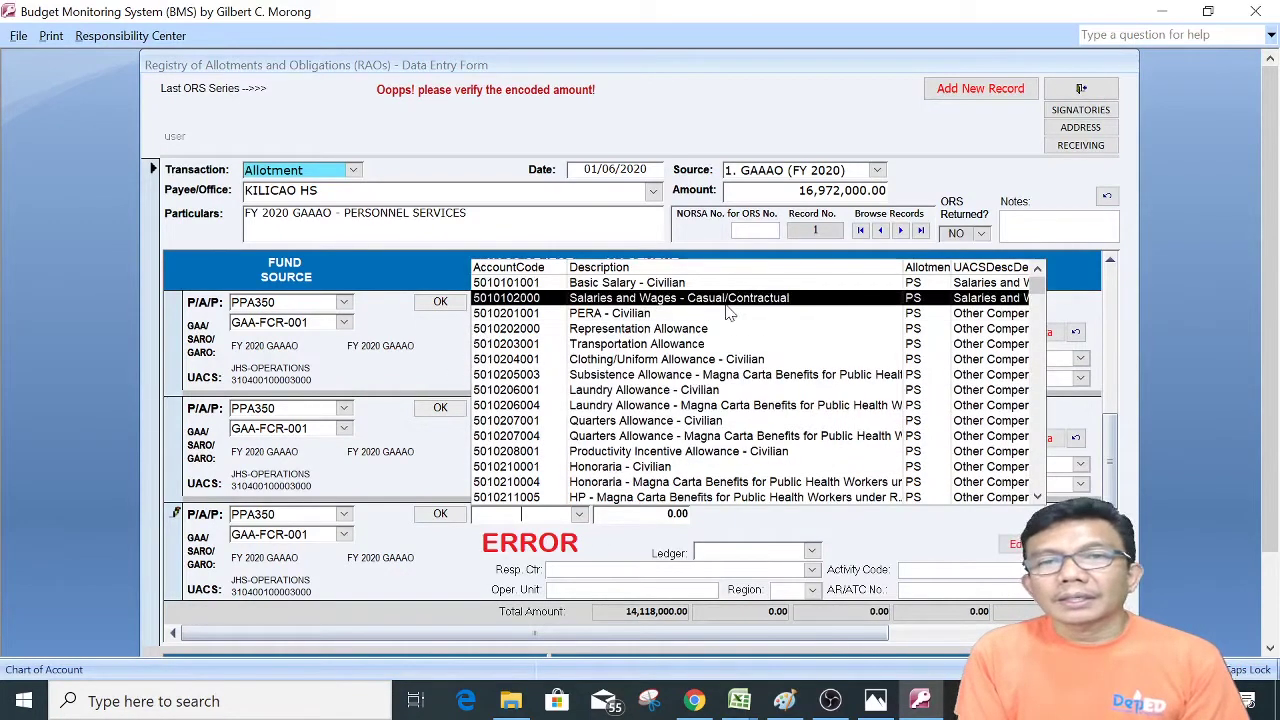
pyautogui.click(1040, 482)
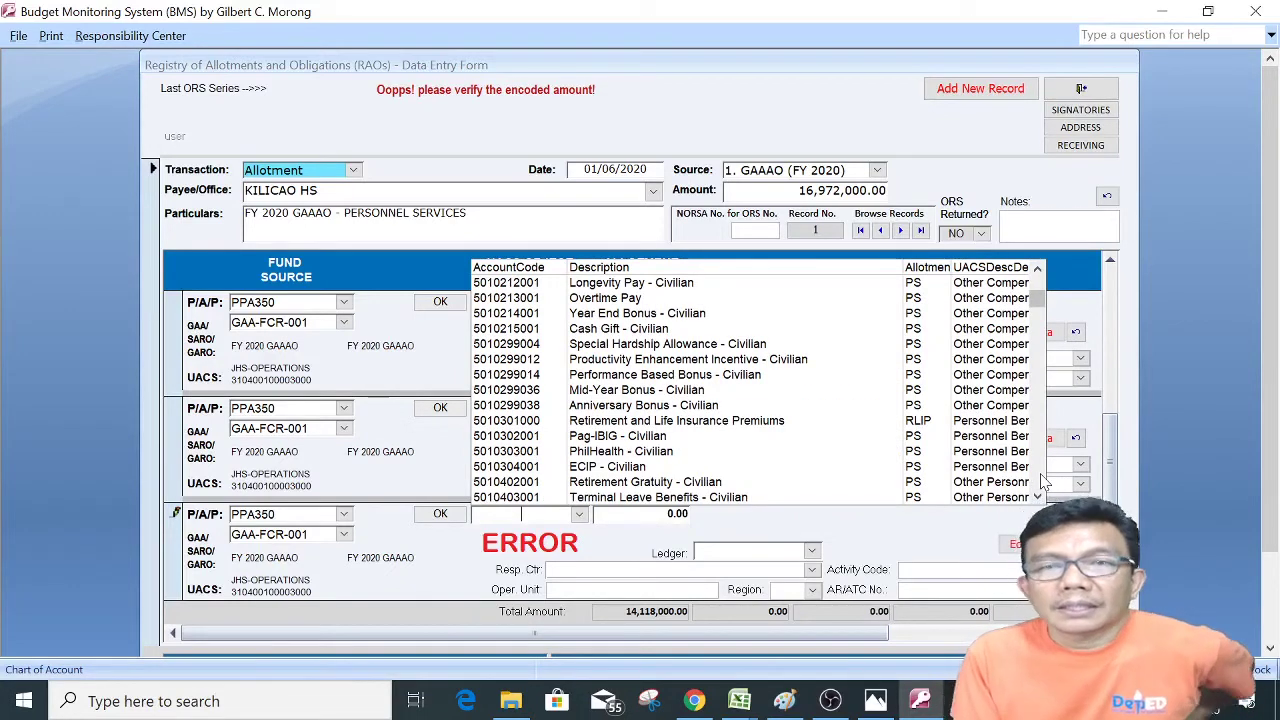
pyautogui.click(672, 314)
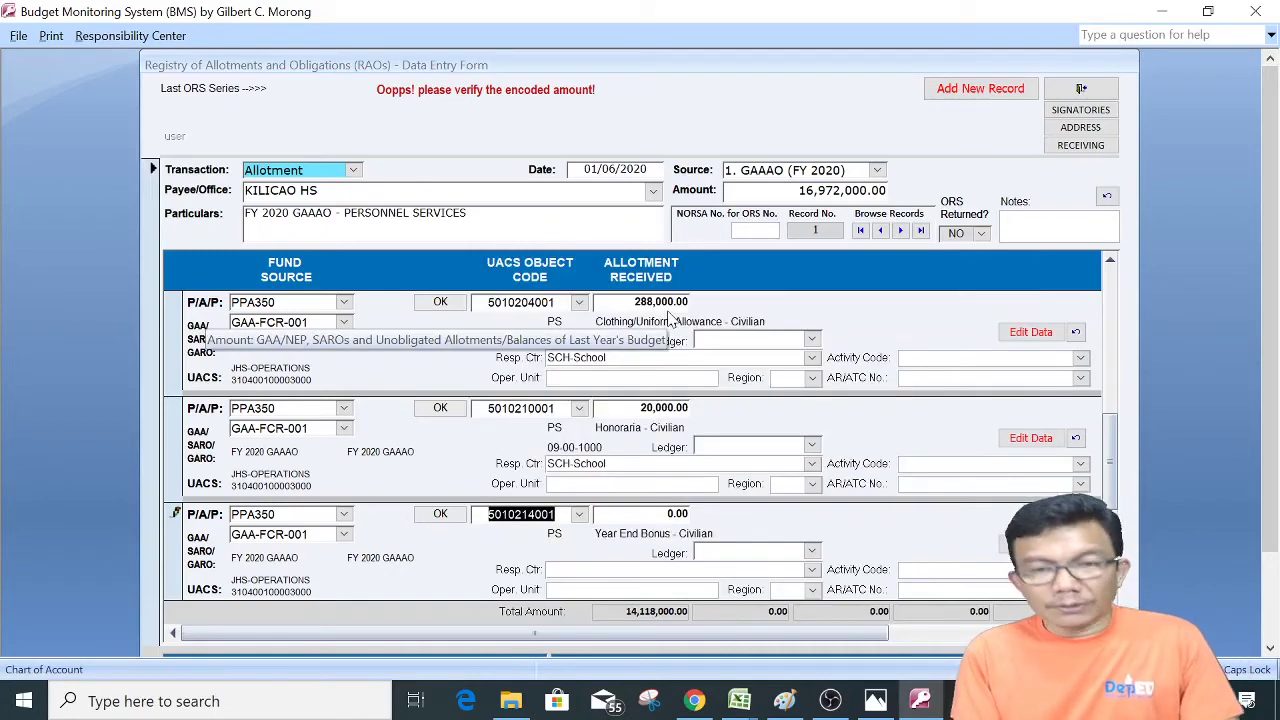
# - Check the bonus amount in the workbook, set the Year End Bonus line's allotment received to 1029000 with responsibility center SCH-School, and start a new line
pyautogui.press('Tab')
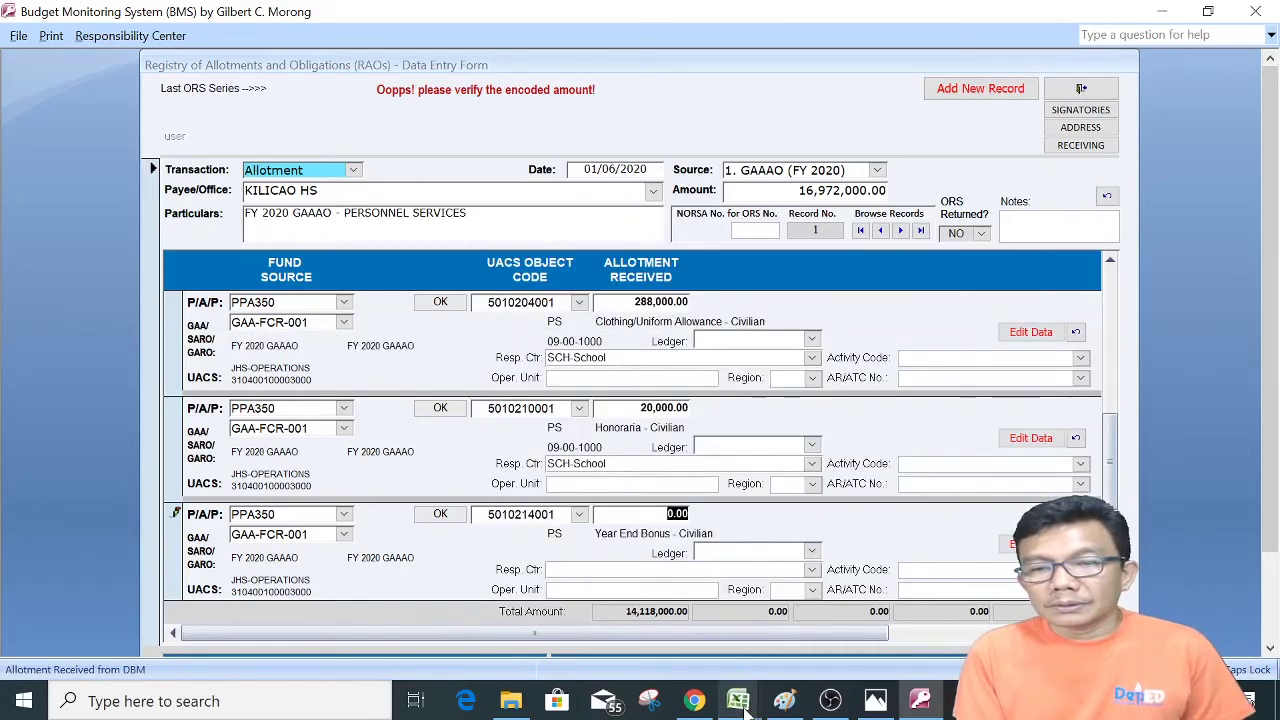
pyautogui.moveTo(742, 704)
pyautogui.click(685, 622)
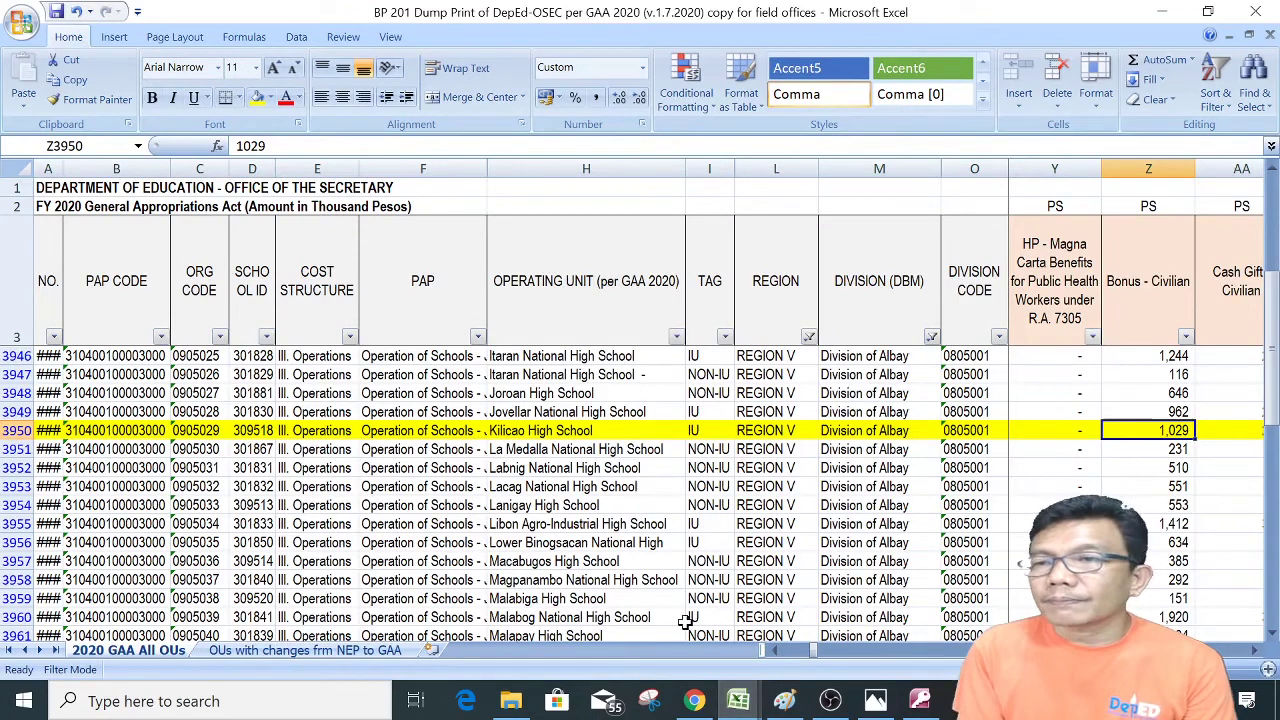
pyautogui.click(920, 700)
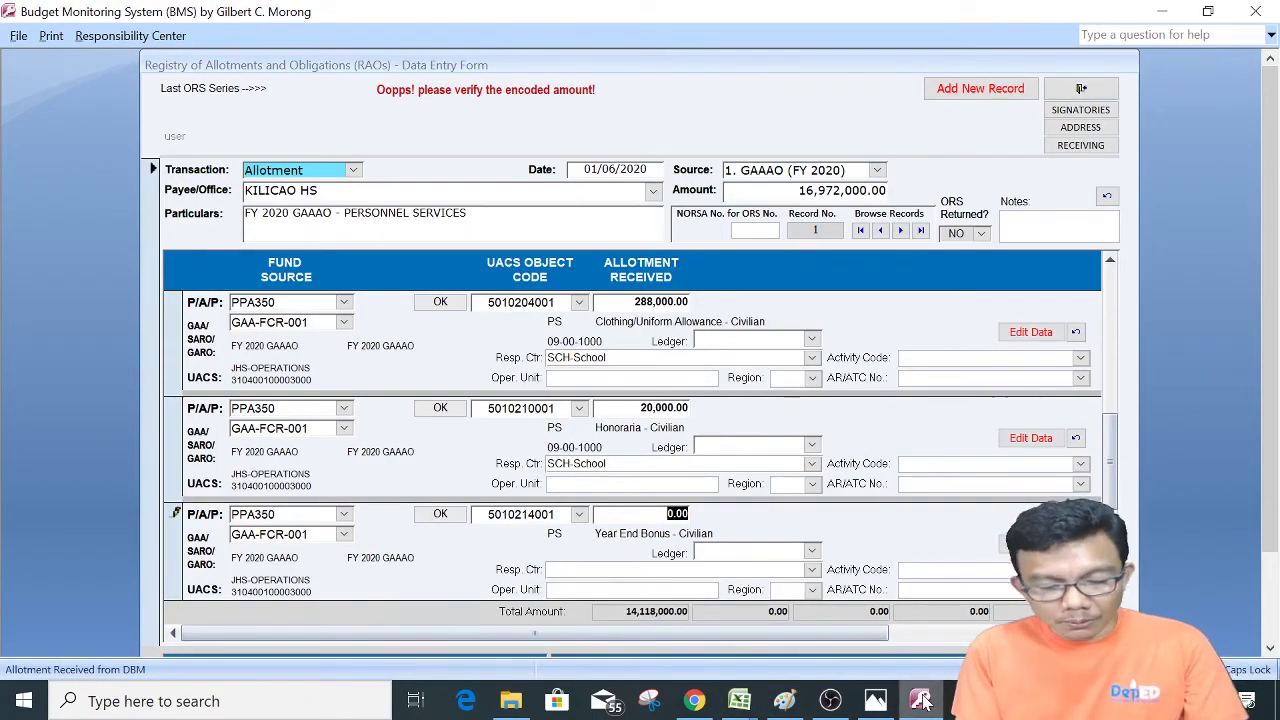
pyautogui.write('1,029,')
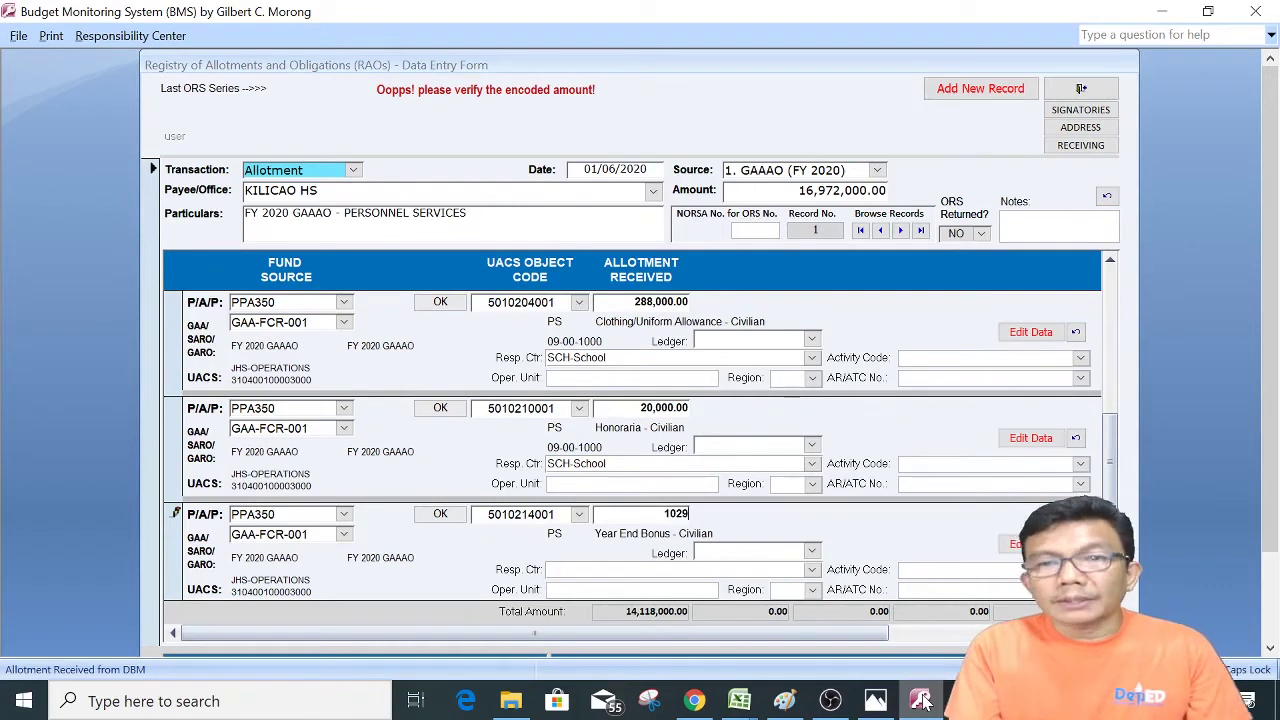
pyautogui.write('000')
pyautogui.press('Return')
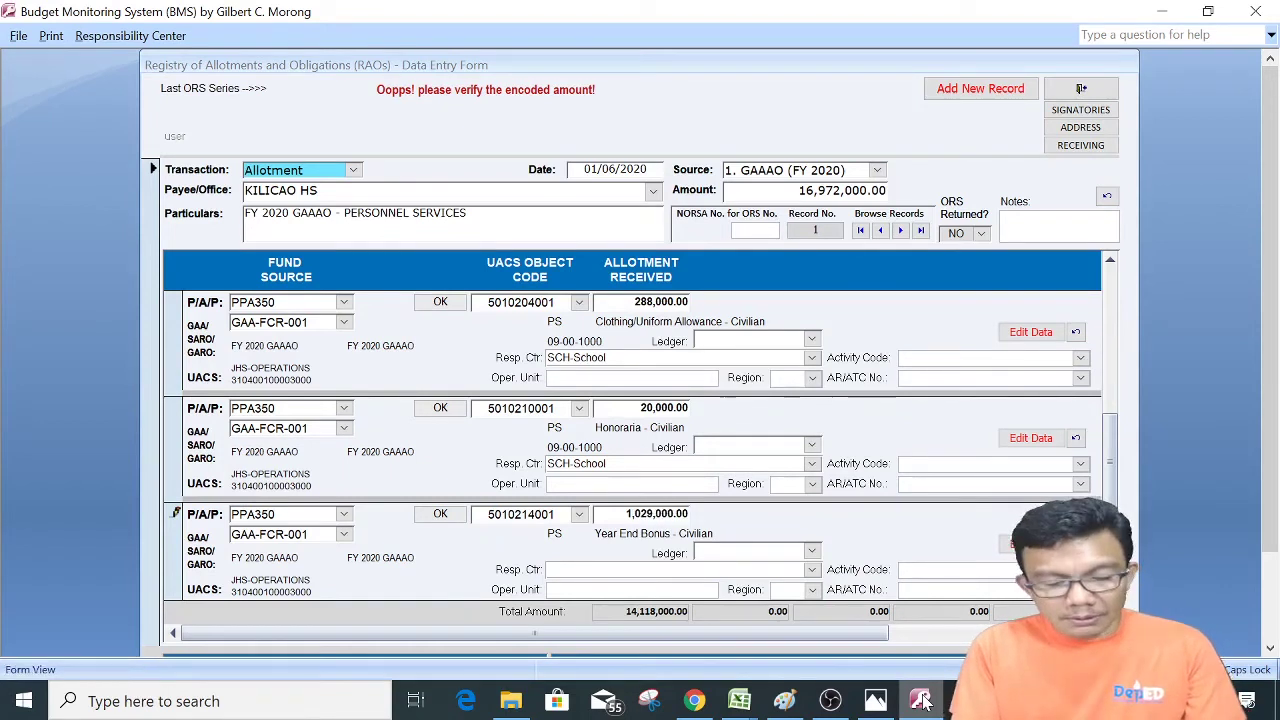
pyautogui.press('Return')
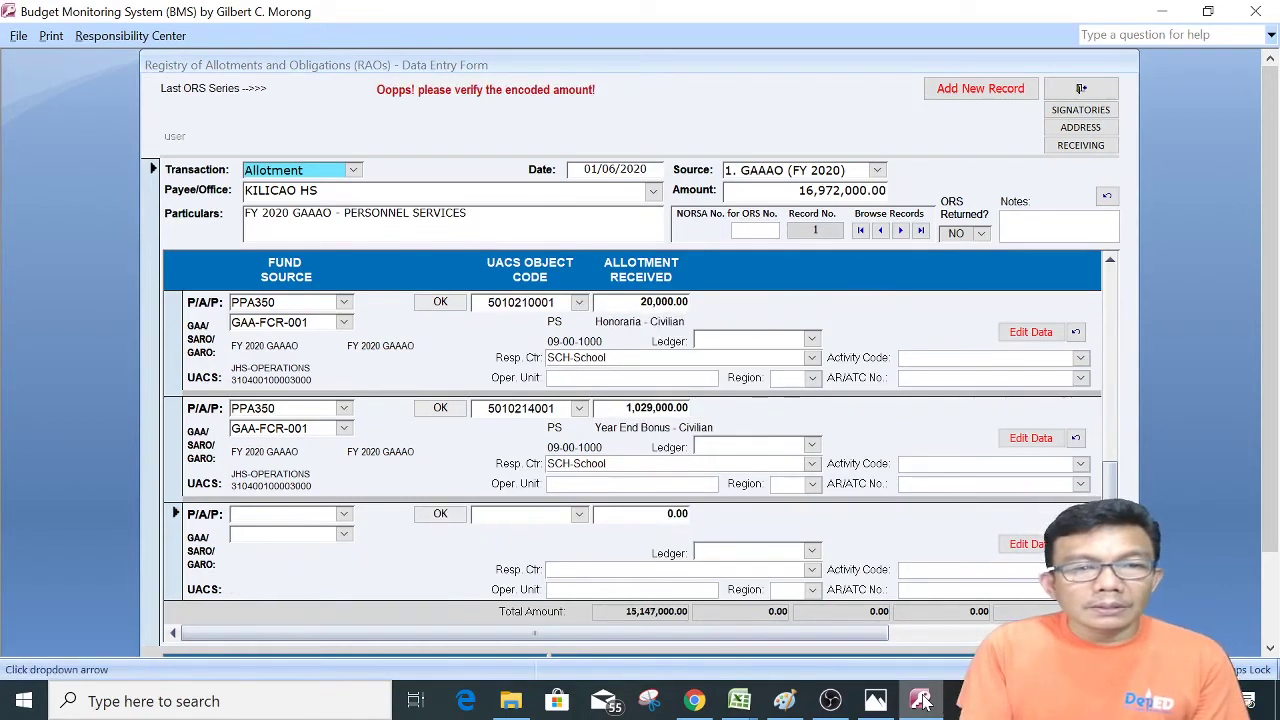
# - Switch to the BP 201 Excel workbook and look up Kilicao High School's Cash Gift - Civilian amount
pyautogui.moveTo(739, 700)
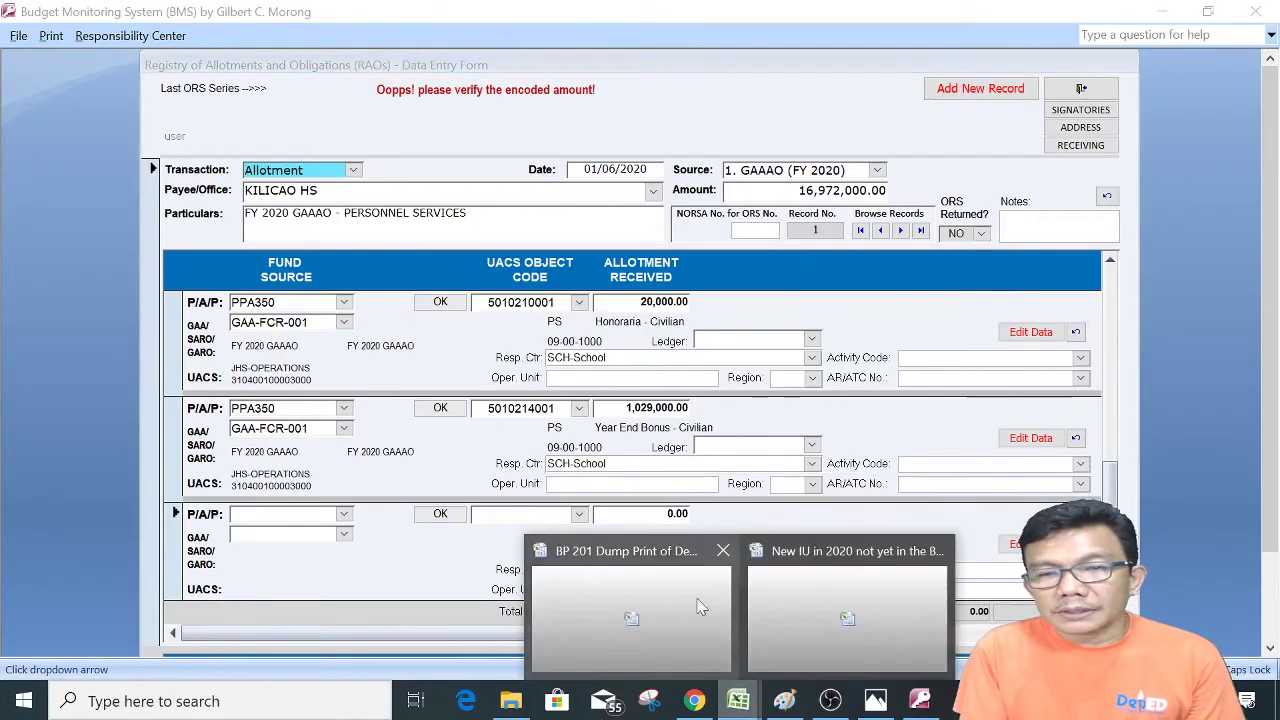
pyautogui.click(680, 575)
pyautogui.press('Right')
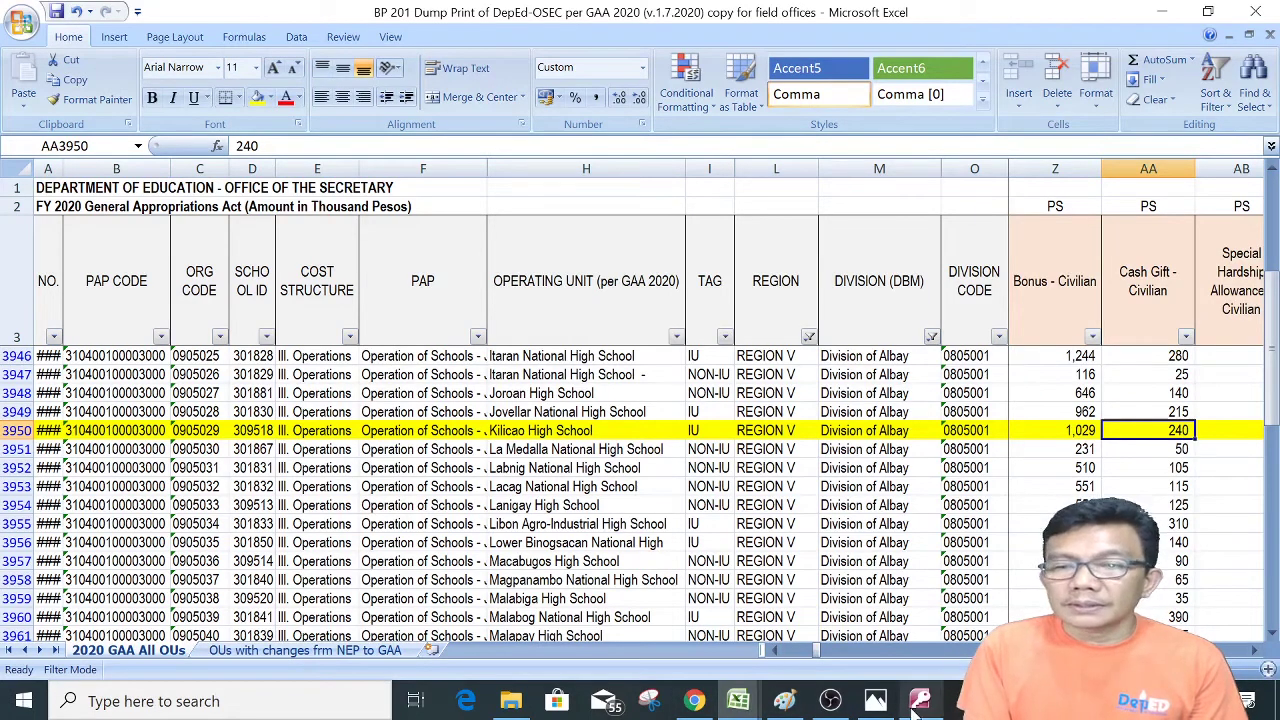
pyautogui.hotkey('ctrl', 'c')
pyautogui.hotkey('alt', 'Tab')
pyautogui.click(344, 514)
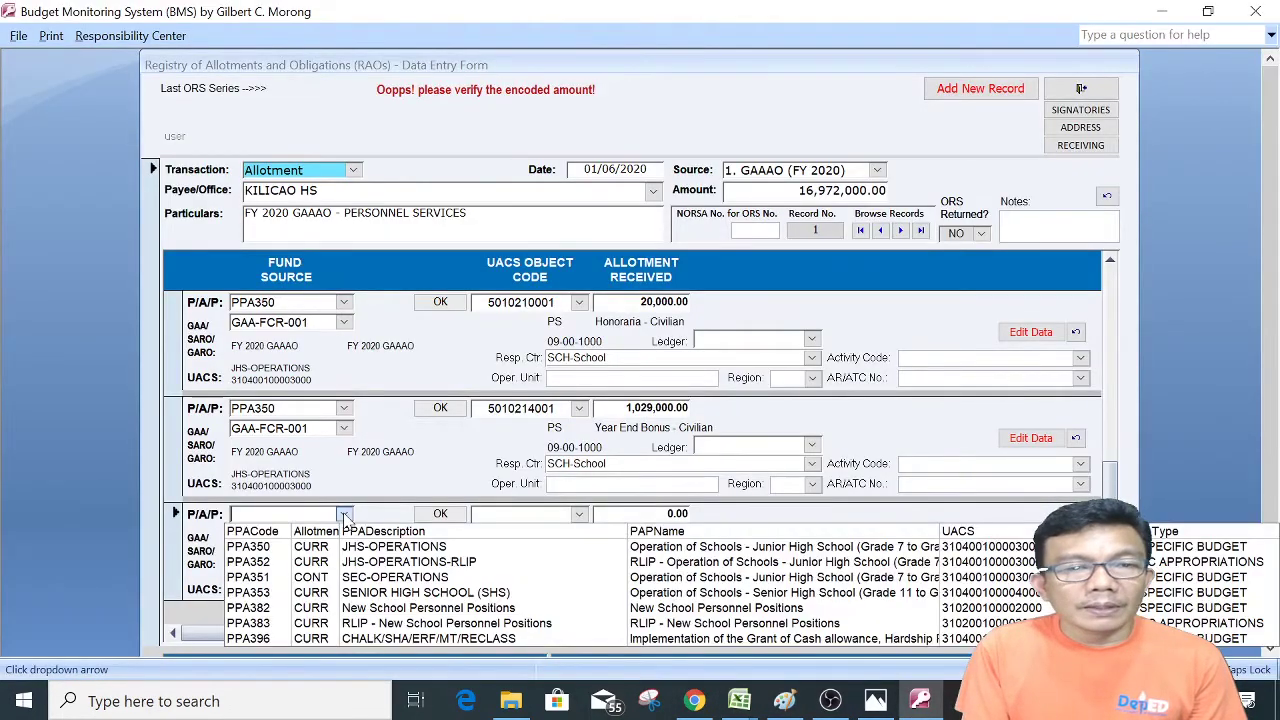
pyautogui.click(306, 549)
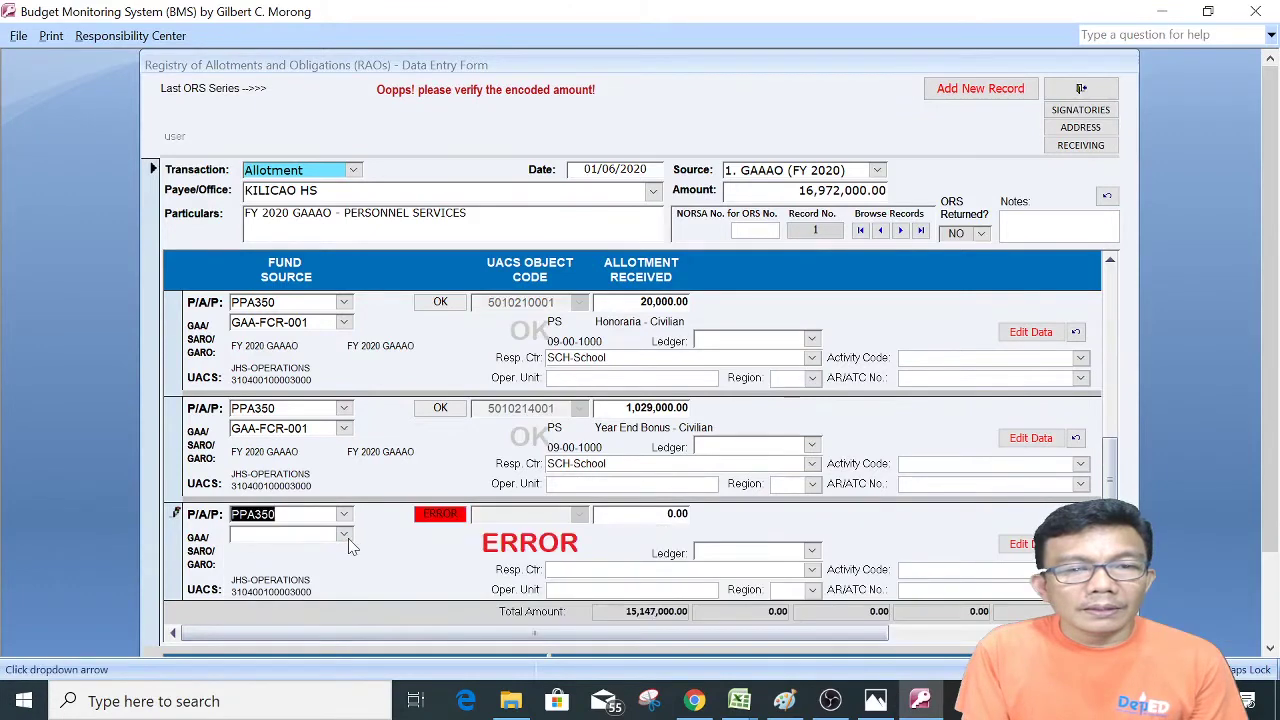
pyautogui.click(344, 536)
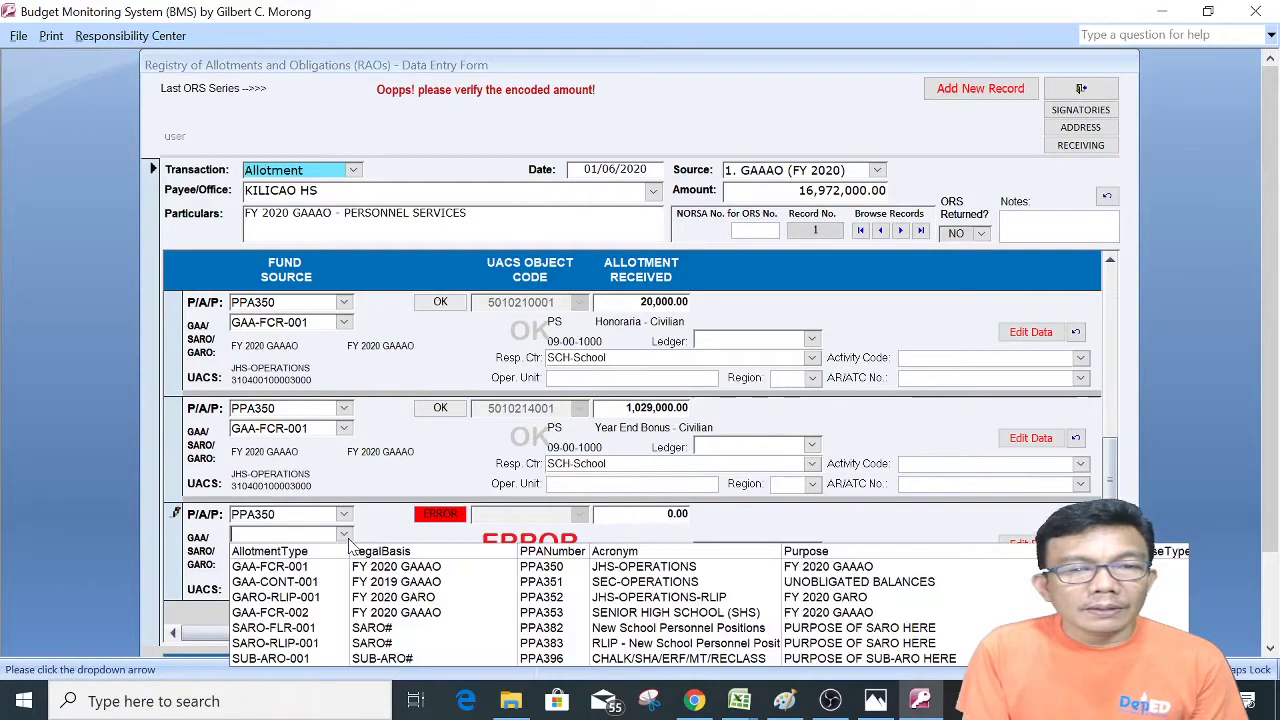
pyautogui.click(288, 568)
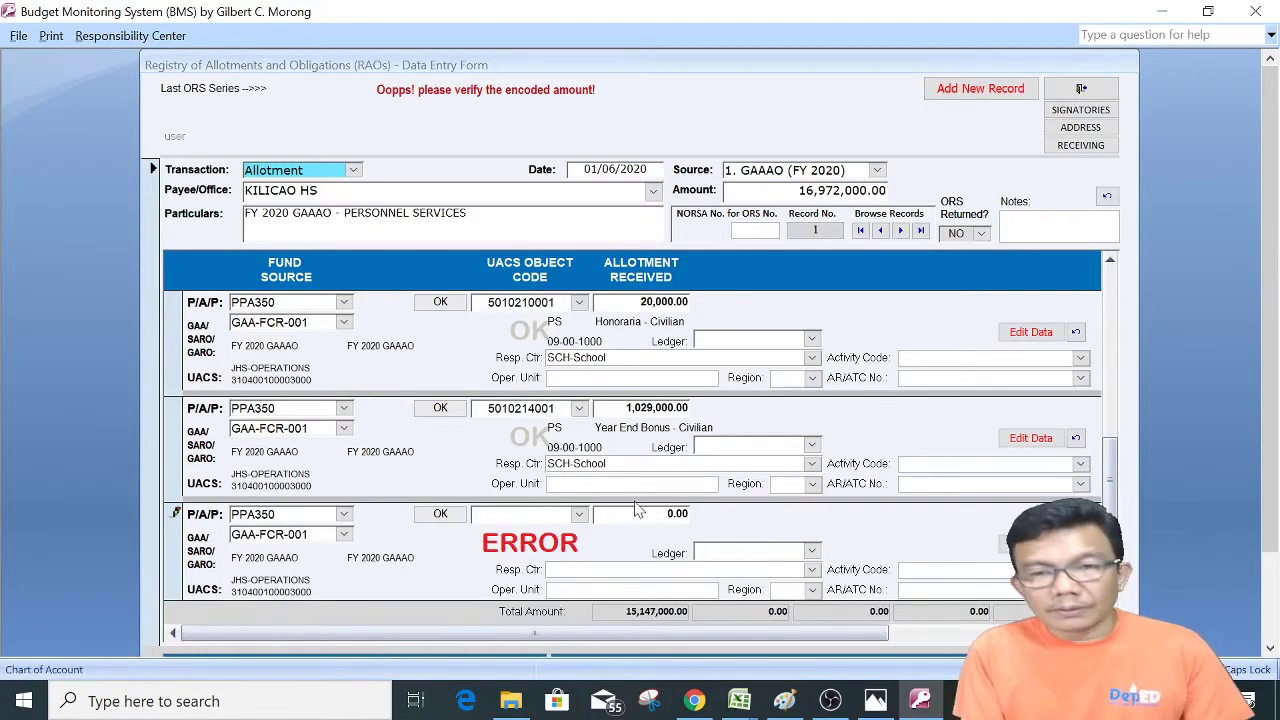
pyautogui.click(580, 515)
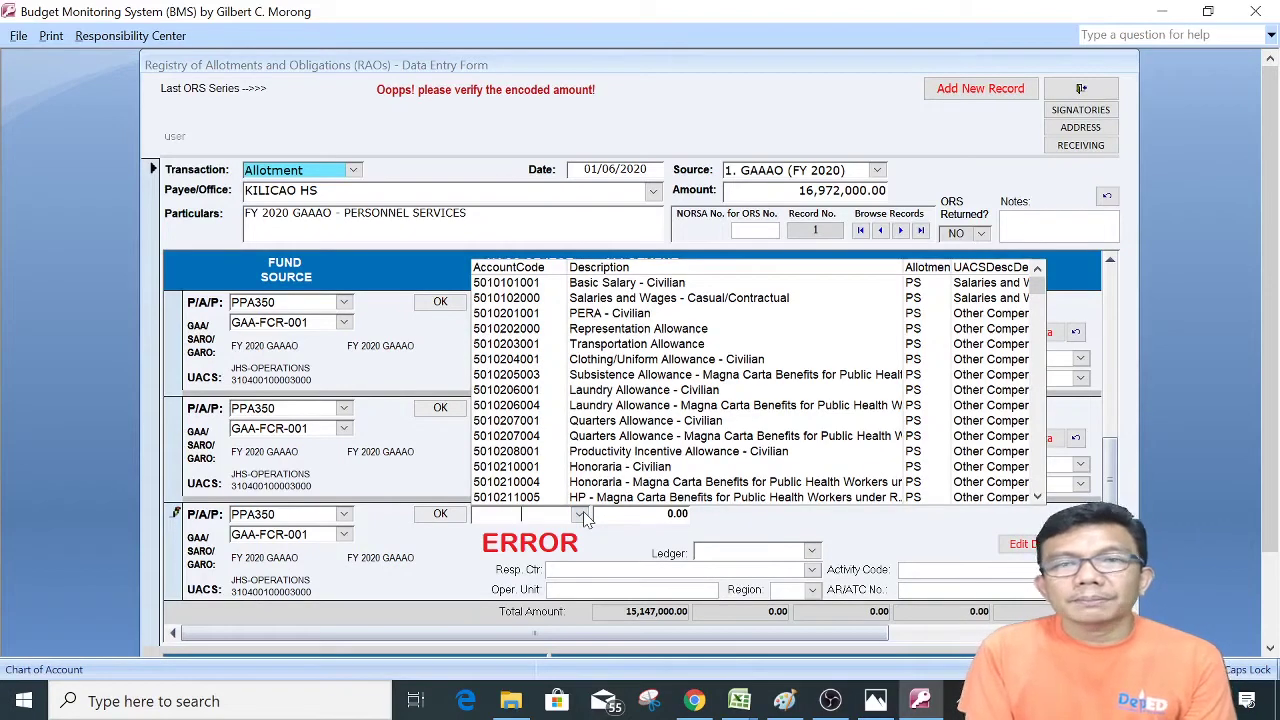
pyautogui.click(1040, 483)
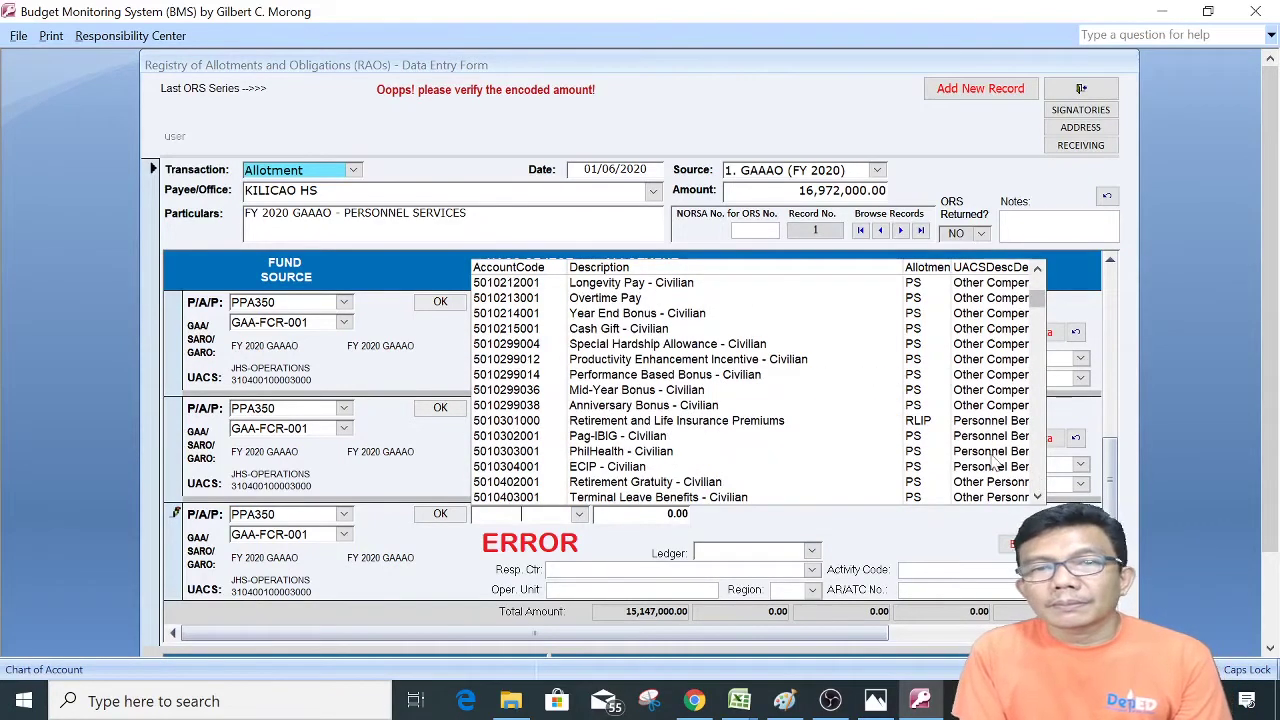
pyautogui.click(705, 330)
# - Set the Cash Gift - Civilian line's allotment received to 240000 and its responsibility center to SCH-School, and move on to a new line
pyautogui.press('Tab')
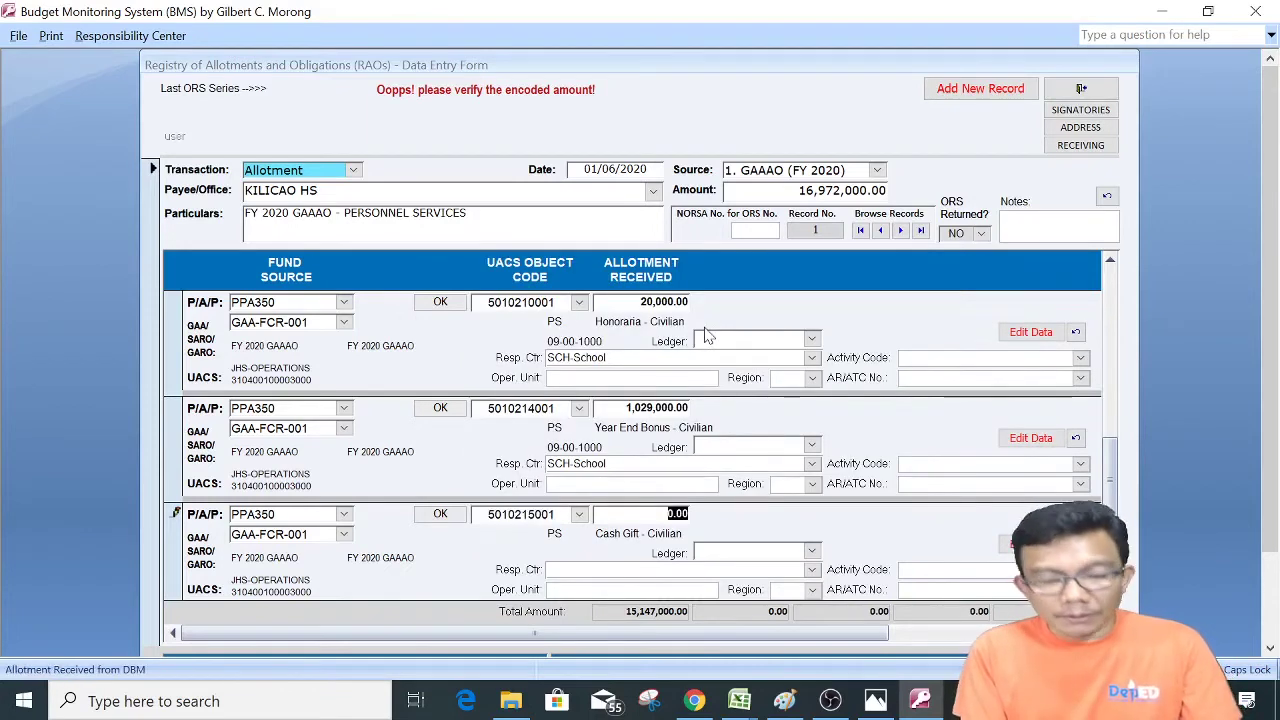
pyautogui.write('240')
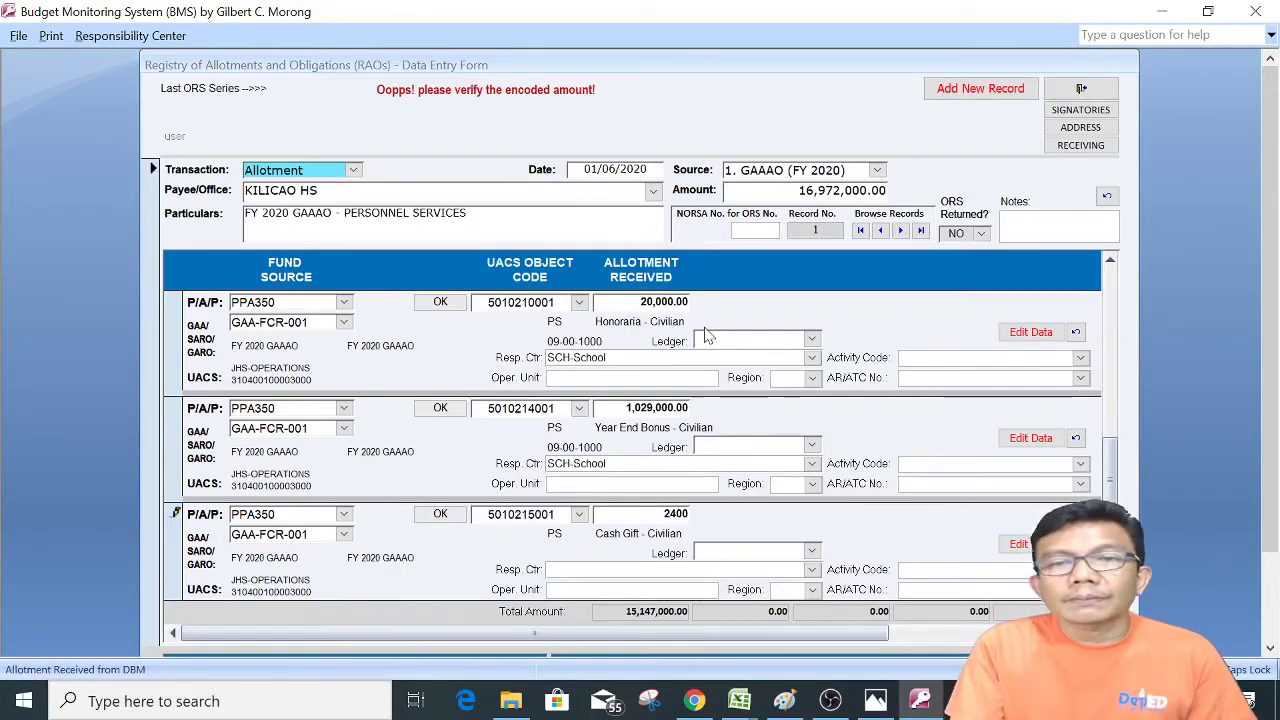
pyautogui.press('Tab')
pyautogui.press('Tab')
pyautogui.press('Tab')
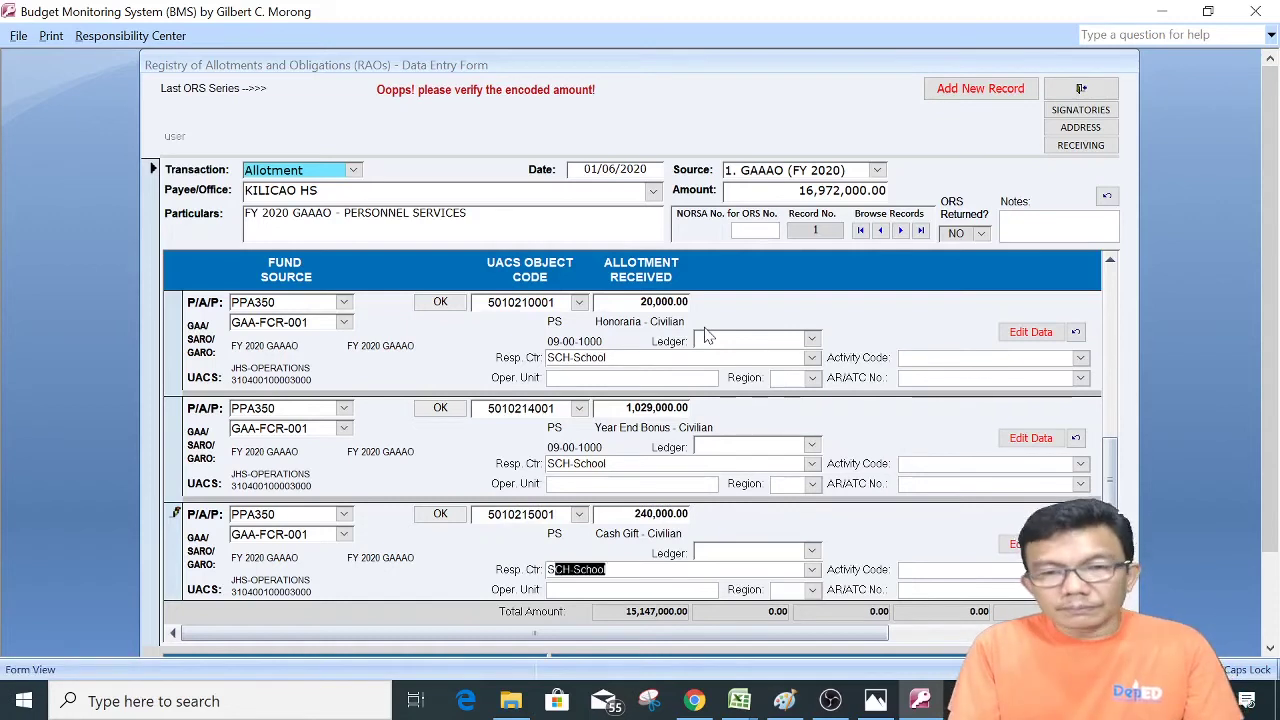
pyautogui.press('Tab')
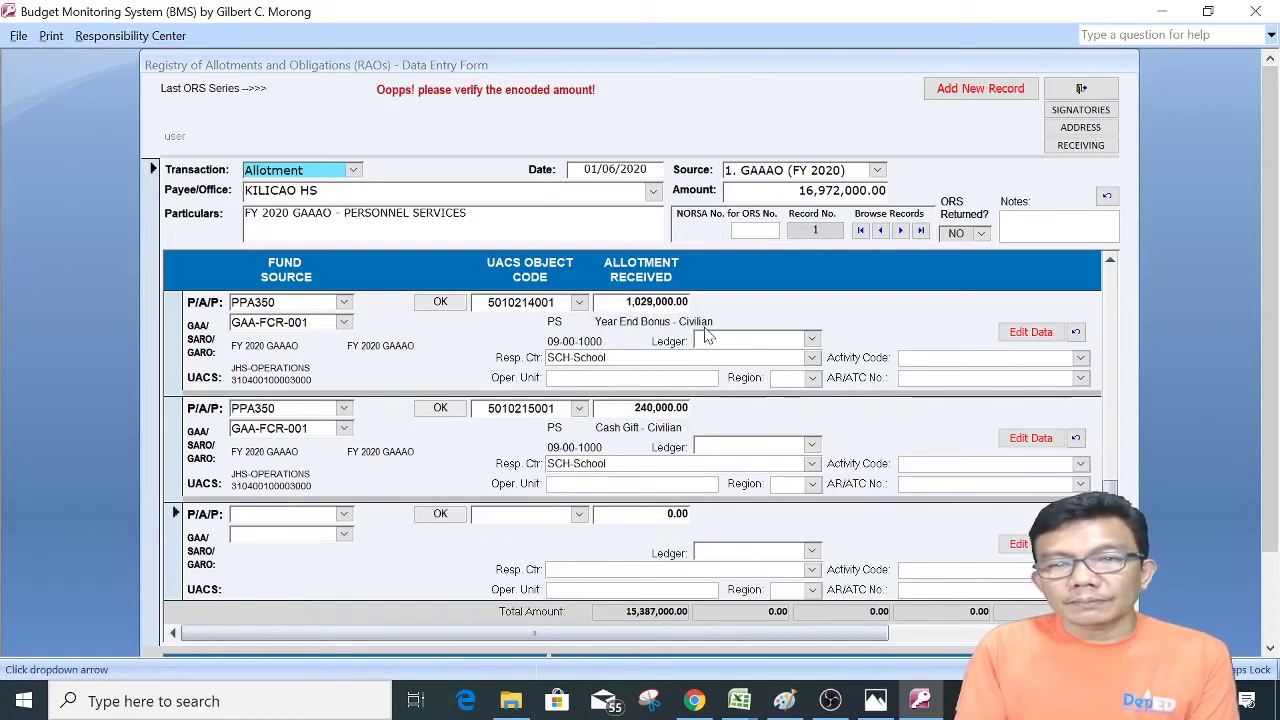
# - Find Kilicao High School's first nonzero Personnel Services item following Cash Gift in the BP 201 workbook, and return to the Budget Monitoring System
pyautogui.click(739, 700)
pyautogui.click(697, 625)
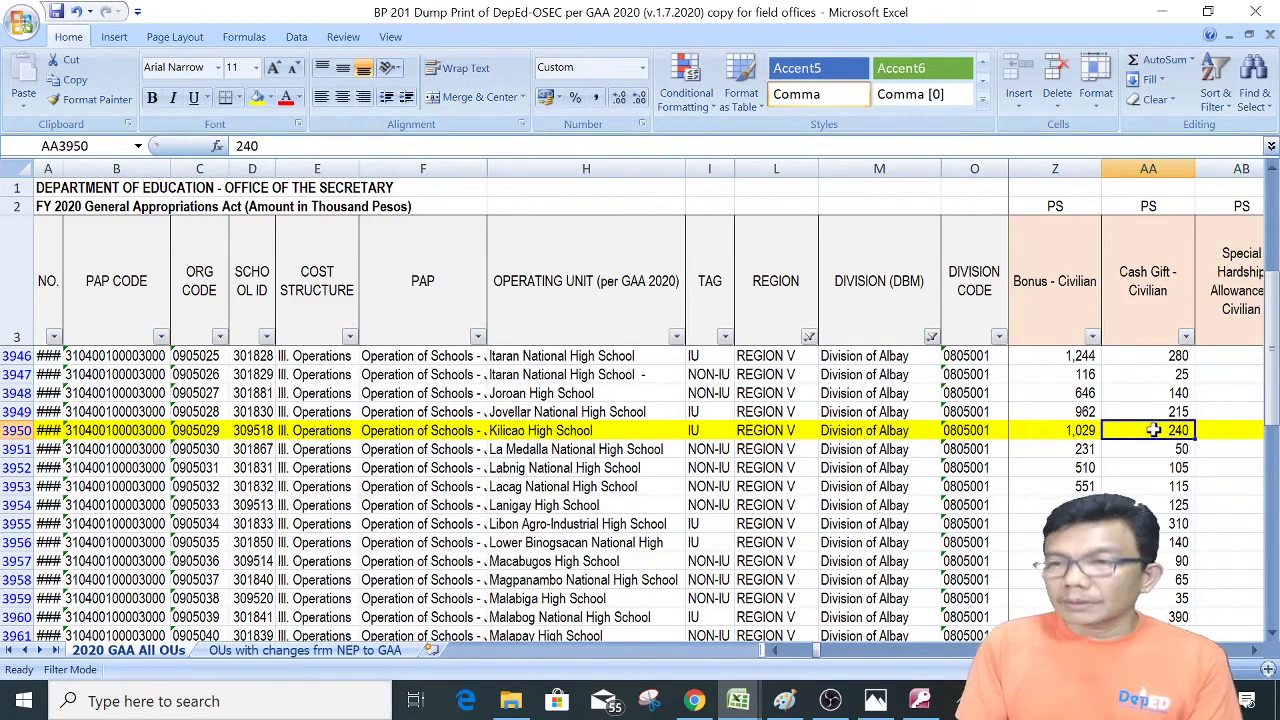
pyautogui.press('Right')
pyautogui.press('Right')
pyautogui.press('Right')
pyautogui.press('Left')
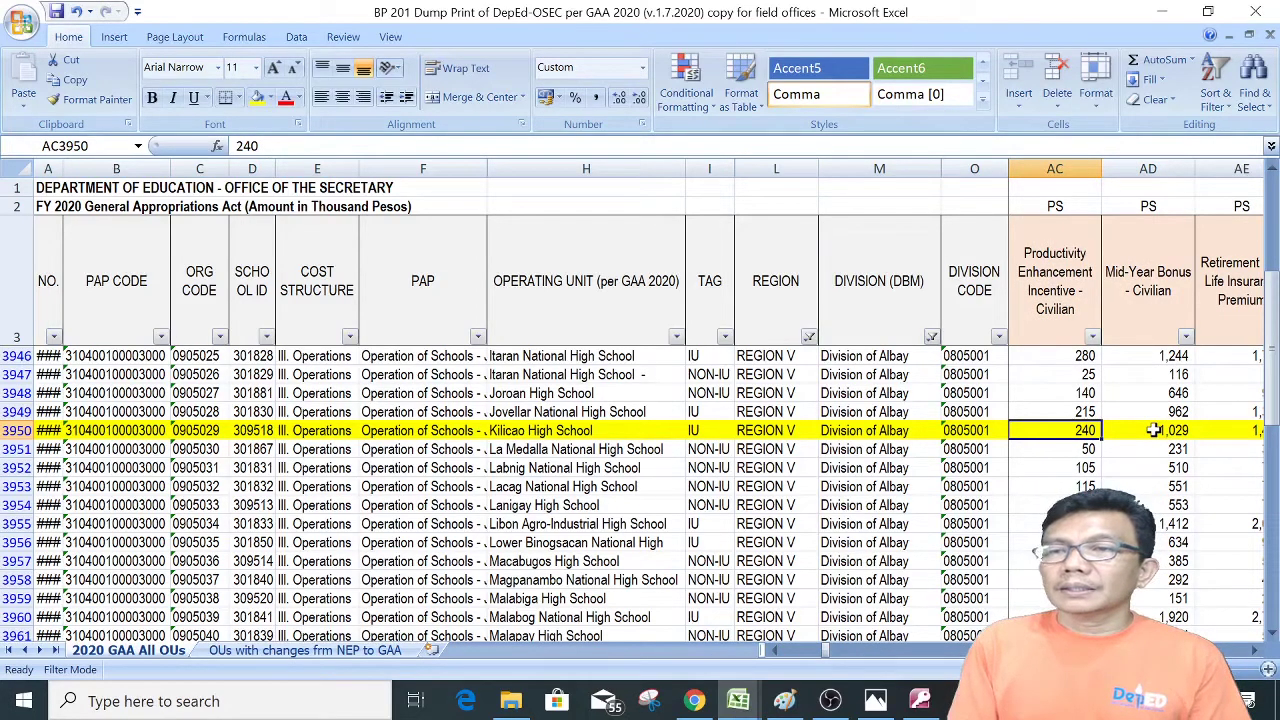
pyautogui.hotkey('alt', 'Tab')
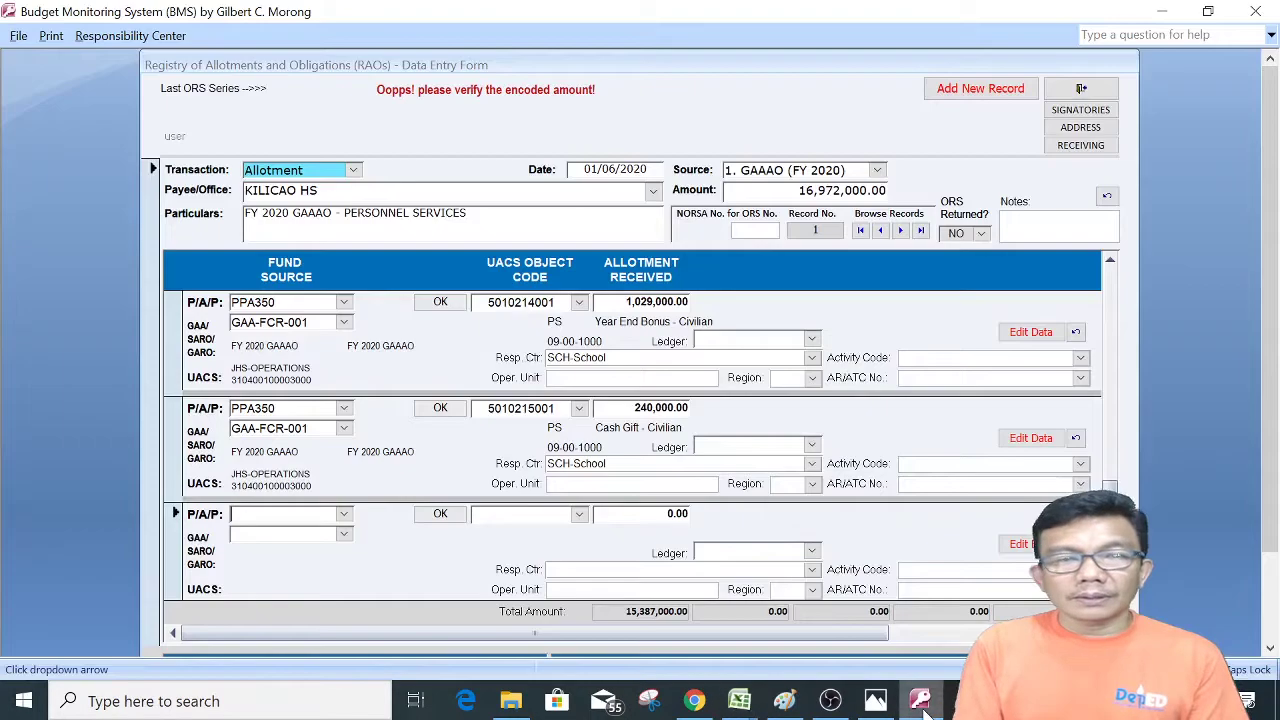
pyautogui.click(343, 513)
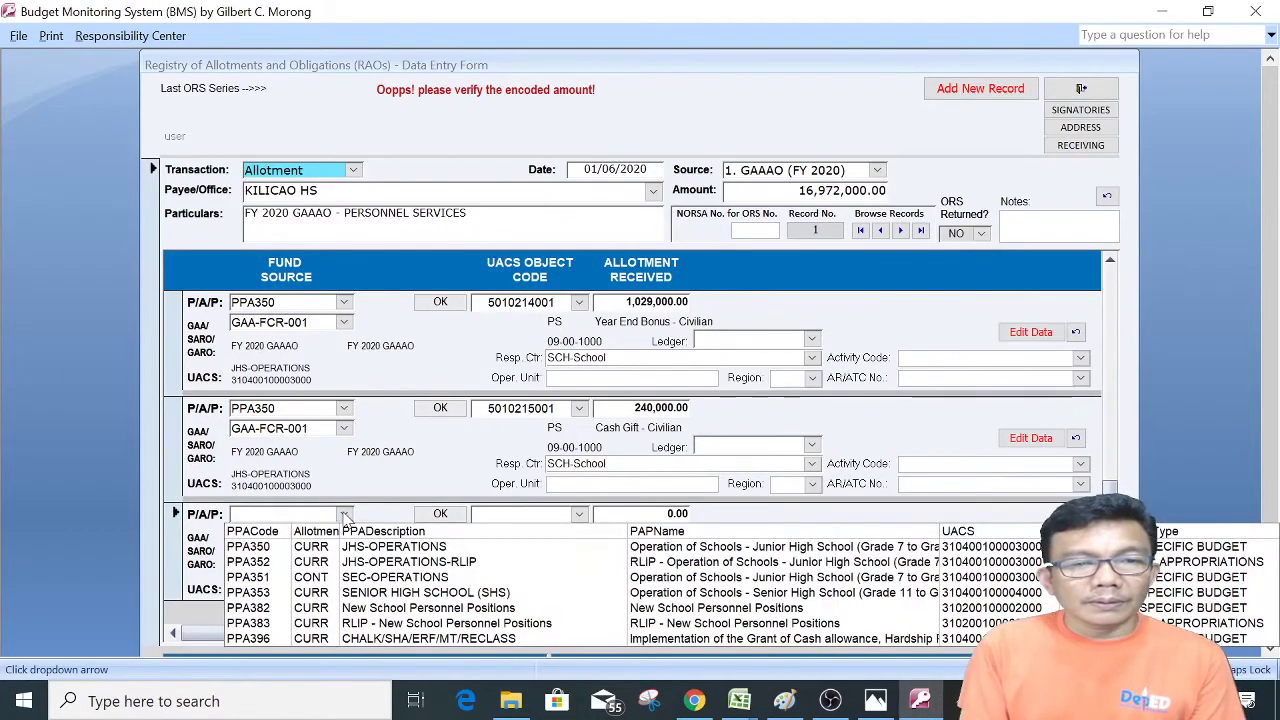
pyautogui.click(310, 548)
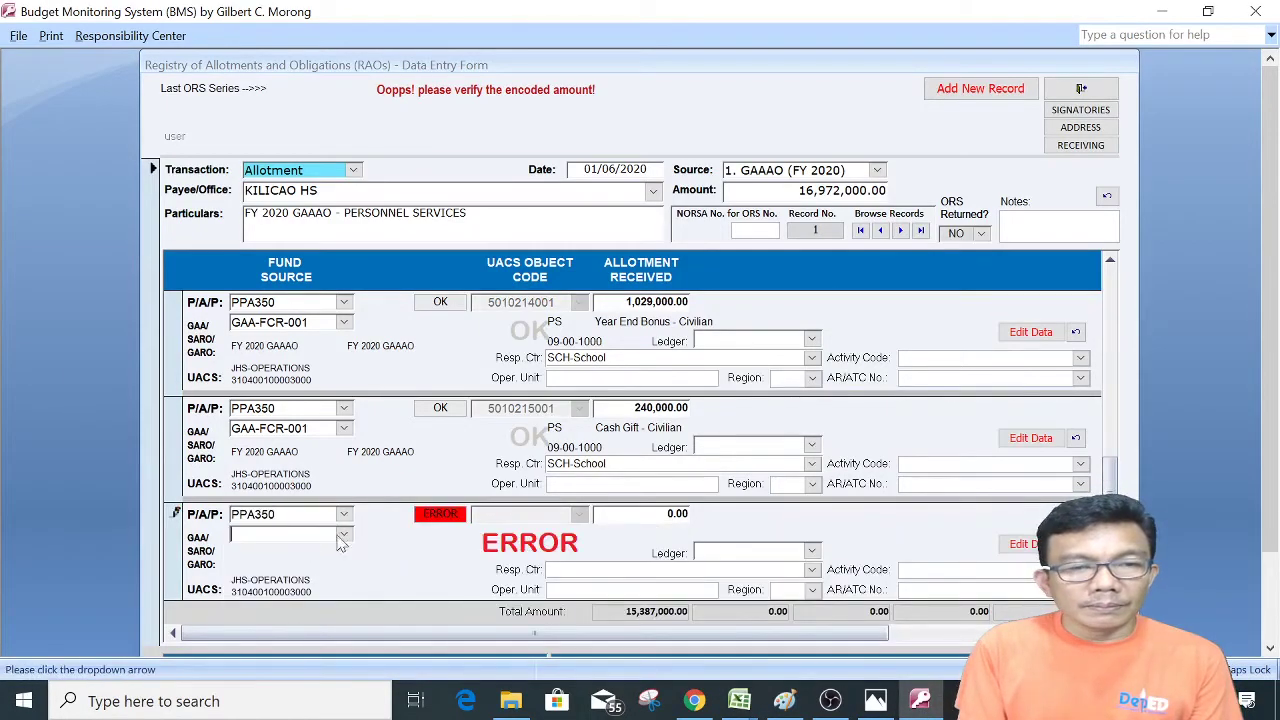
pyautogui.click(343, 533)
pyautogui.click(310, 567)
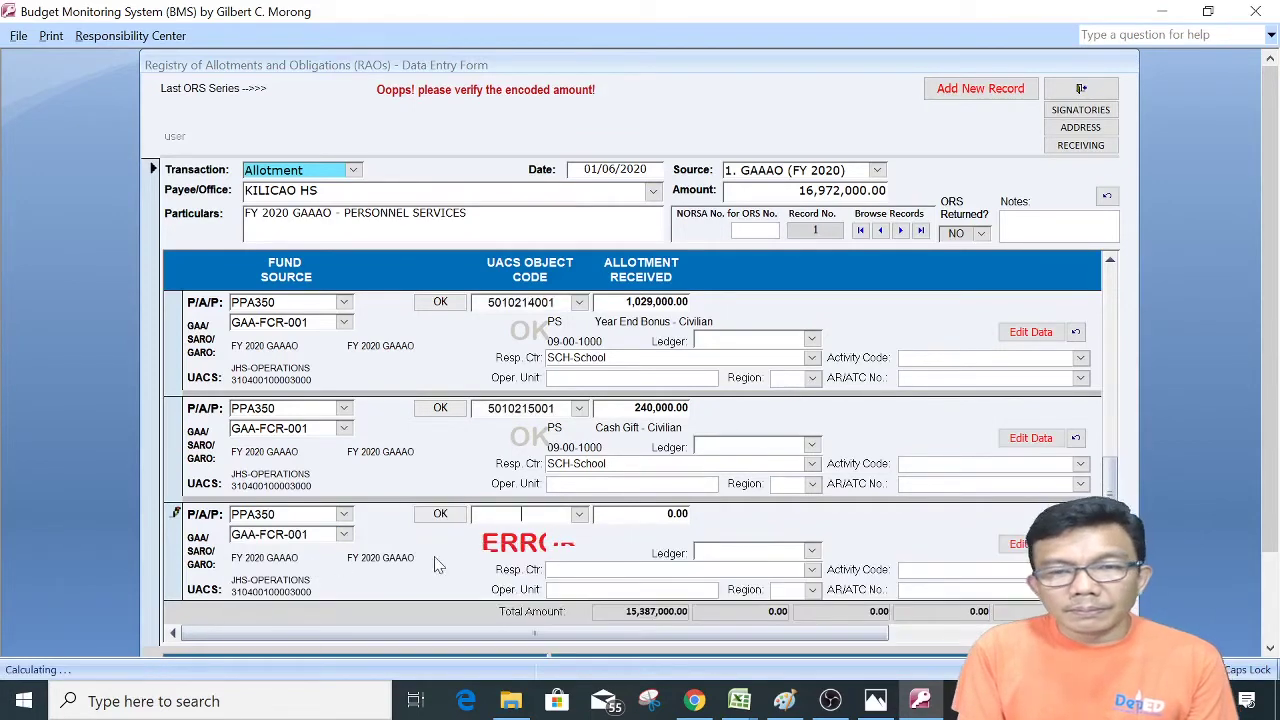
pyautogui.click(578, 514)
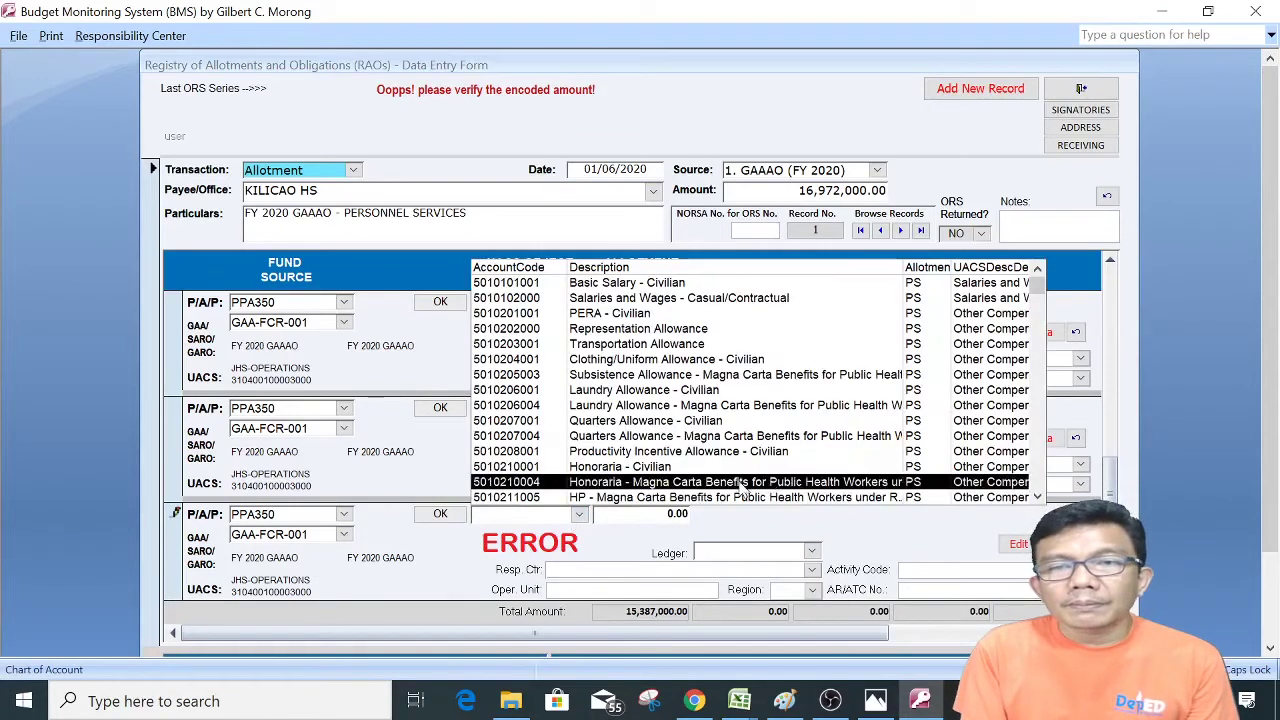
pyautogui.click(1038, 490)
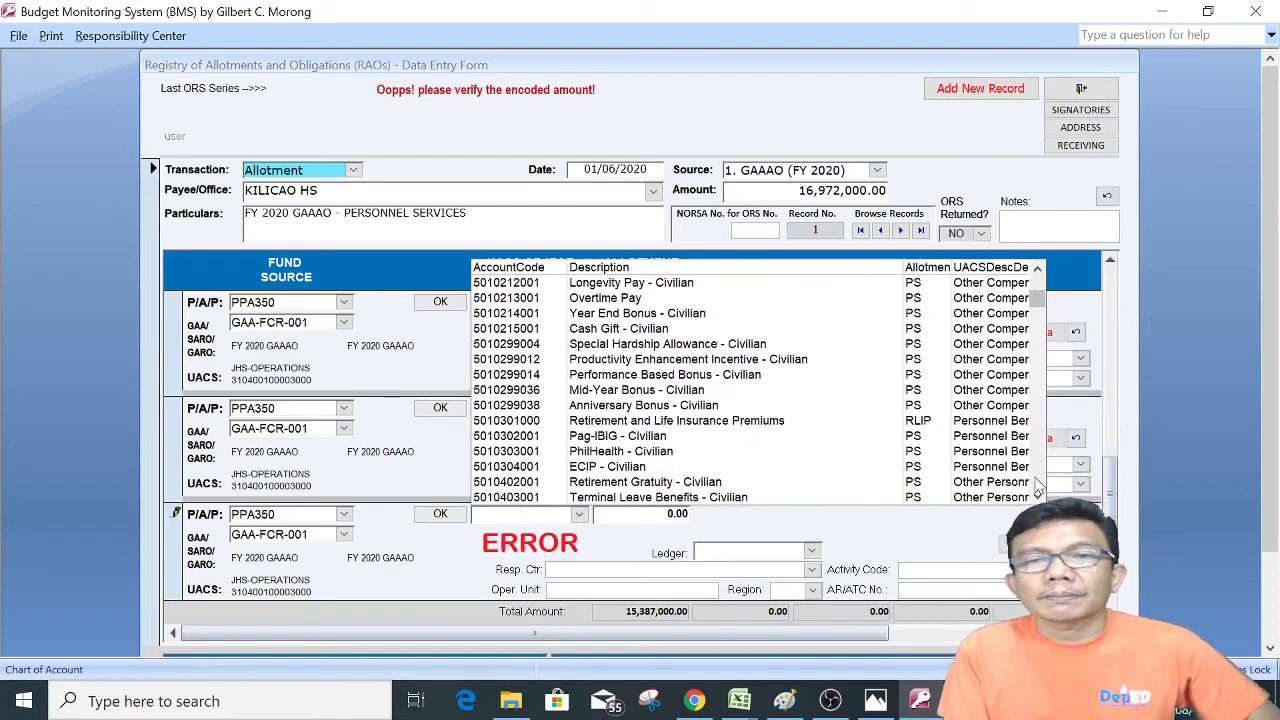
pyautogui.click(724, 362)
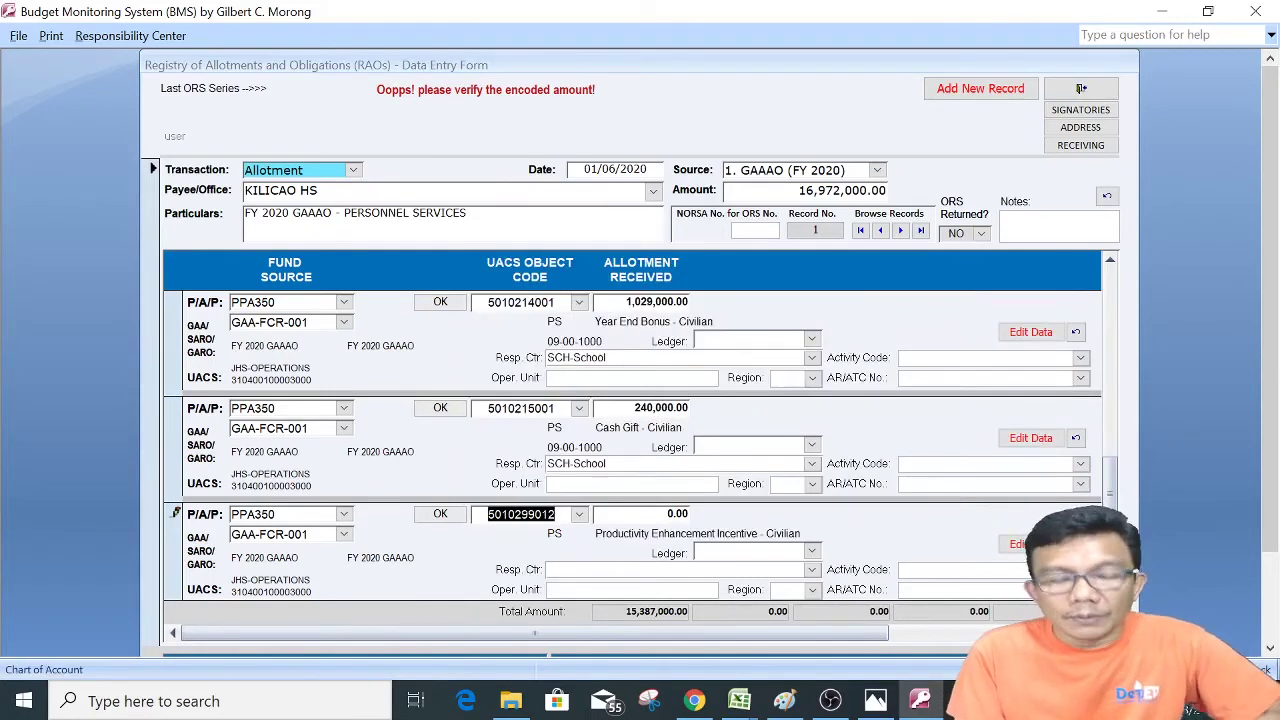
# - Set the Productivity Enhancement Incentive line's allotment received to 240000 and its responsibility center to SCH-School, and move on to a new line
pyautogui.press('Tab')
pyautogui.write('240000')
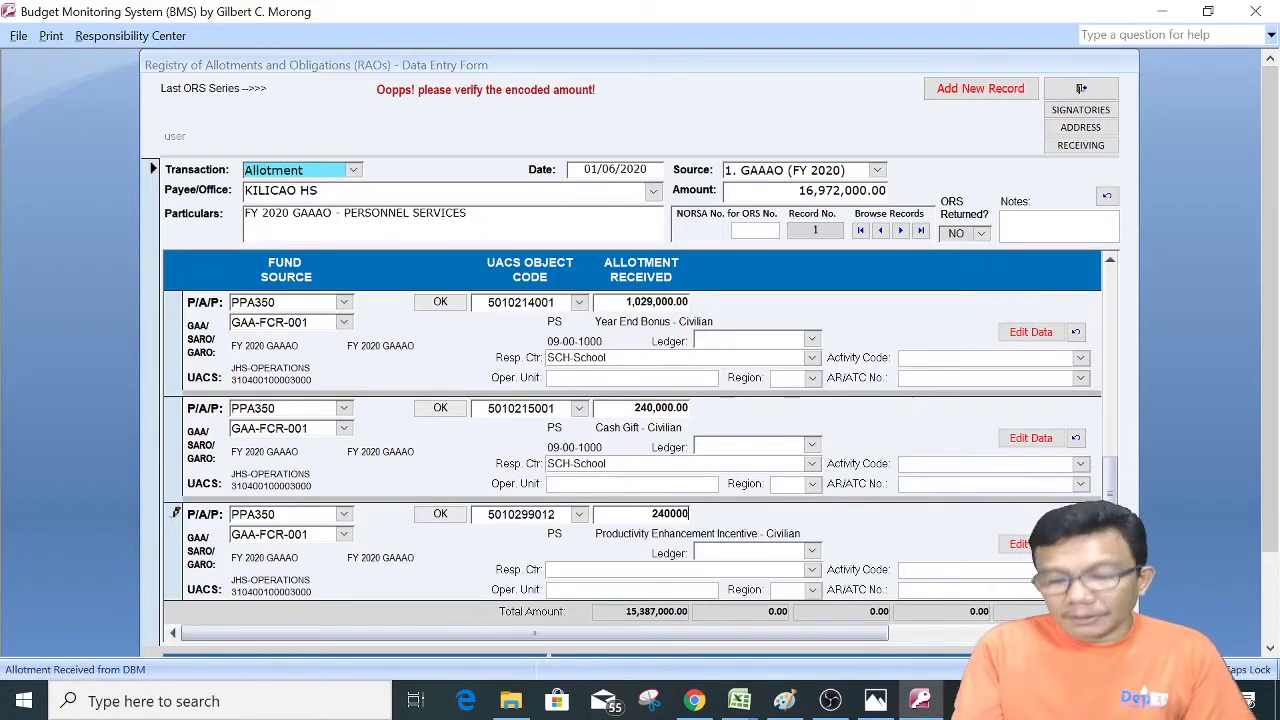
pyautogui.press('Tab')
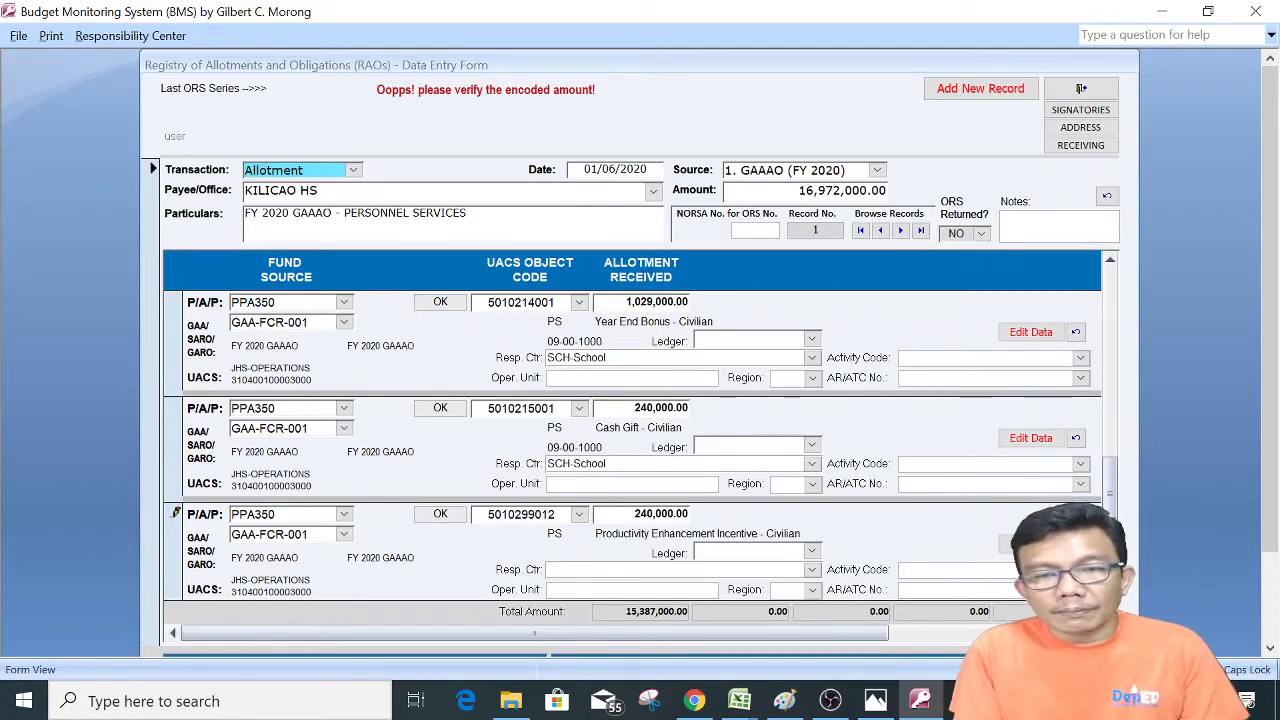
pyautogui.write('SCH-School')
pyautogui.press('Tab')
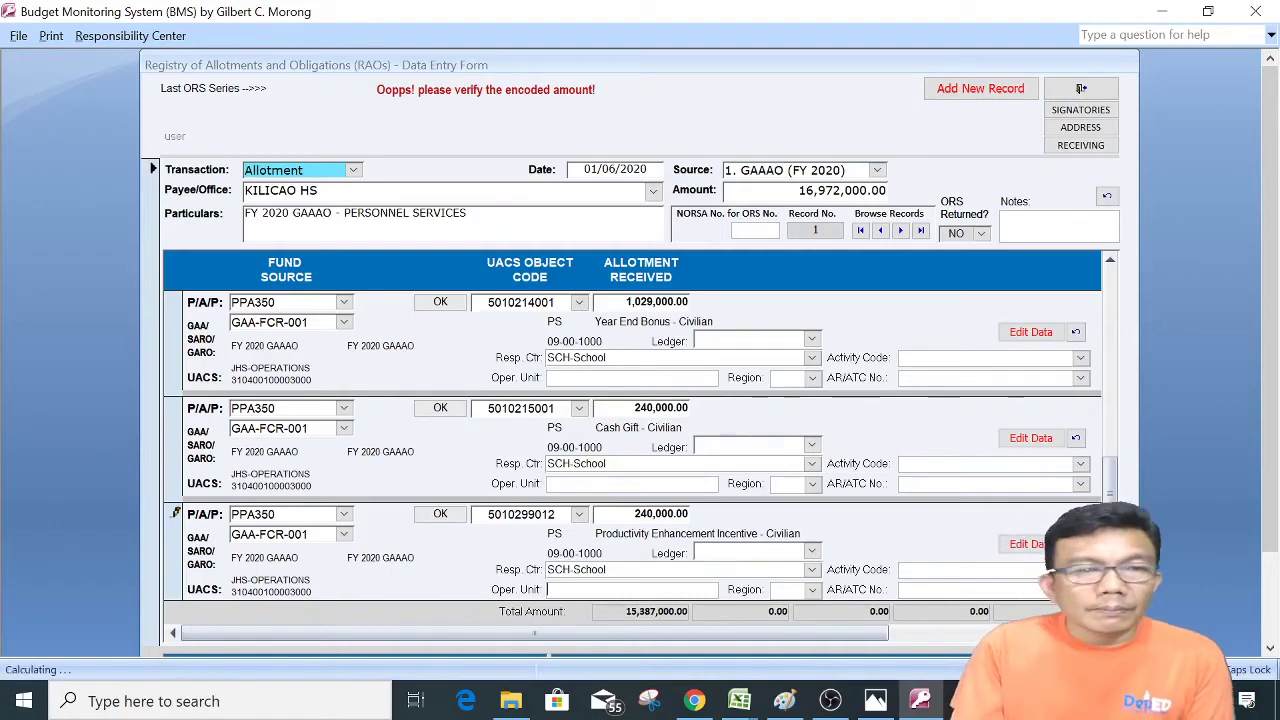
pyautogui.press('Tab')
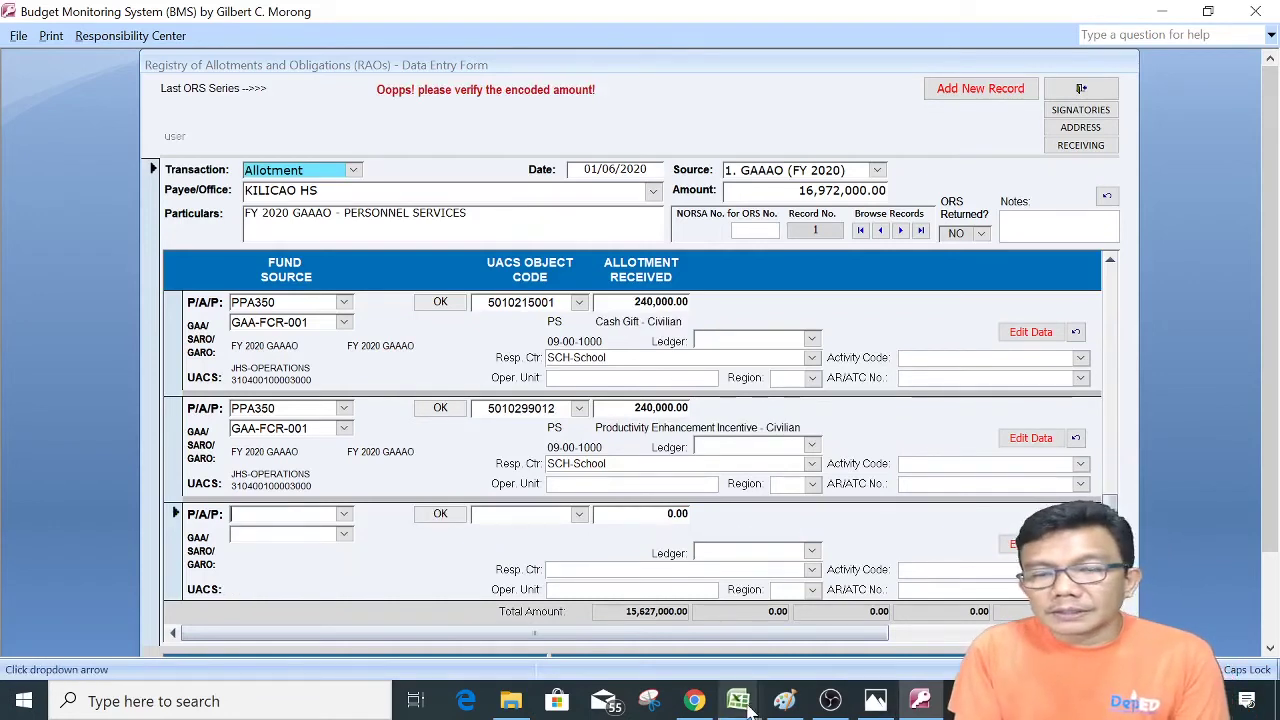
# - Look up Kilicao High School's Mid-Year Bonus - Civilian amount in the BP 201 Excel workbook, and return to the Budget Monitoring System
pyautogui.moveTo(742, 705)
pyautogui.click(683, 641)
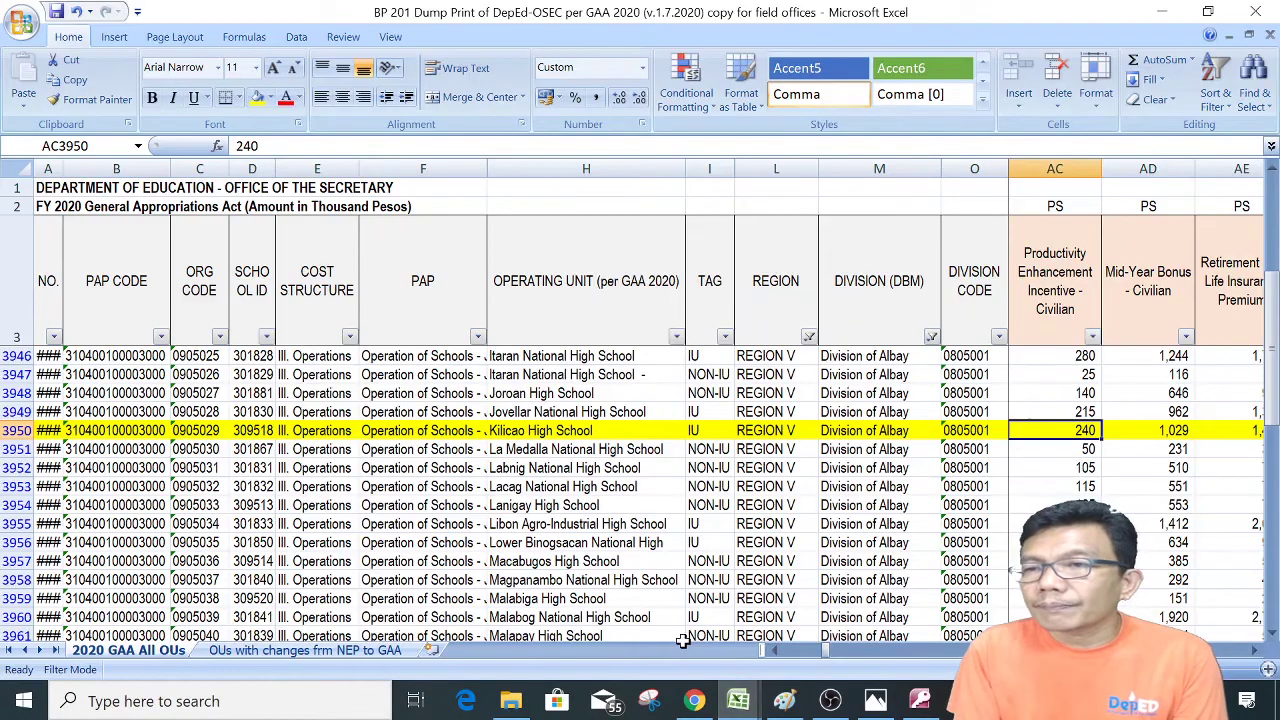
pyautogui.click(1168, 432)
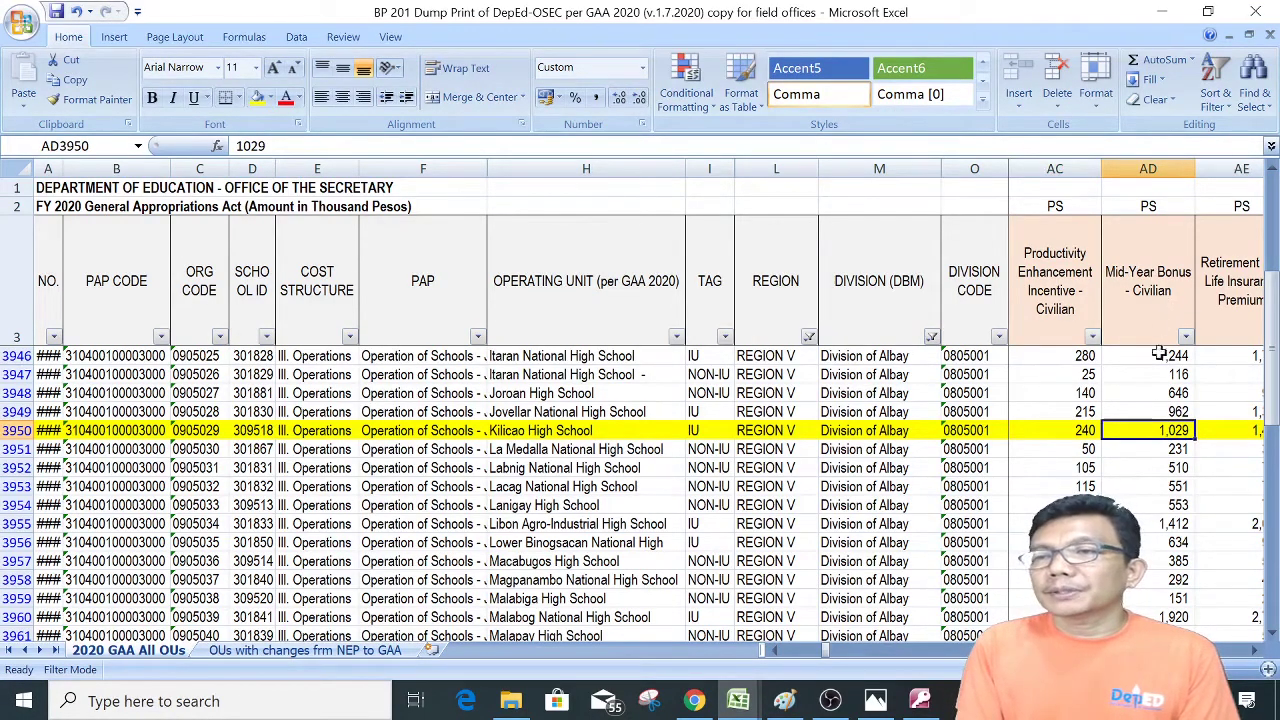
pyautogui.click(919, 700)
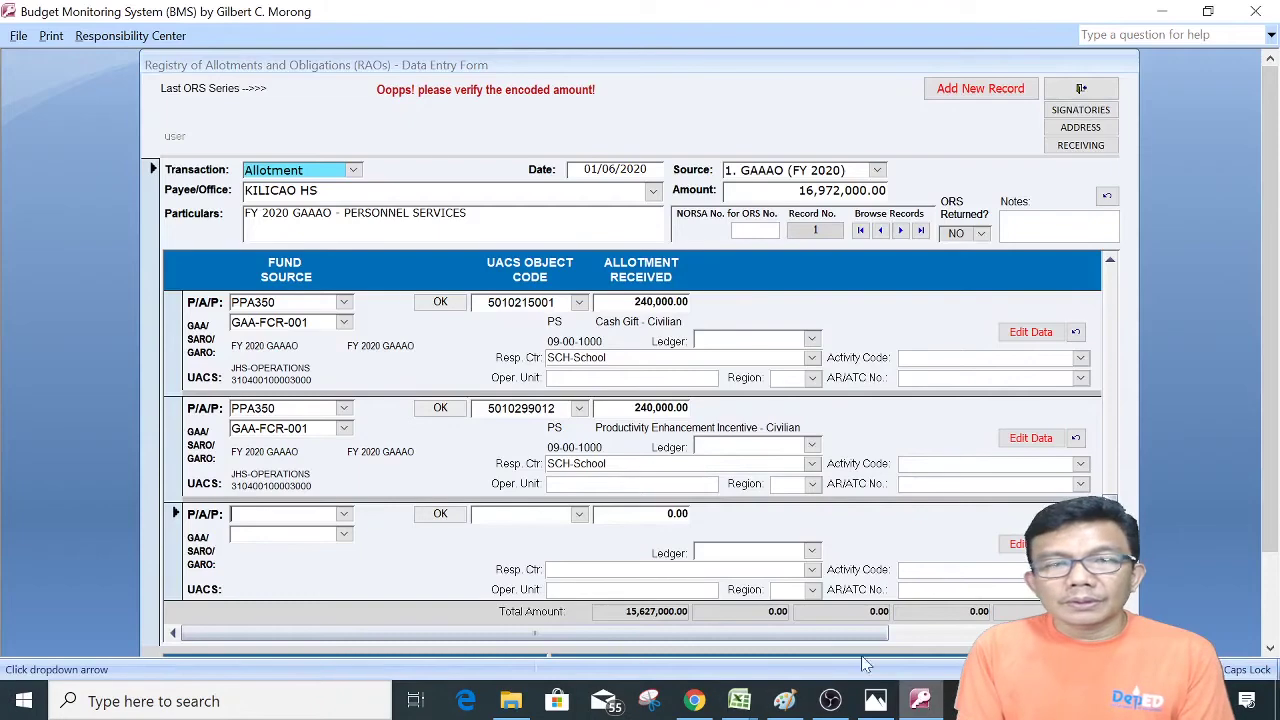
pyautogui.click(343, 514)
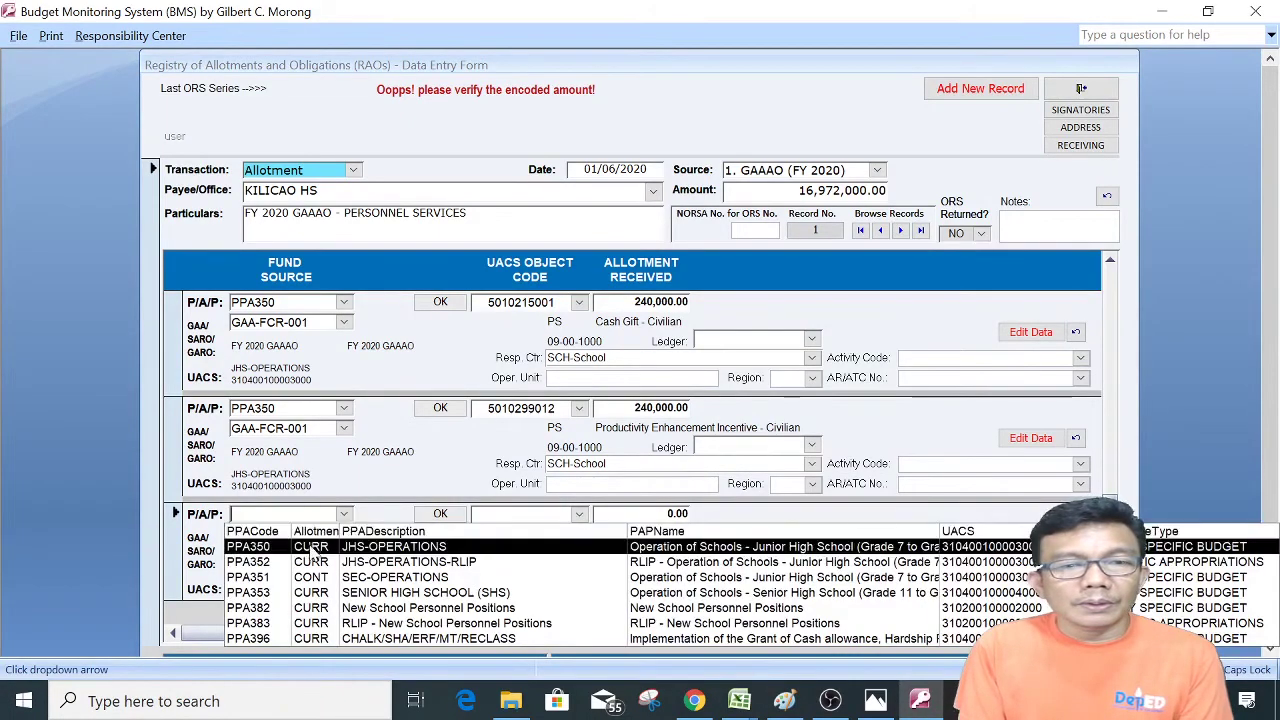
pyautogui.click(318, 549)
pyautogui.click(343, 537)
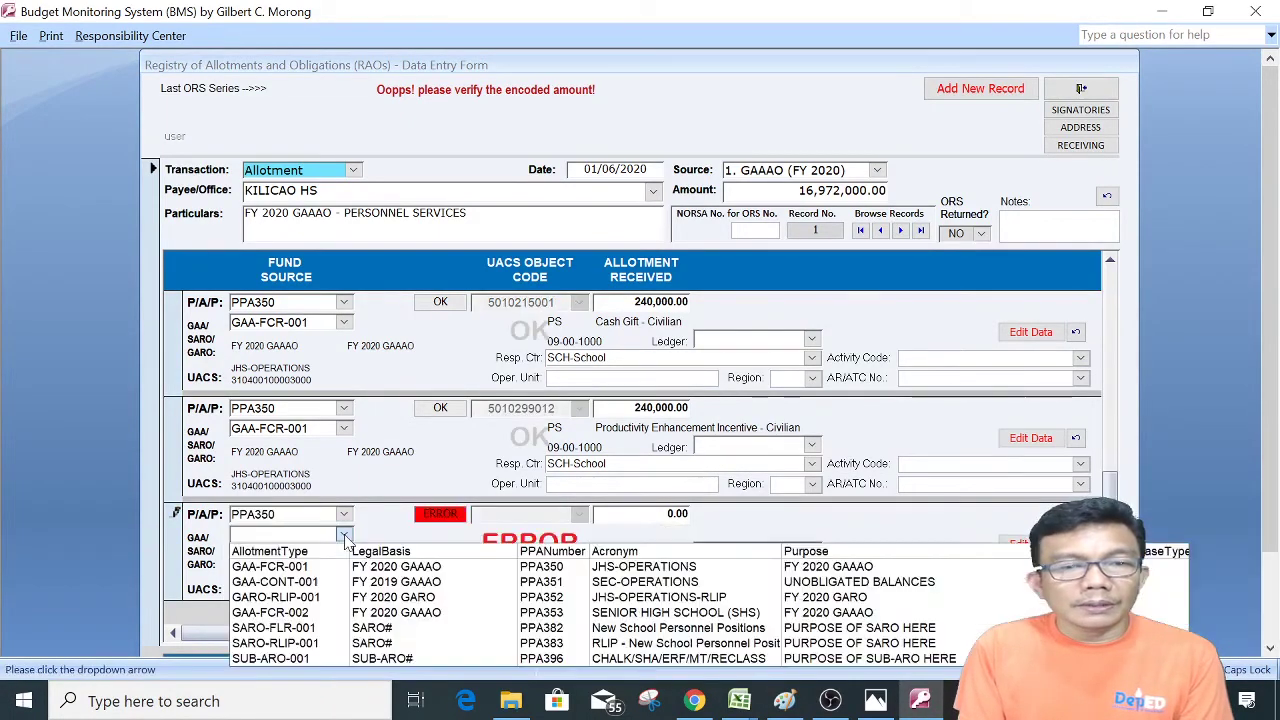
pyautogui.click(302, 562)
pyautogui.click(578, 513)
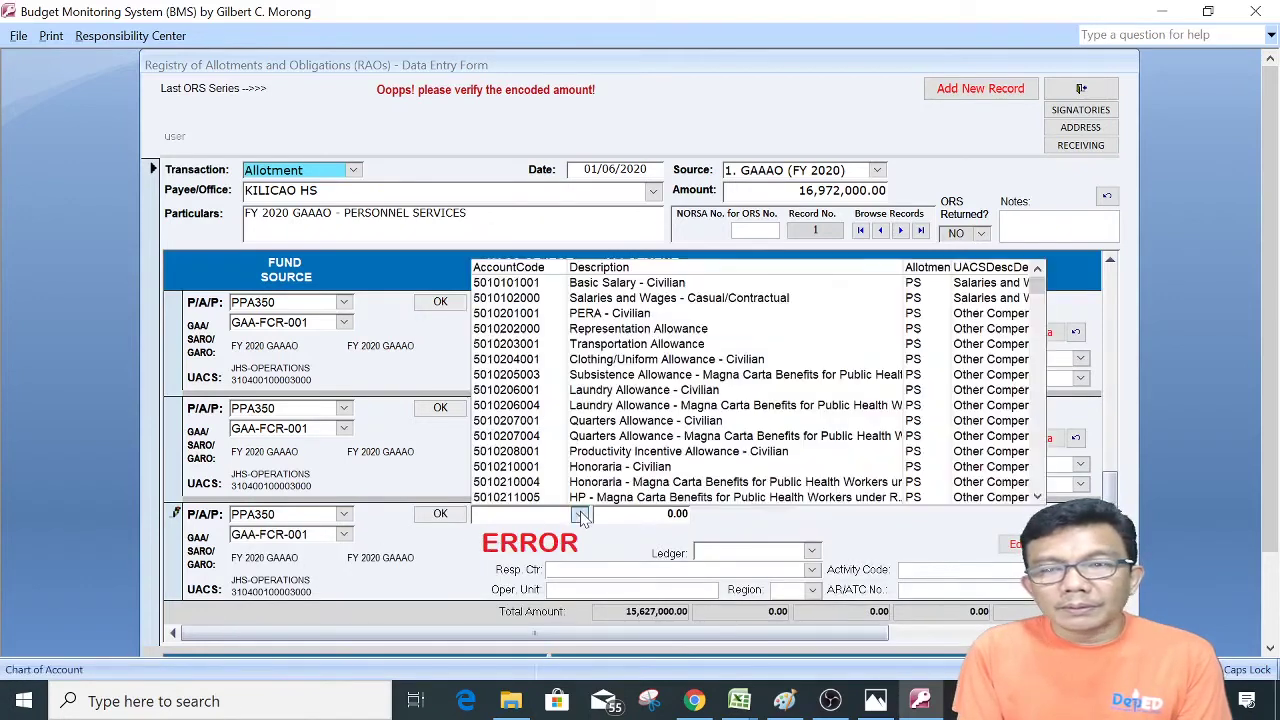
pyautogui.click(1040, 478)
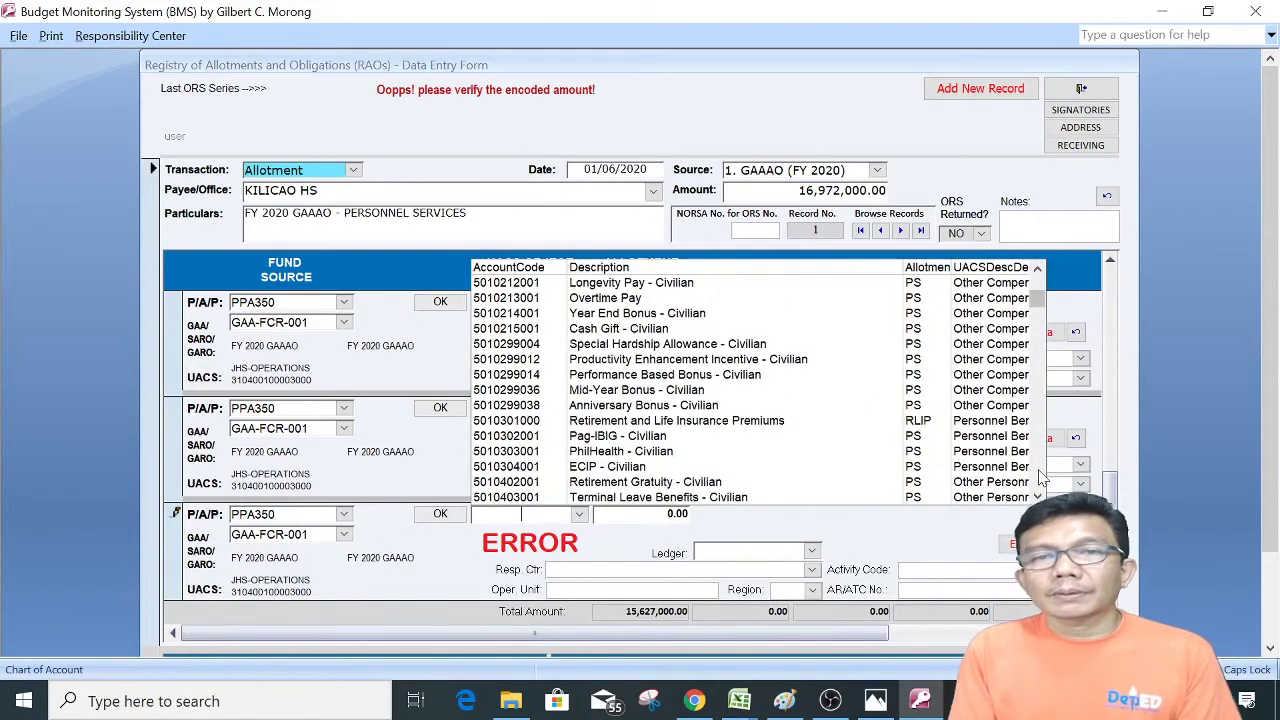
pyautogui.click(708, 390)
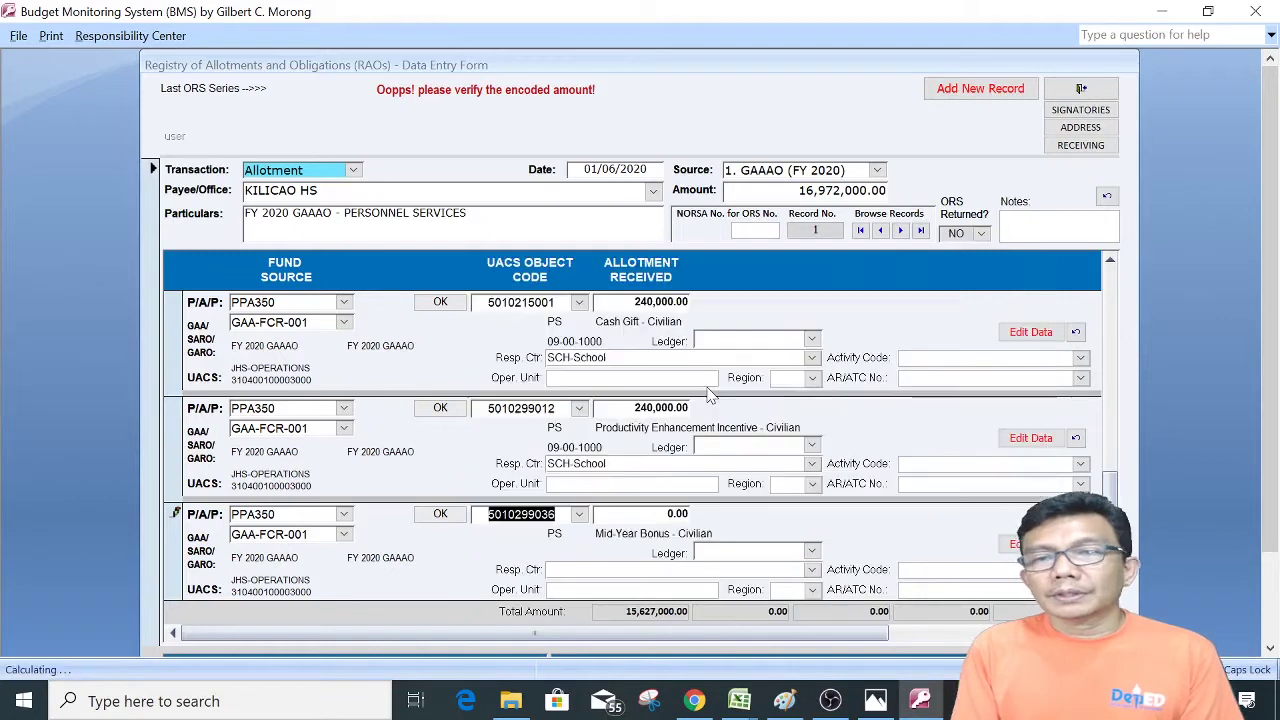
# - Set the Mid-Year Bonus line's allotment received to 1029000 and its responsibility center to SCH-School, and move on to a new line
pyautogui.press('Tab')
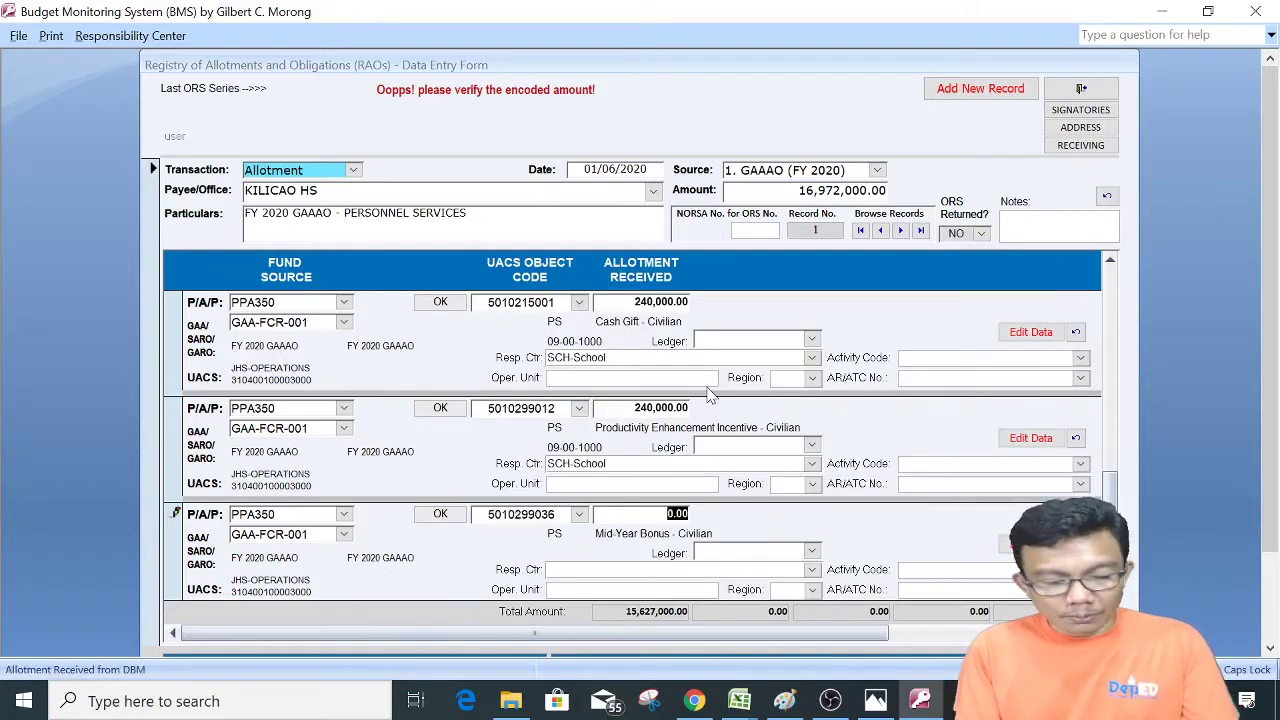
pyautogui.write('1,')
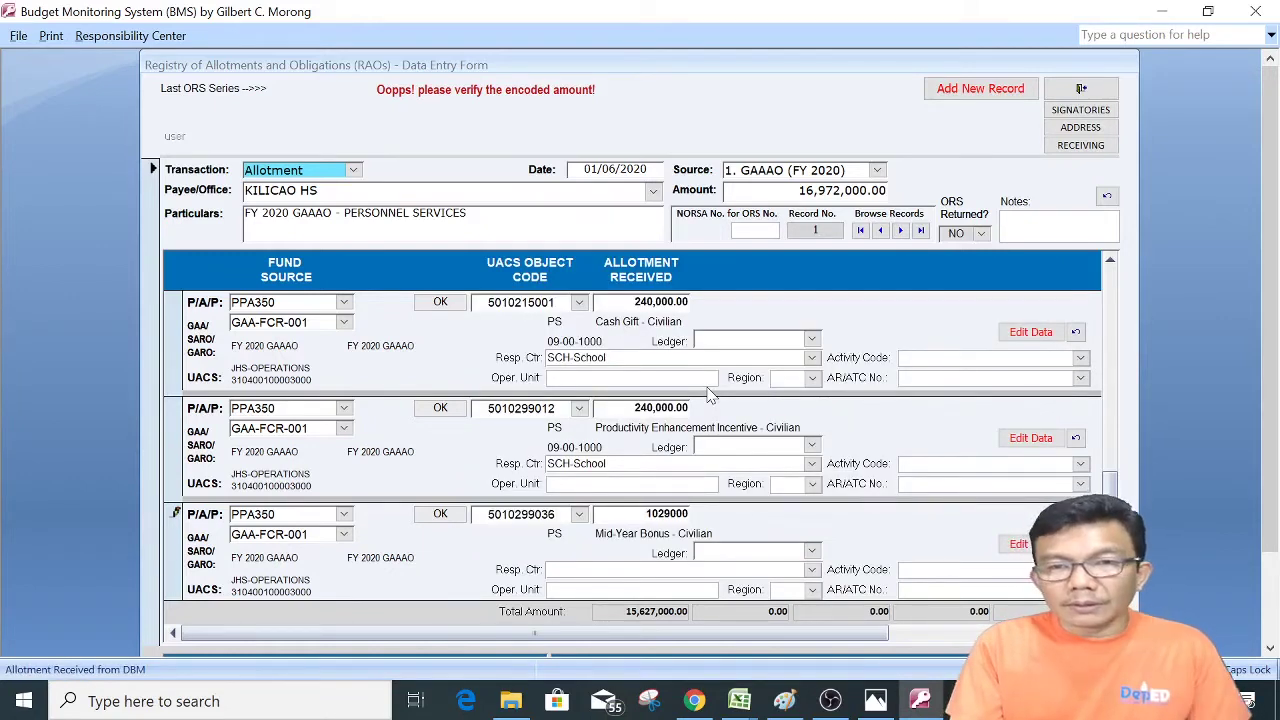
pyautogui.write('029,000')
pyautogui.press('Tab')
pyautogui.press('Tab')
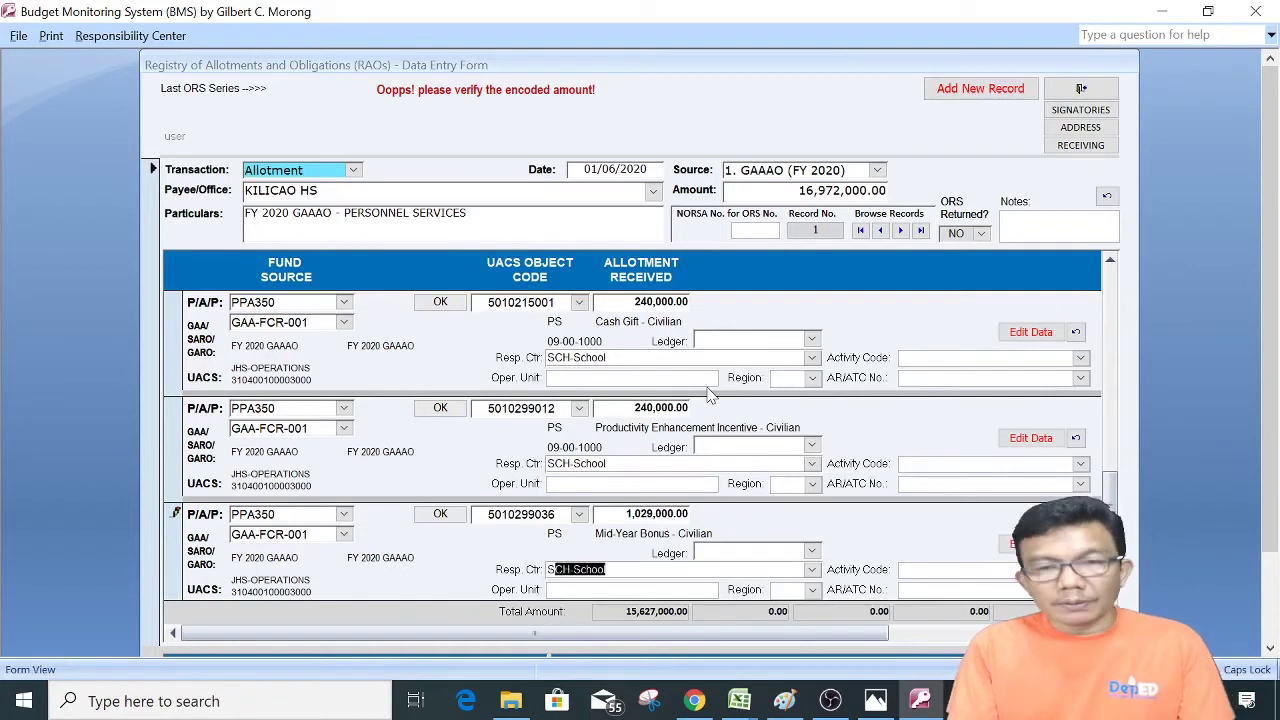
pyautogui.press('Tab')
pyautogui.press('Tab')
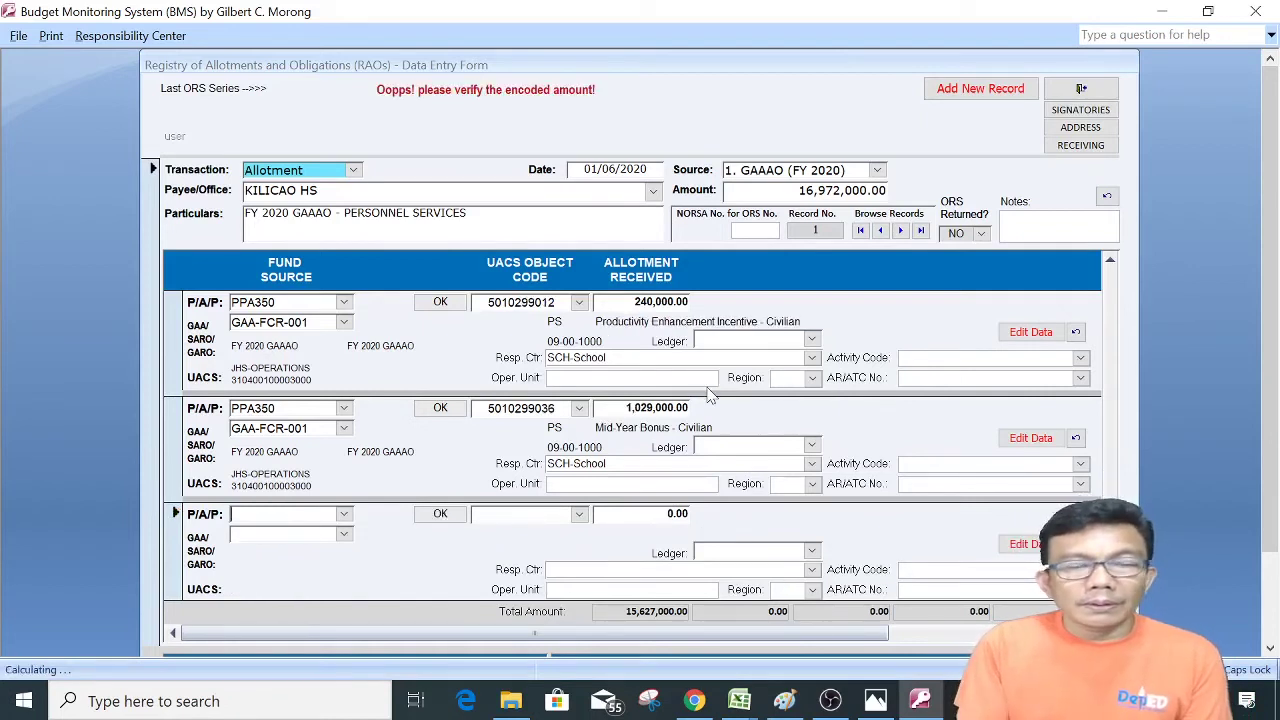
# - Check Kilicao High School's Retirement and Life Insurance Premium, Pag-IBIG and PhilHealth amounts in the BP 201 Excel workbook, and return to the Budget Monitoring System
pyautogui.moveTo(743, 705)
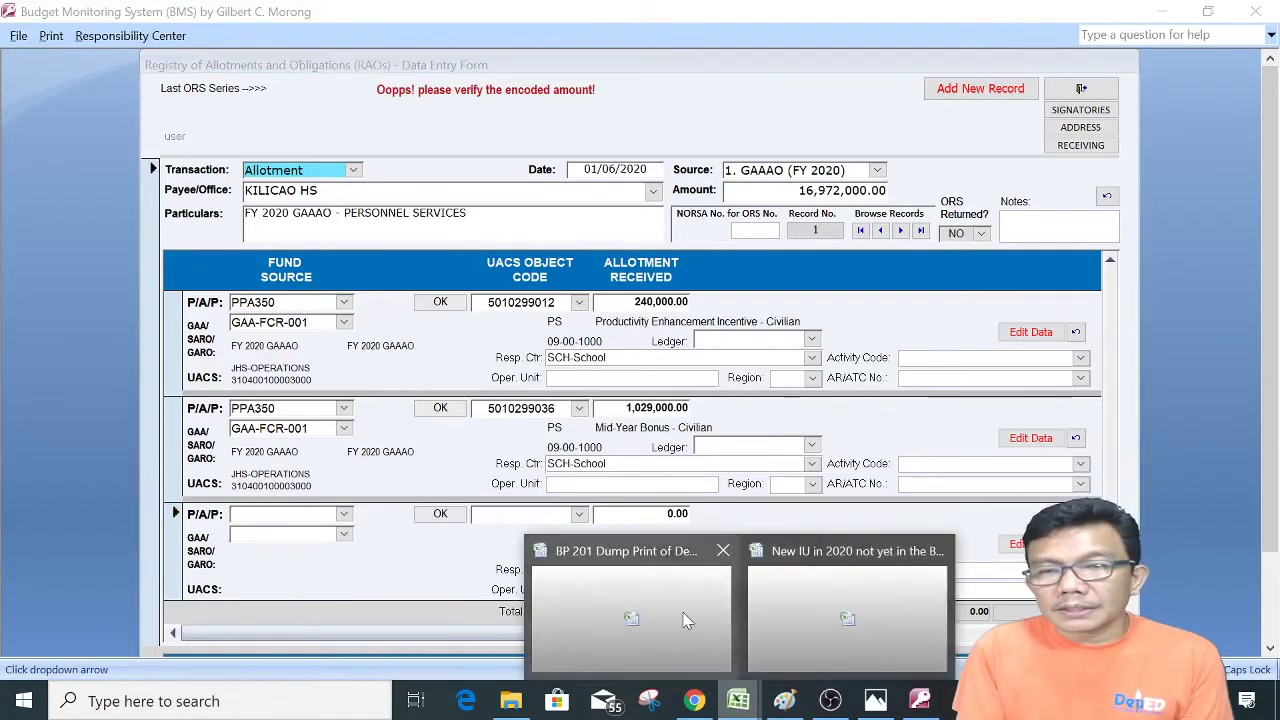
pyautogui.click(684, 614)
pyautogui.press('Right')
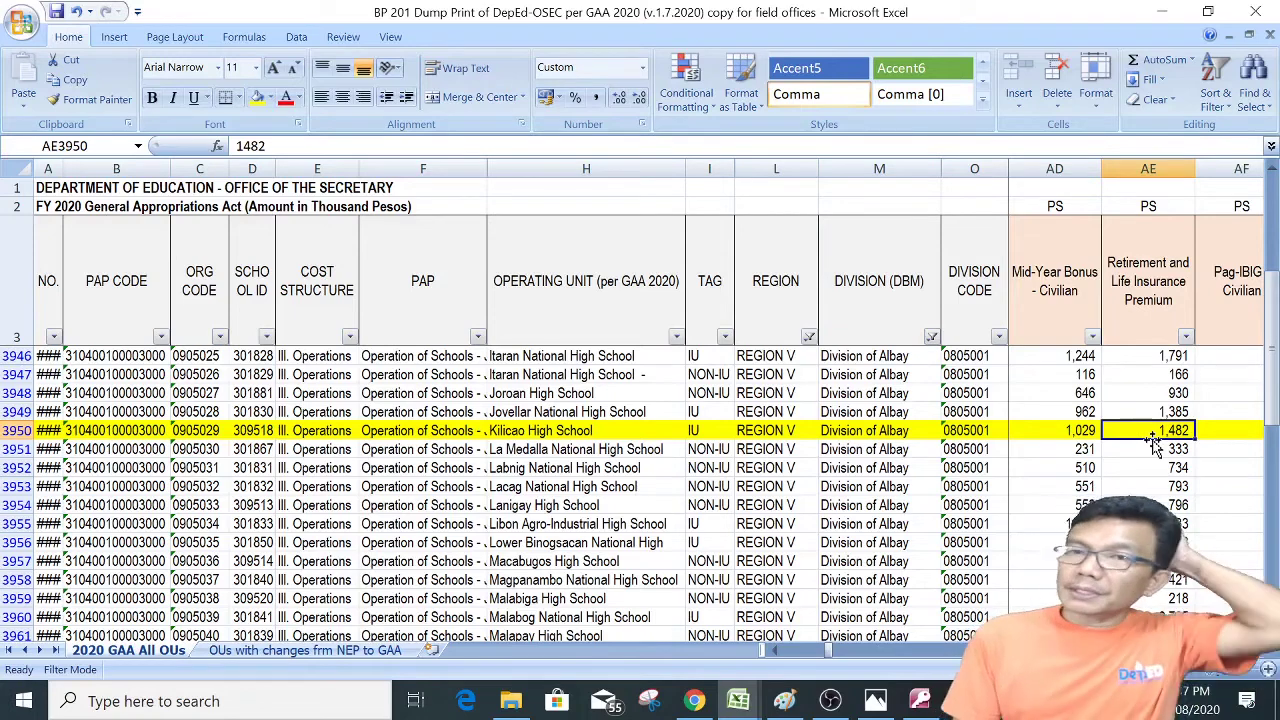
pyautogui.press('Right')
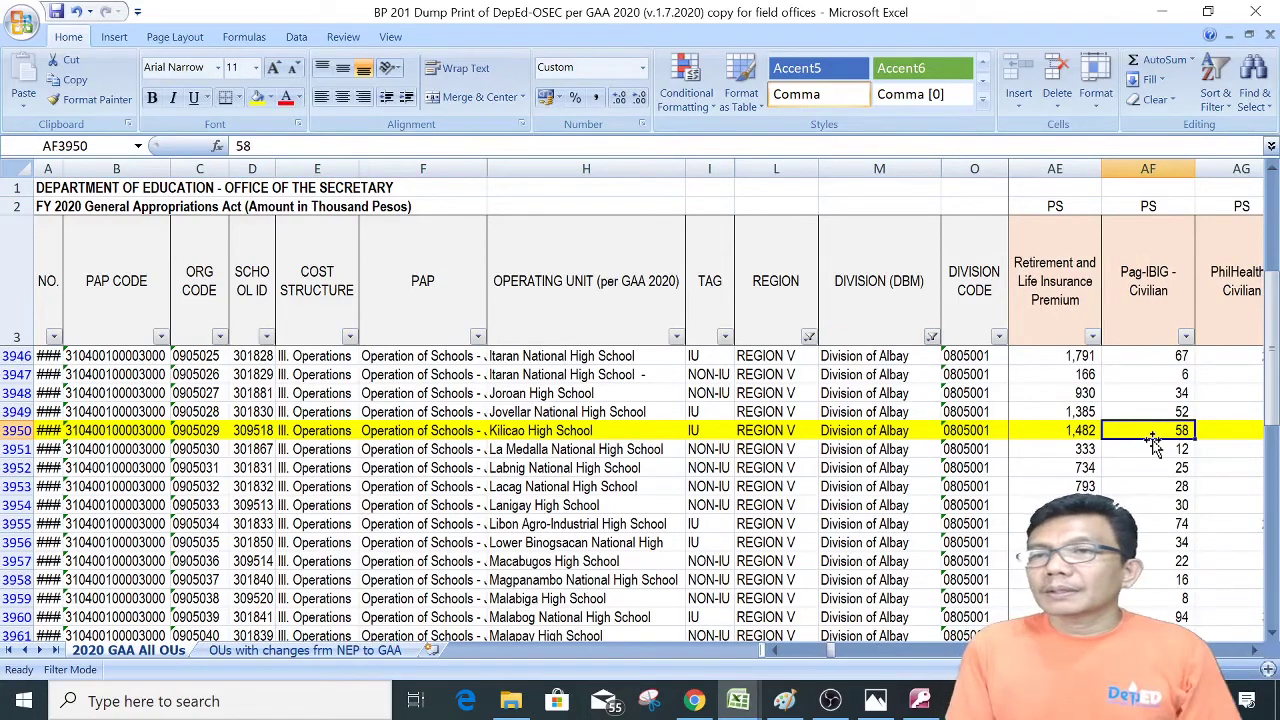
pyautogui.press('Left')
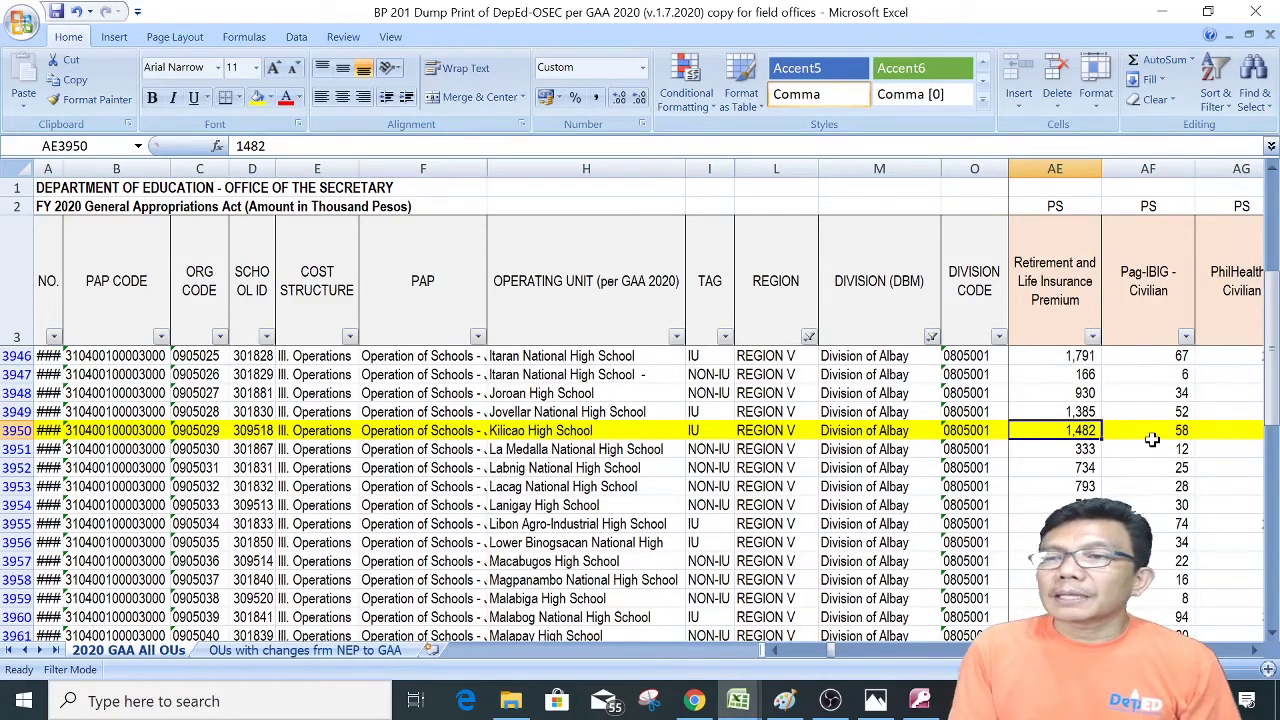
pyautogui.press('Right')
pyautogui.press('Right')
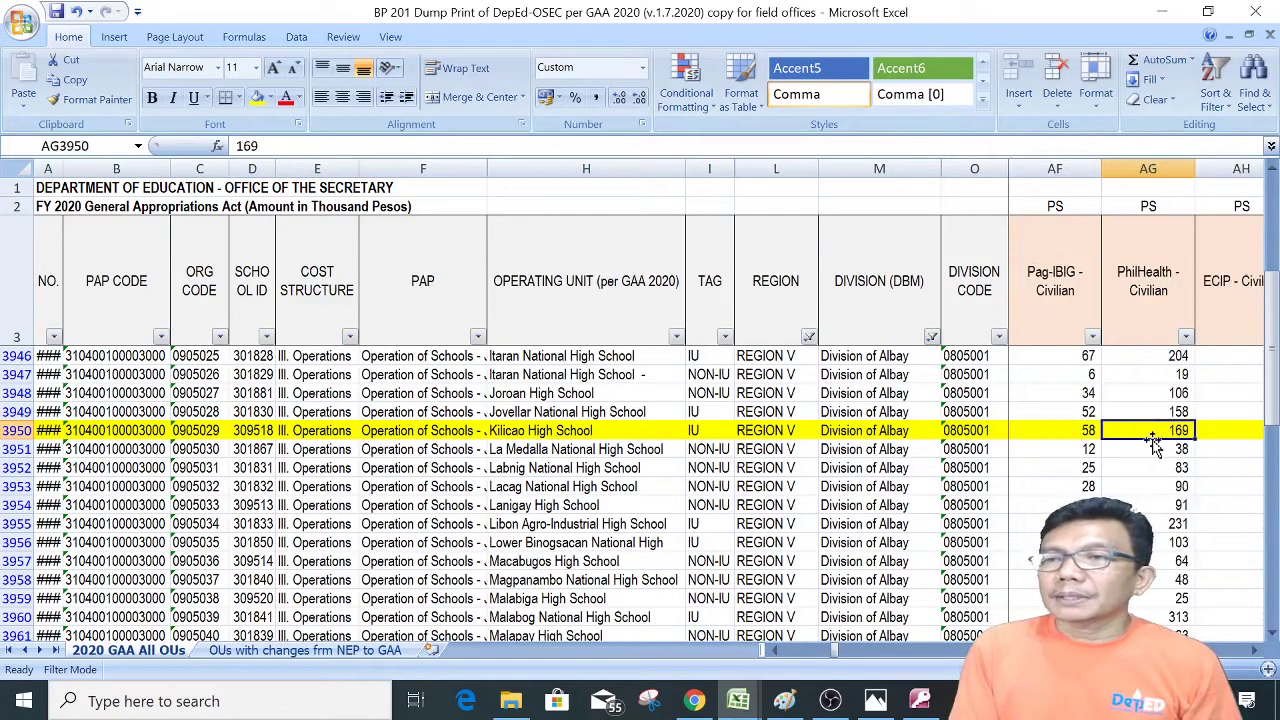
pyautogui.press('Left')
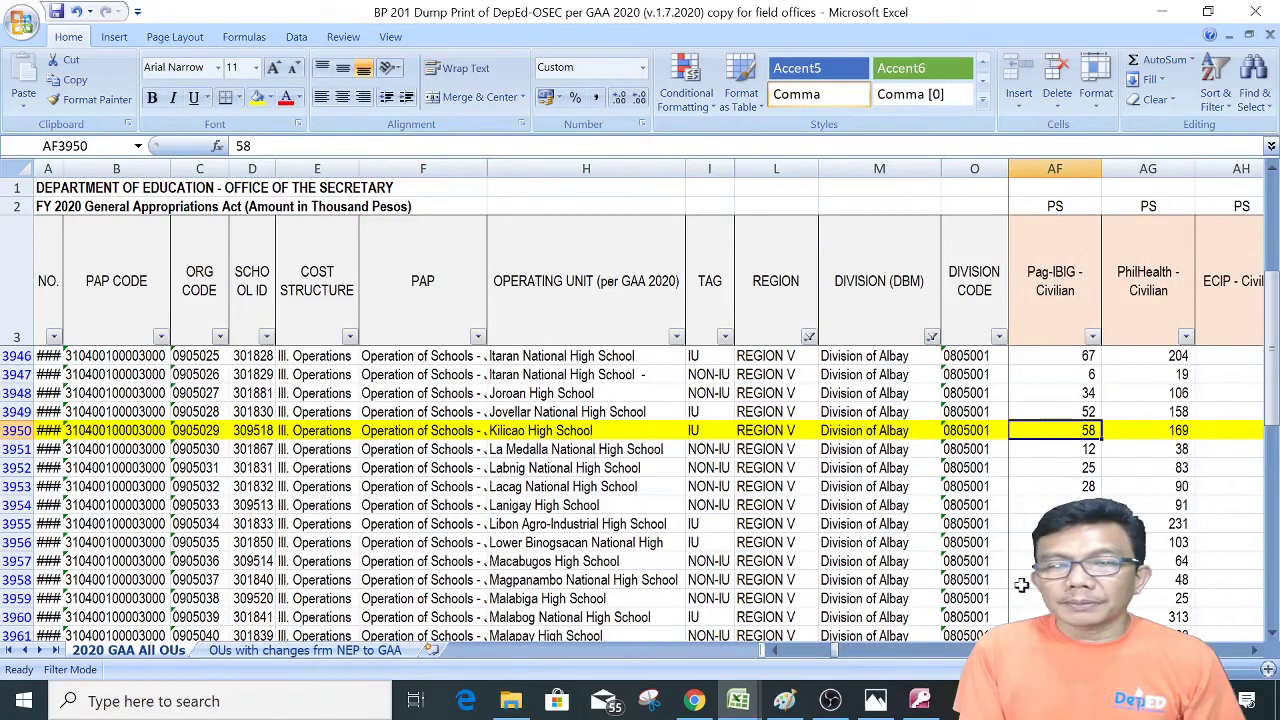
pyautogui.click(920, 701)
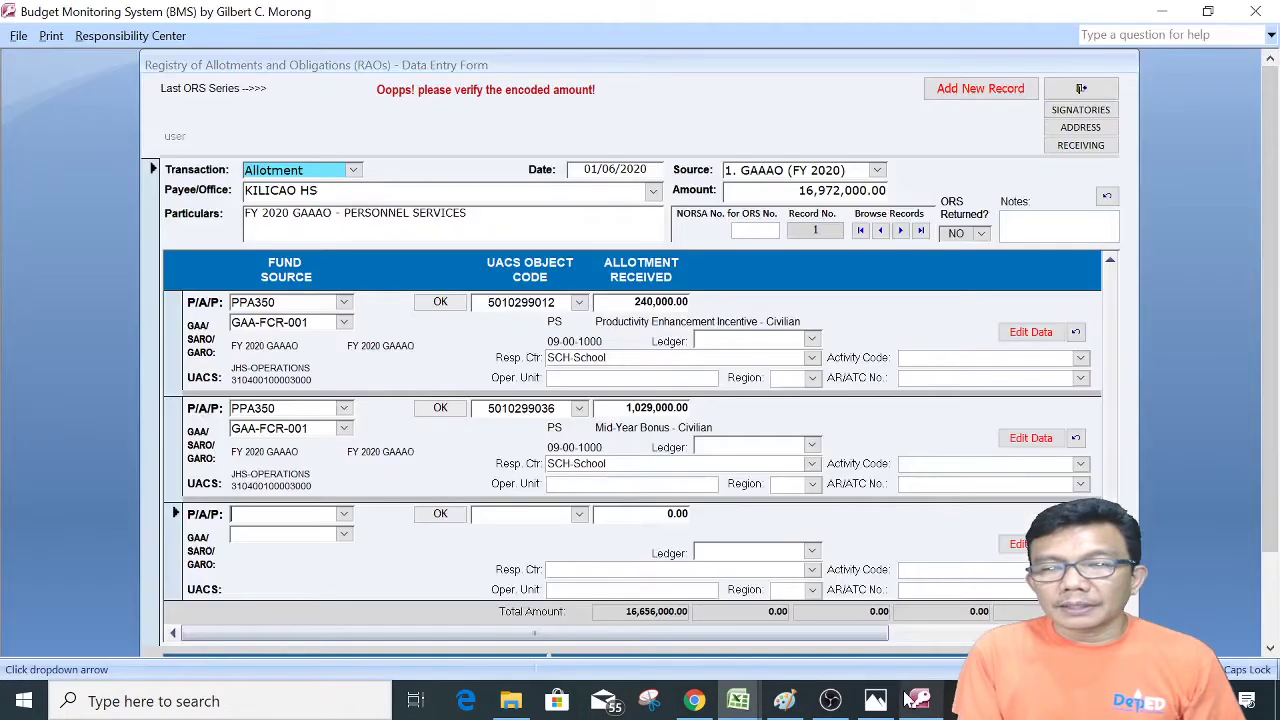
pyautogui.click(344, 514)
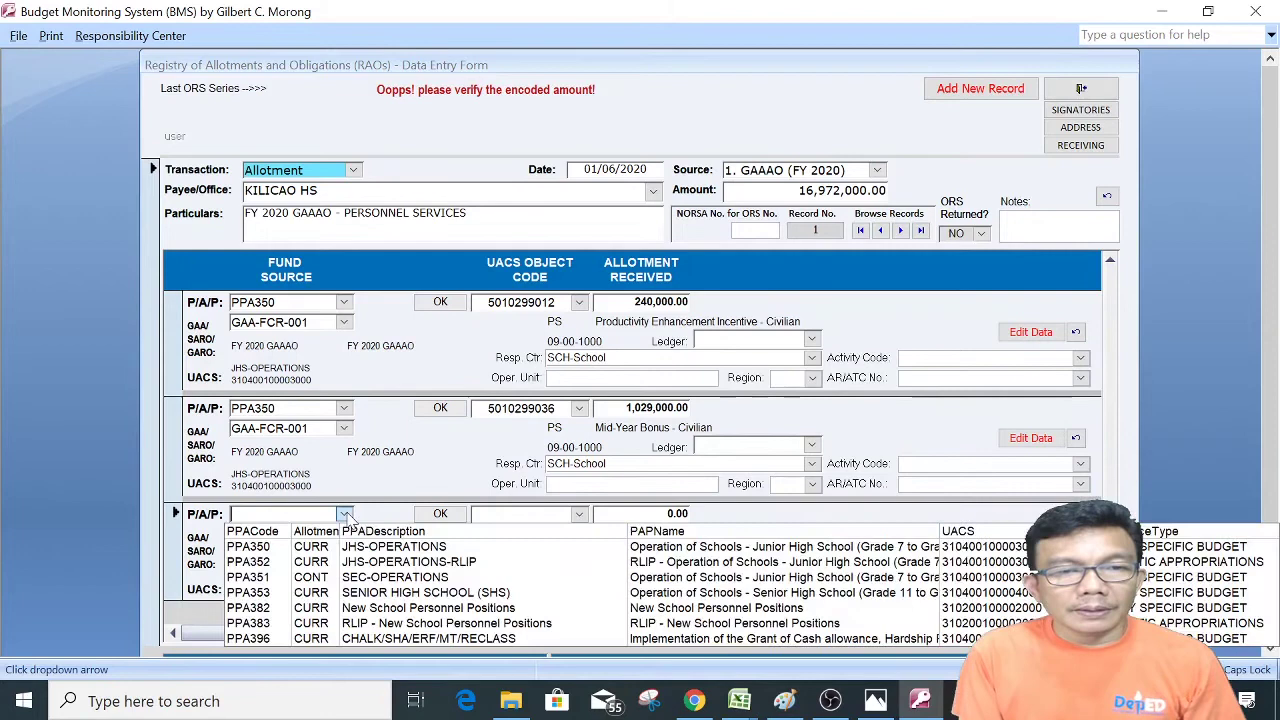
pyautogui.click(305, 547)
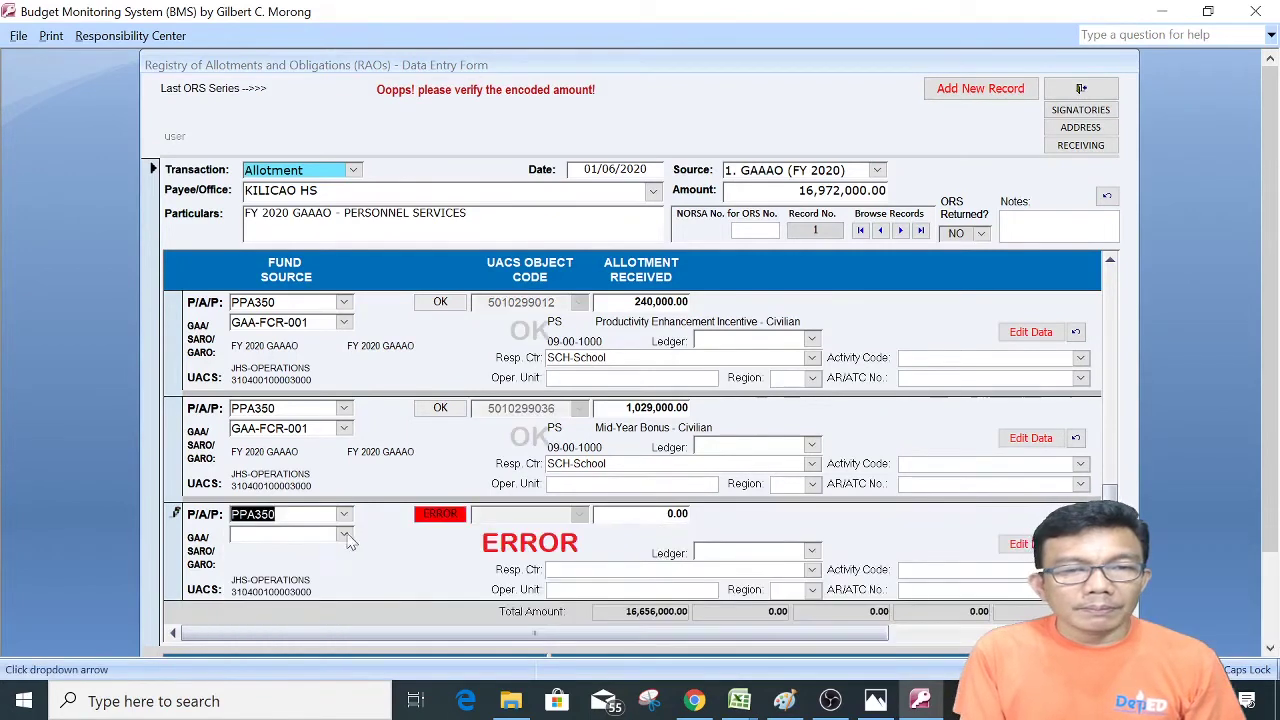
pyautogui.click(344, 535)
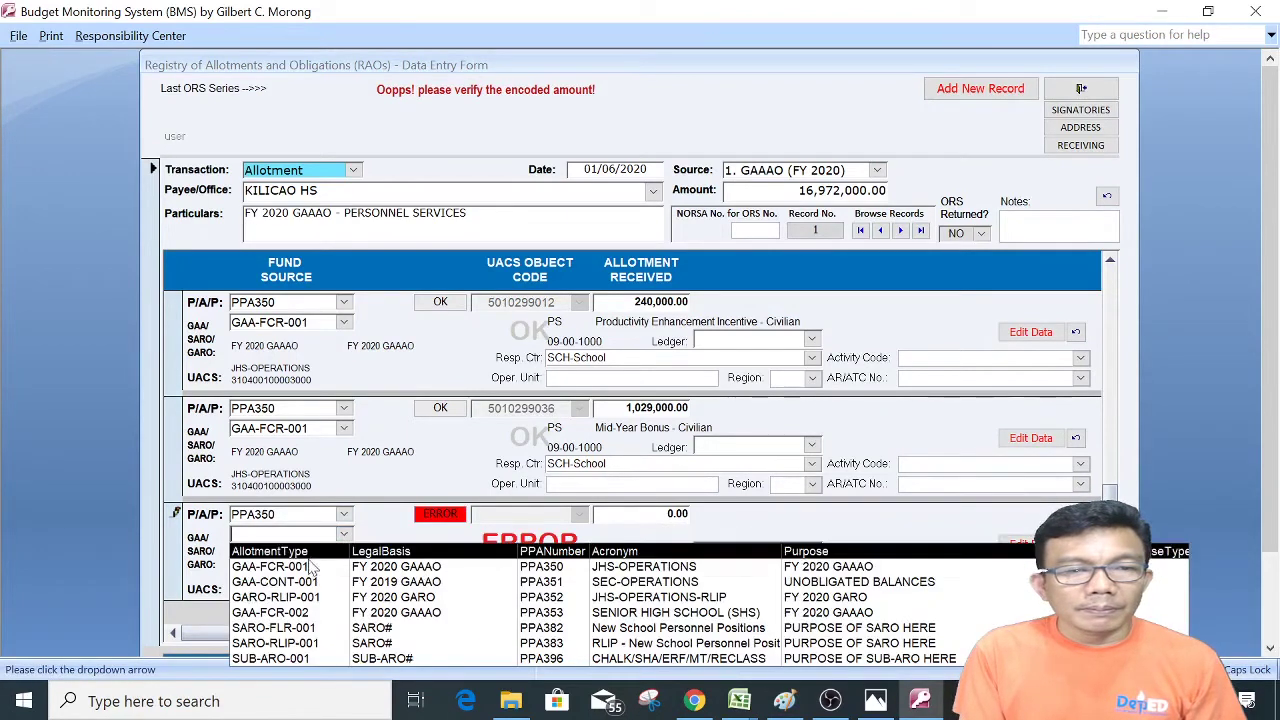
pyautogui.click(310, 566)
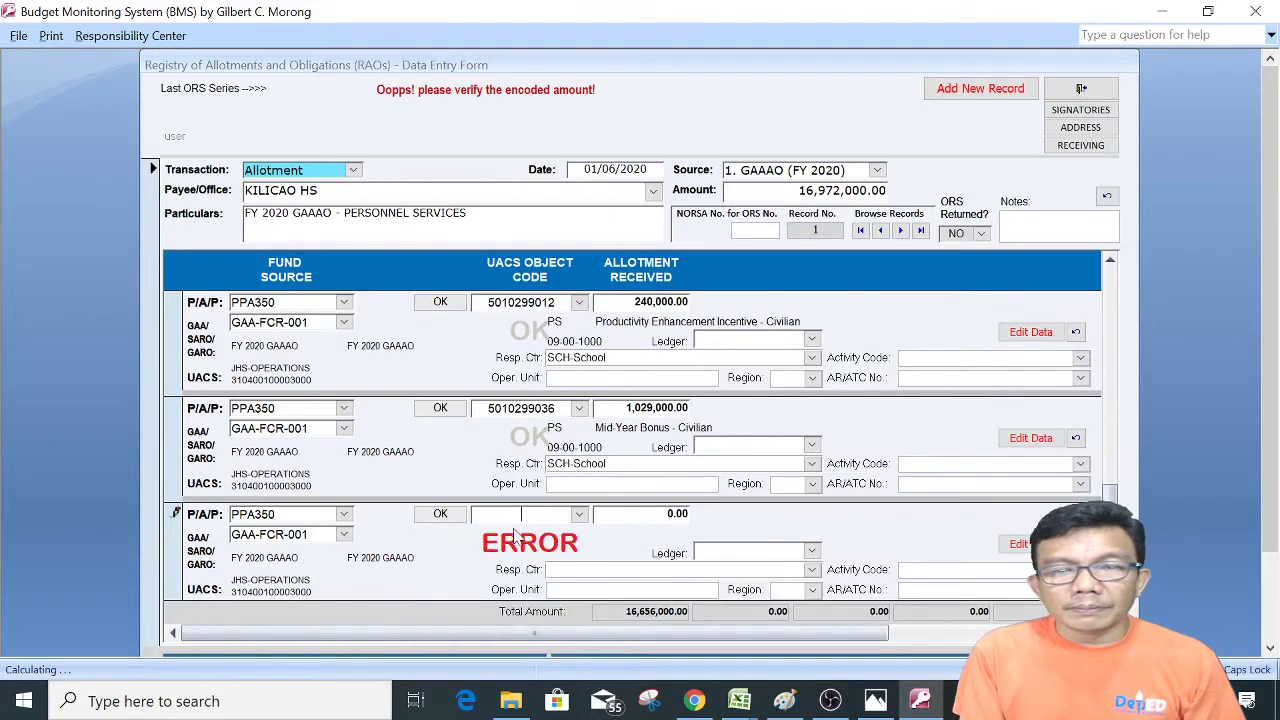
pyautogui.click(579, 515)
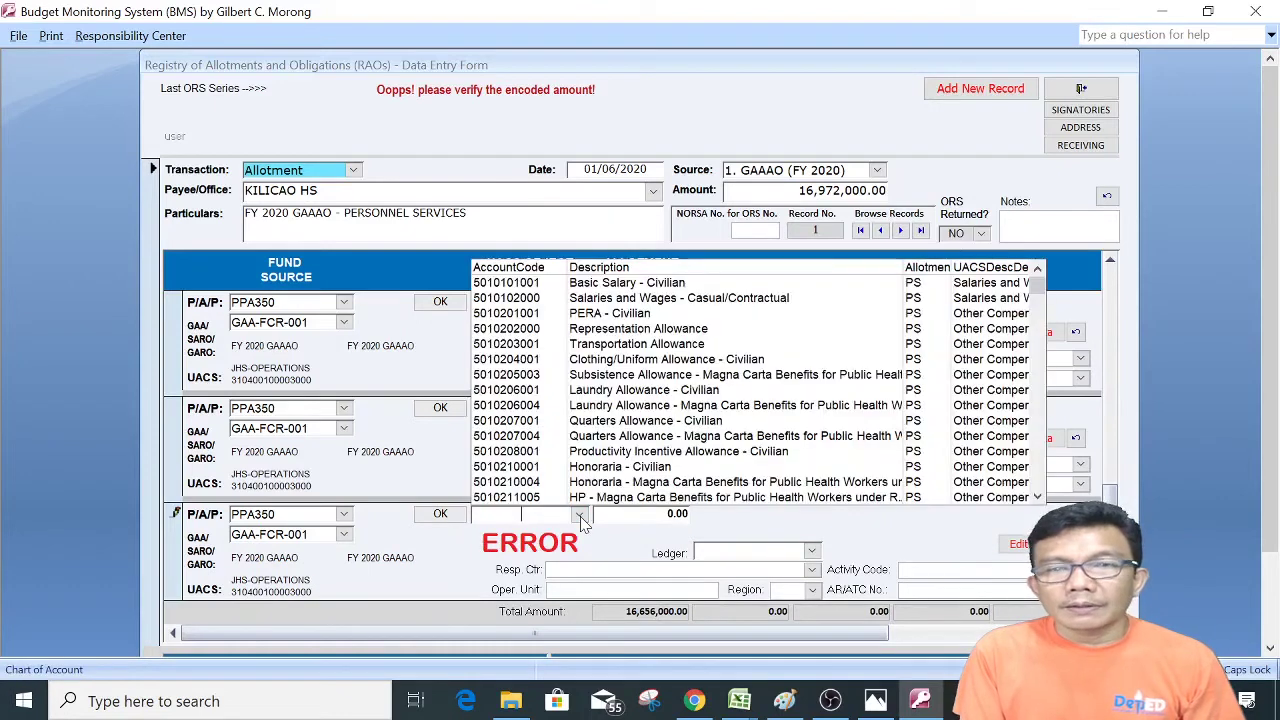
pyautogui.click(1038, 468)
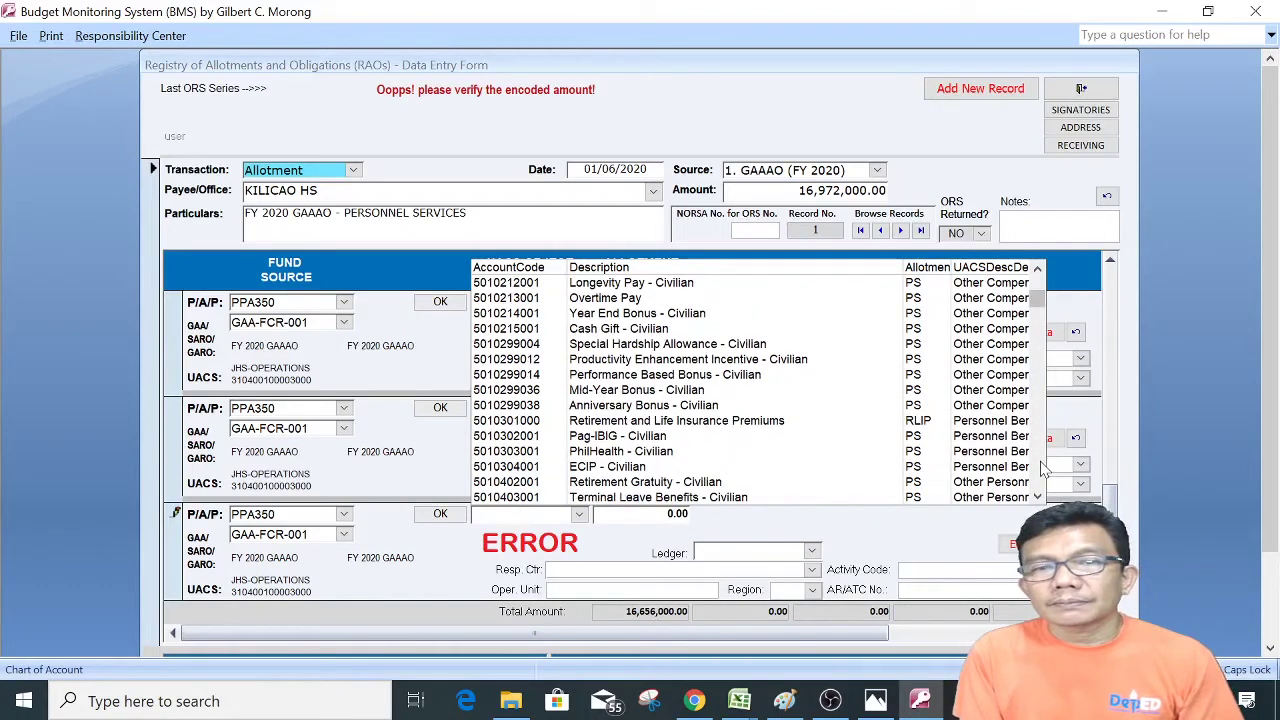
pyautogui.click(784, 437)
# - Set the Pag-IBIG line's allotment received to 58,000 and its responsibility center to SCH-School, and move on to a new line
pyautogui.press('Tab')
pyautogui.write('5')
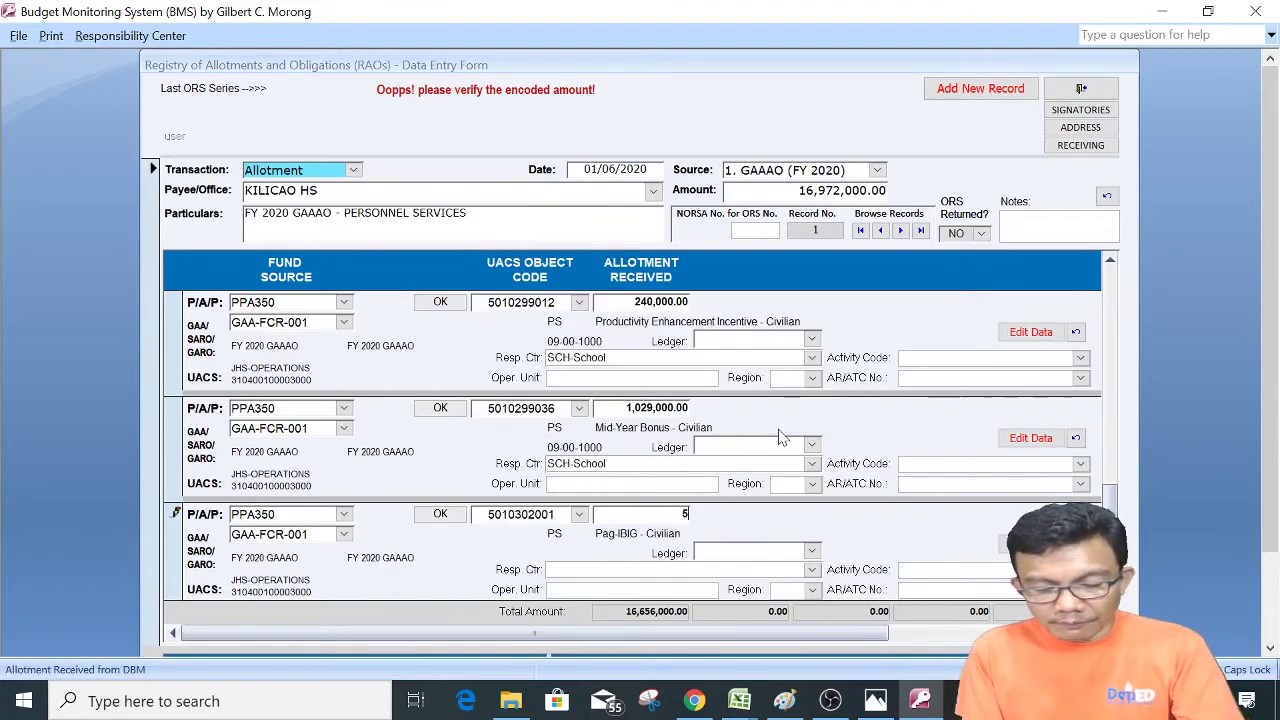
pyautogui.write('8,00000')
pyautogui.press('Tab')
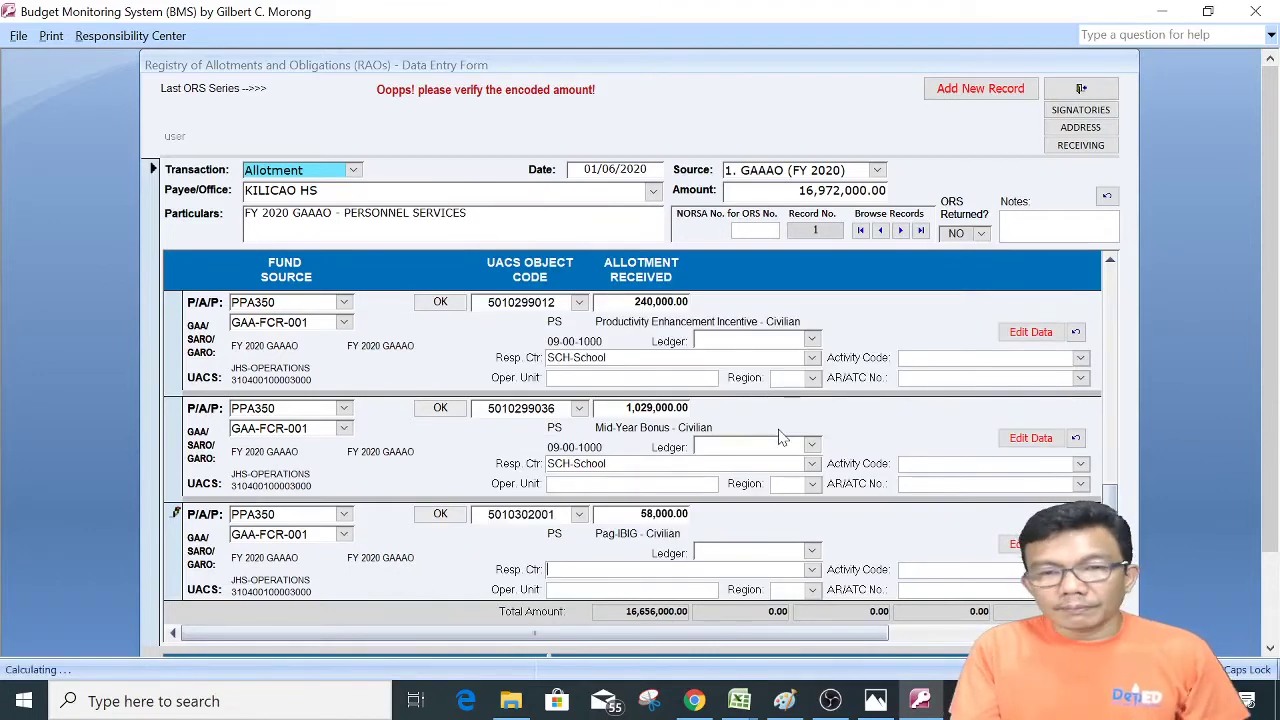
pyautogui.press('Tab')
pyautogui.press('Tab')
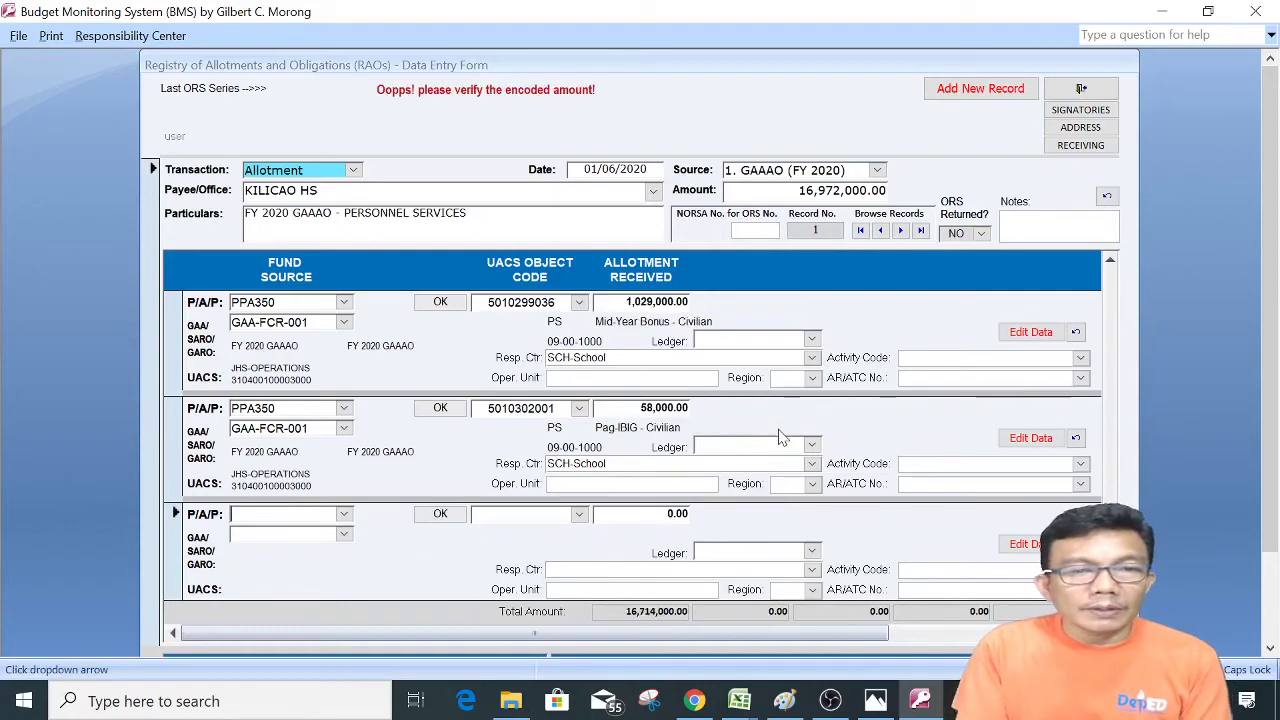
pyautogui.click(343, 514)
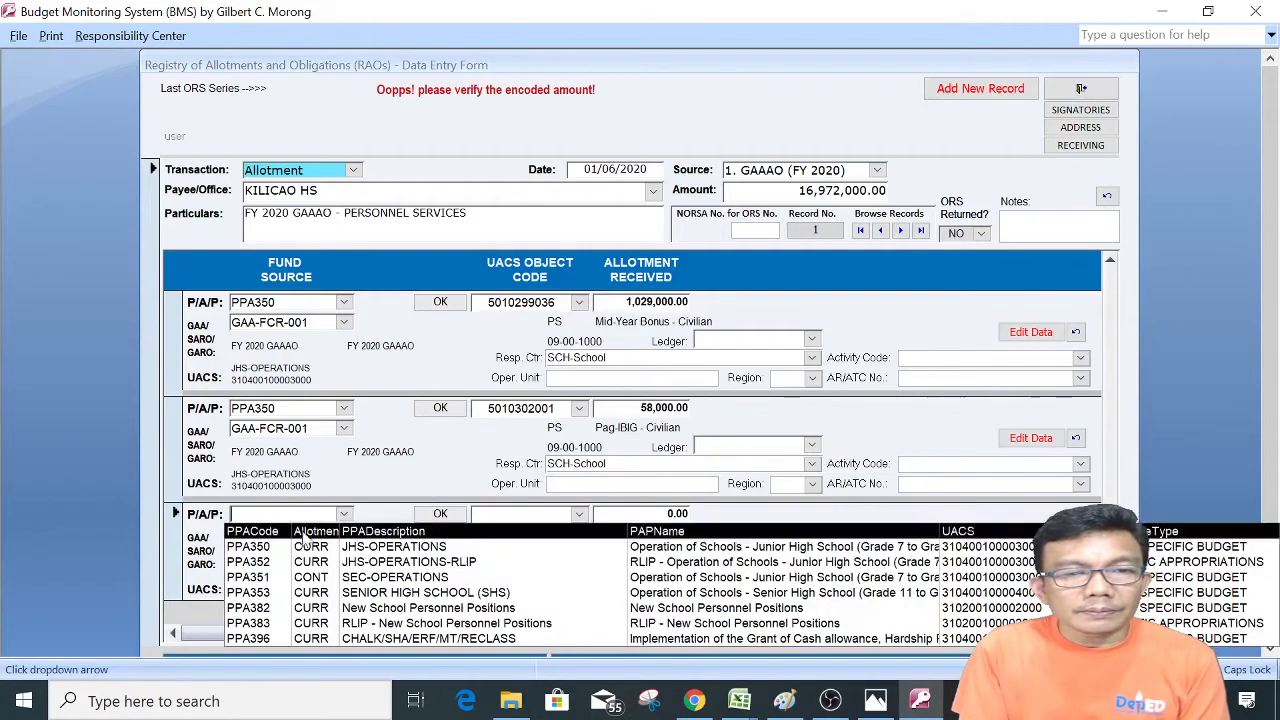
pyautogui.click(265, 543)
pyautogui.click(343, 534)
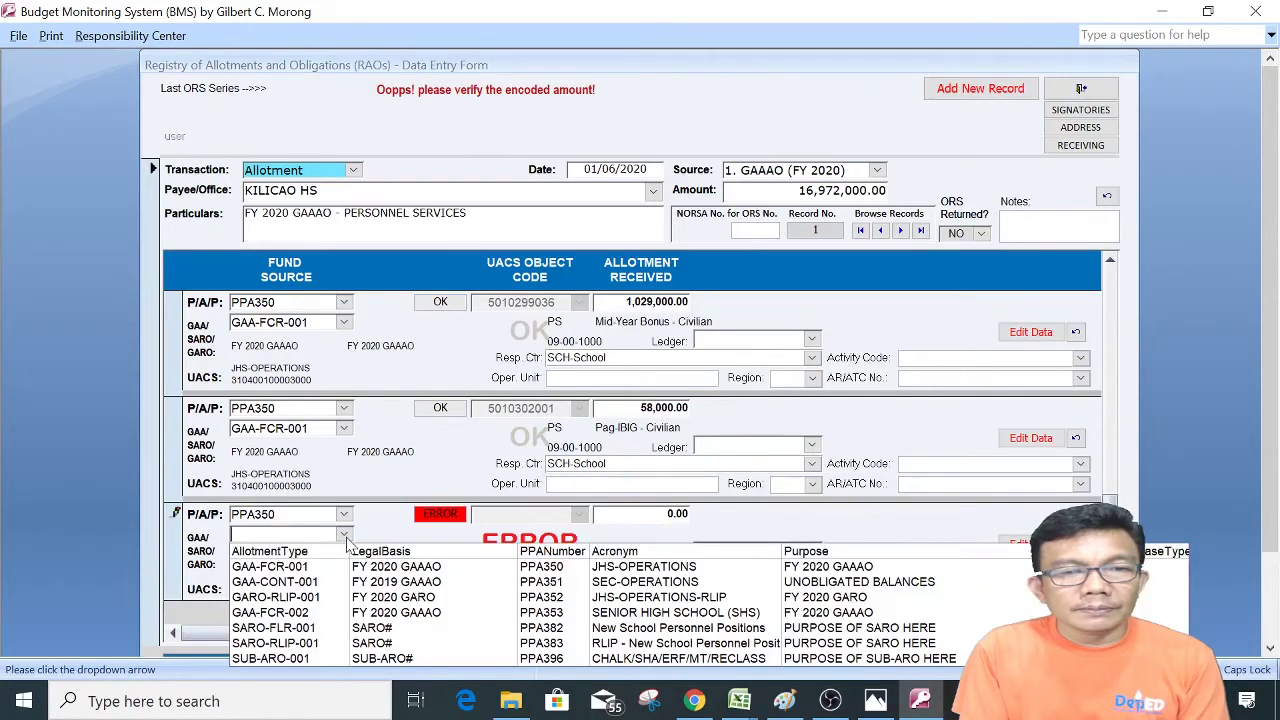
pyautogui.click(303, 570)
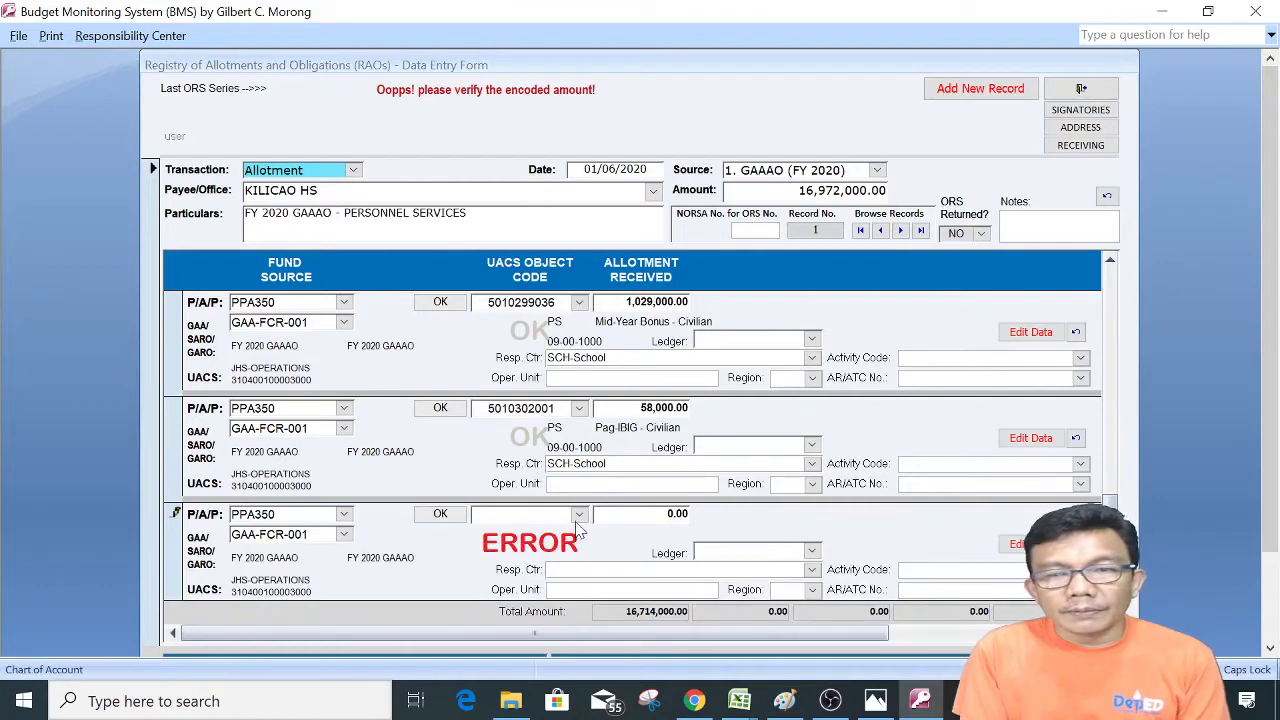
pyautogui.click(579, 514)
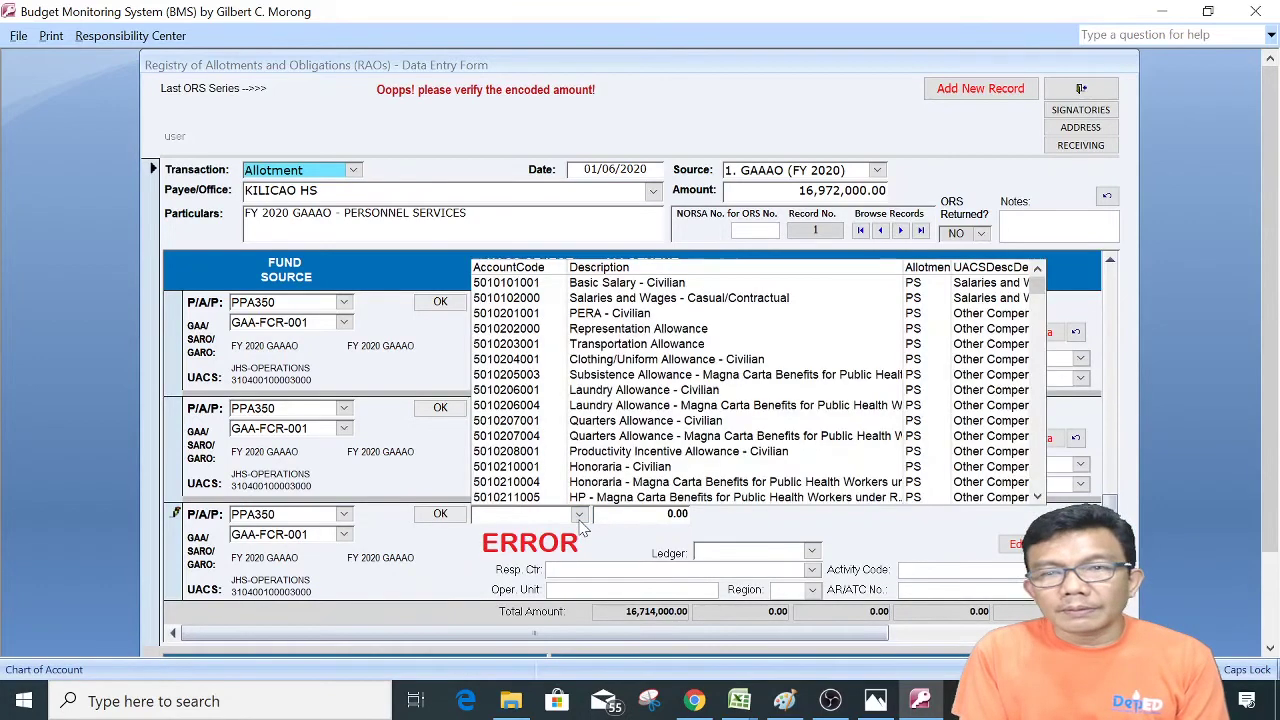
pyautogui.click(1040, 455)
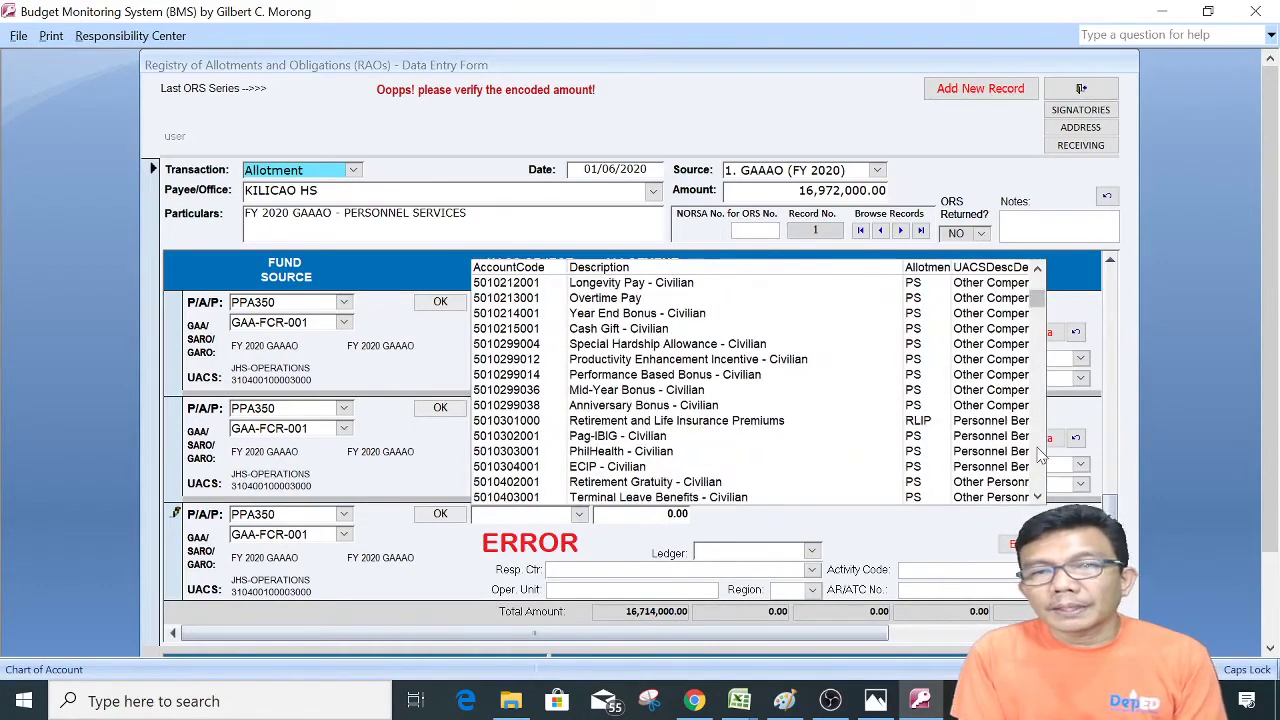
pyautogui.click(632, 451)
pyautogui.press('Tab')
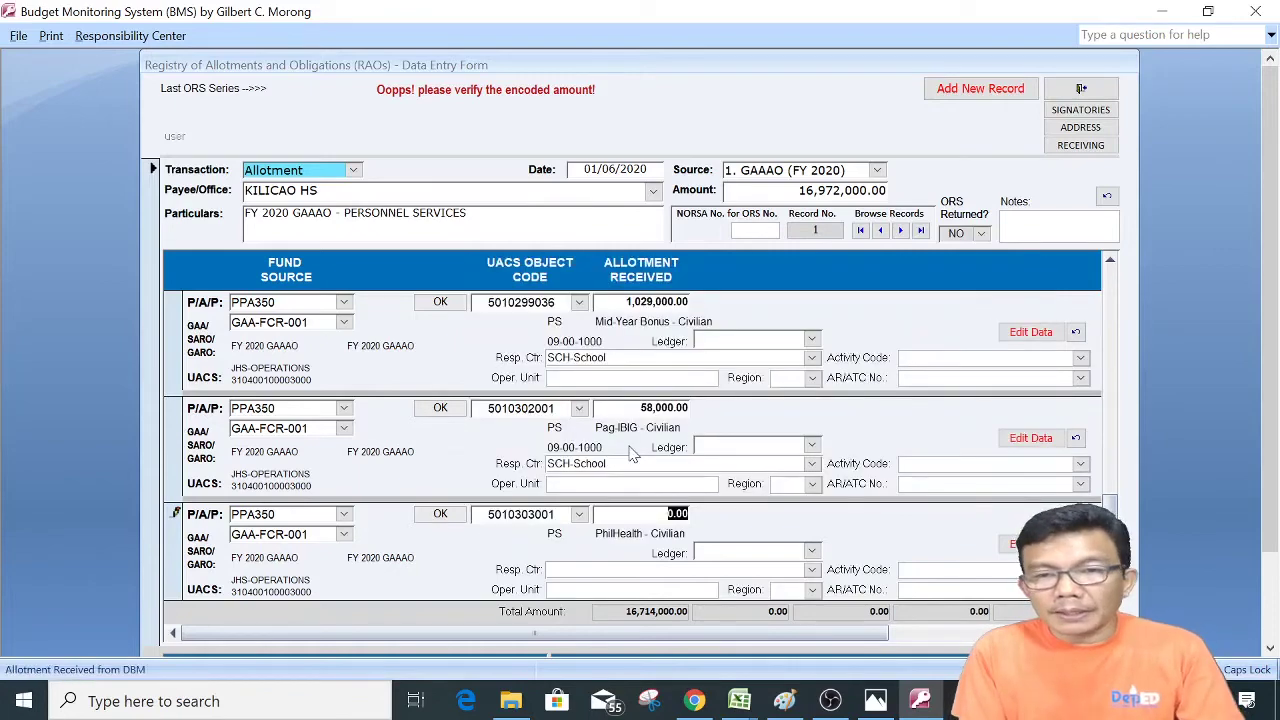
# - Look up Kilicao High School's PhilHealth - Civilian amount in the BP 201 Excel workbook, and return to the Budget Monitoring System
pyautogui.moveTo(739, 700)
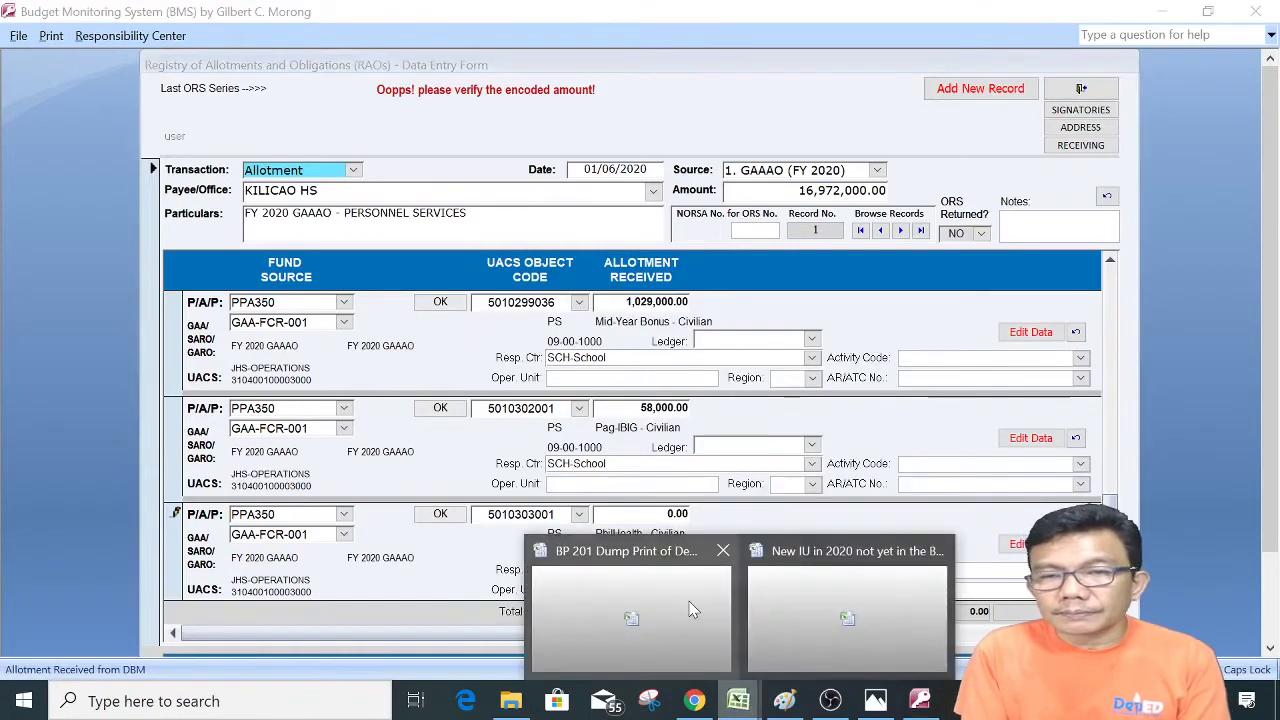
pyautogui.click(688, 603)
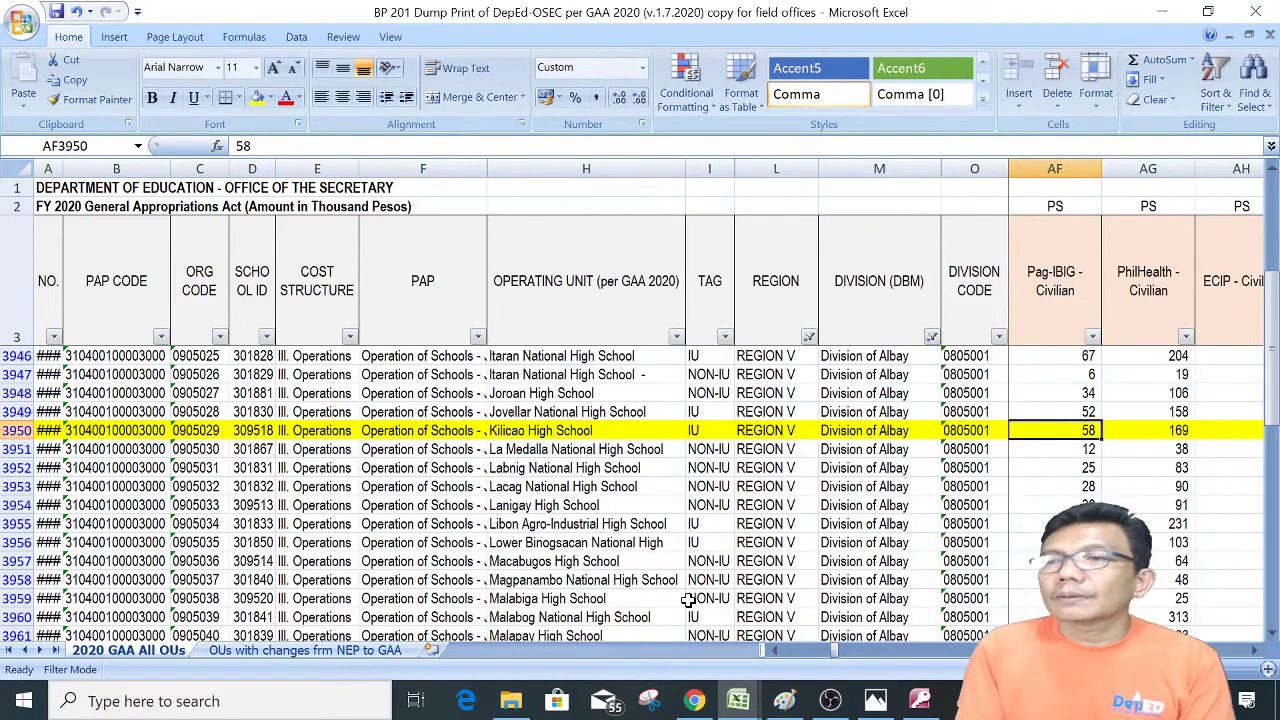
pyautogui.press('Right')
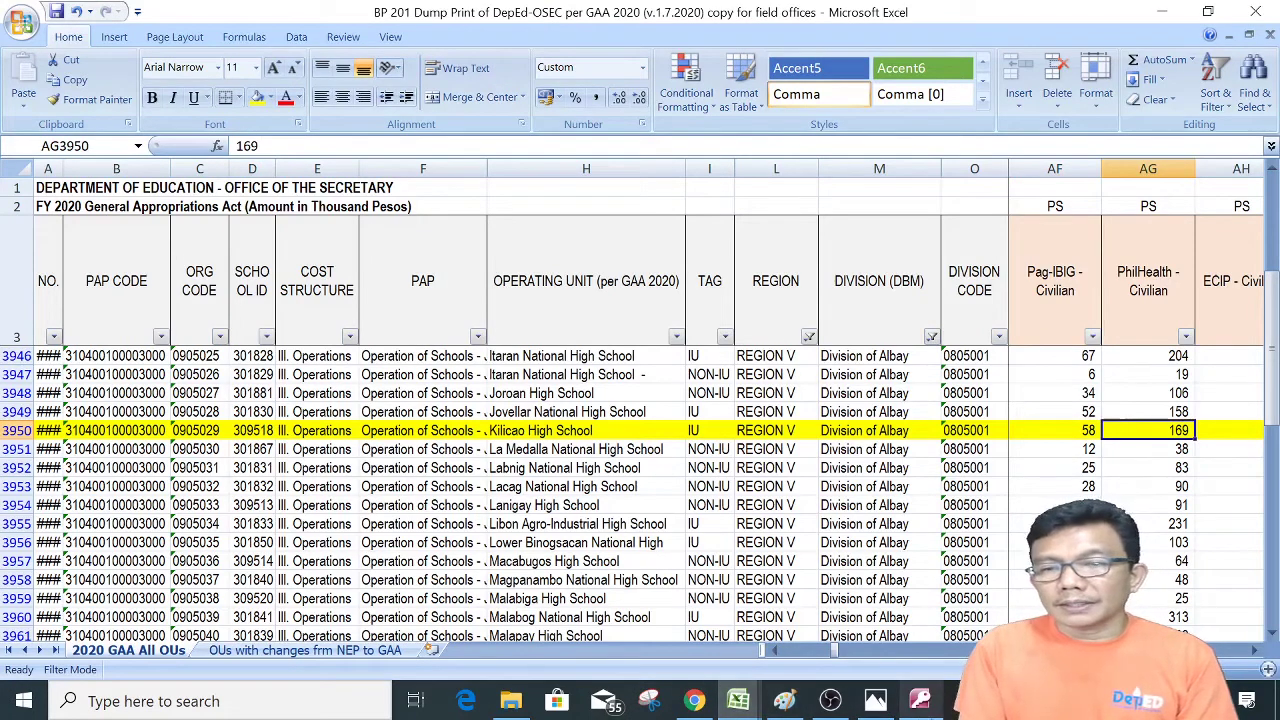
pyautogui.click(936, 704)
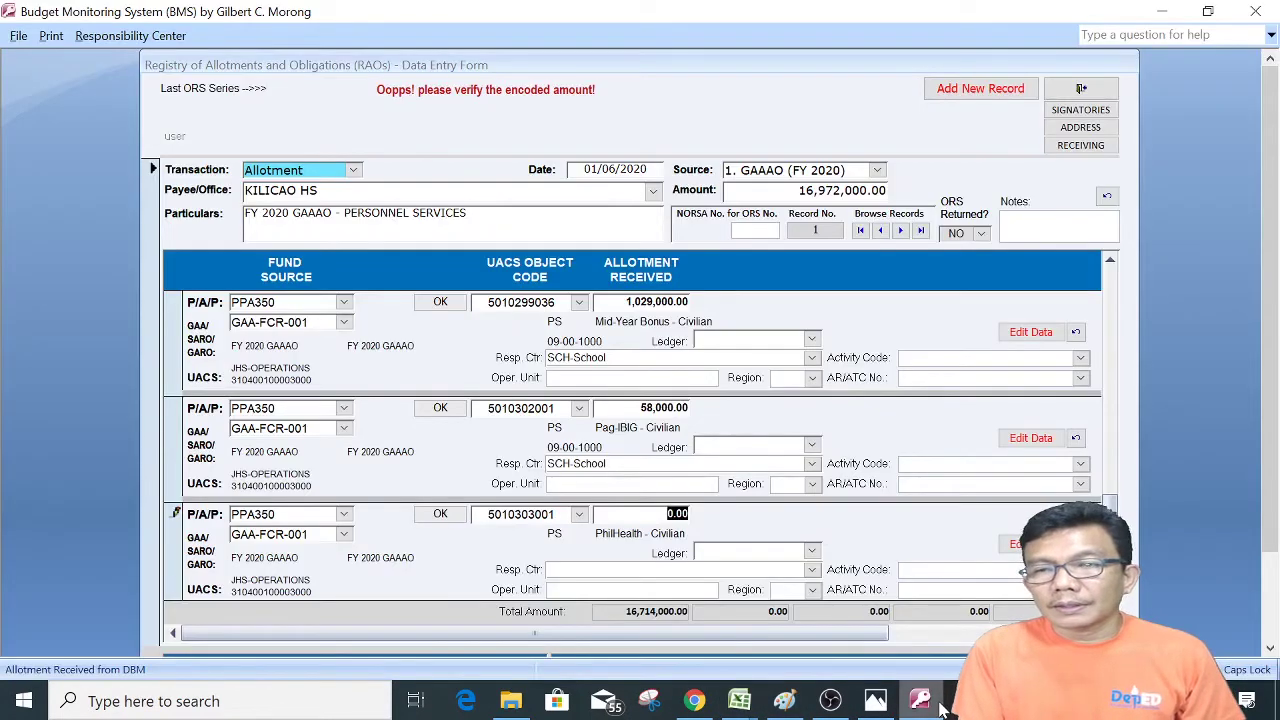
# - Set the PhilHealth line's allotment received to 169000 and its responsibility center to SCH-School, and move on to a new line
pyautogui.write('169000')
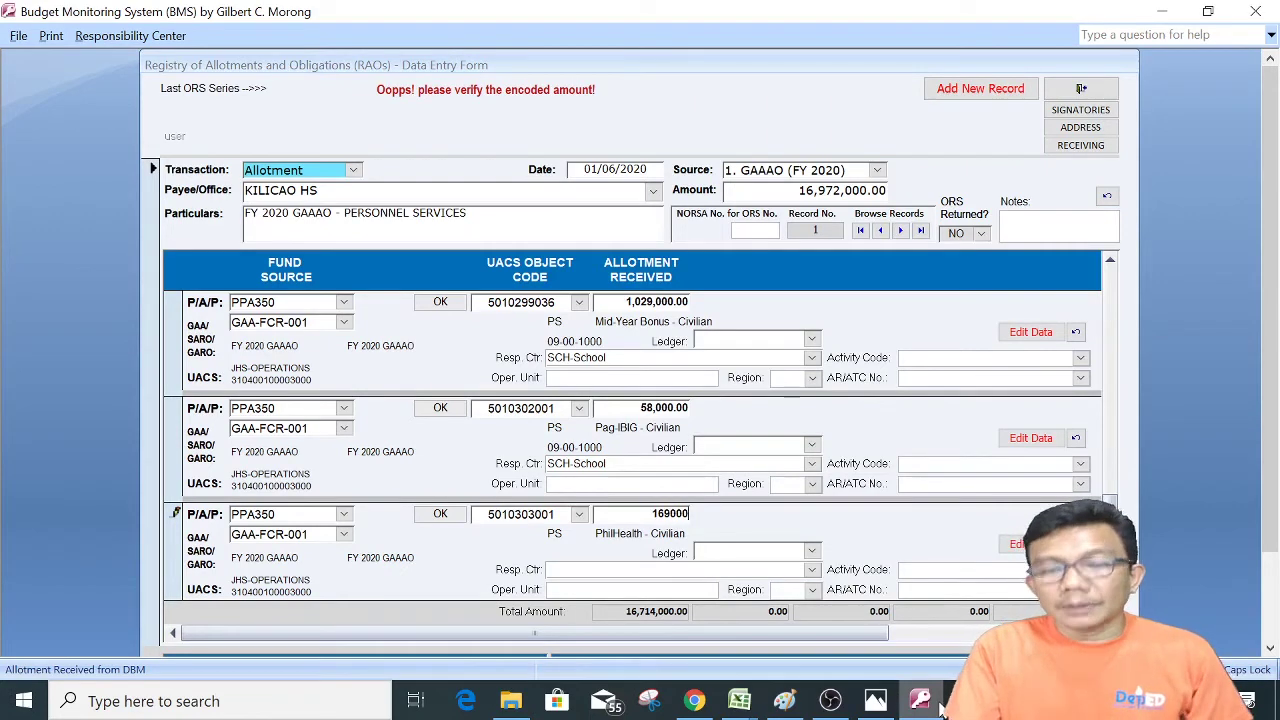
pyautogui.press('Return')
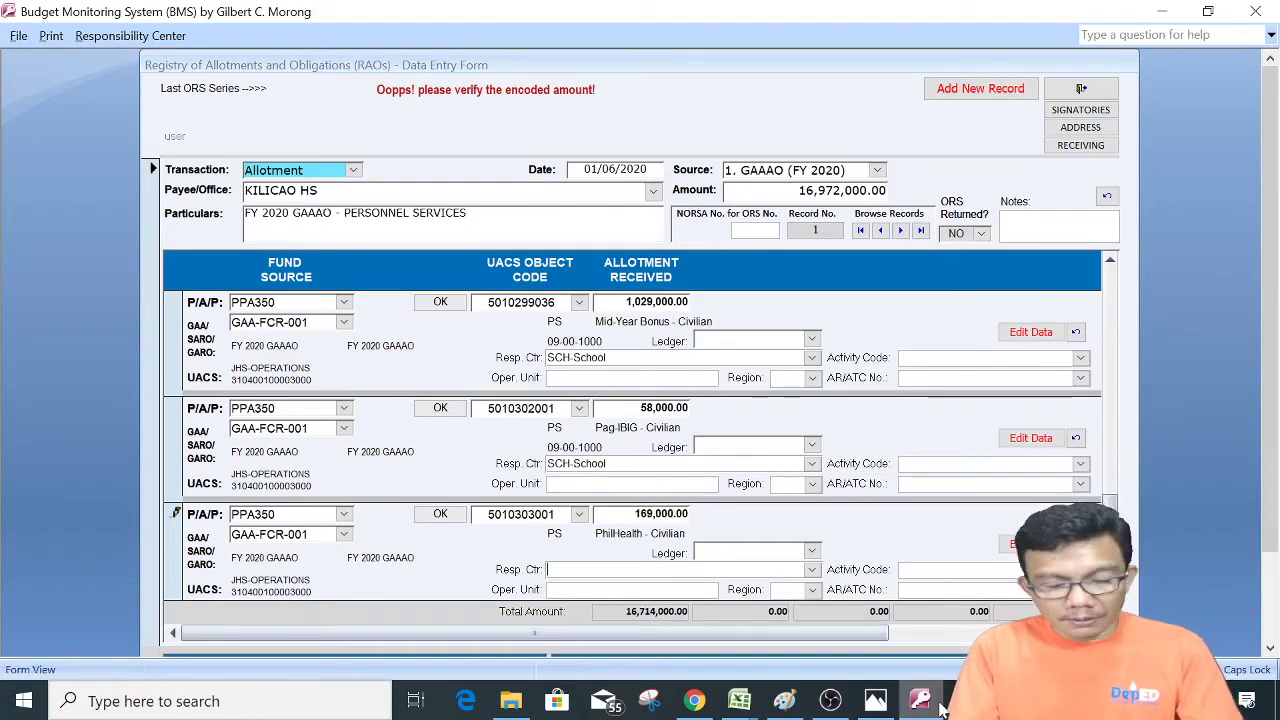
pyautogui.press('Return')
pyautogui.press('Return')
pyautogui.press('Return')
pyautogui.press('Return')
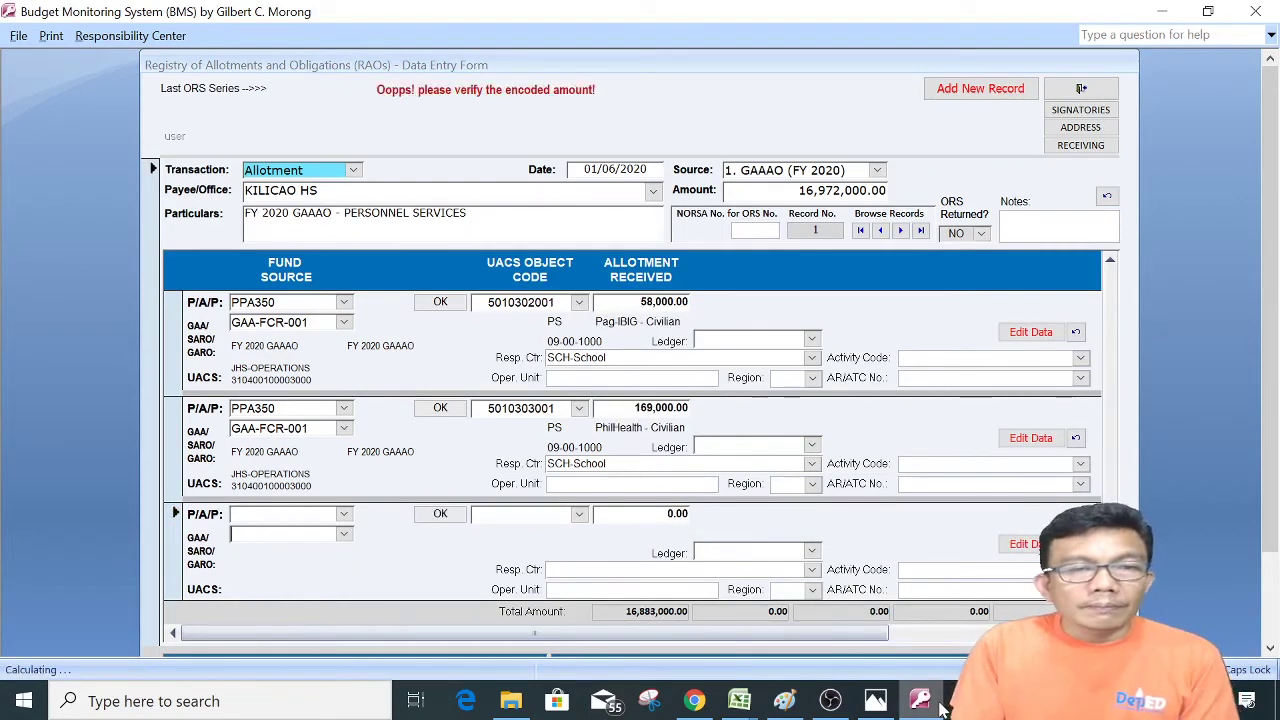
pyautogui.click(345, 514)
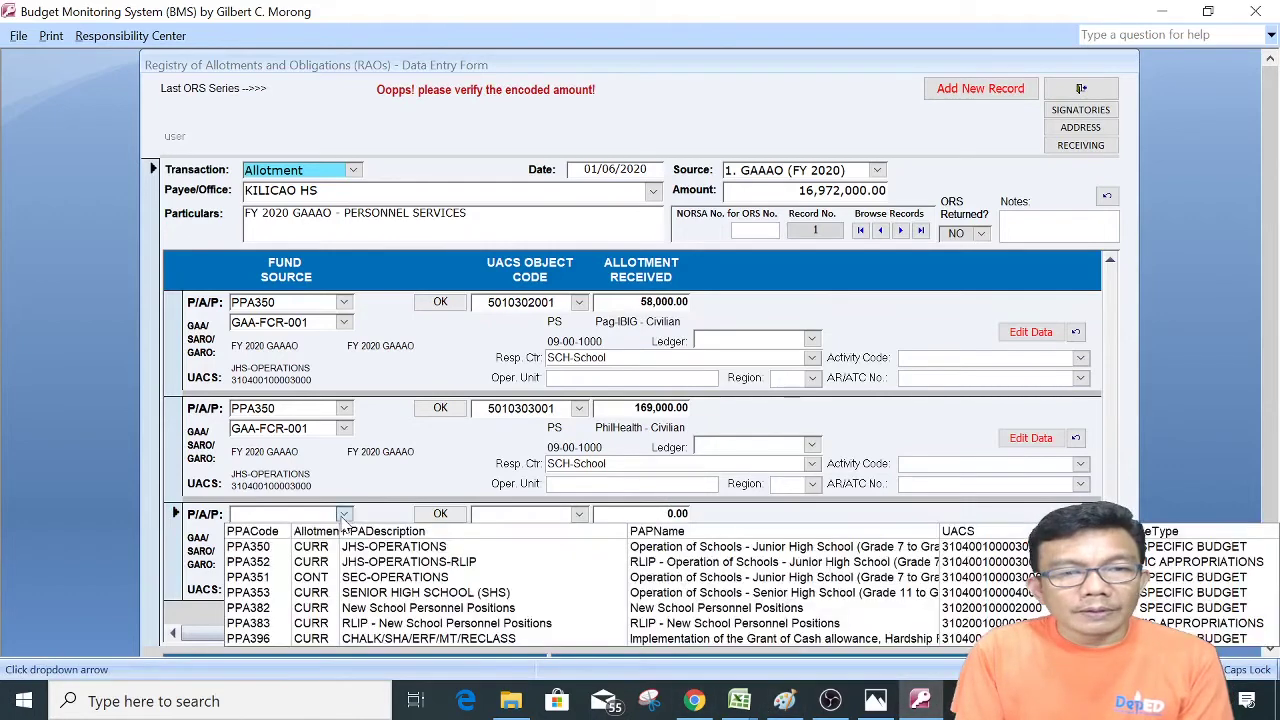
pyautogui.click(308, 548)
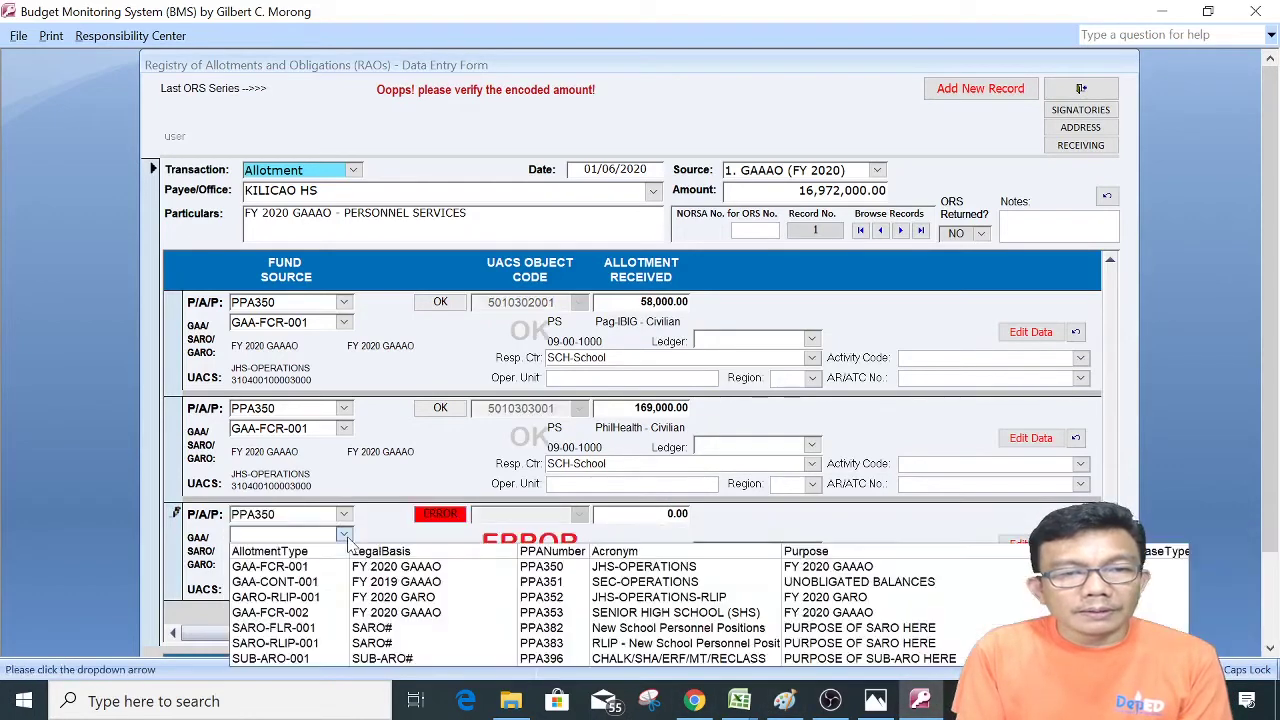
pyautogui.click(580, 514)
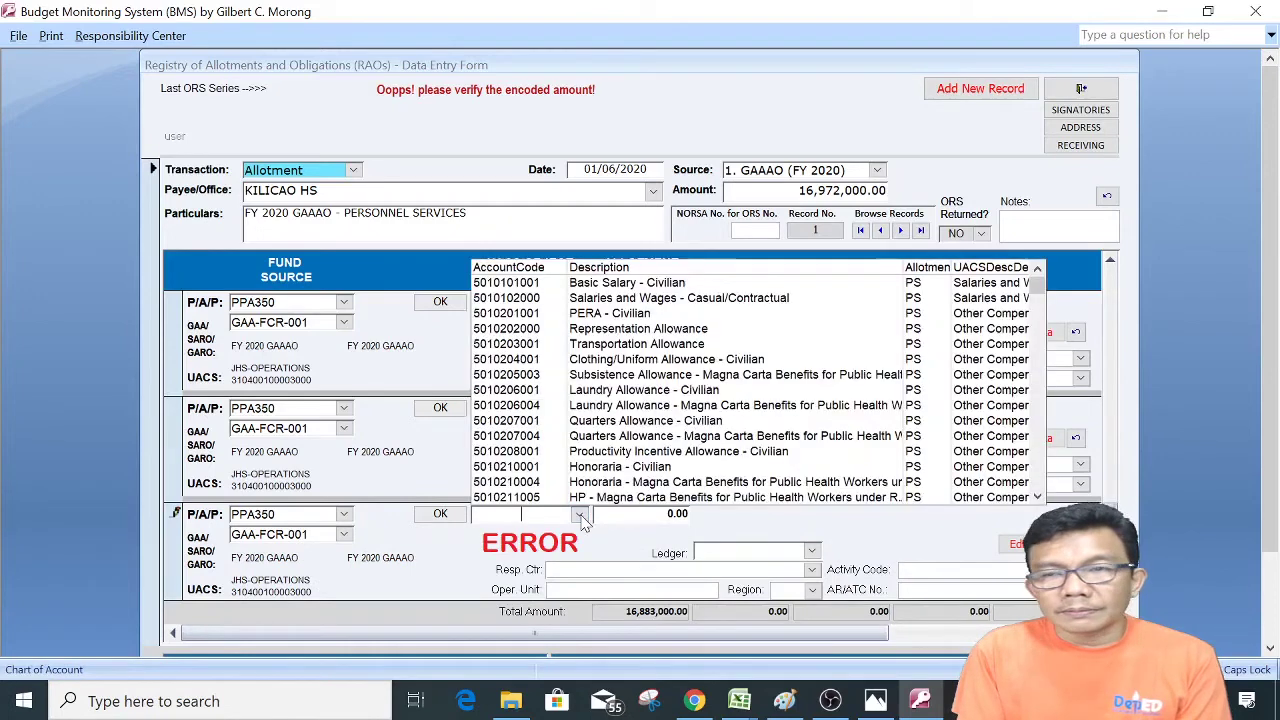
pyautogui.scroll(-5, 1040, 480)
pyautogui.click(1010, 467)
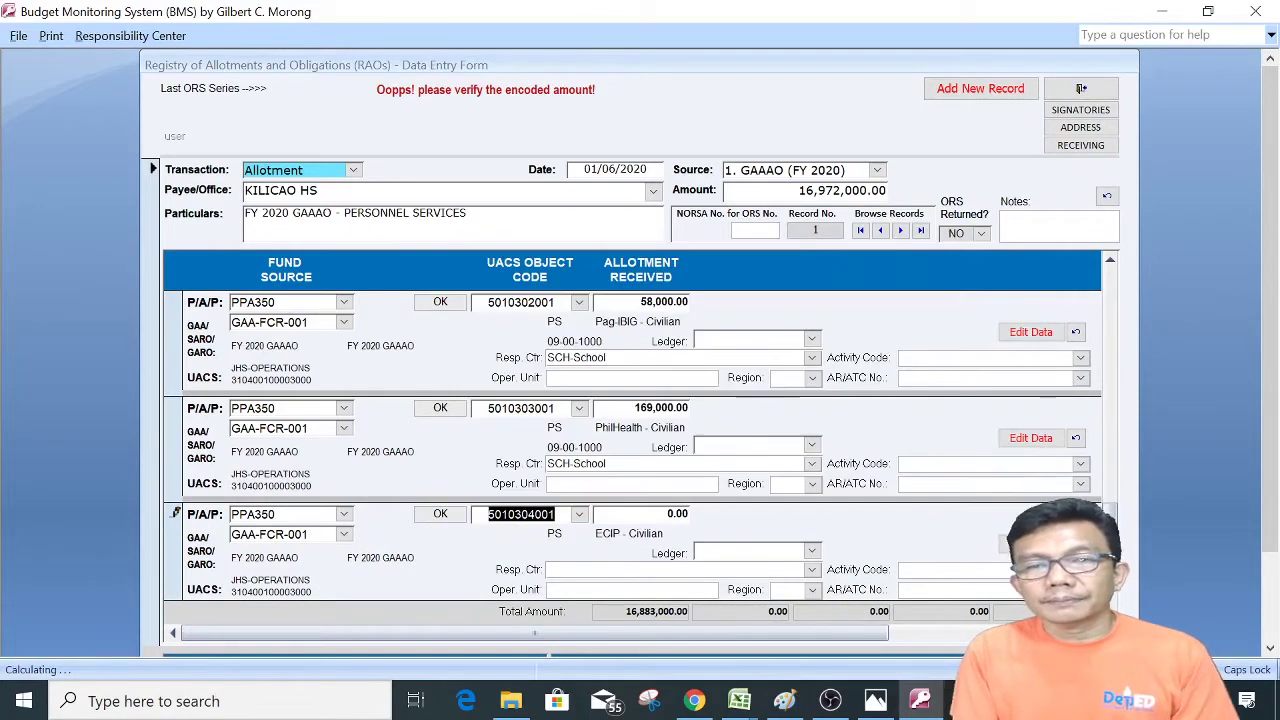
pyautogui.click(677, 513)
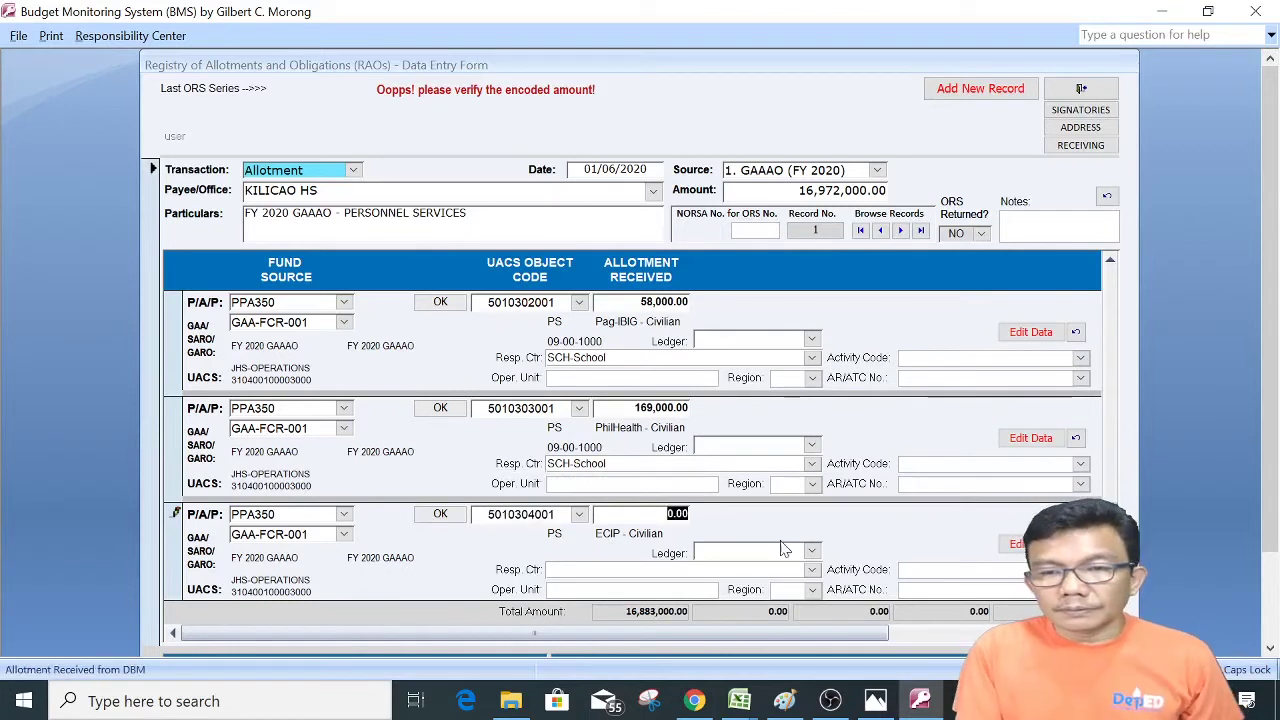
# - Look up Kilicao High School's ECIP - Civilian amount in the BP 201 Excel workbook, and return to the Budget Monitoring System
pyautogui.click(738, 700)
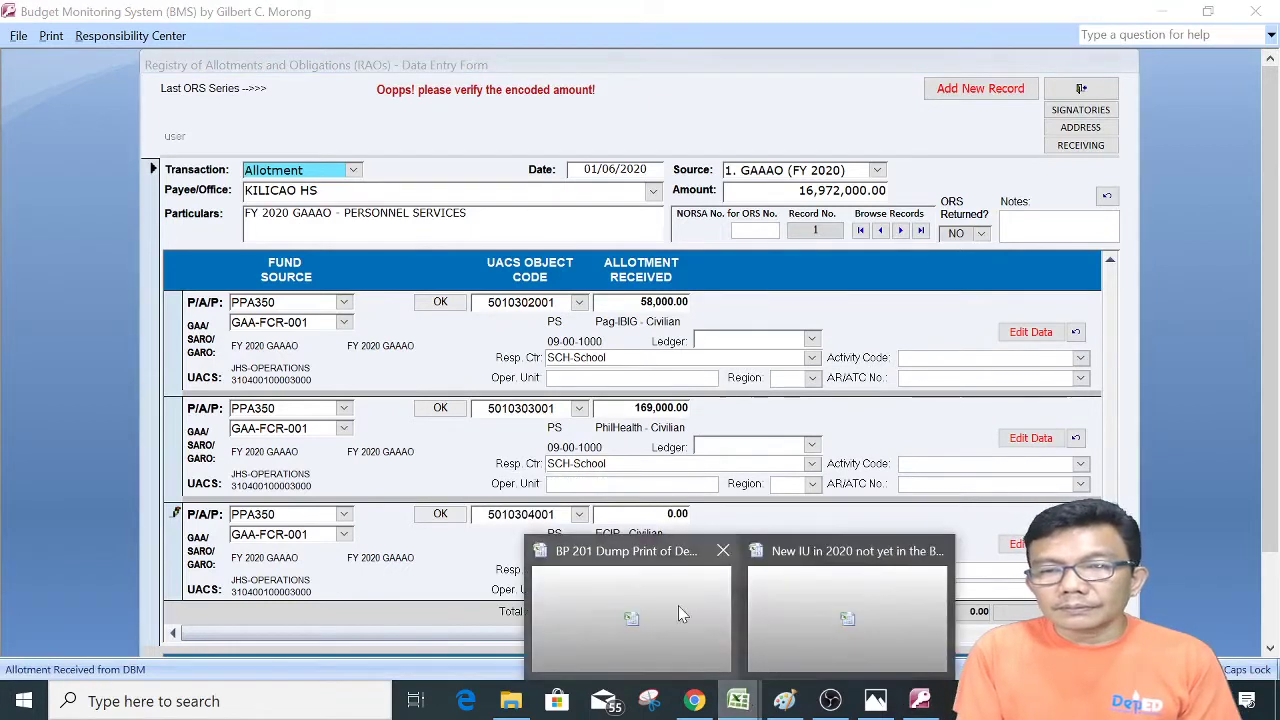
pyautogui.click(679, 613)
pyautogui.press('Right')
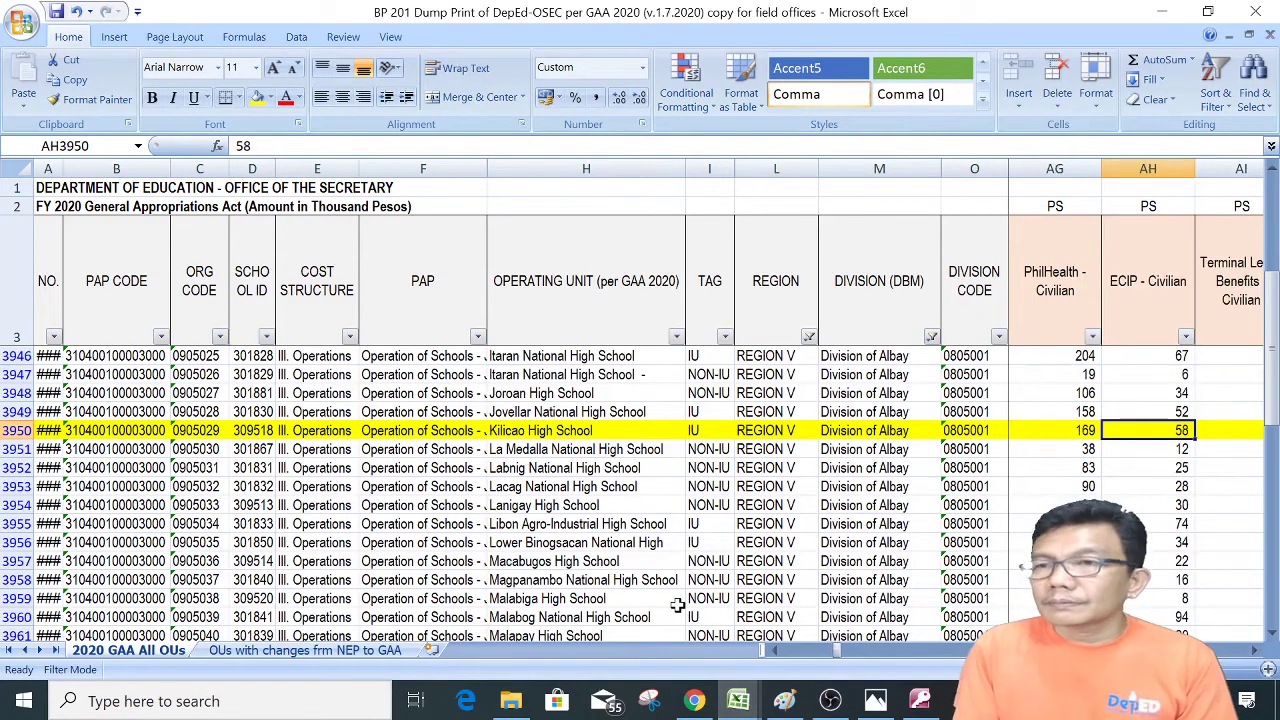
pyautogui.click(917, 706)
# - Set the ECIP line's allotment received to 58,000 and its responsibility center to SCH-School, and move on to a new line
pyautogui.write('5')
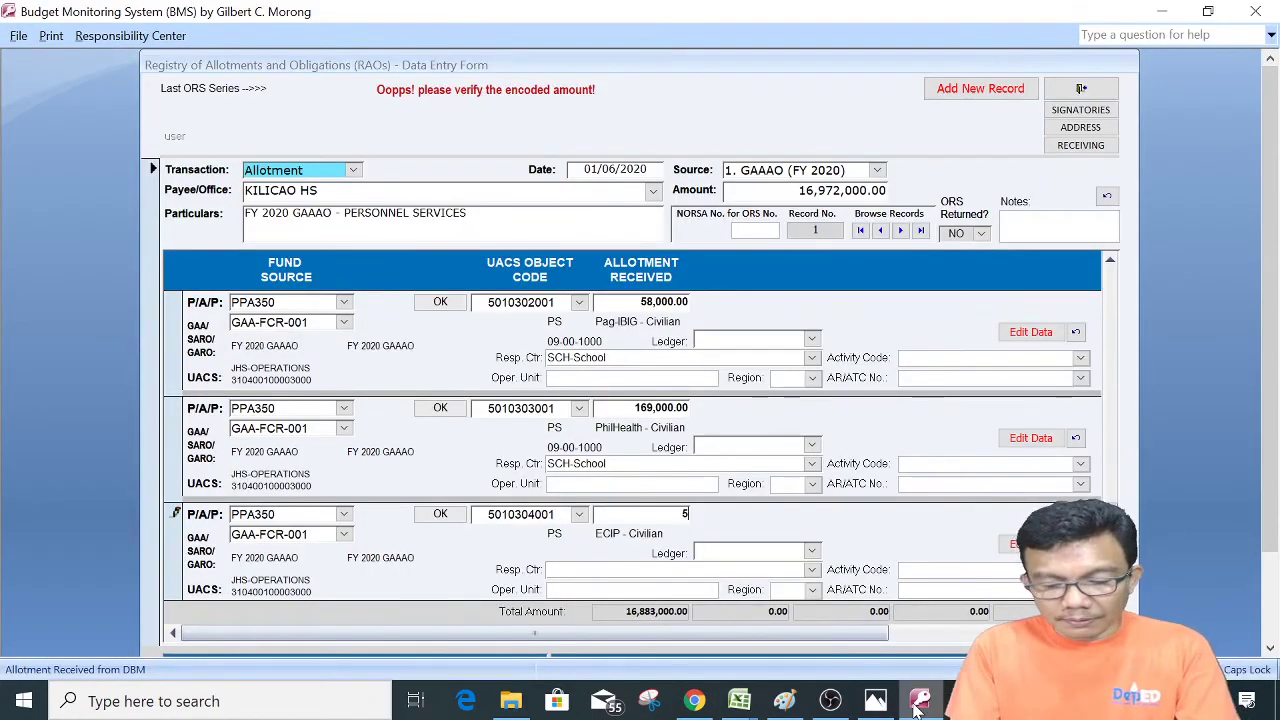
pyautogui.write('8,000')
pyautogui.press('Tab')
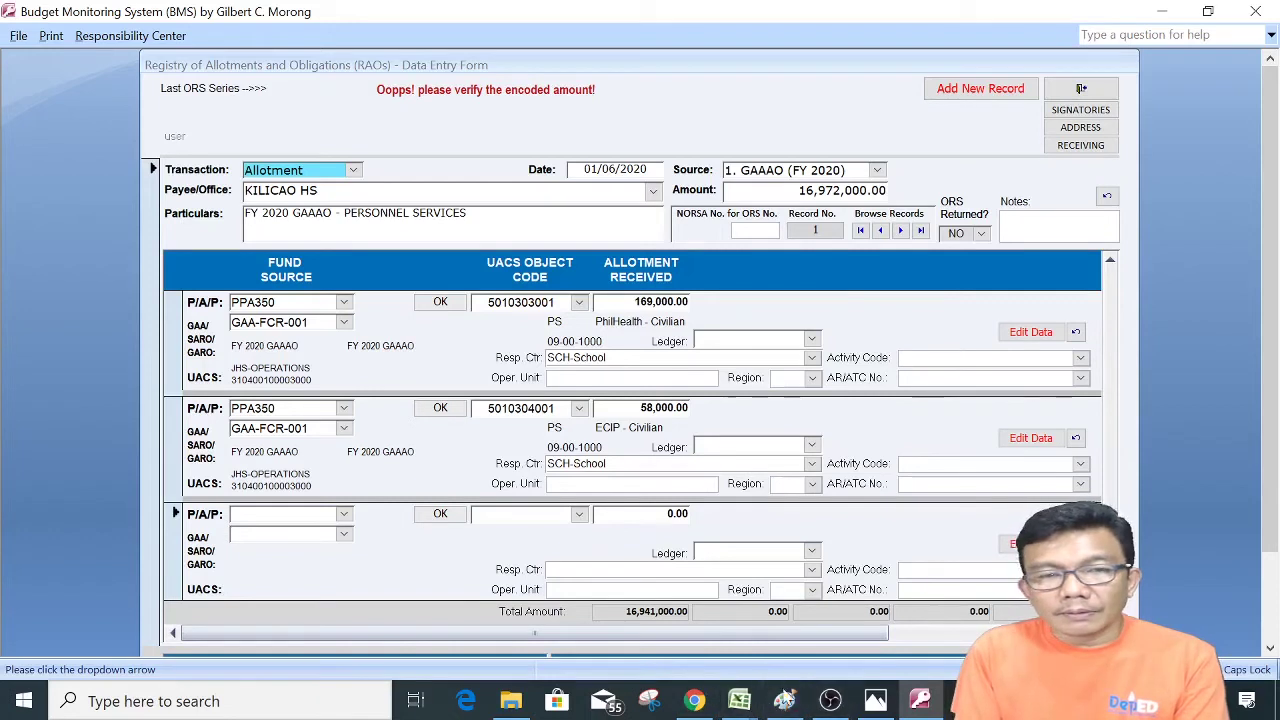
# - Look up Kilicao High School's Lump-sum for Step Increments - Length of Service amount in the BP 201 Excel workbook, and return to the Budget Monitoring System
pyautogui.click(745, 703)
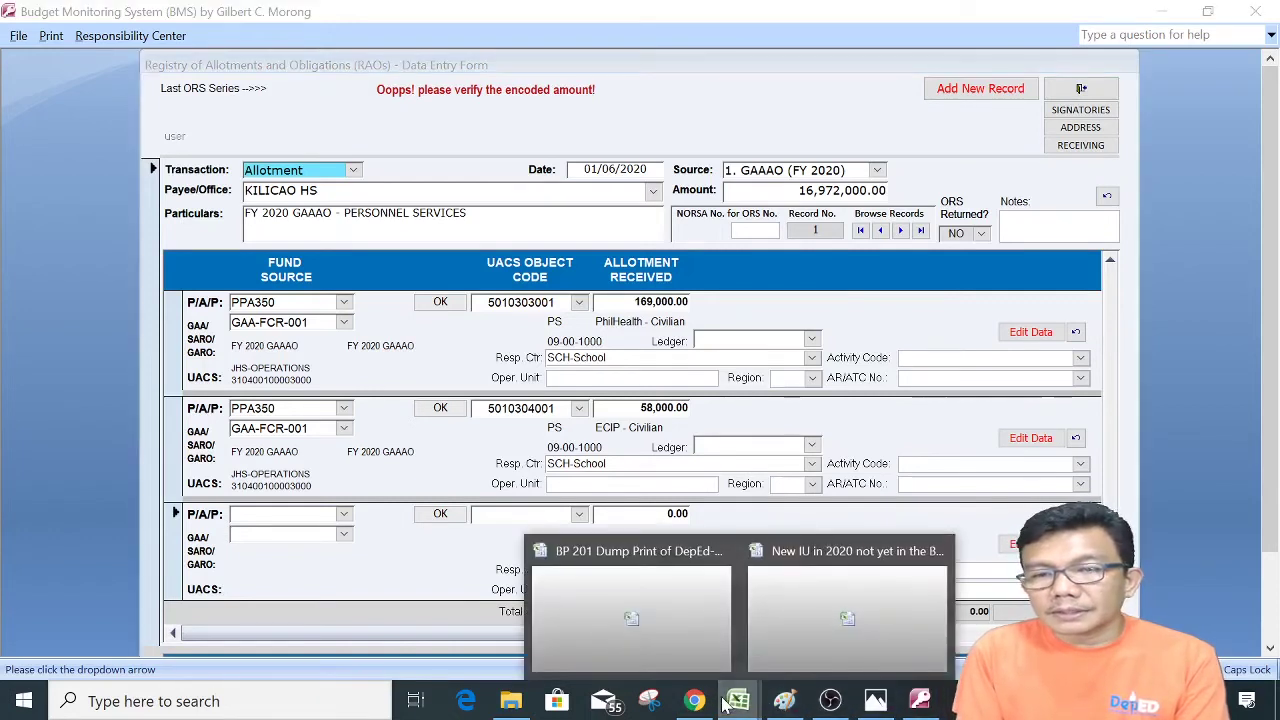
pyautogui.click(740, 701)
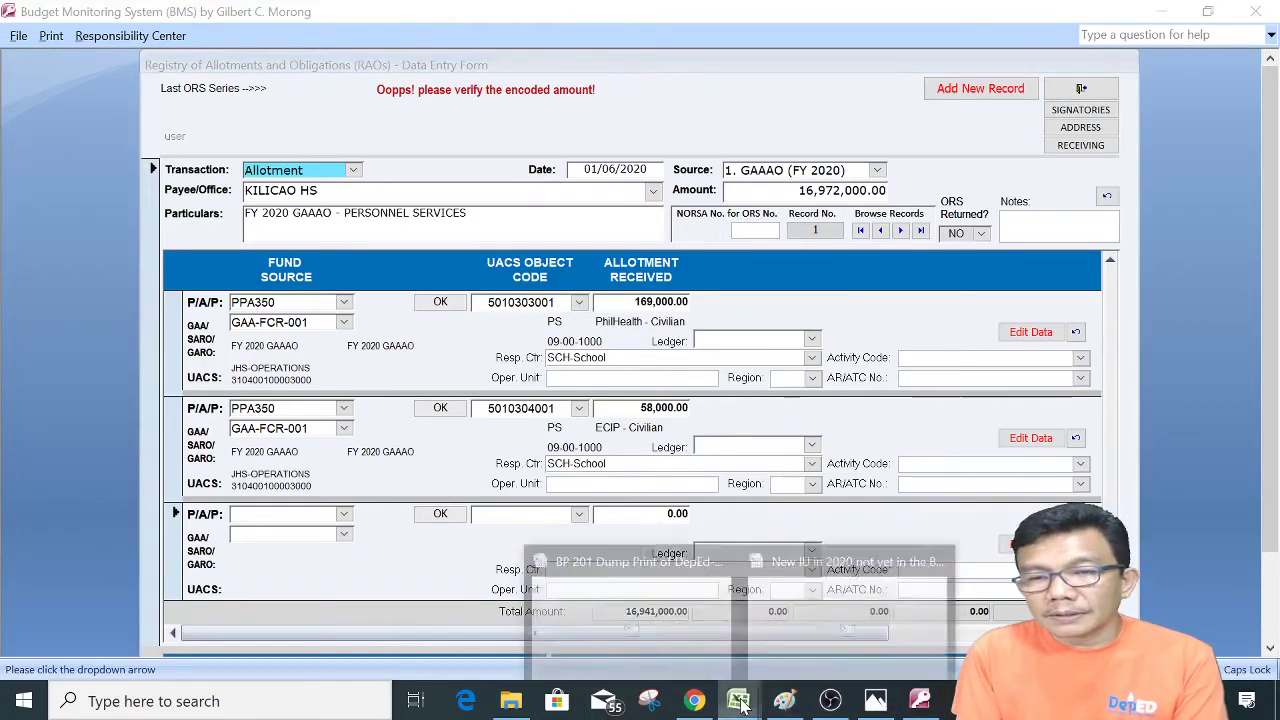
pyautogui.click(692, 627)
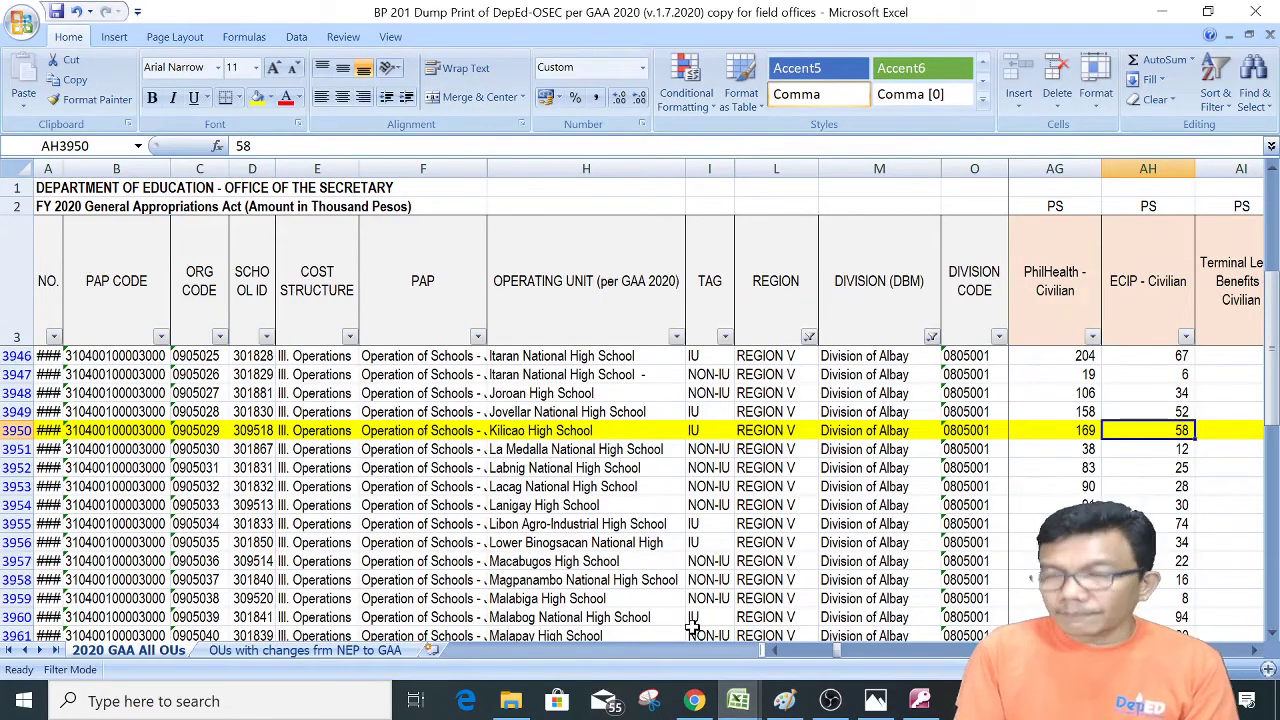
pyautogui.press('Right')
pyautogui.press('Right')
pyautogui.press('Right')
pyautogui.press('Right')
pyautogui.press('Right')
pyautogui.press('Right')
pyautogui.press('Right')
pyautogui.press('Right')
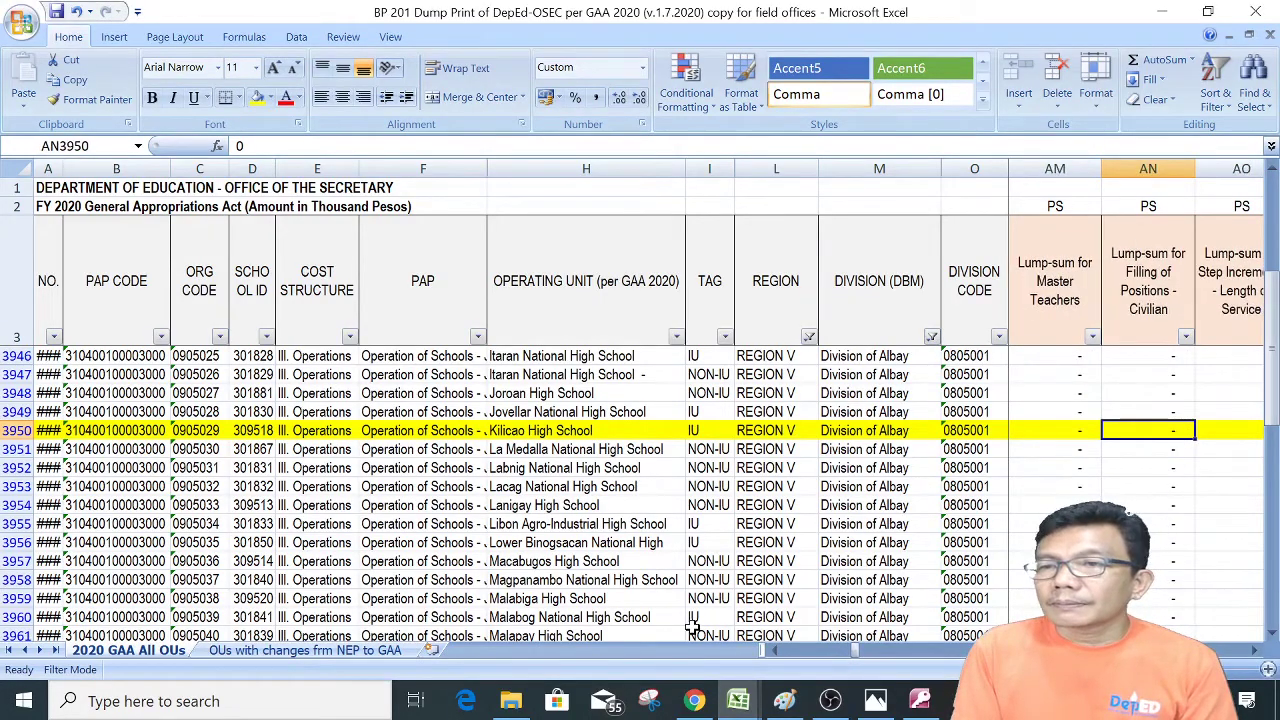
pyautogui.press('Left')
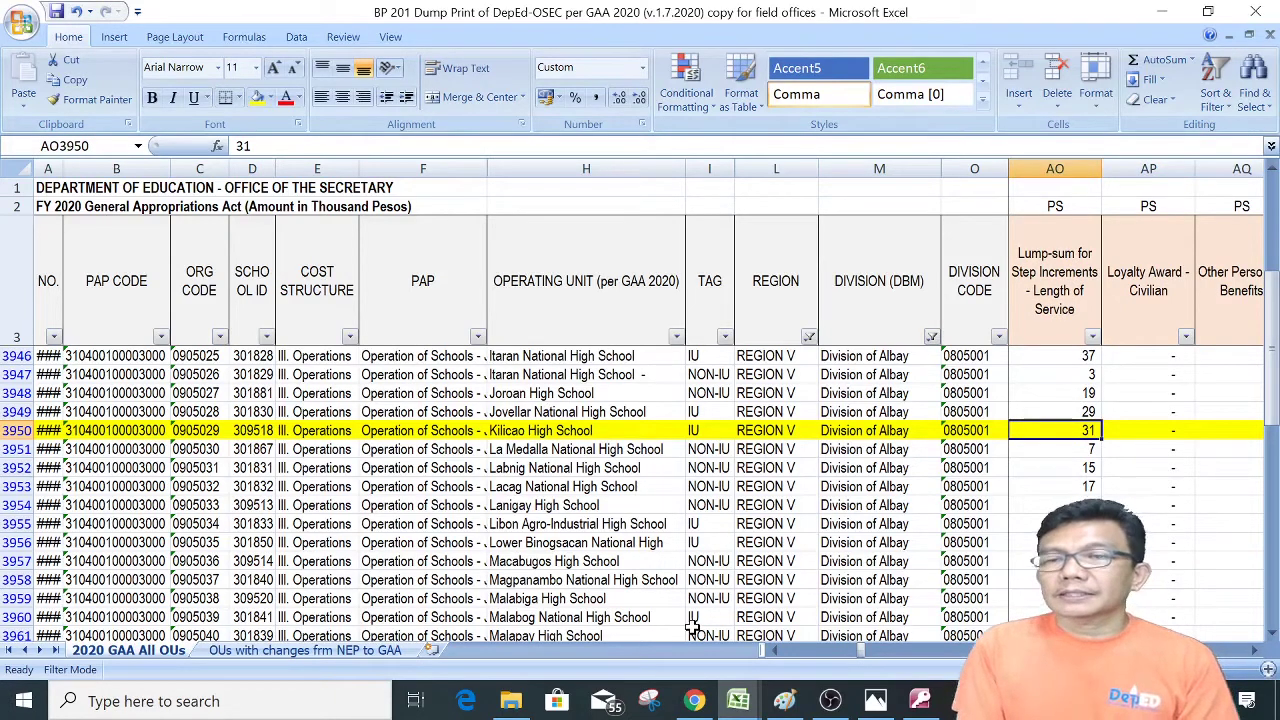
pyautogui.click(919, 700)
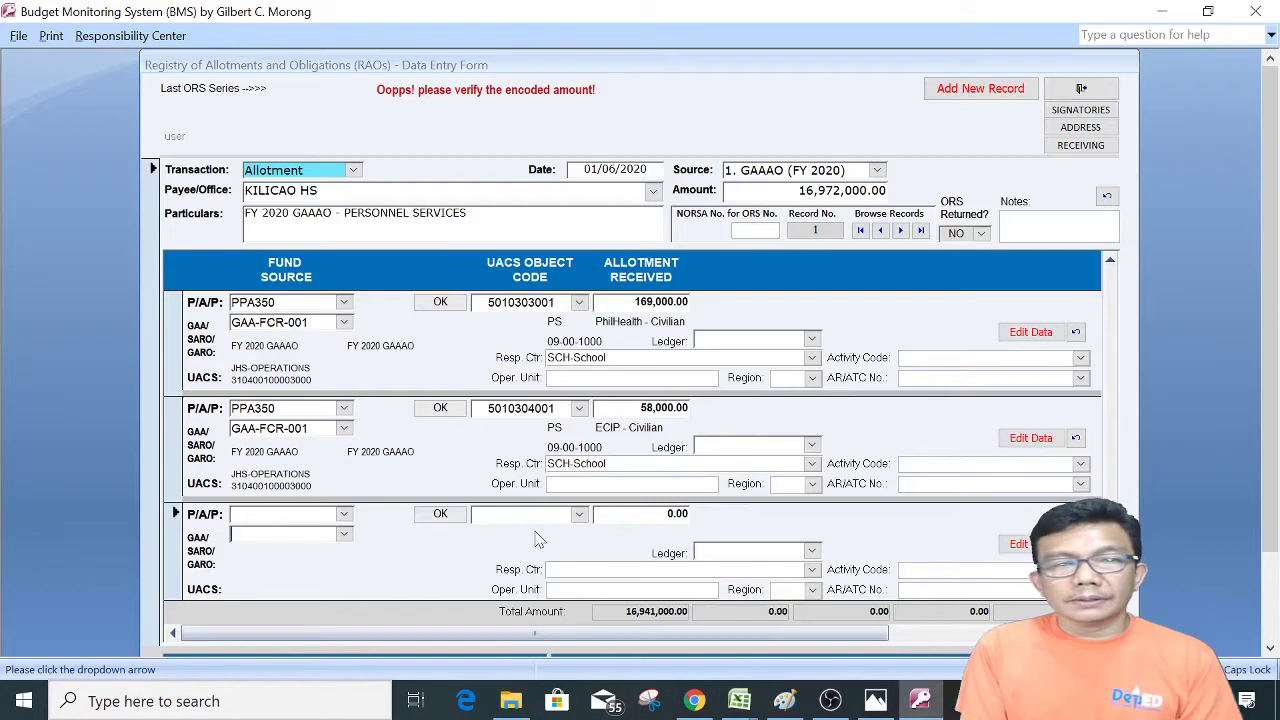
pyautogui.click(344, 514)
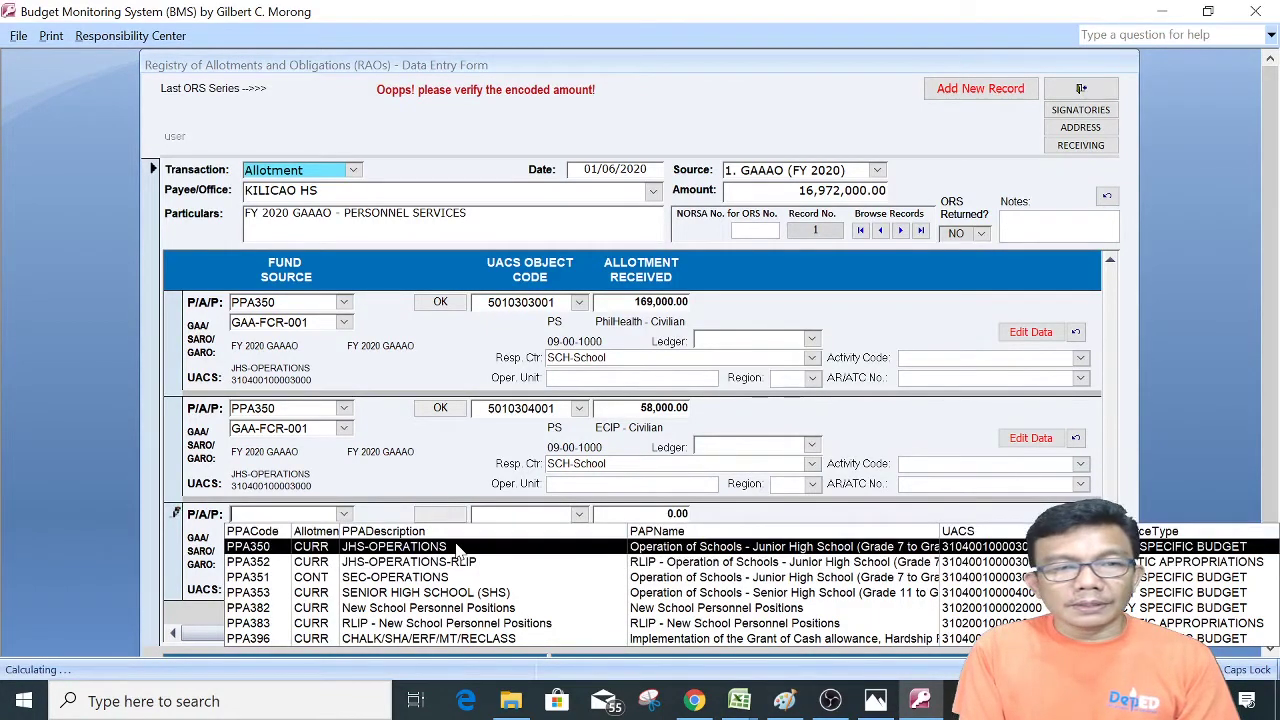
pyautogui.click(367, 547)
pyautogui.click(344, 535)
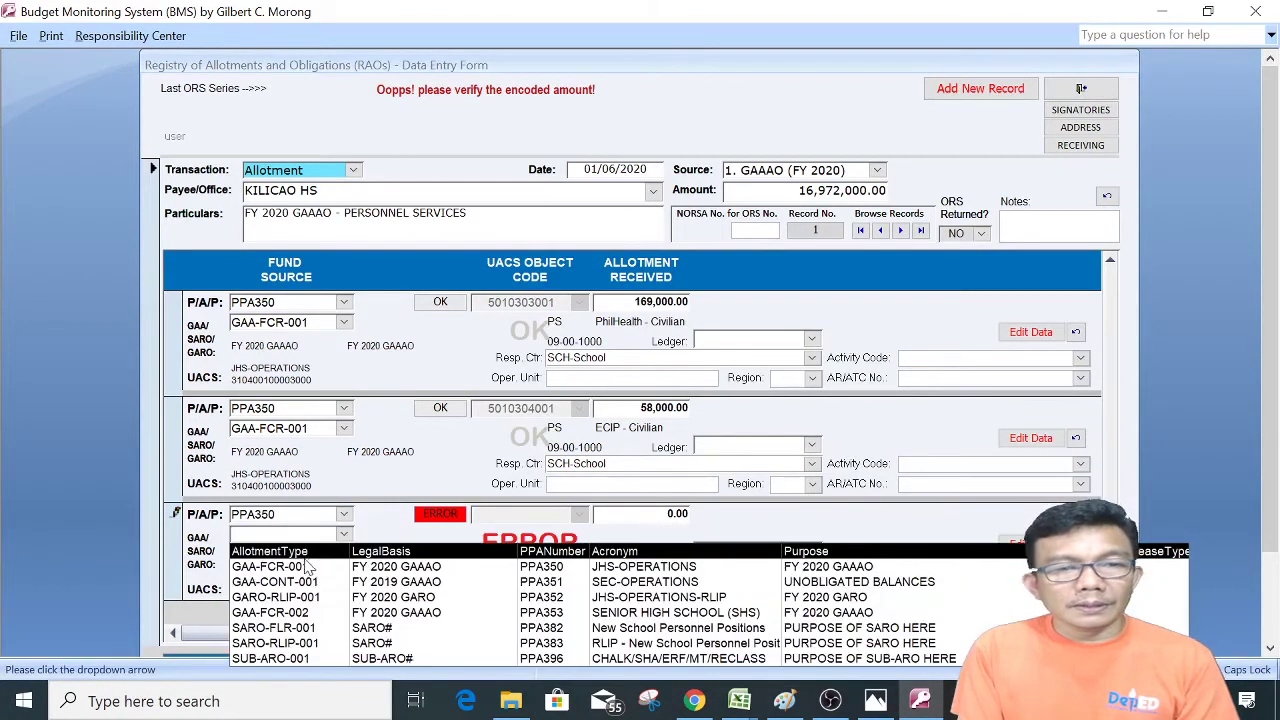
pyautogui.click(497, 560)
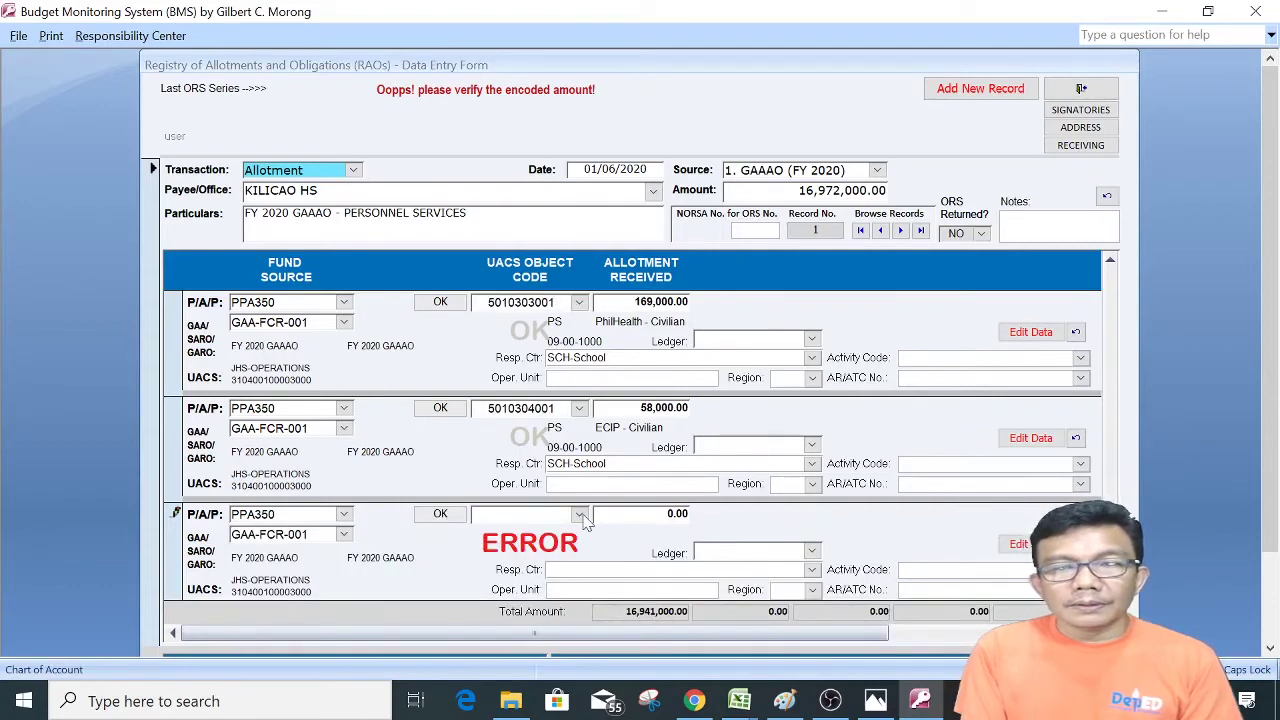
pyautogui.click(580, 515)
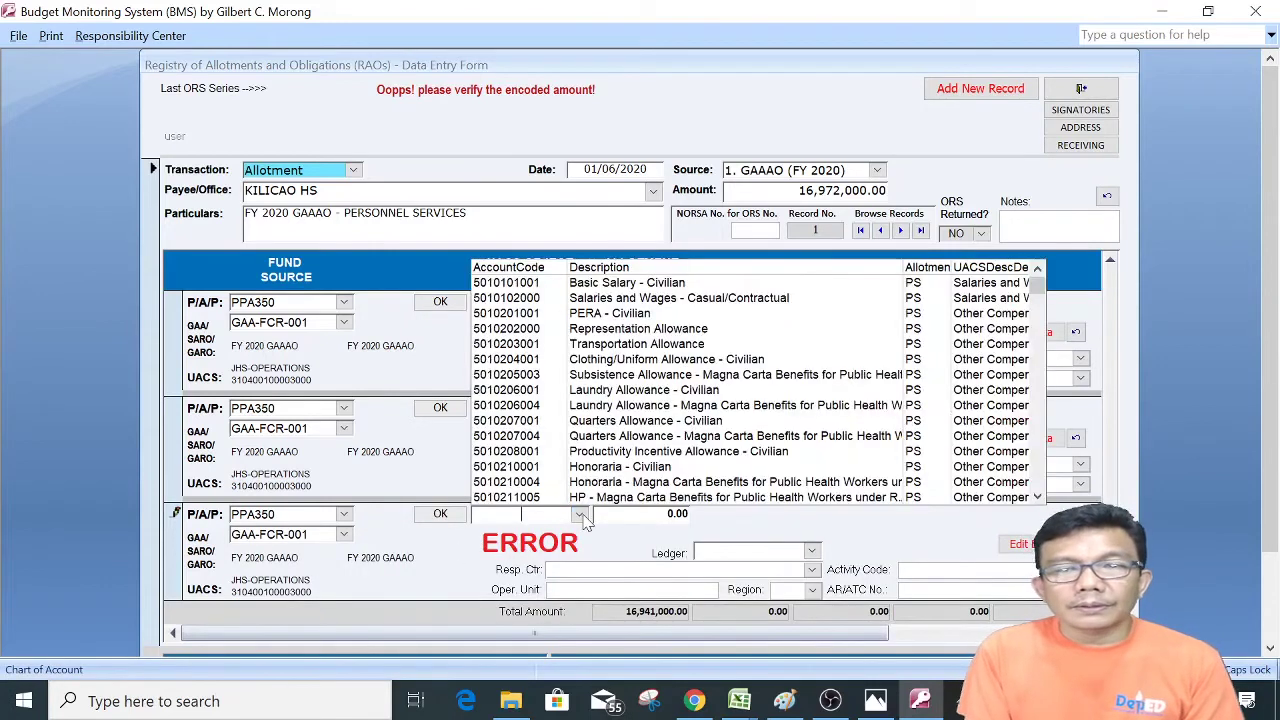
pyautogui.click(1041, 465)
pyautogui.click(1041, 467)
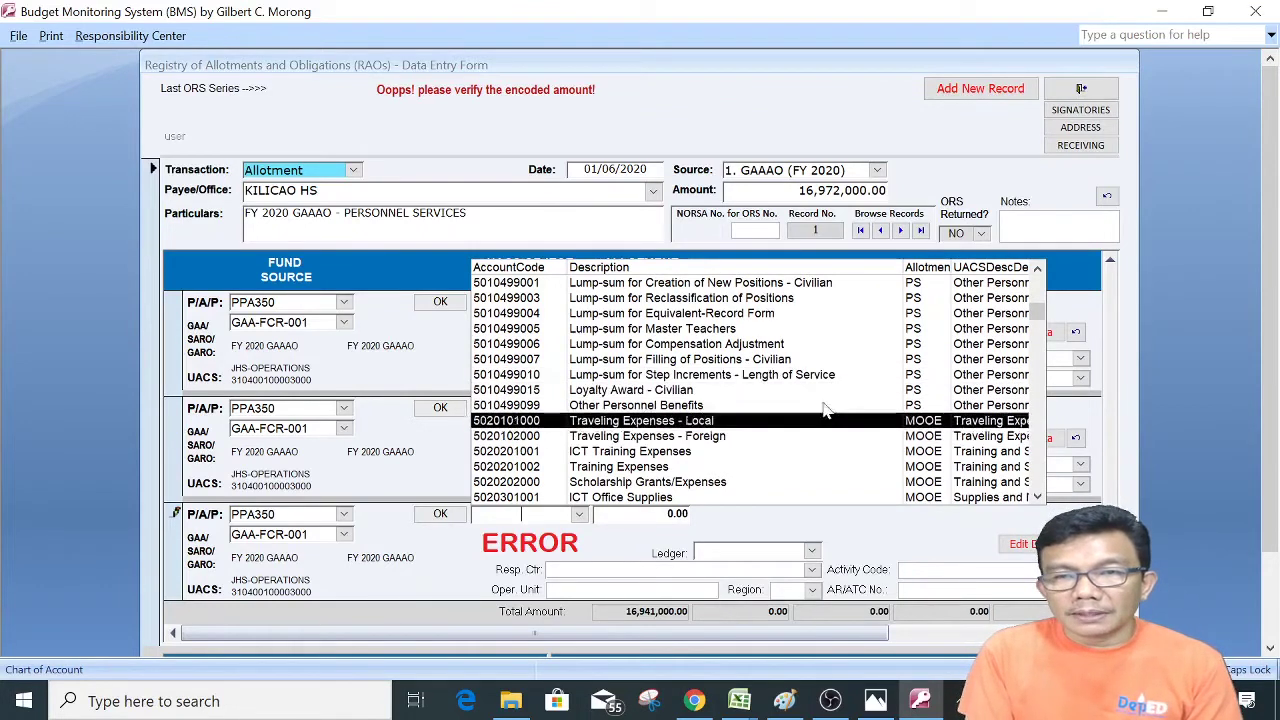
pyautogui.click(797, 375)
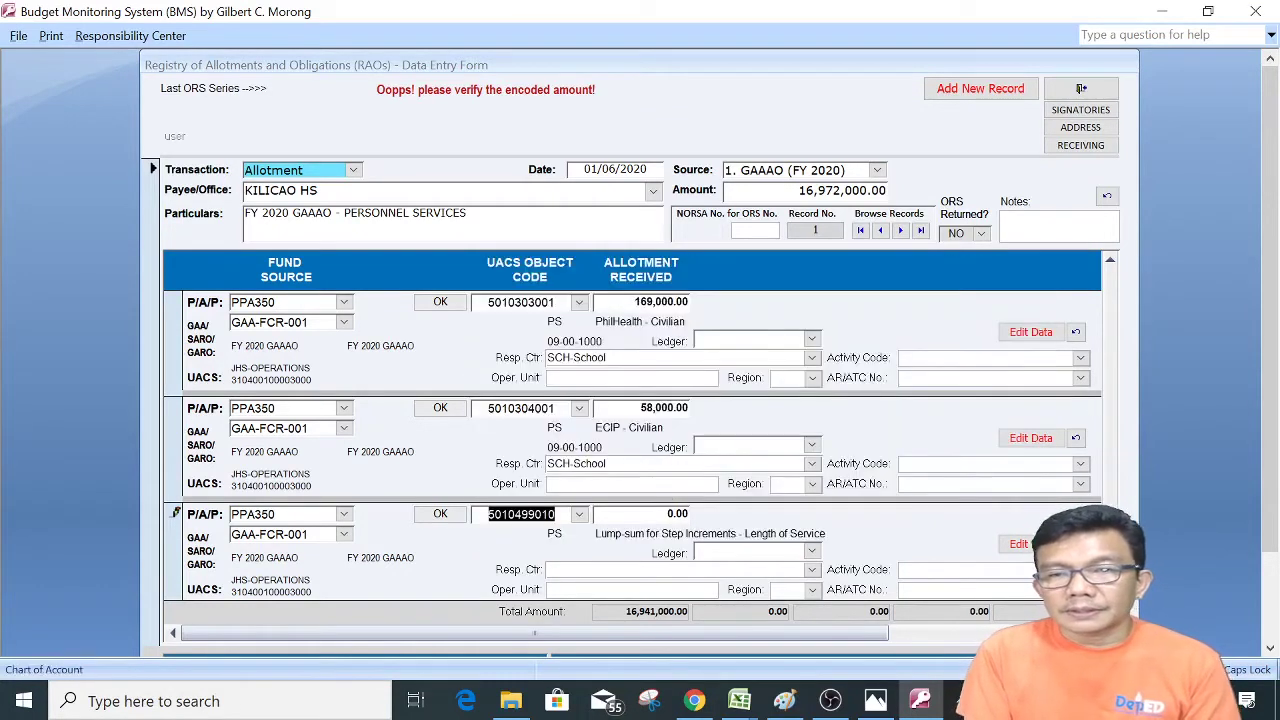
# - Set the Step Increments line's allotment received to 31000 and its responsibility center to SCH-School, and check the total amount
pyautogui.press('Tab')
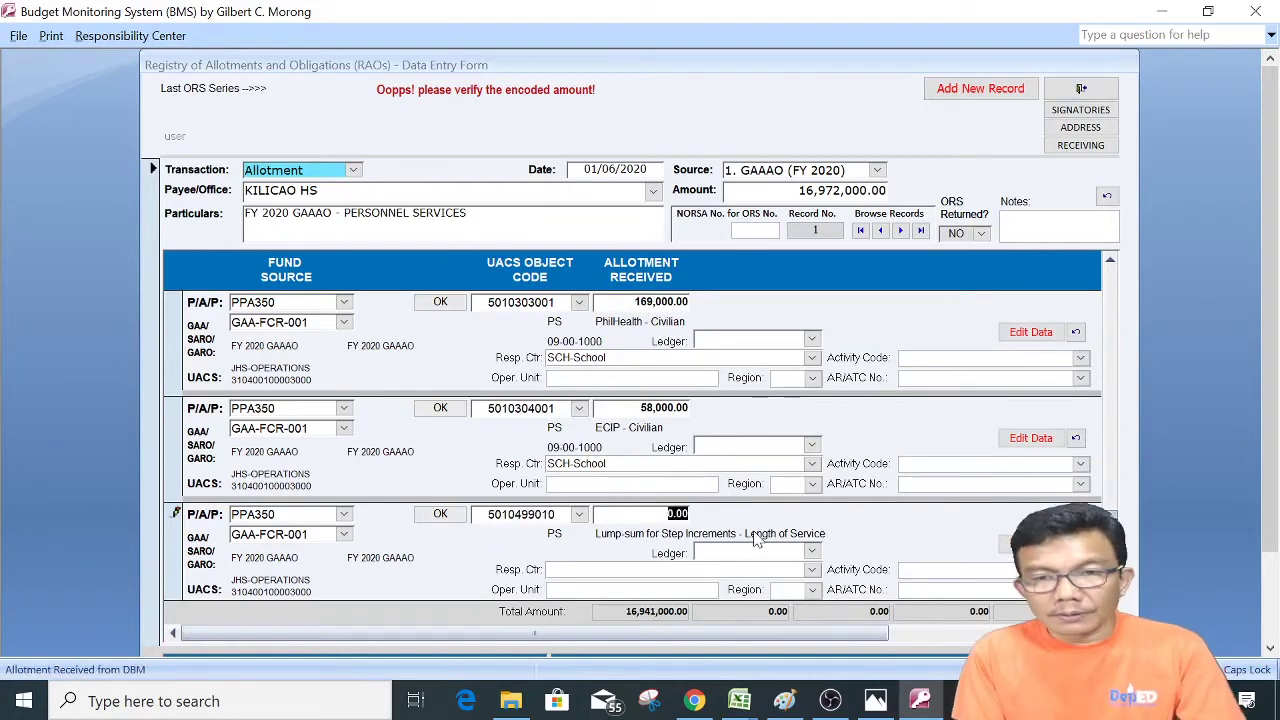
pyautogui.write('31000')
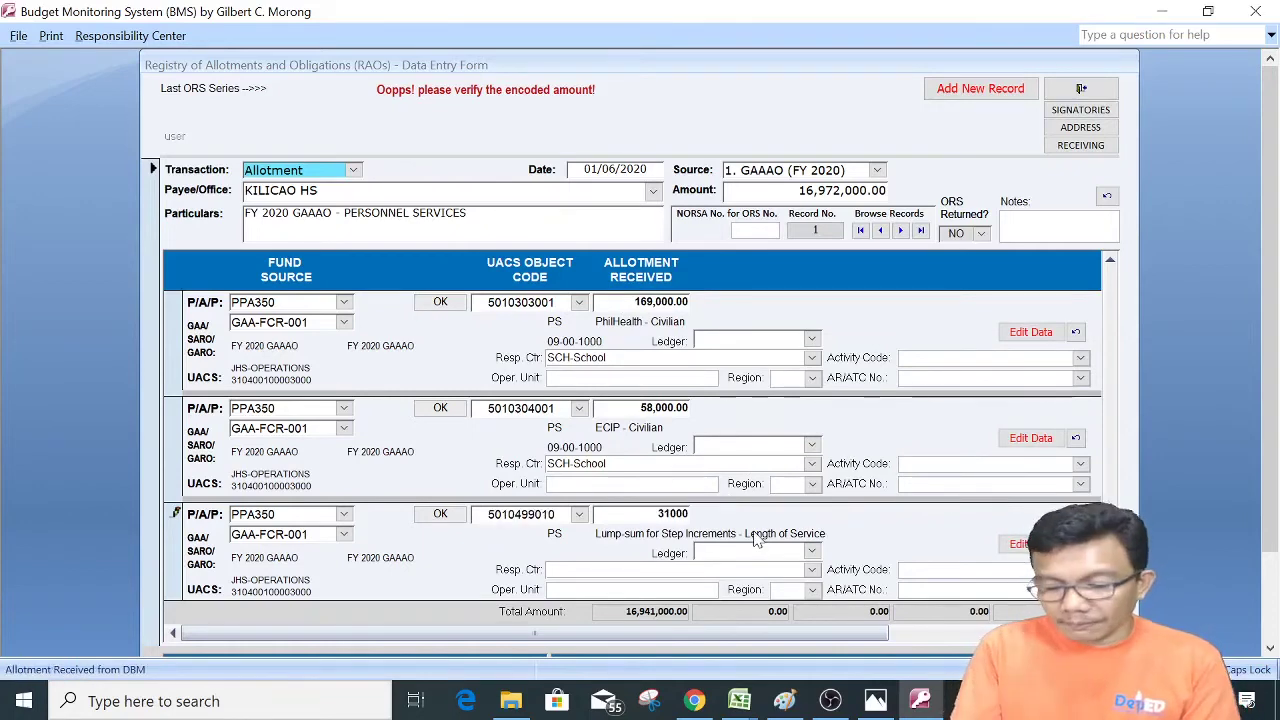
pyautogui.press('Tab')
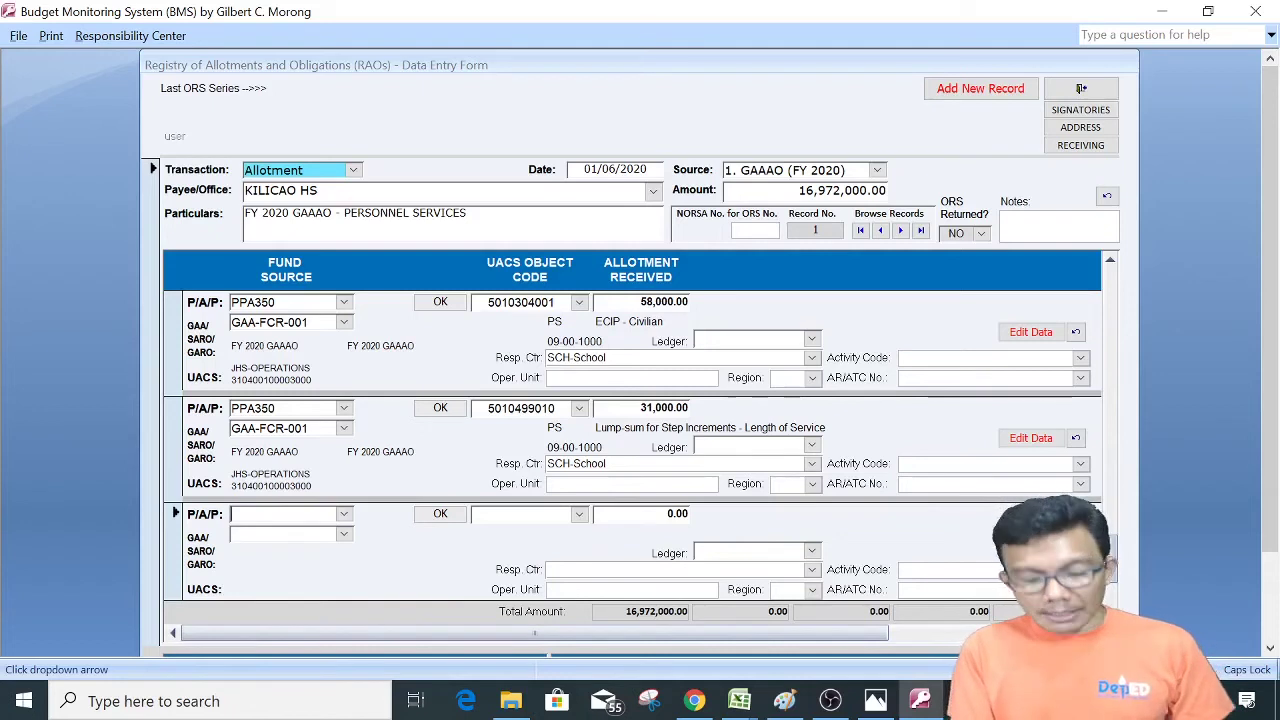
pyautogui.click(640, 611)
pyautogui.click(626, 611)
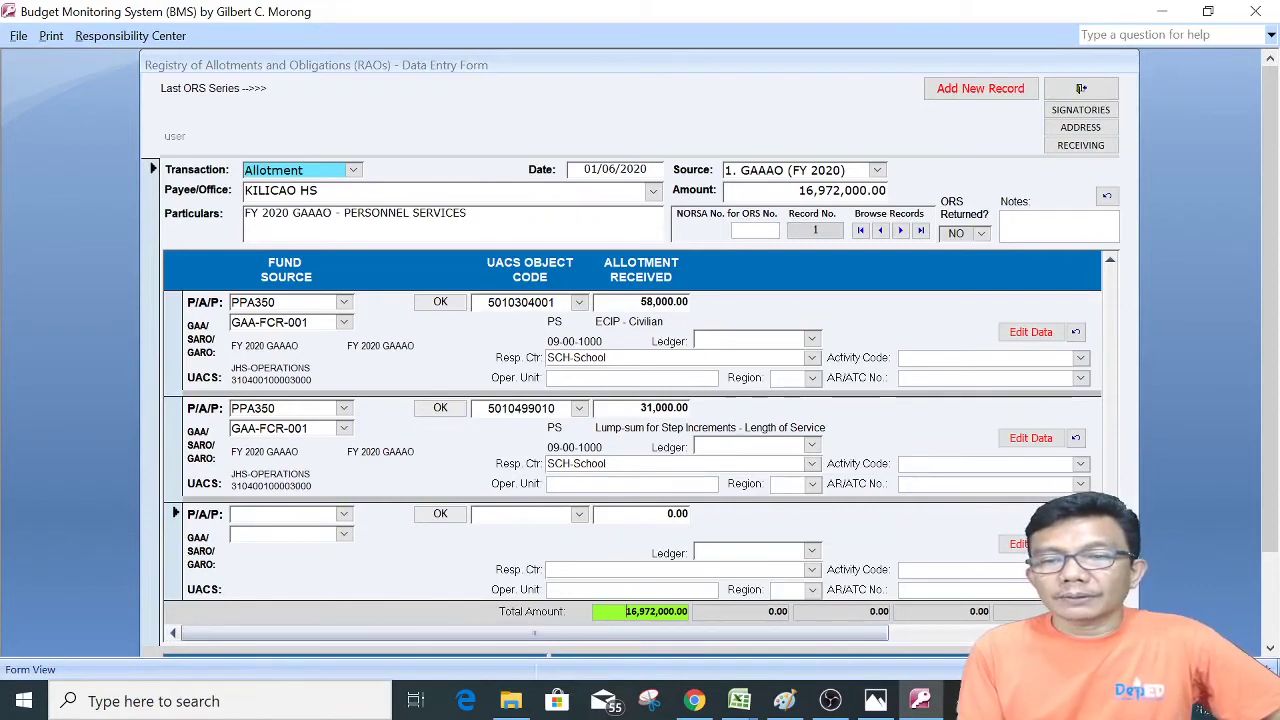
# - Check Kilicao High School's remaining Personnel Services columns after Step Increments in the BP 201 Excel workbook for unposted amounts
pyautogui.click(739, 700)
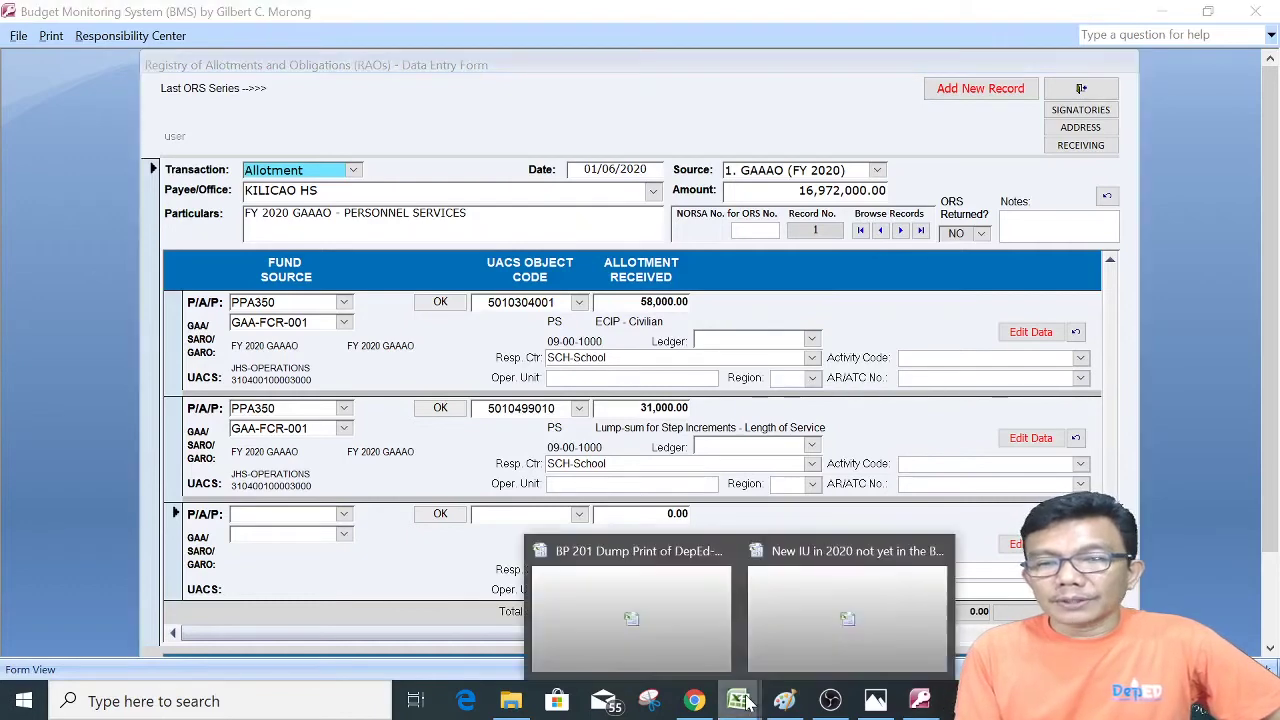
pyautogui.click(691, 626)
pyautogui.press('Right')
pyautogui.press('Right')
pyautogui.press('Right')
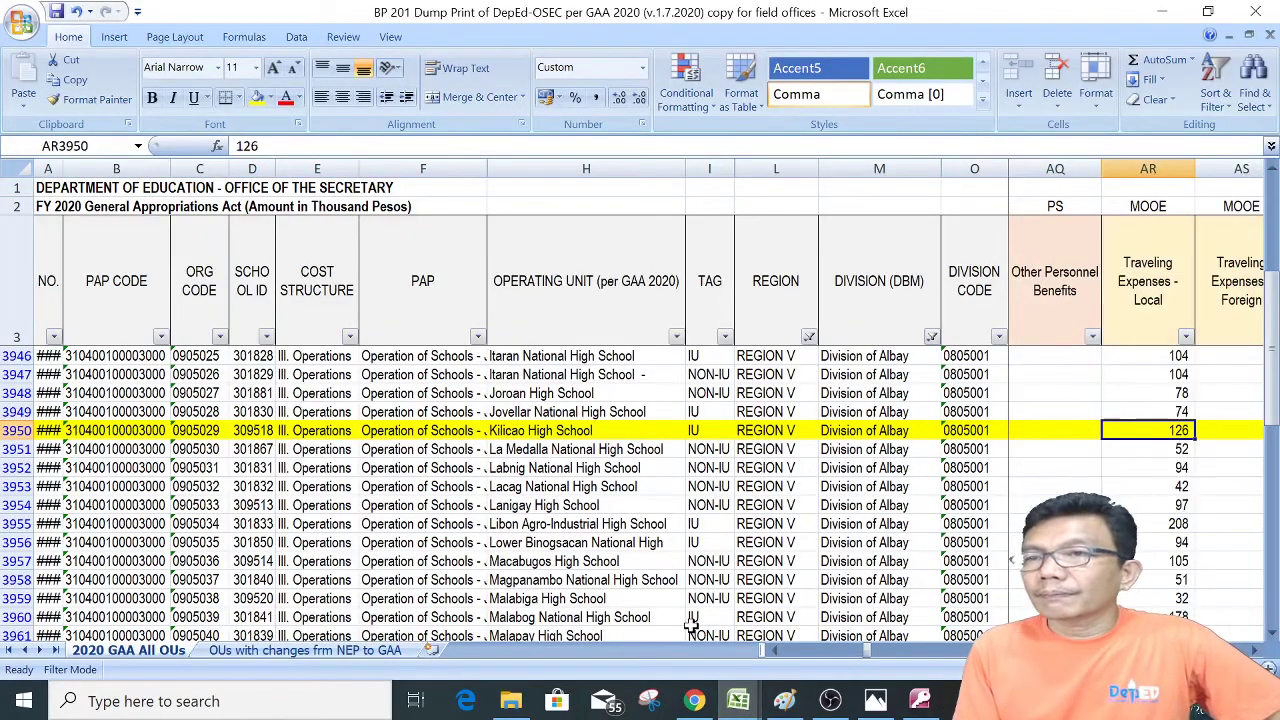
pyautogui.press('Left')
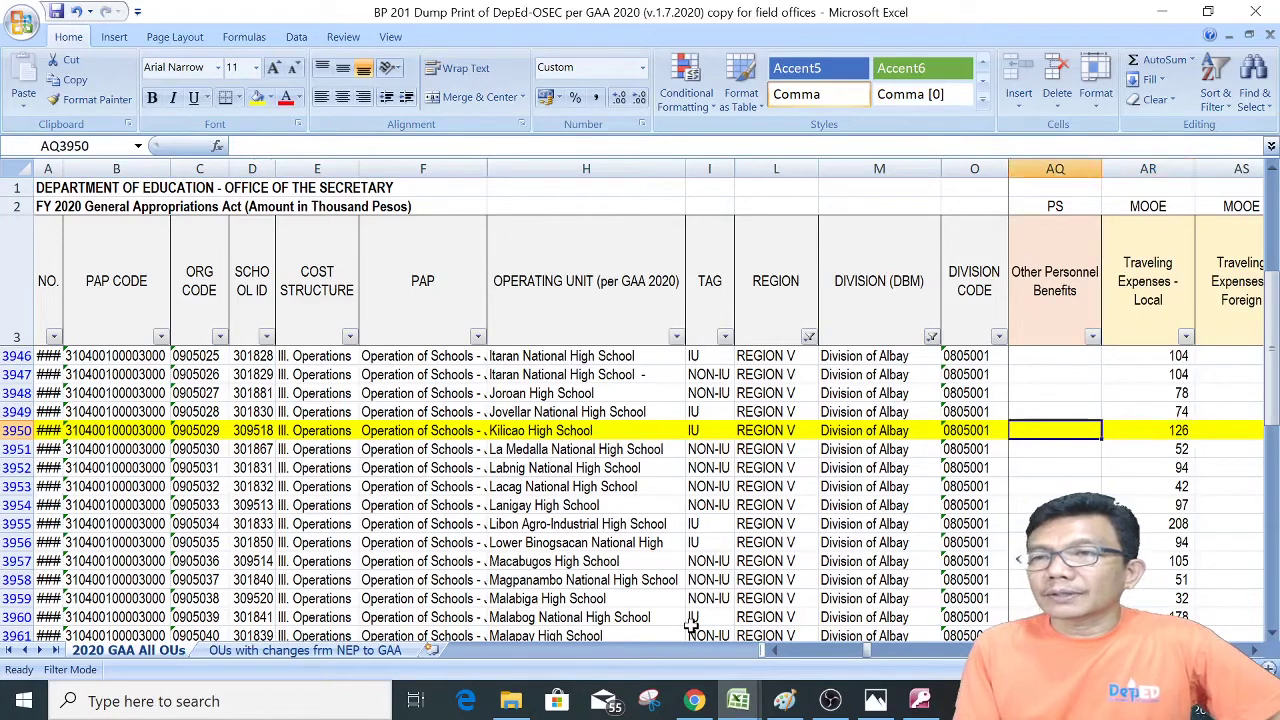
pyautogui.press('Left')
pyautogui.press('Left')
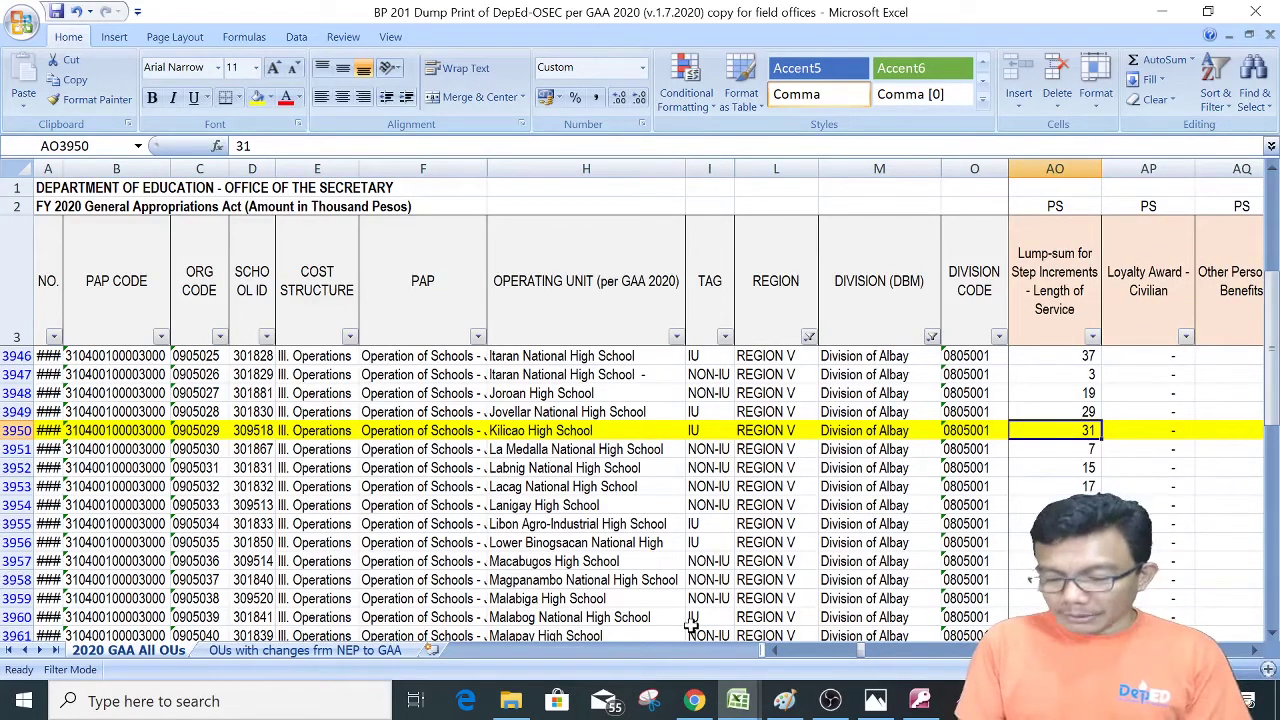
# - Look up Kilicao High School's Retirement and Life Insurance Premium amount in the workbook, and return to the Budget Monitoring System
pyautogui.press('Left')
pyautogui.press('Left')
pyautogui.press('Left')
pyautogui.press('Left')
pyautogui.press('Left')
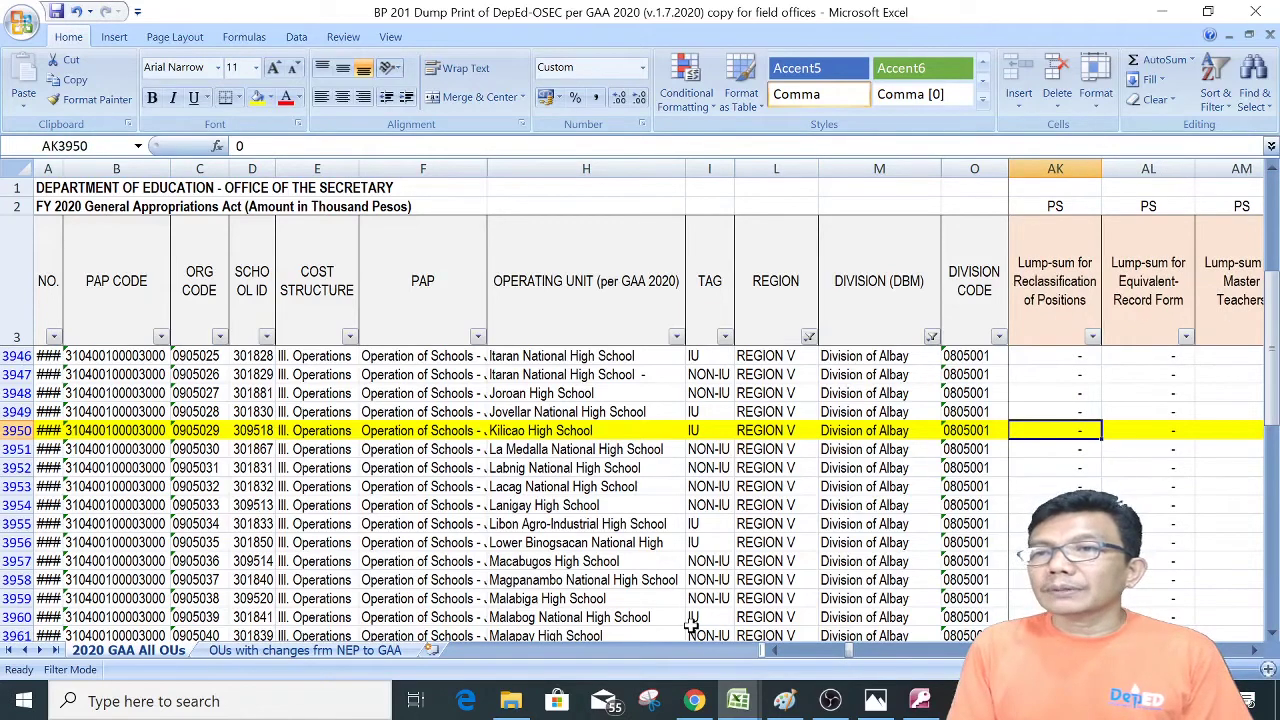
pyautogui.press('Left')
pyautogui.press('Left')
pyautogui.press('Left')
pyautogui.press('Left')
pyautogui.press('Left')
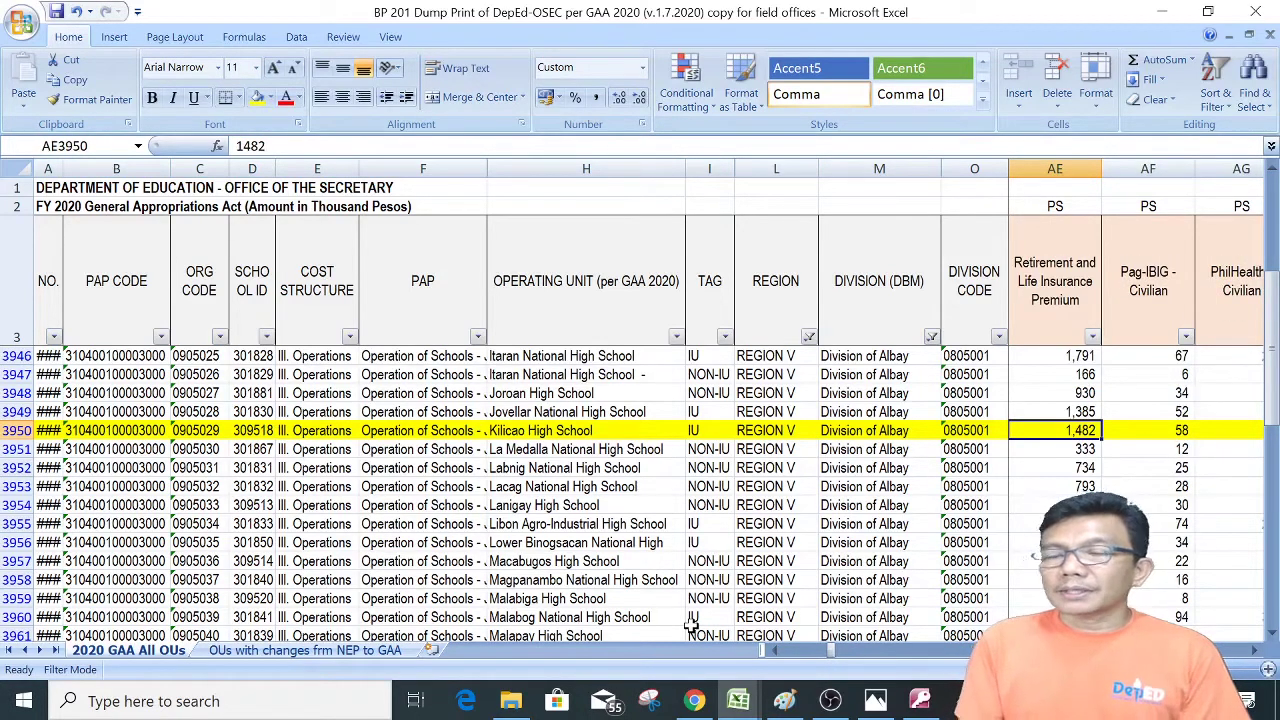
pyautogui.click(920, 700)
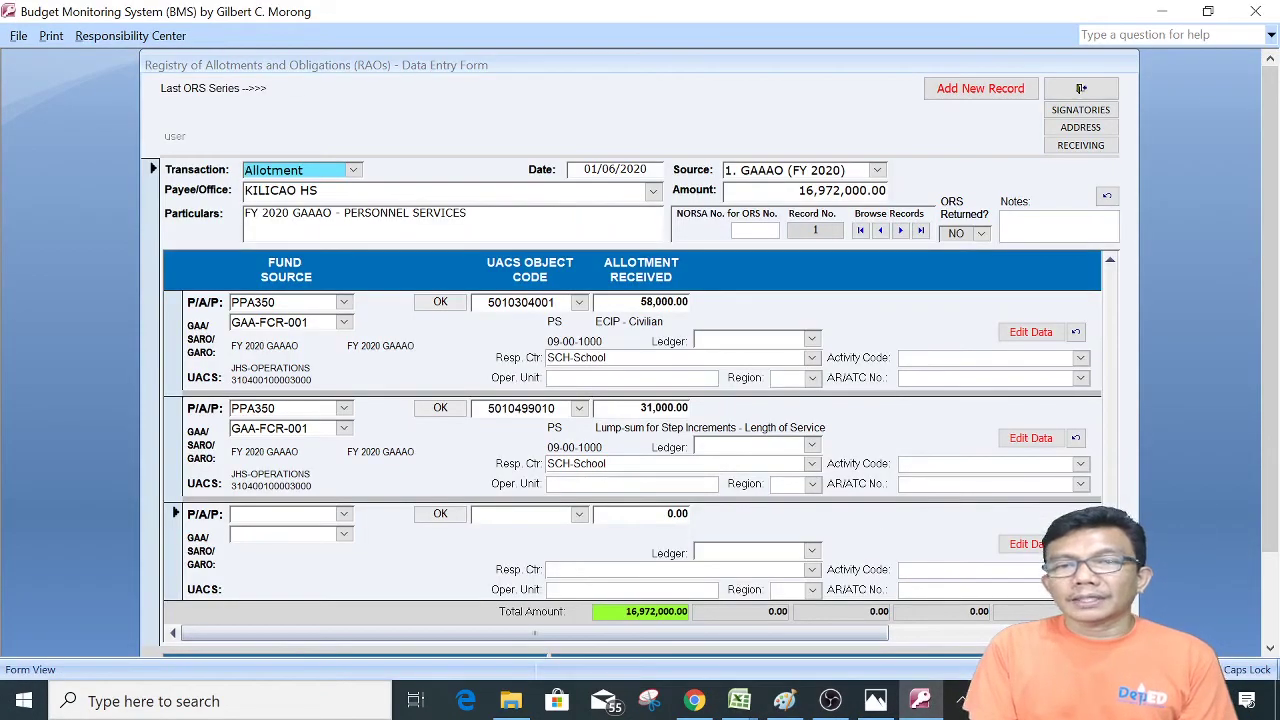
# - Close the registry form and view the PPA352 JHS-OPERATIONS-RLIP record in PAP and Allotment Releases, checking its PS amount
pyautogui.click(749, 446)
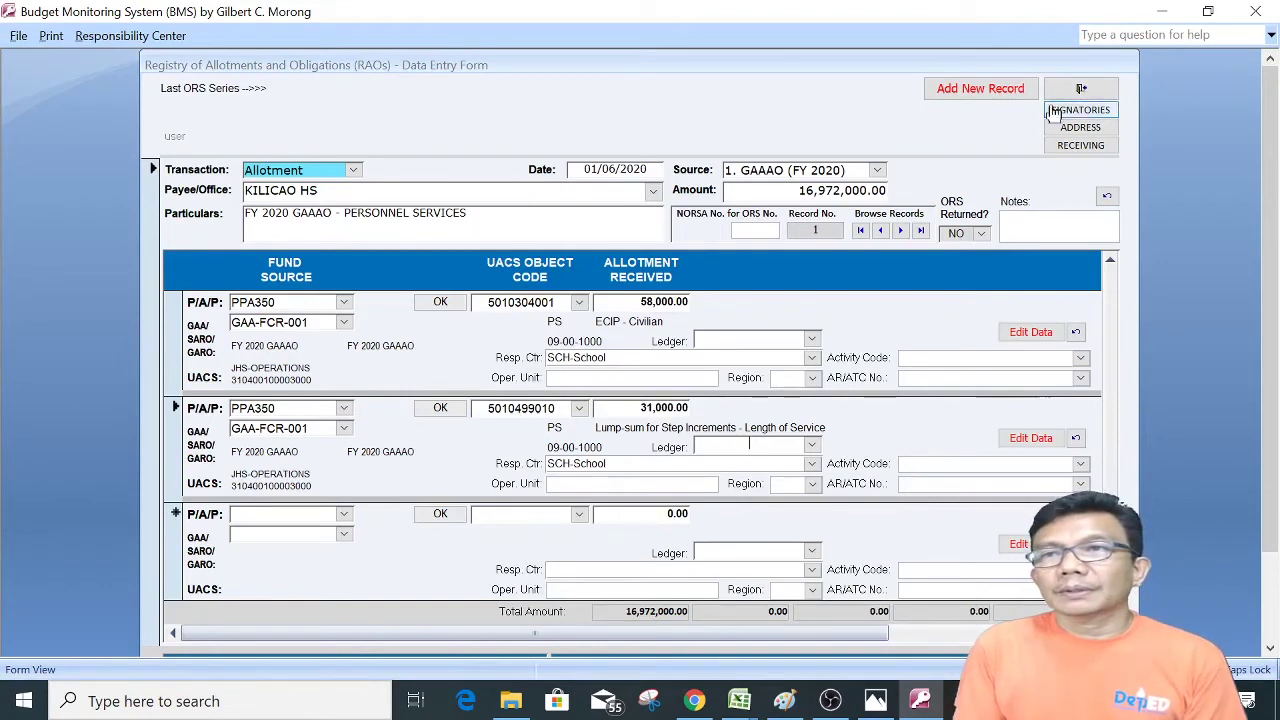
pyautogui.click(1083, 91)
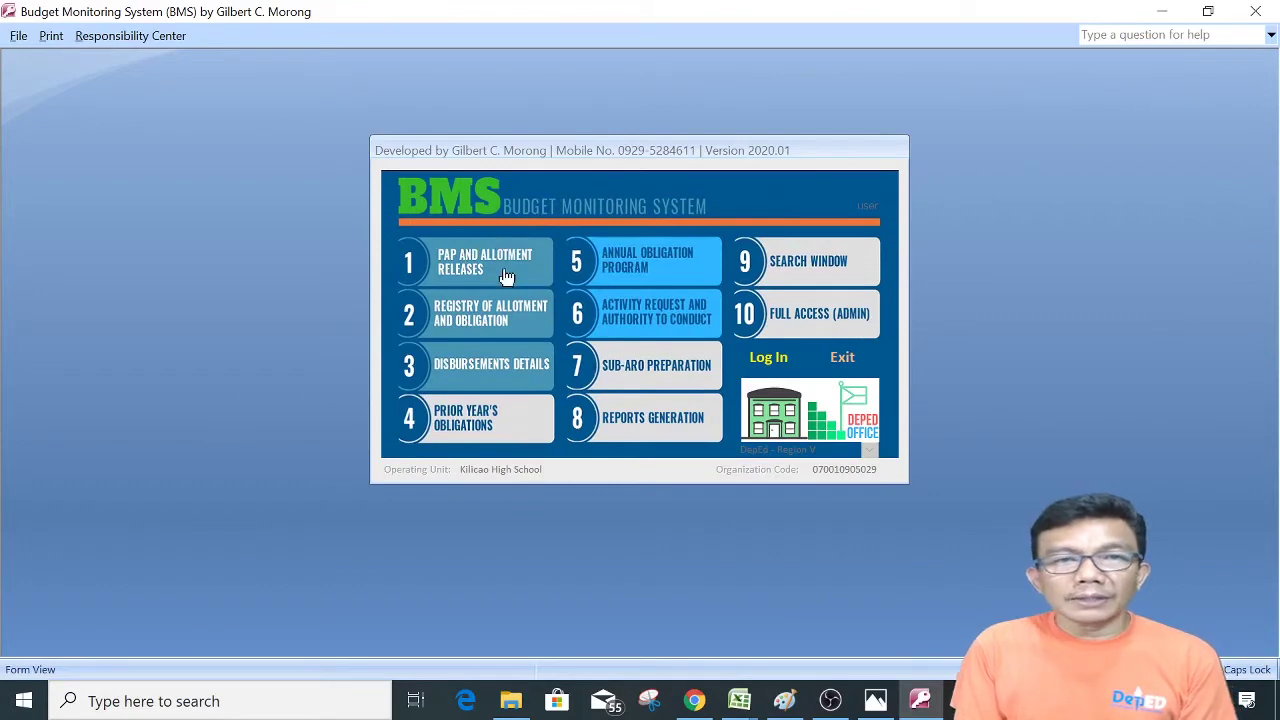
pyautogui.click(443, 271)
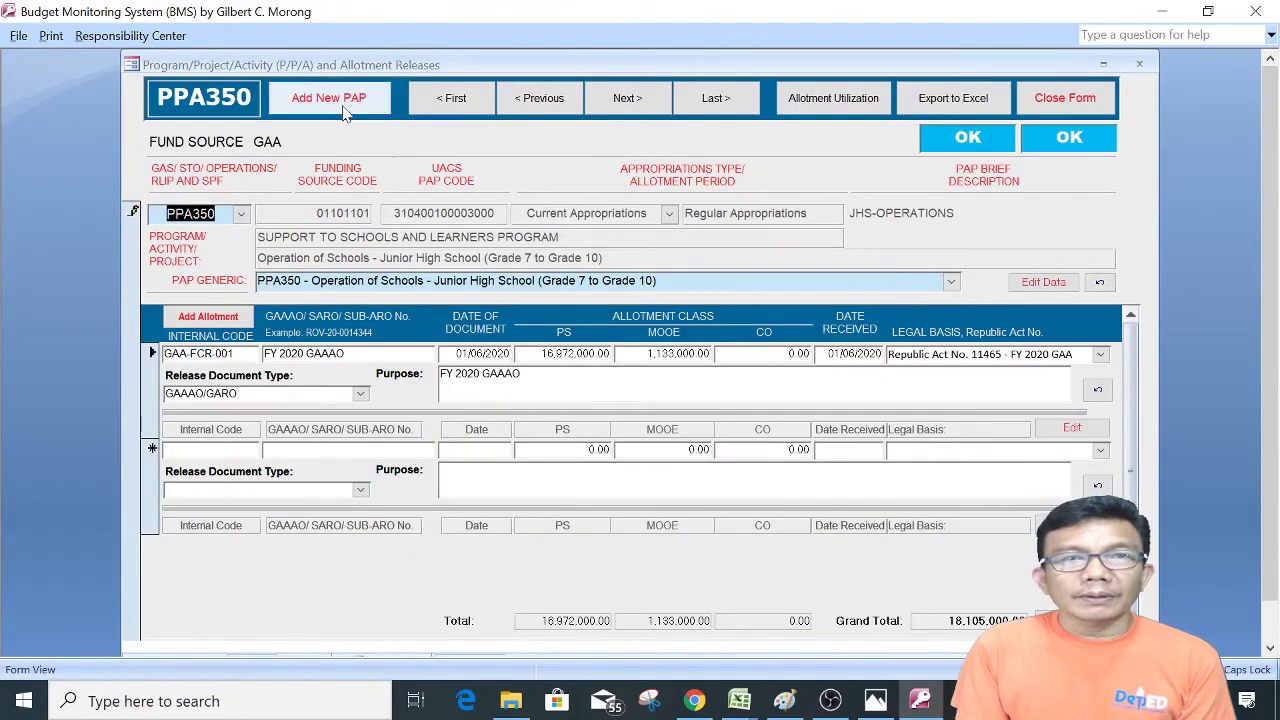
pyautogui.click(630, 104)
pyautogui.click(630, 100)
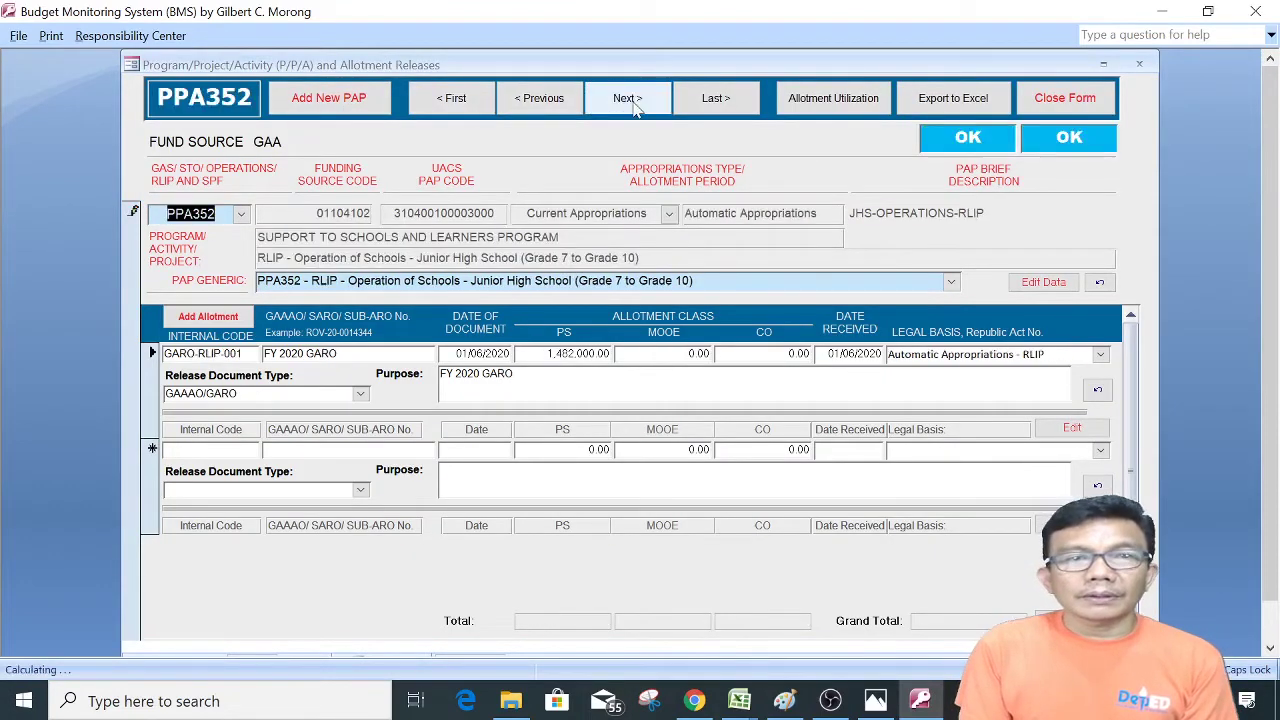
pyautogui.click(588, 358)
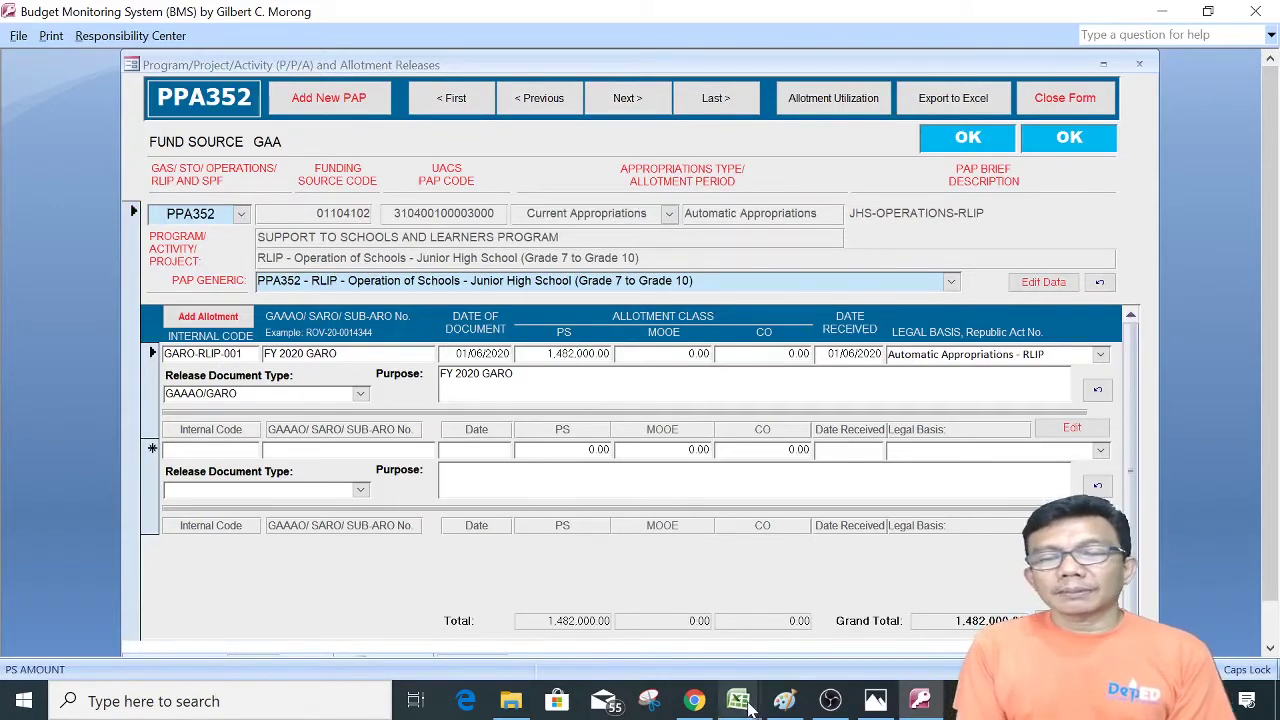
# - Compare PPA352's PS amount with the Retirement and Life Insurance Premium figure in the Excel workbook, and close the allotment releases form
pyautogui.moveTo(748, 705)
pyautogui.click(705, 651)
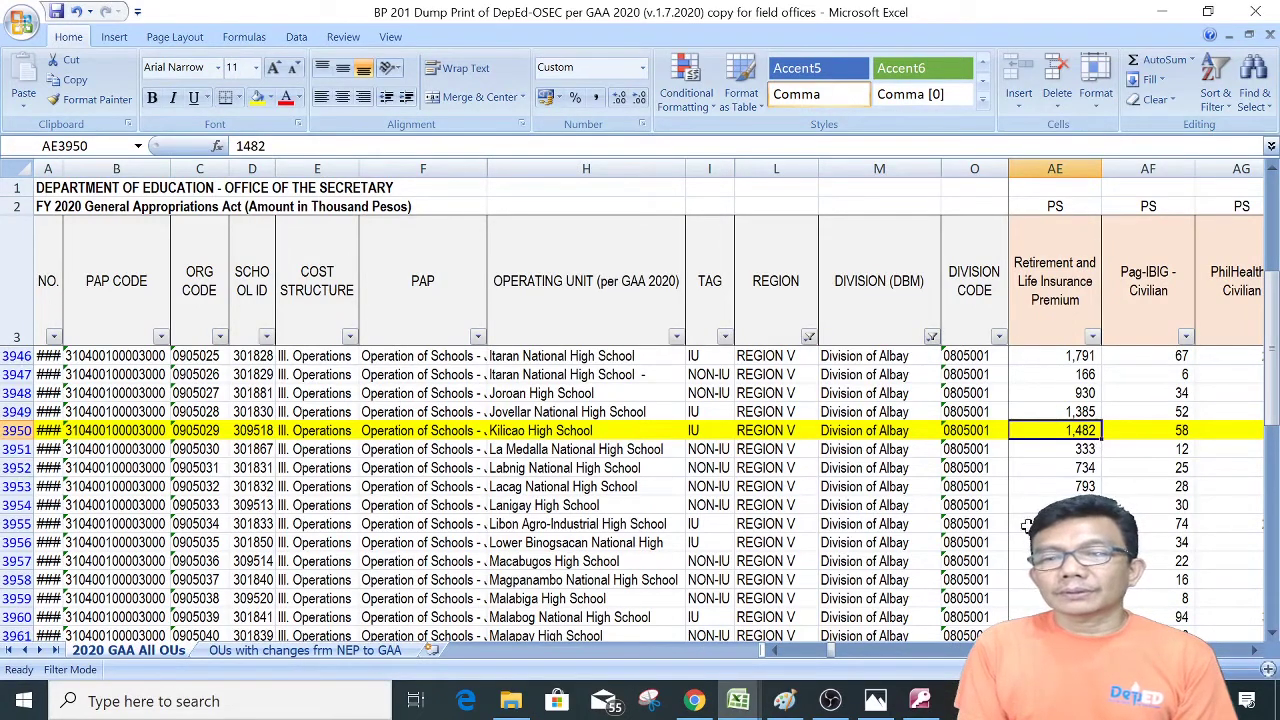
pyautogui.click(920, 700)
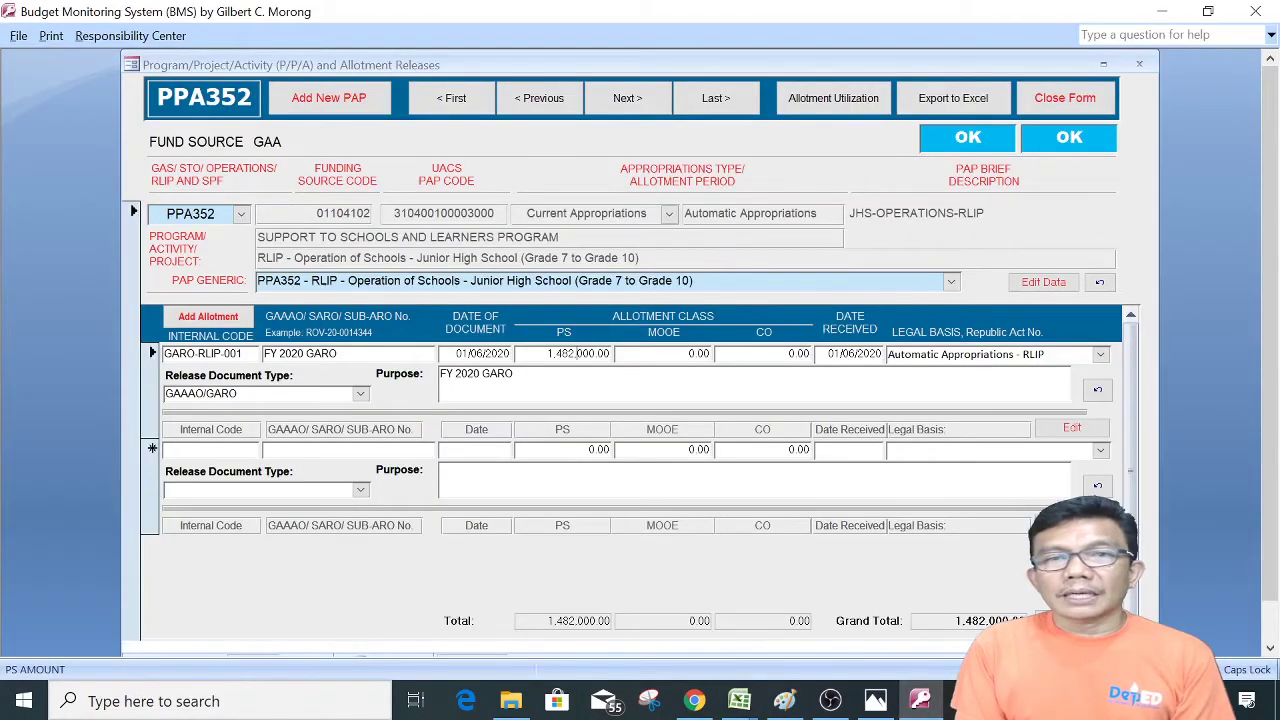
pyautogui.click(1060, 100)
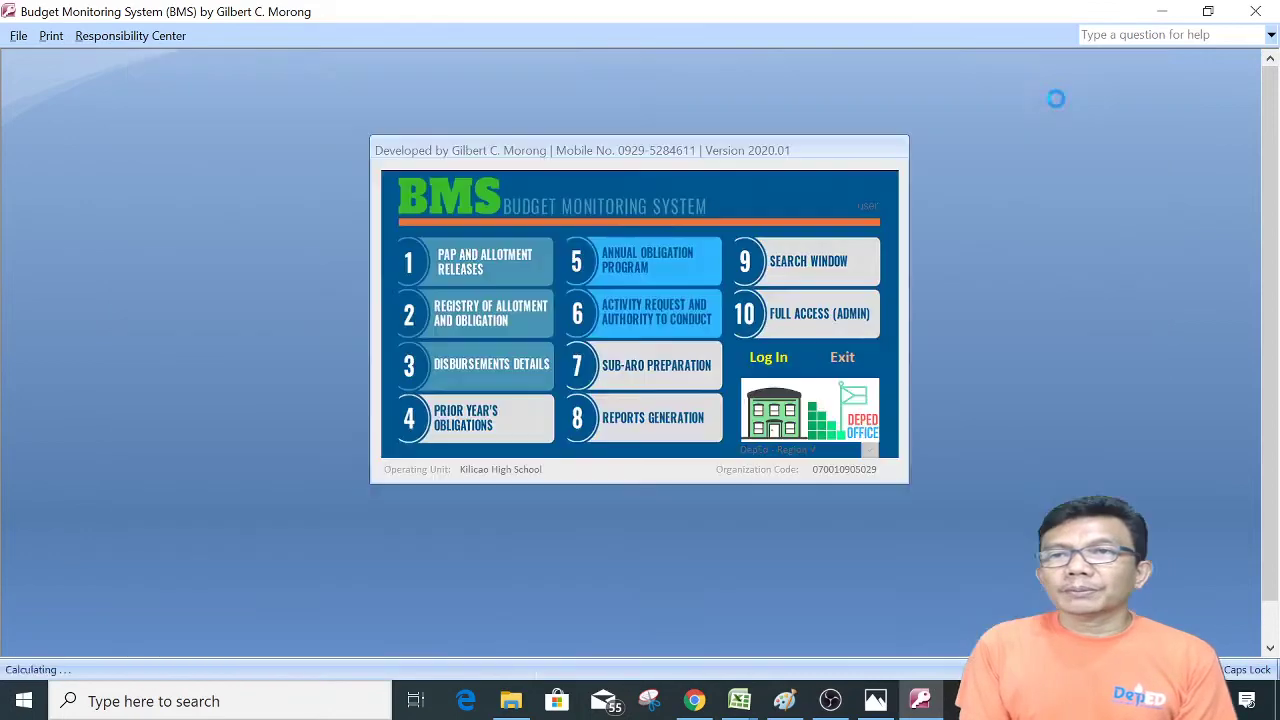
# - Open the Registry of Allotment and Obligation and add a new record with Allotment as the transaction
pyautogui.click(444, 321)
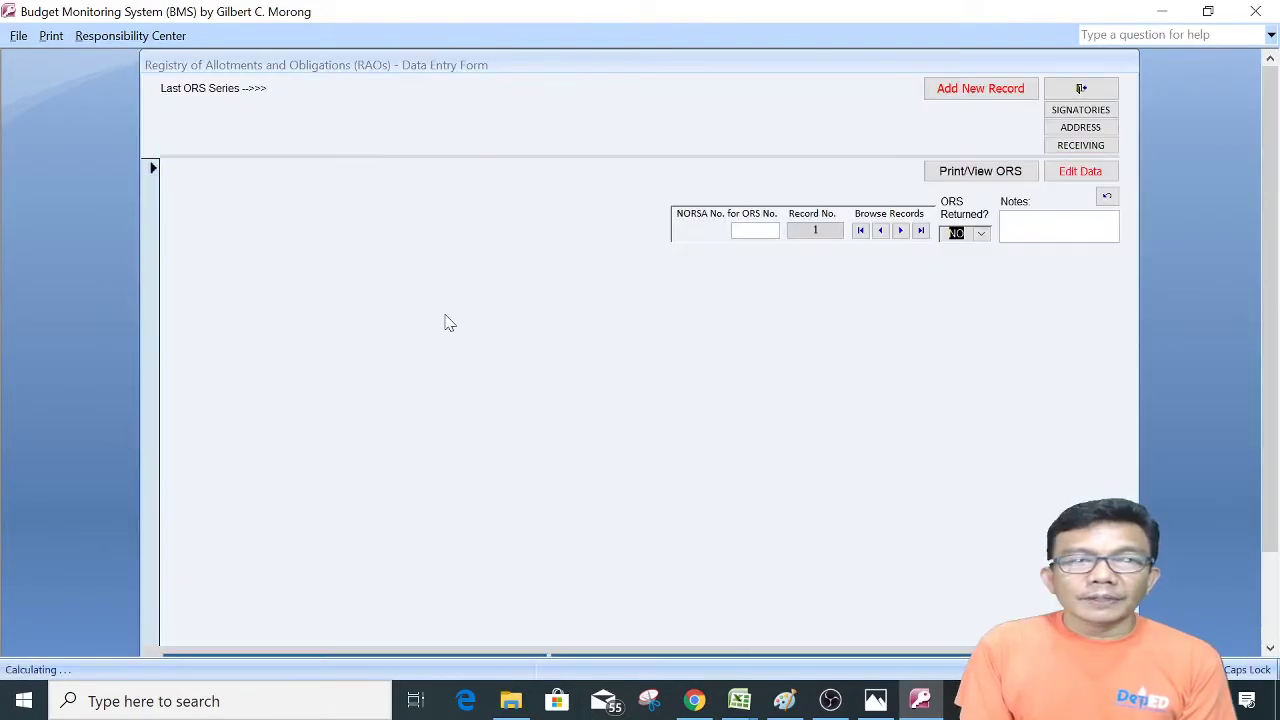
pyautogui.click(973, 93)
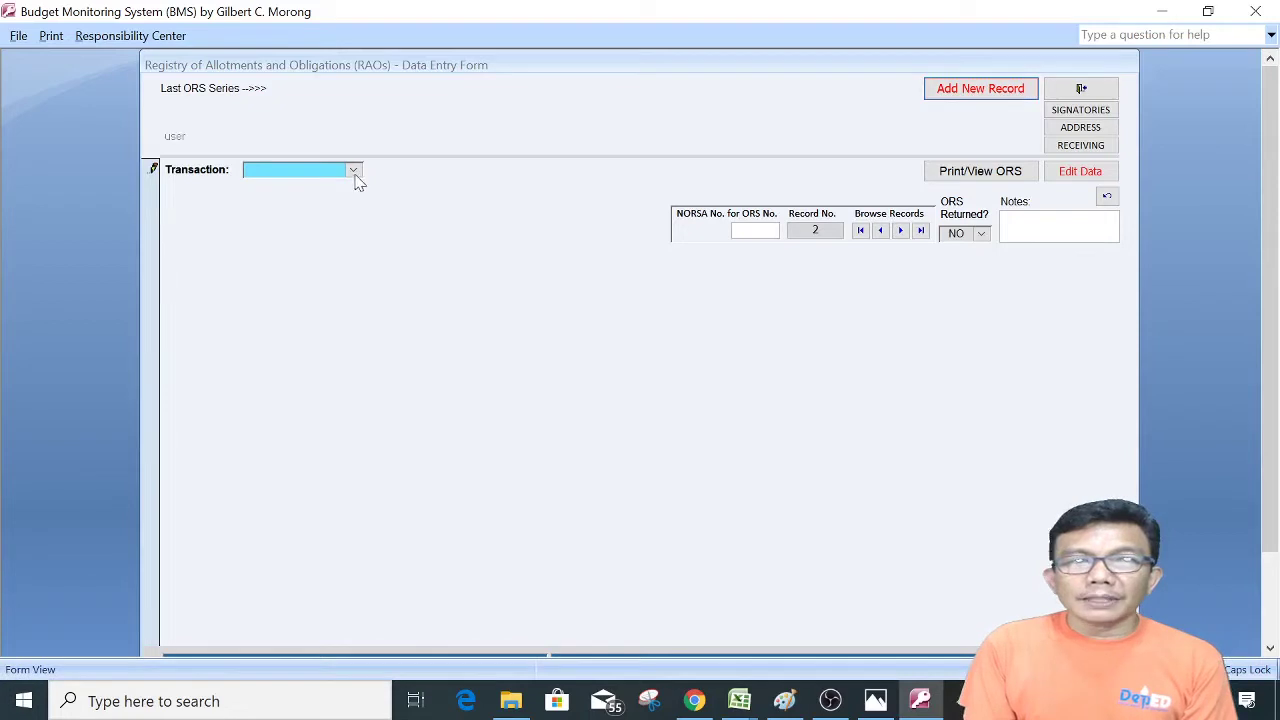
pyautogui.click(354, 172)
pyautogui.click(275, 203)
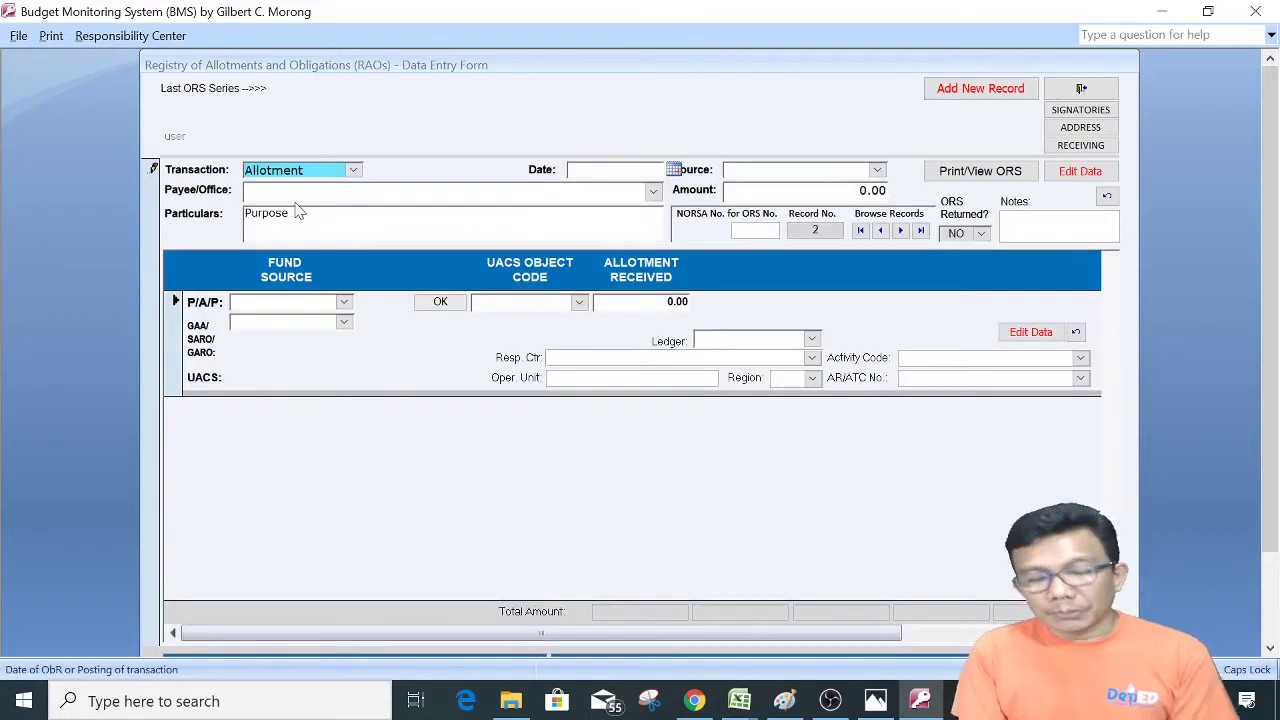
# - Date the allotment record 01/06/2020, with KILICAO HS as payee/office and 2. GARO (FY 2020) as source
pyautogui.write('1/0')
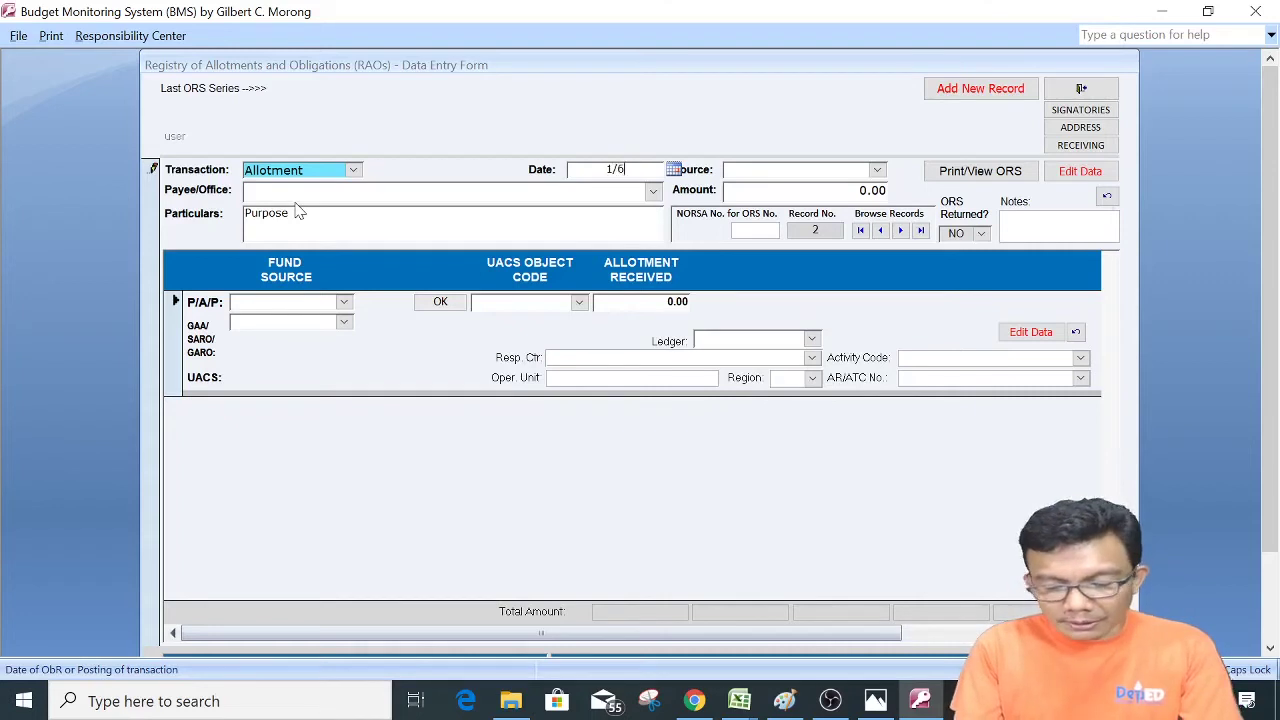
pyautogui.write('6')
pyautogui.press('Tab')
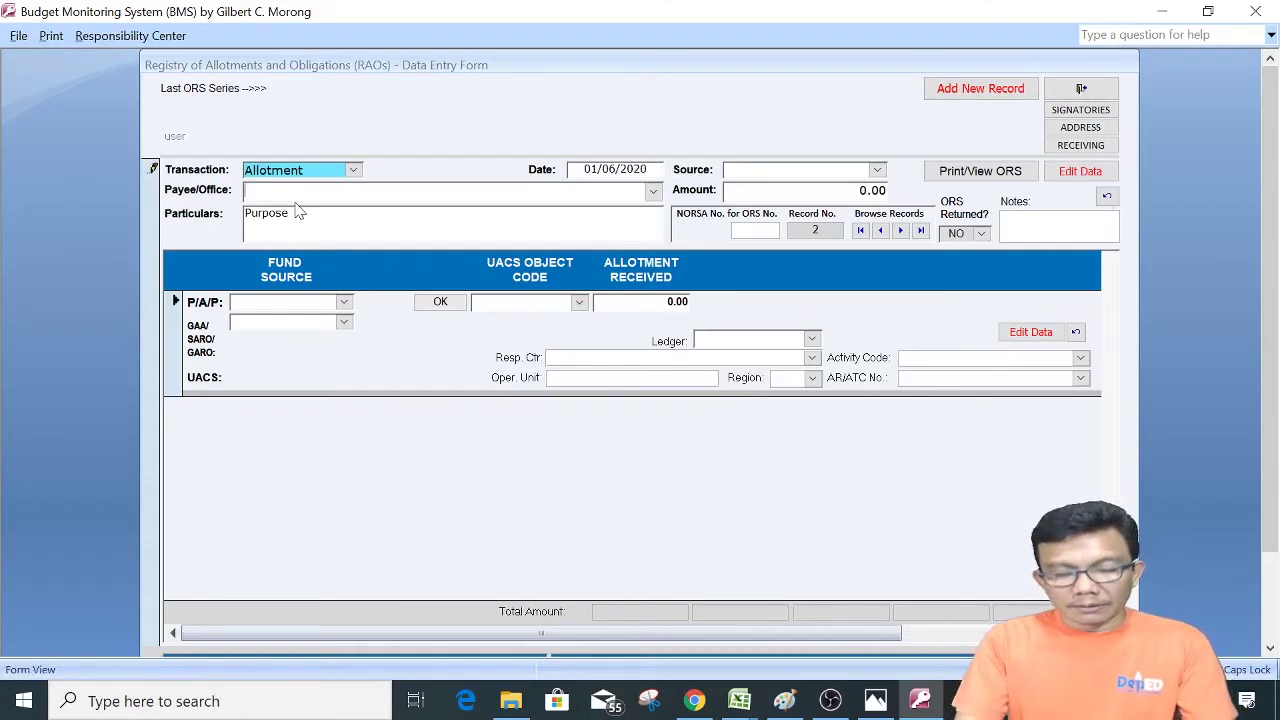
pyautogui.write('KILICAO HS')
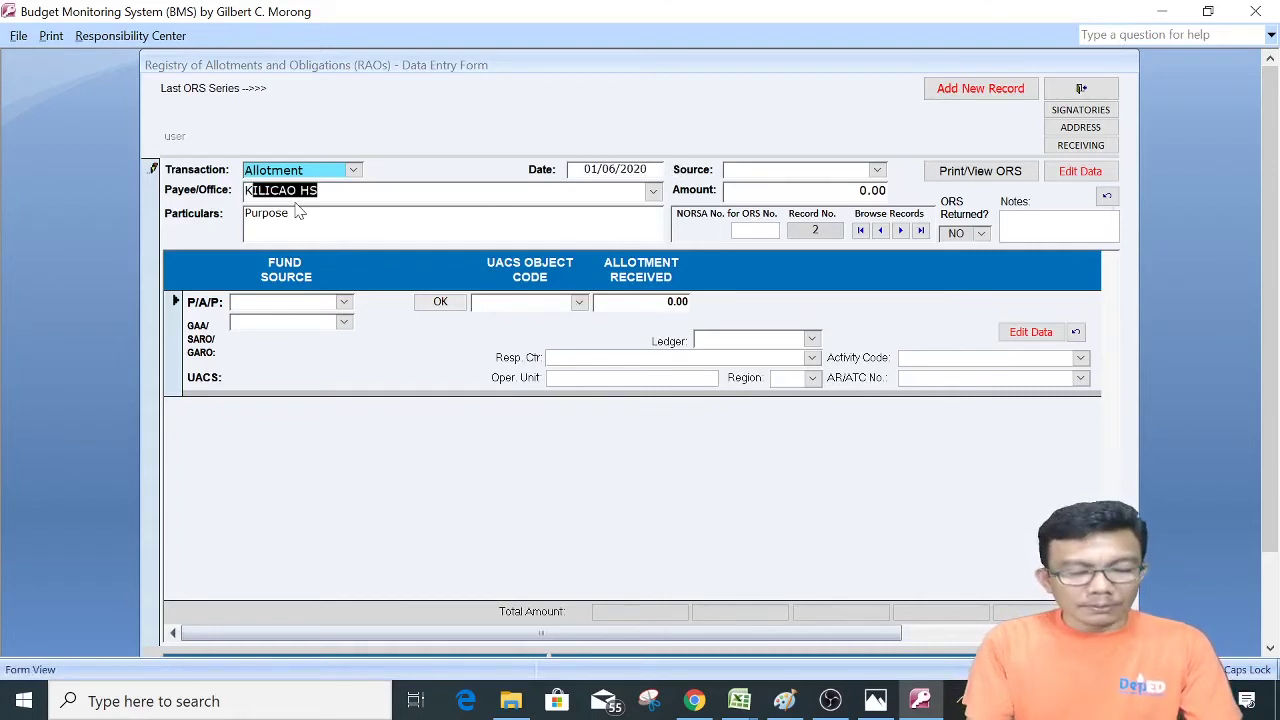
pyautogui.press('Tab')
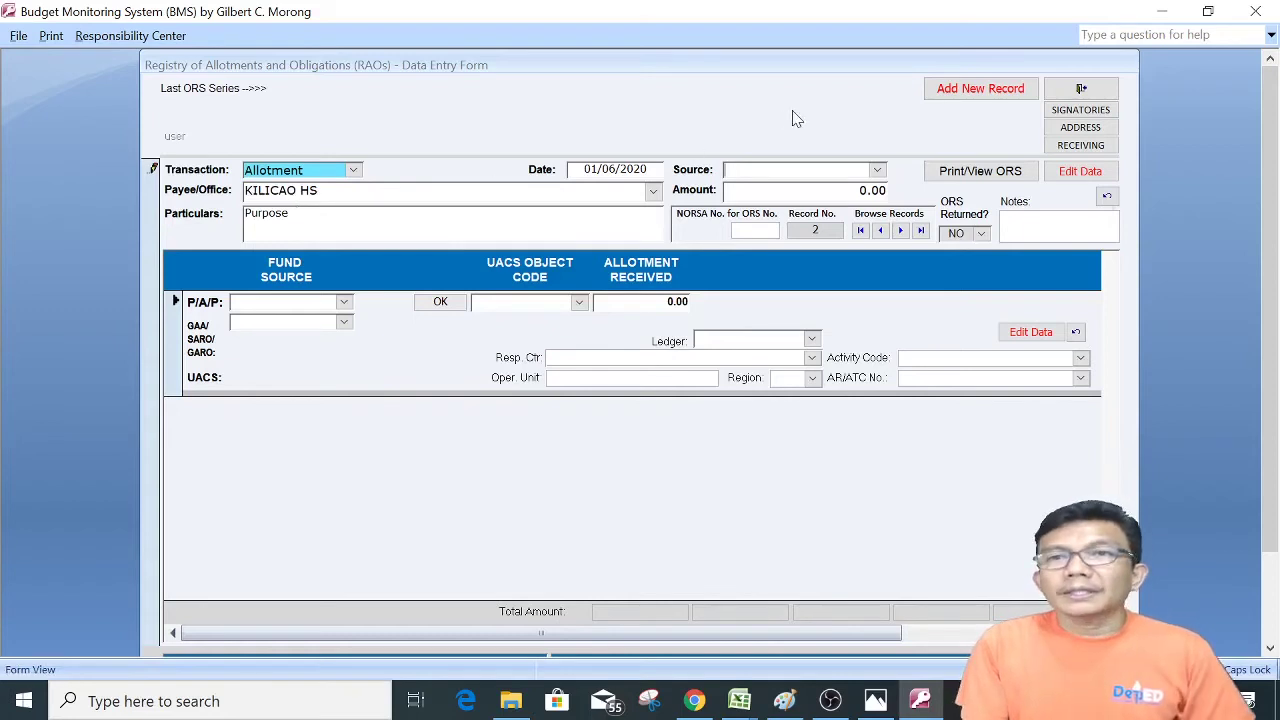
pyautogui.click(876, 171)
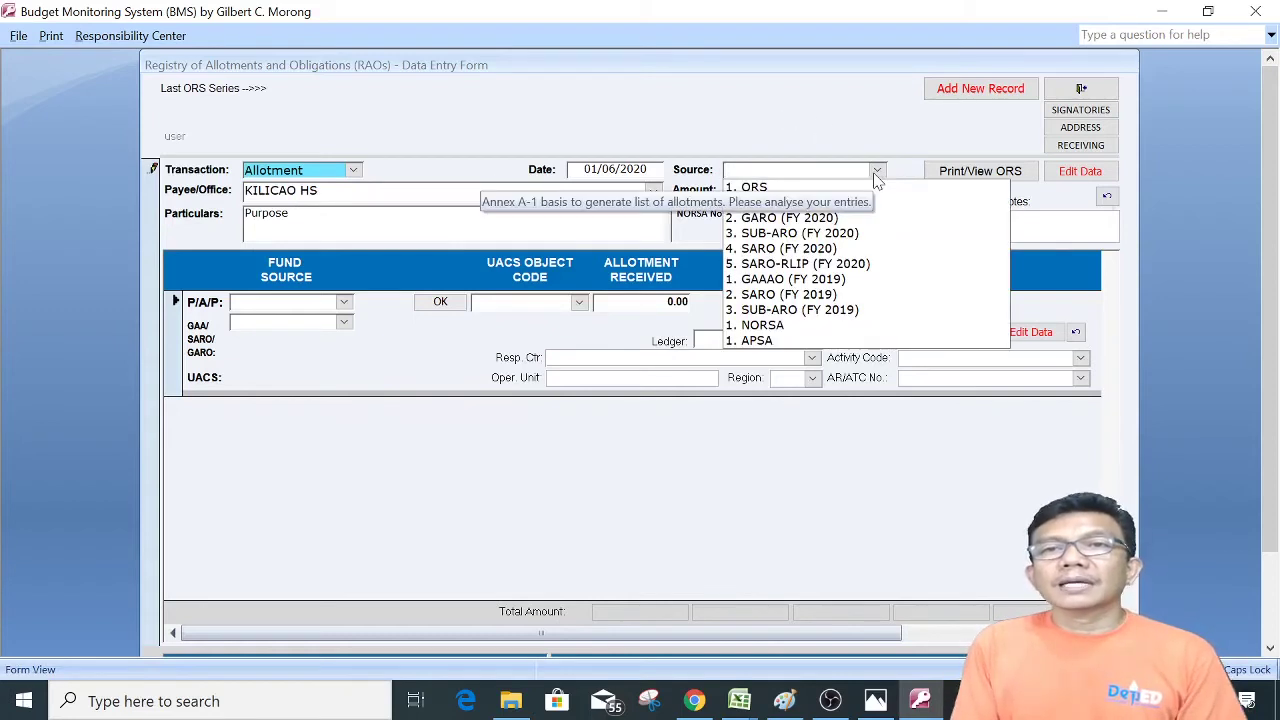
pyautogui.click(768, 220)
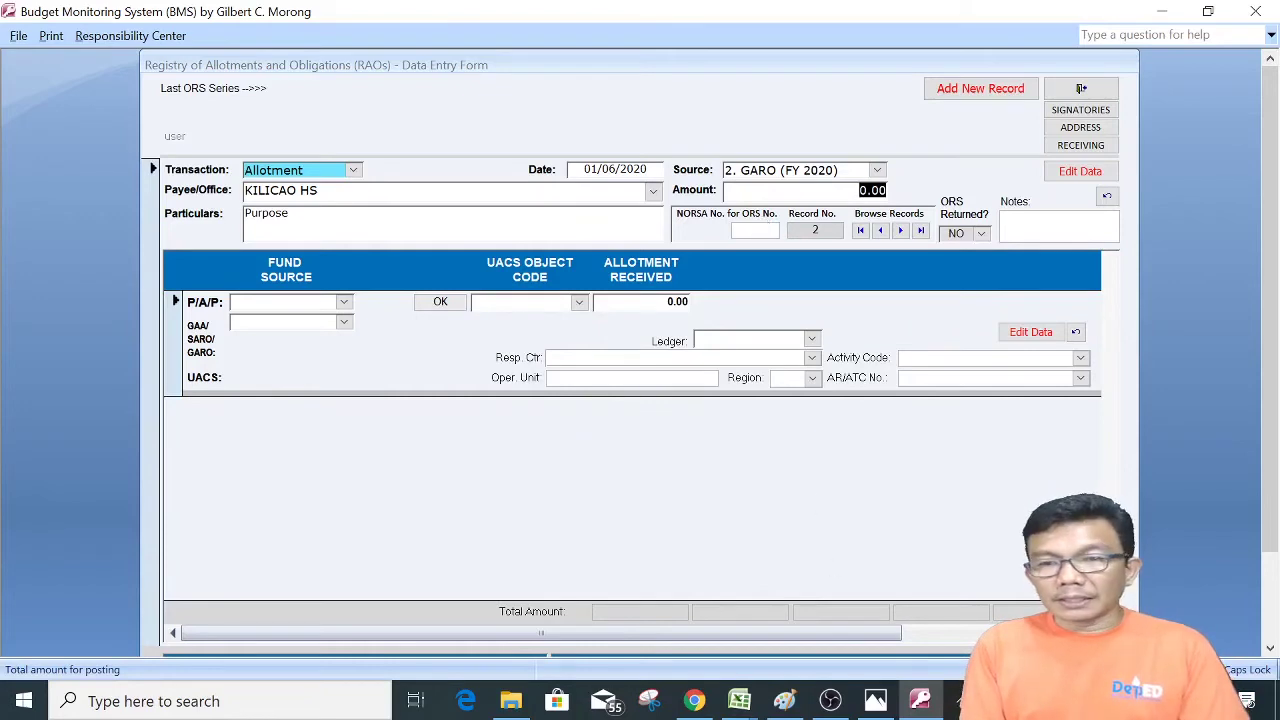
# - Check the school's RLIP figure in the Excel workbook, and set the record's amount to 1,482,000 and particulars to "FY 2020 GARO - RLIP"
pyautogui.click(739, 701)
pyautogui.click(674, 604)
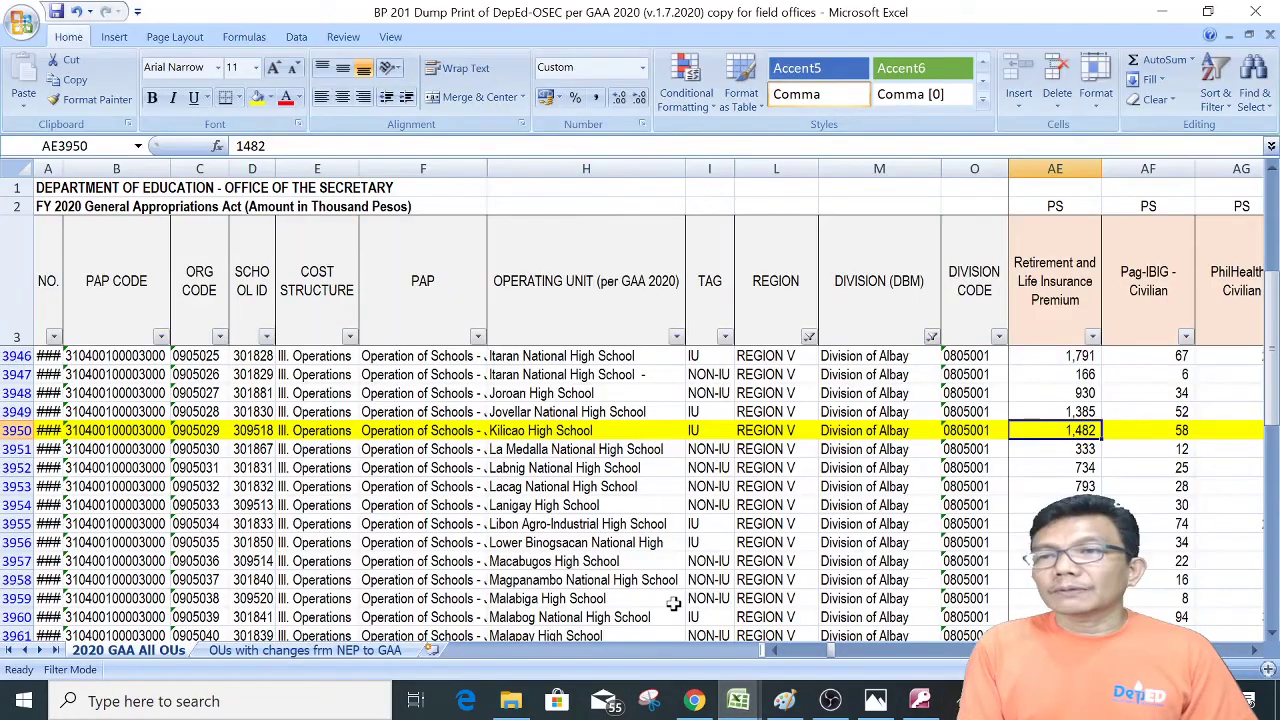
pyautogui.click(920, 701)
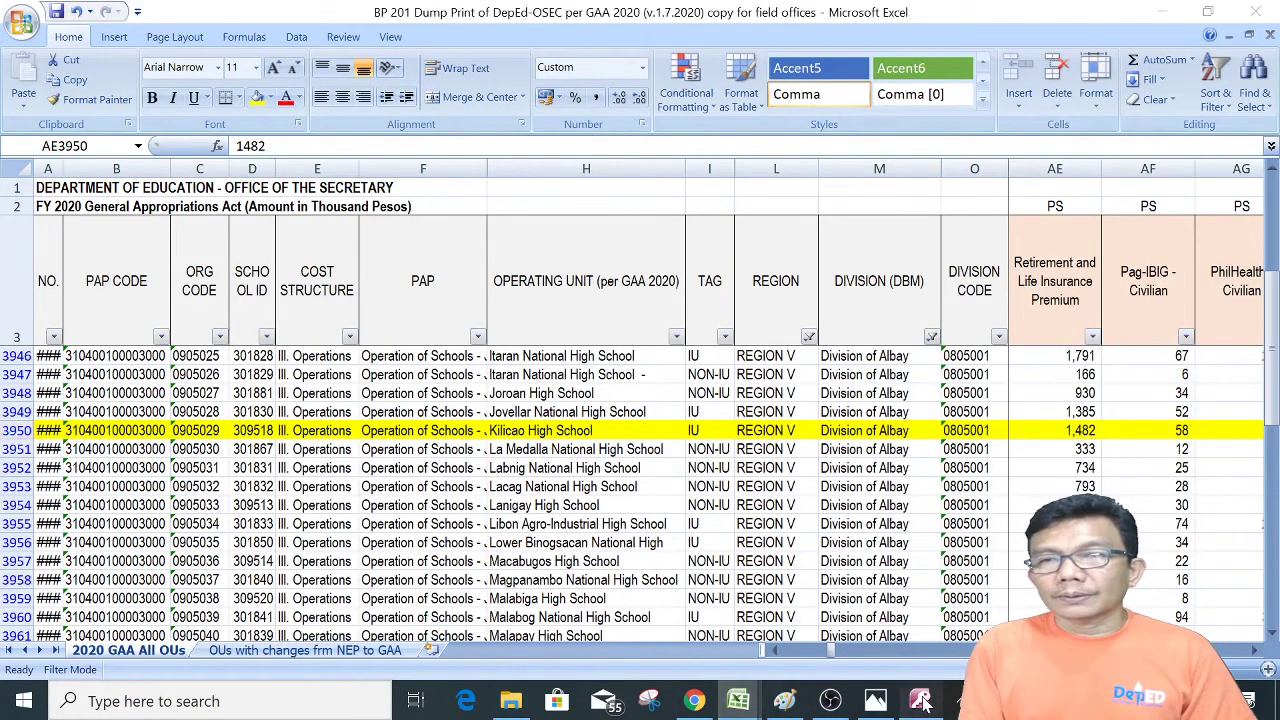
pyautogui.write('1,')
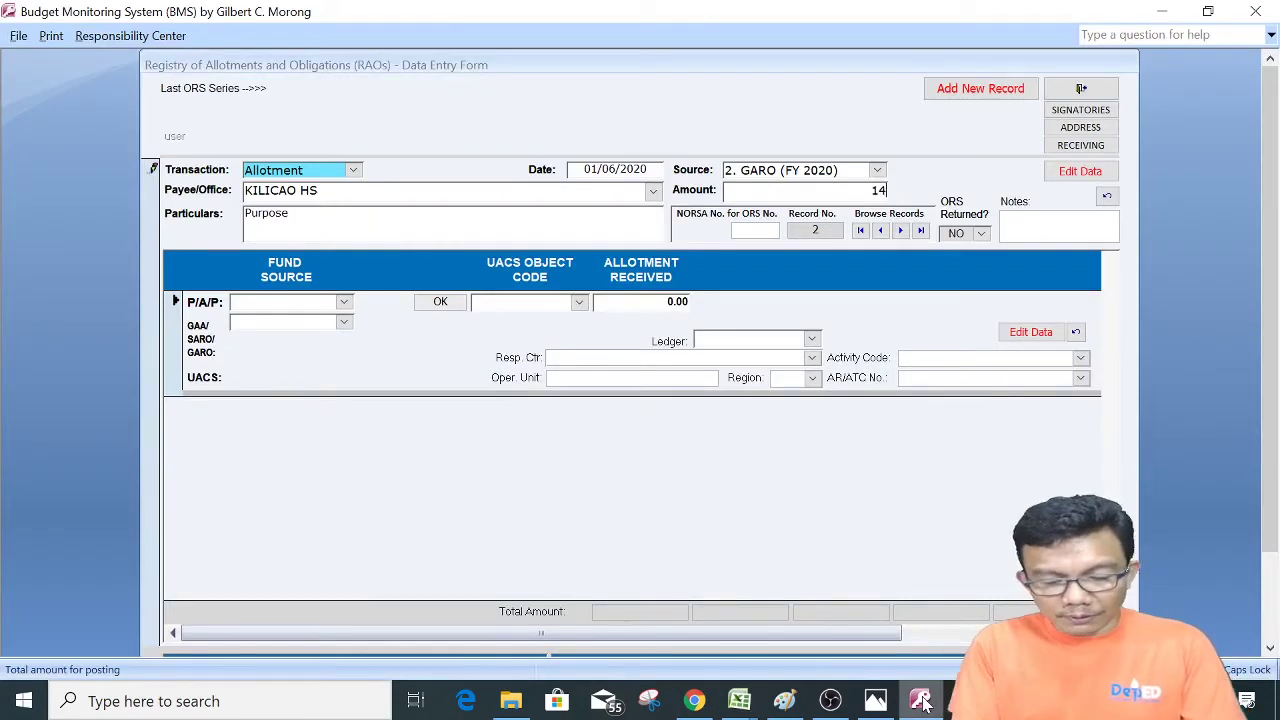
pyautogui.write('482,000')
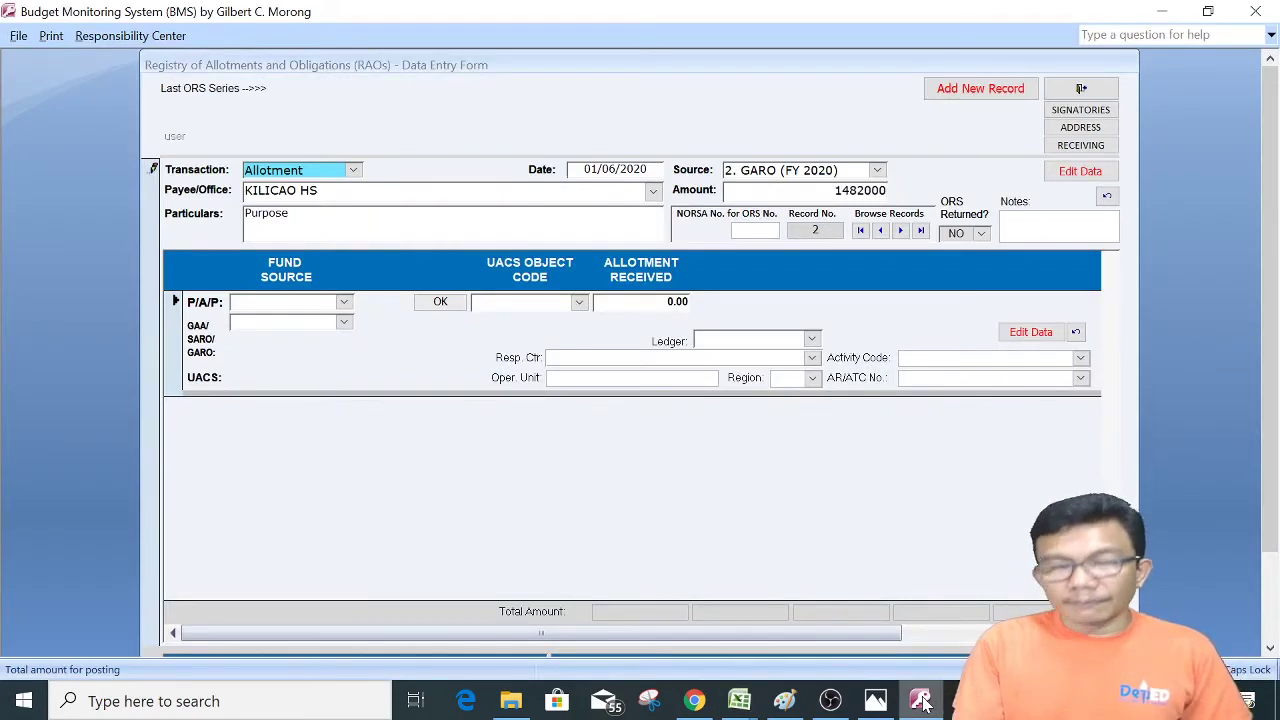
pyautogui.press('Tab')
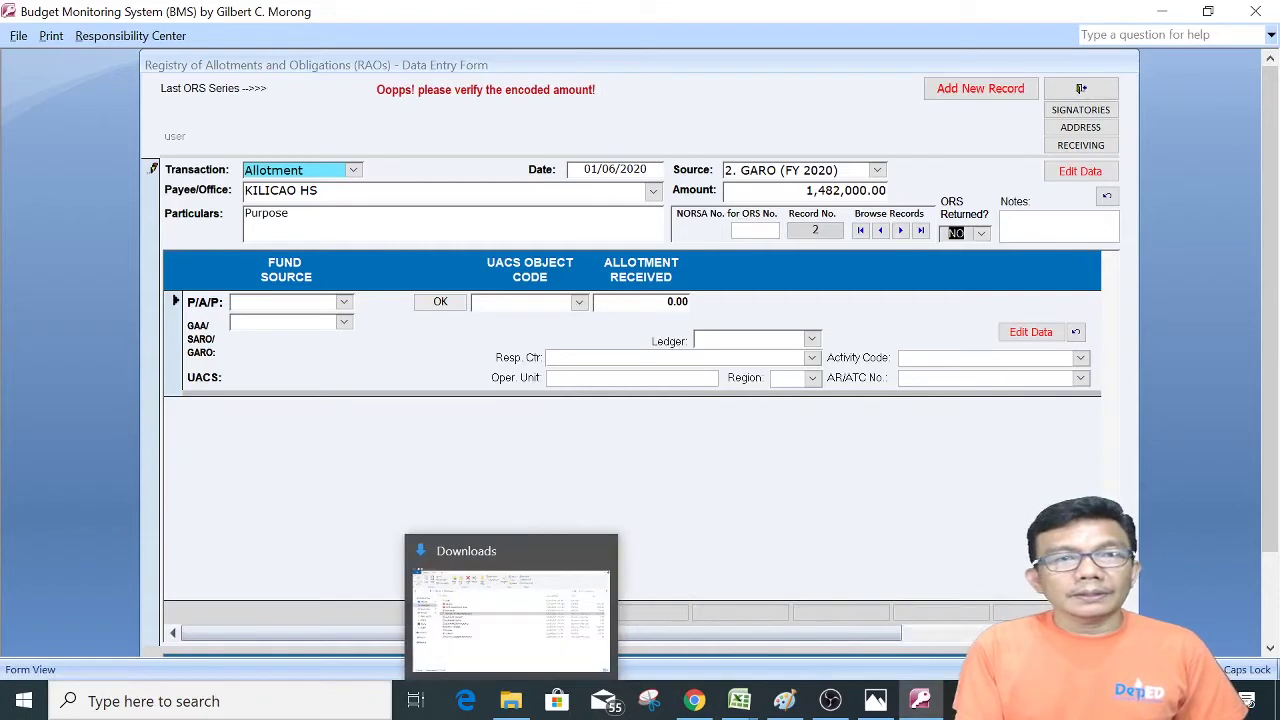
pyautogui.press('Tab')
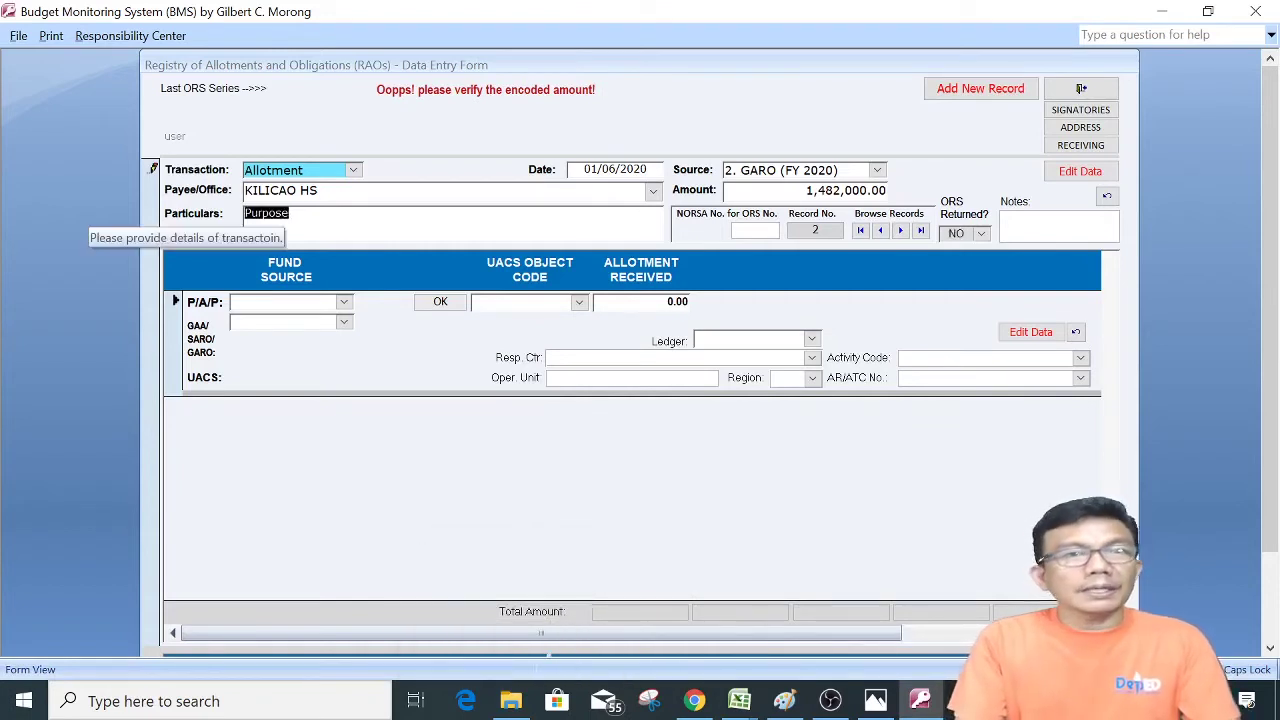
pyautogui.write('FY 2020 GARO - RLIP')
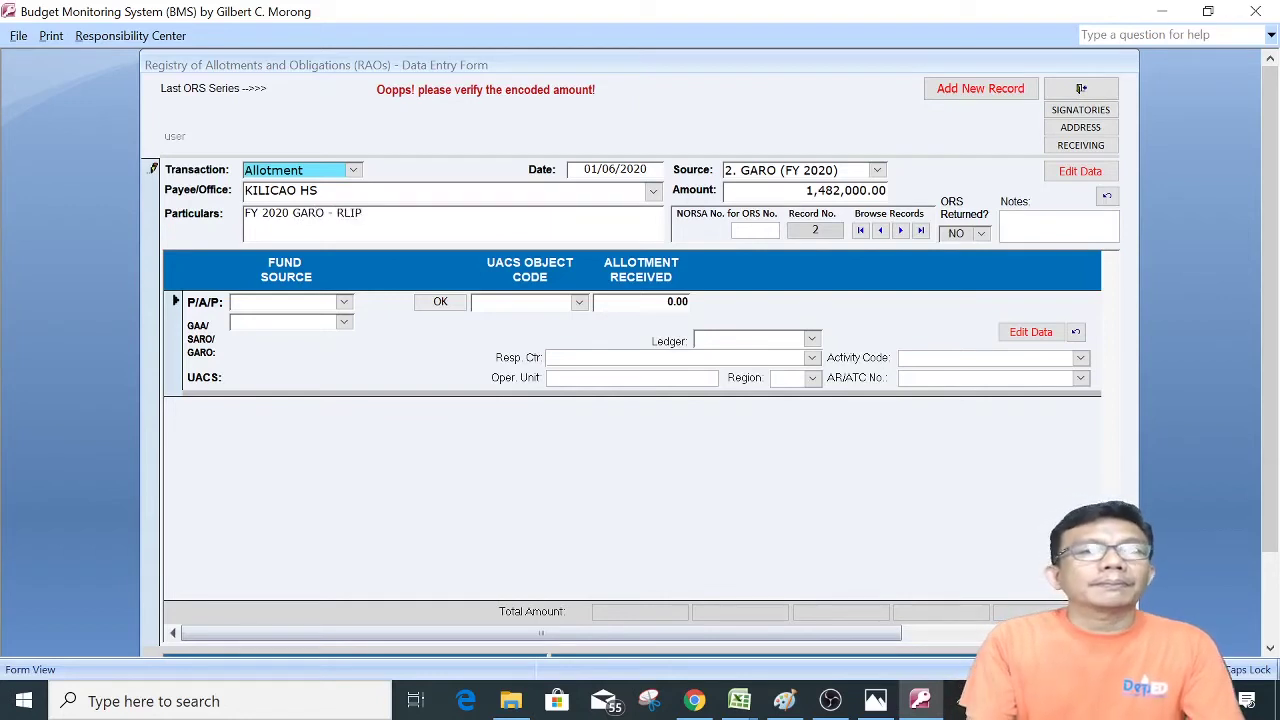
# - Set the first line's fund source to P/A/P PPA352 (JHS-OPERATIONS-RLIP) with allotment type GARO-RLIP-001
pyautogui.click(293, 301)
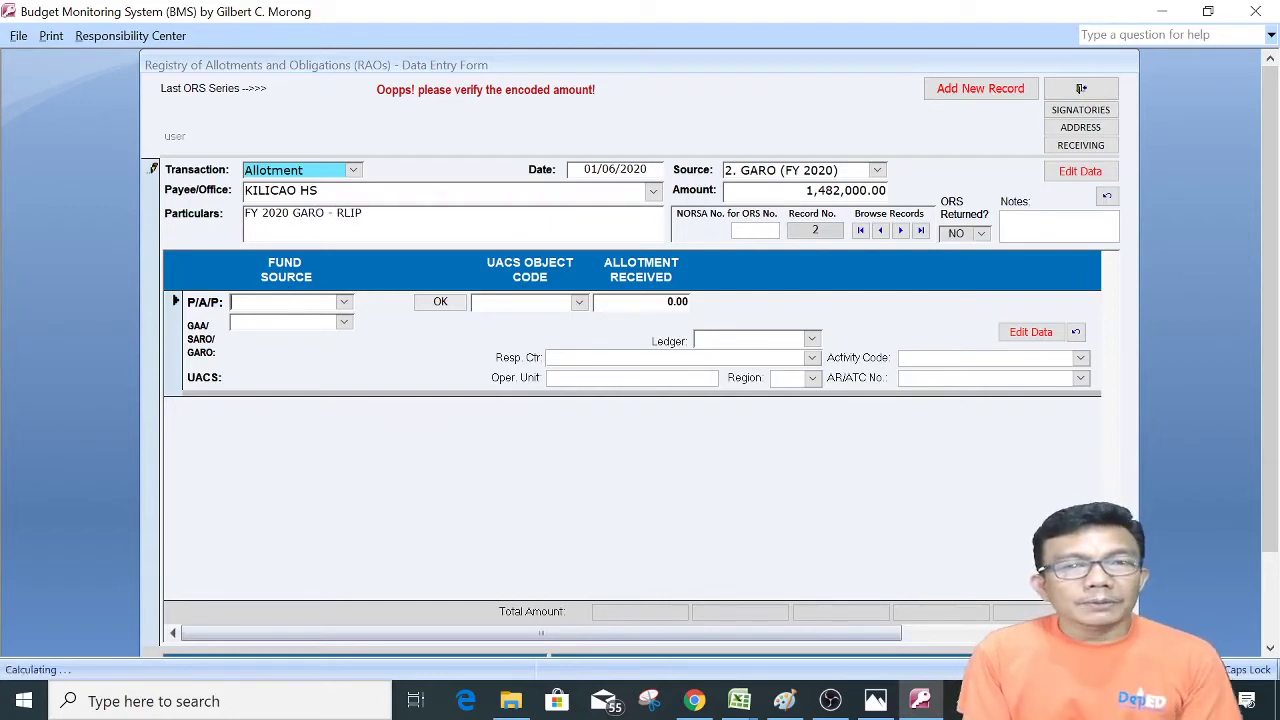
pyautogui.click(344, 303)
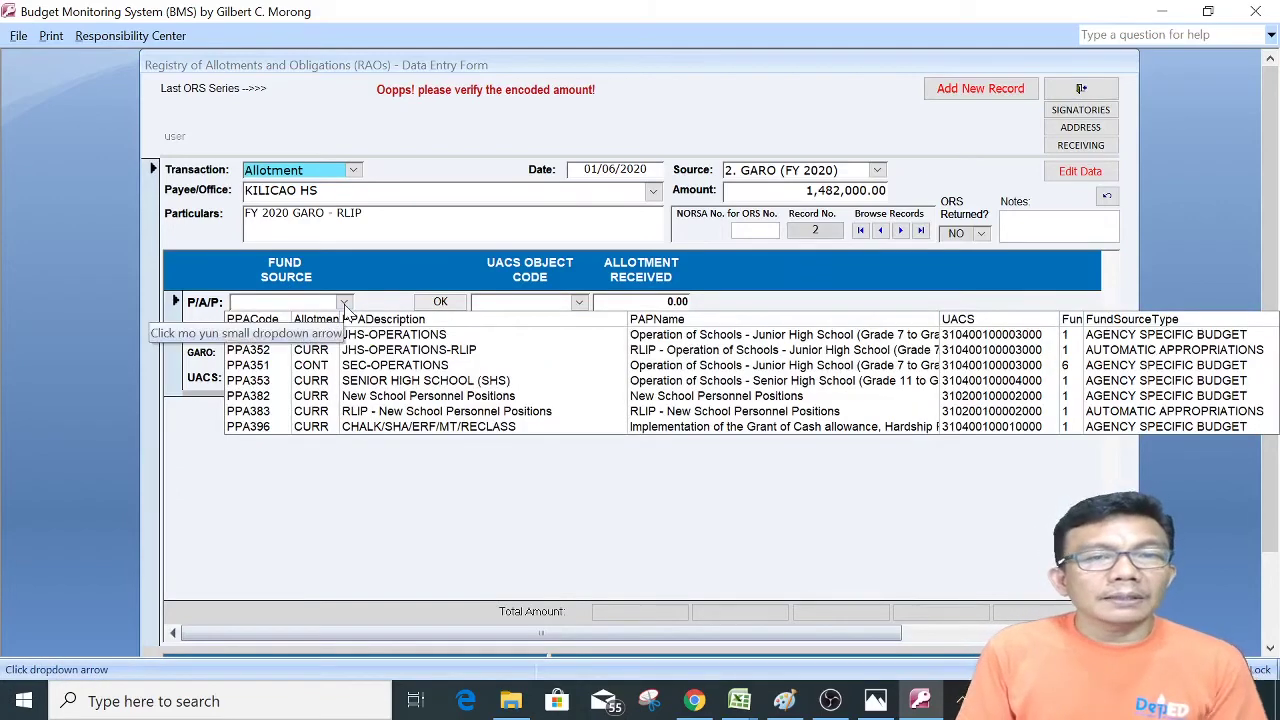
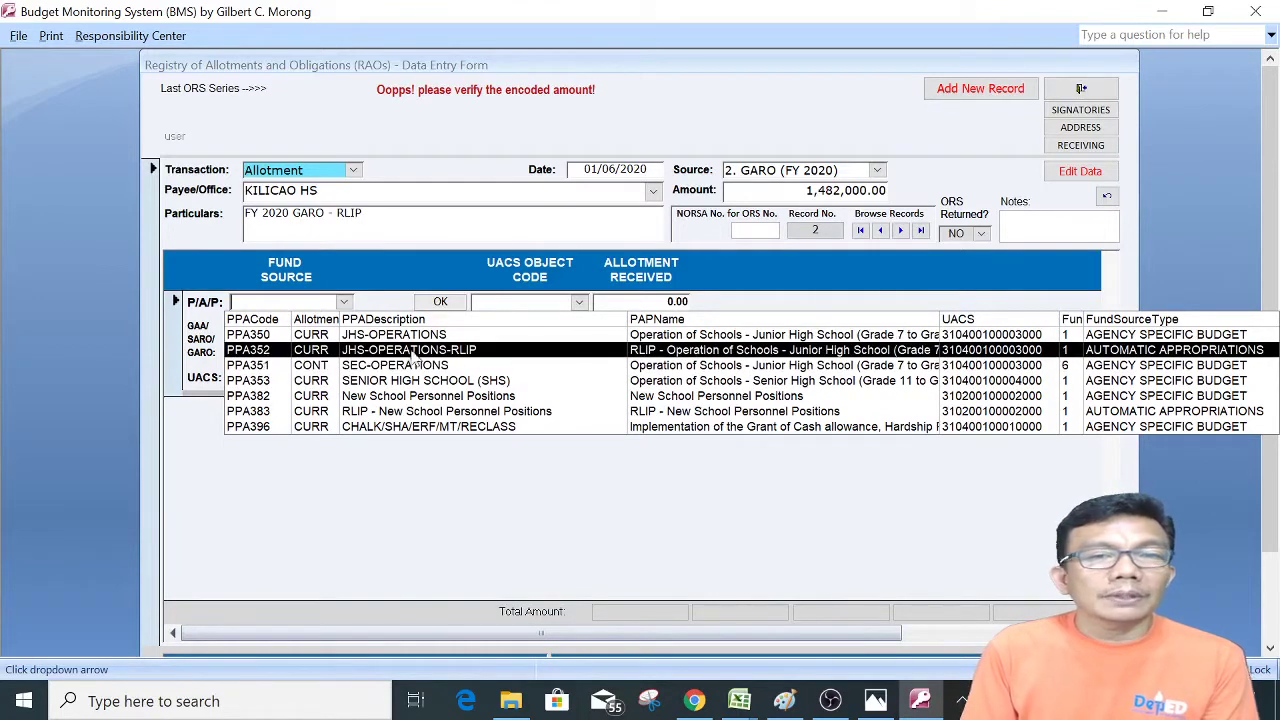
pyautogui.click(489, 351)
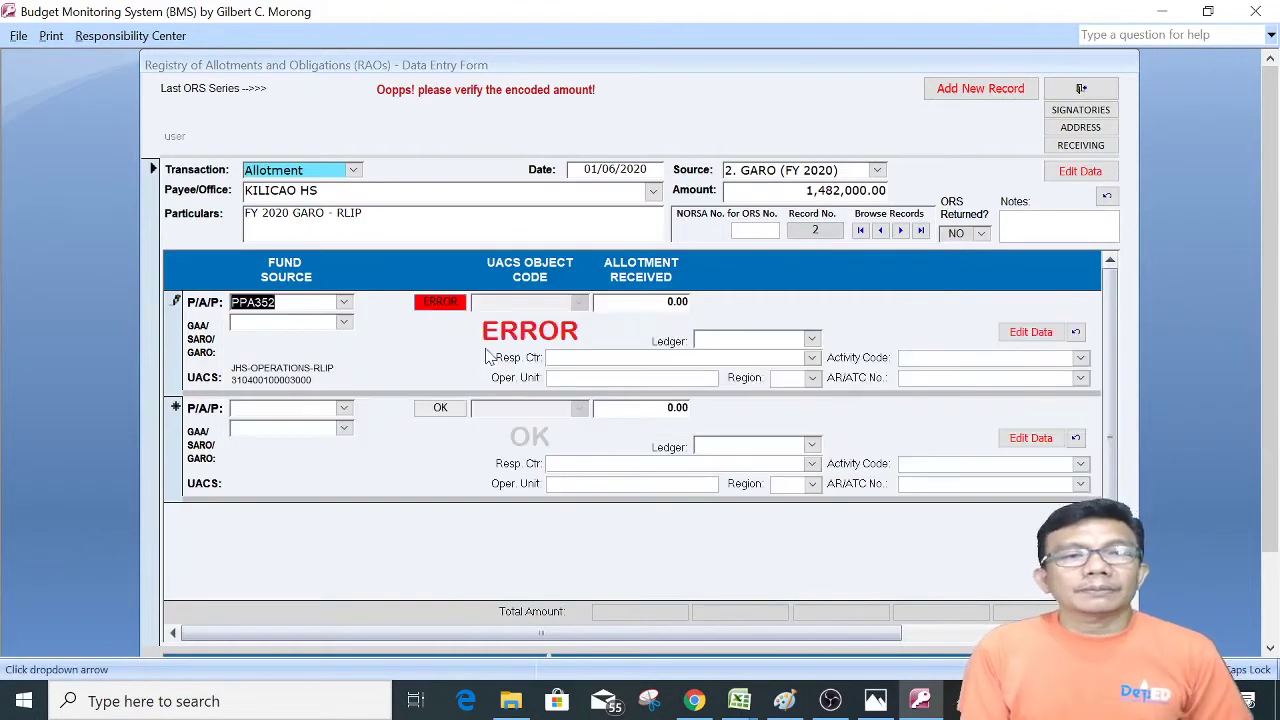
pyautogui.click(344, 323)
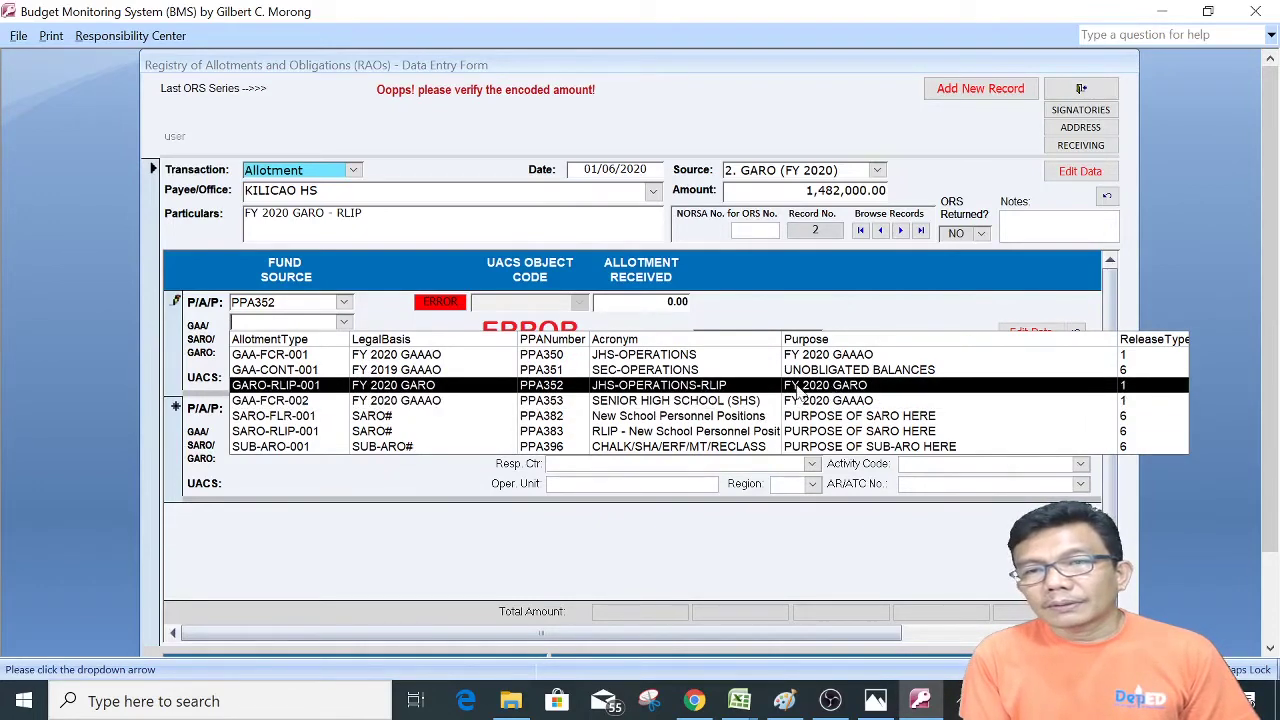
pyautogui.click(716, 392)
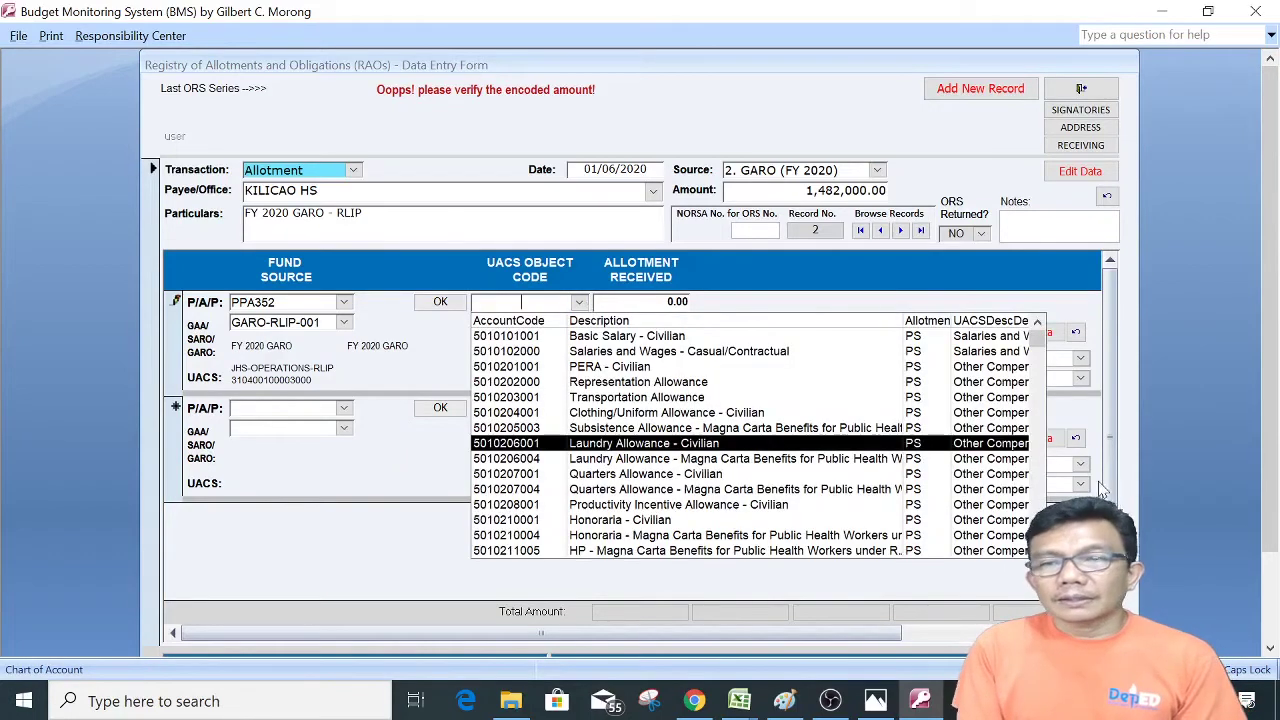
pyautogui.scroll(-5, 750, 443)
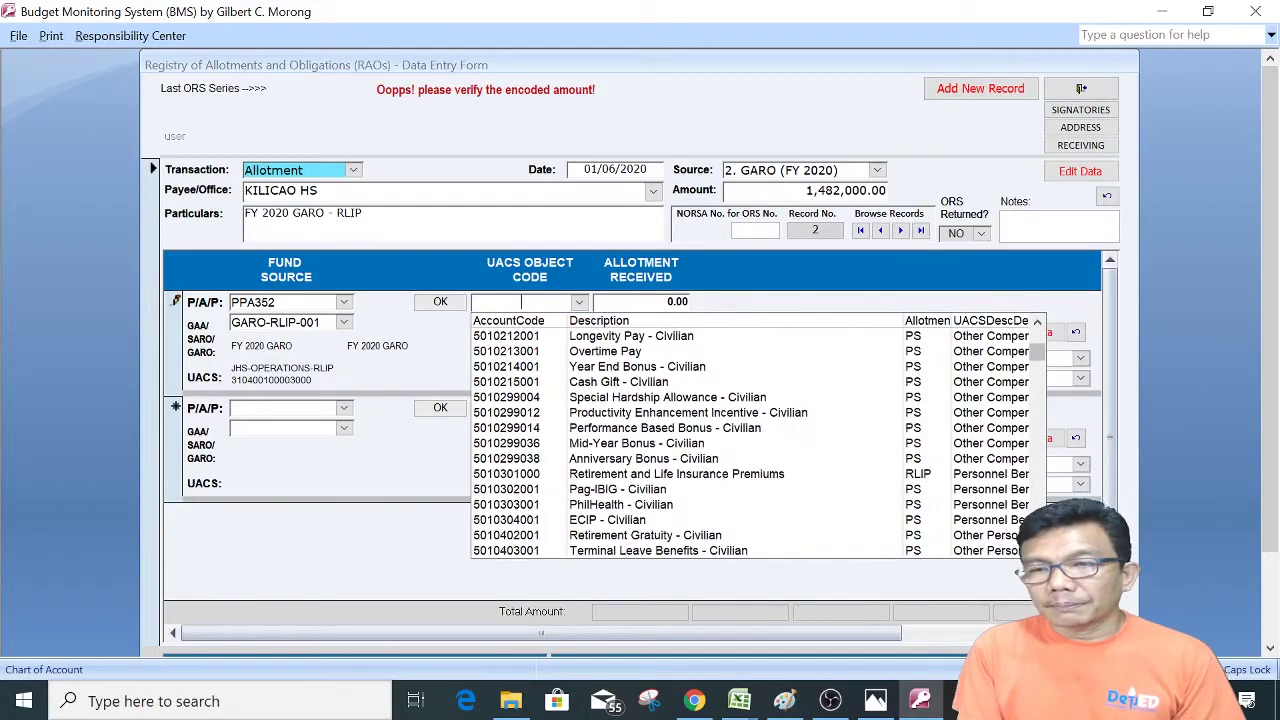
pyautogui.click(905, 475)
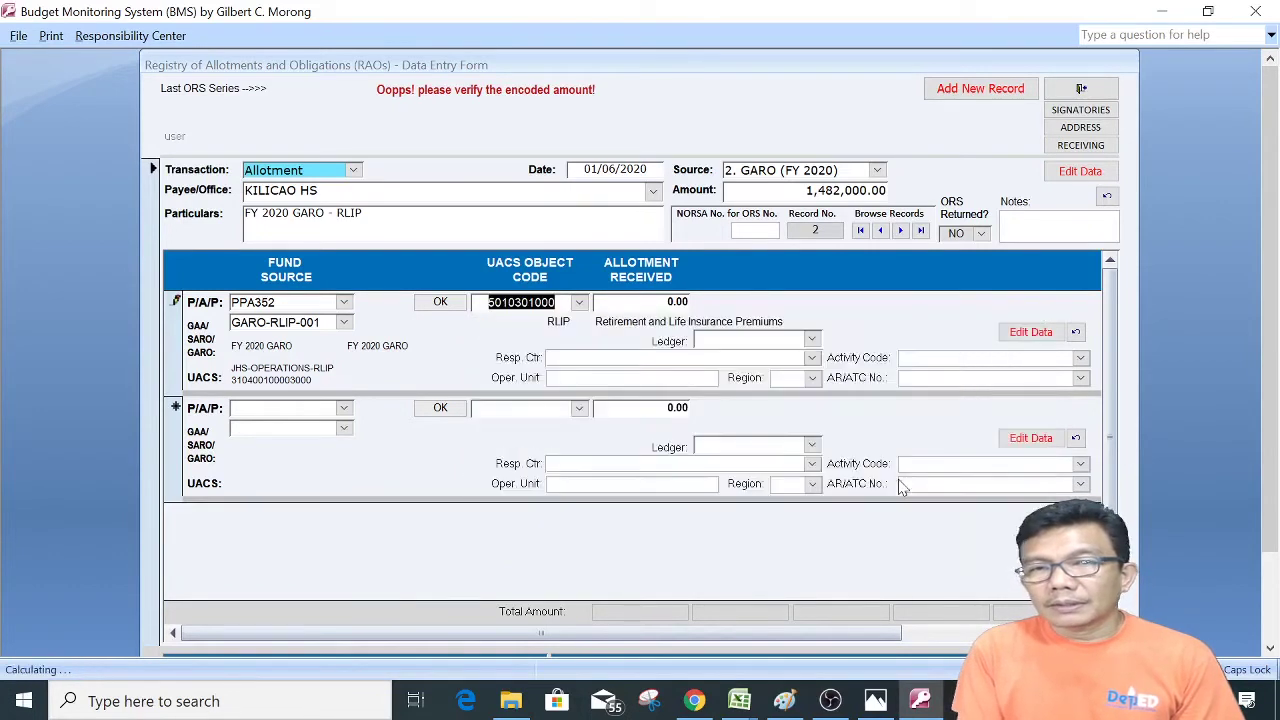
pyautogui.press('Tab')
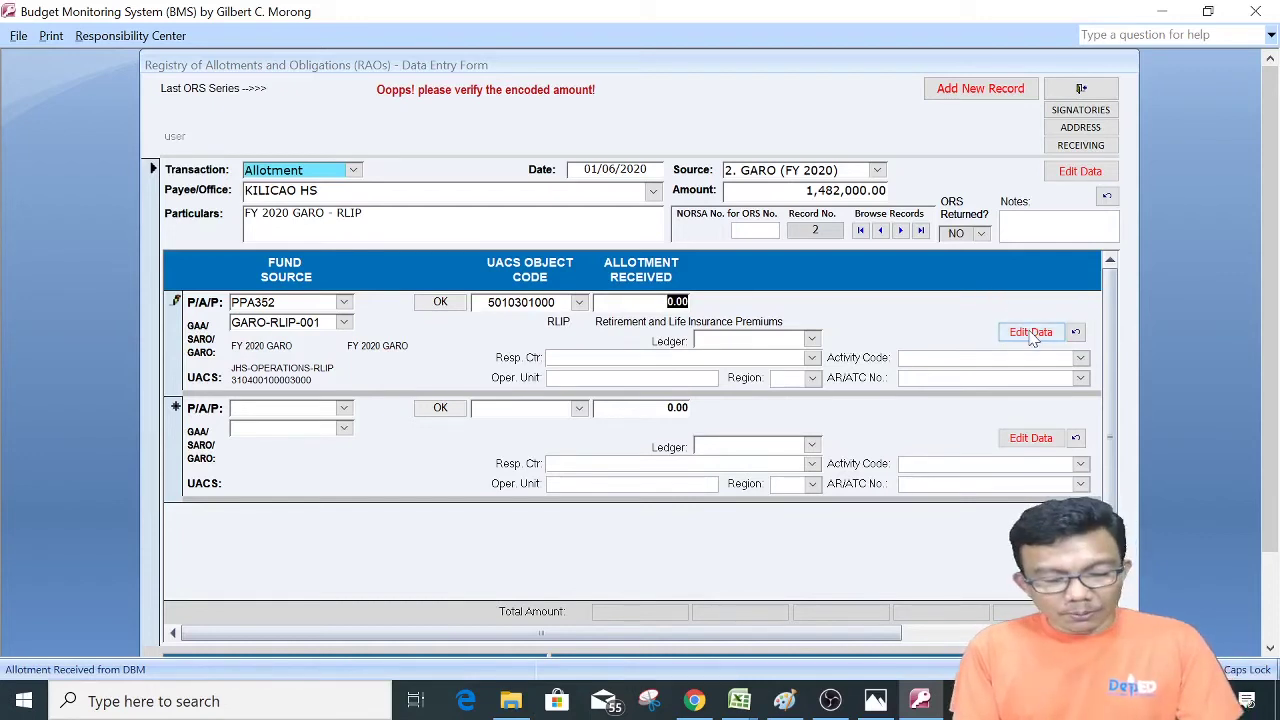
pyautogui.write('1,482,00')
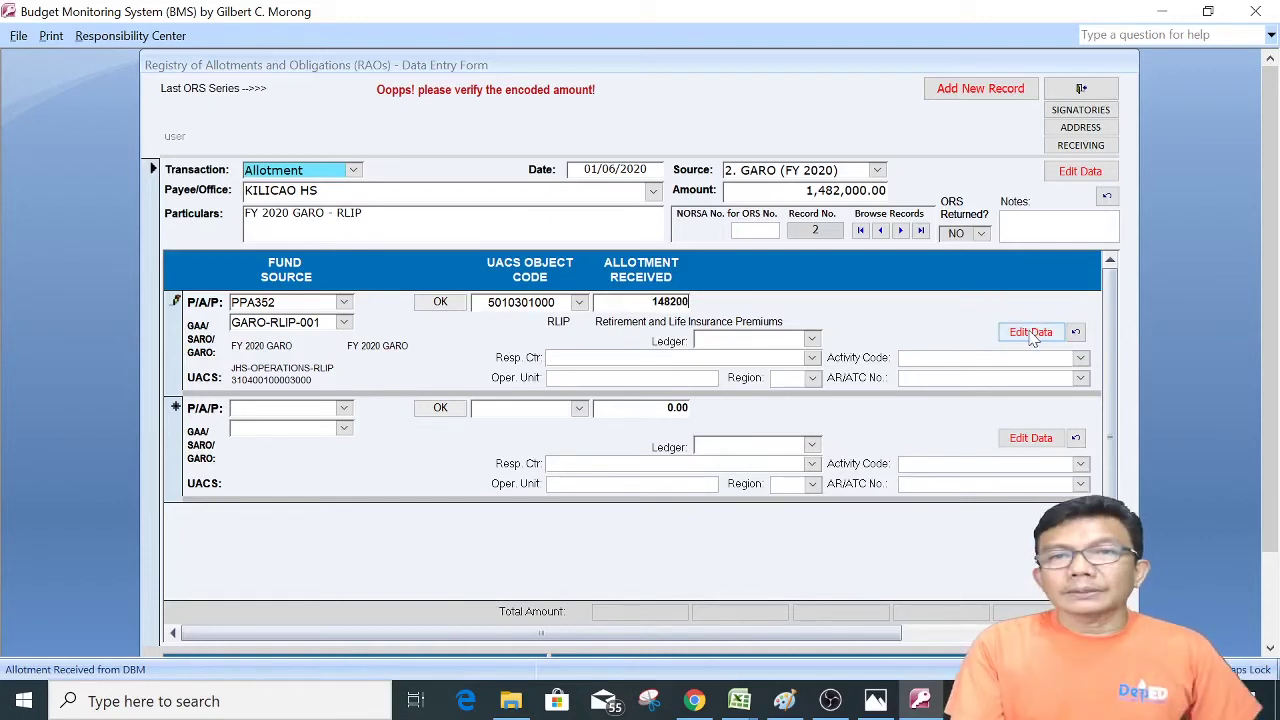
pyautogui.write('0')
pyautogui.press('Tab')
pyautogui.write('S')
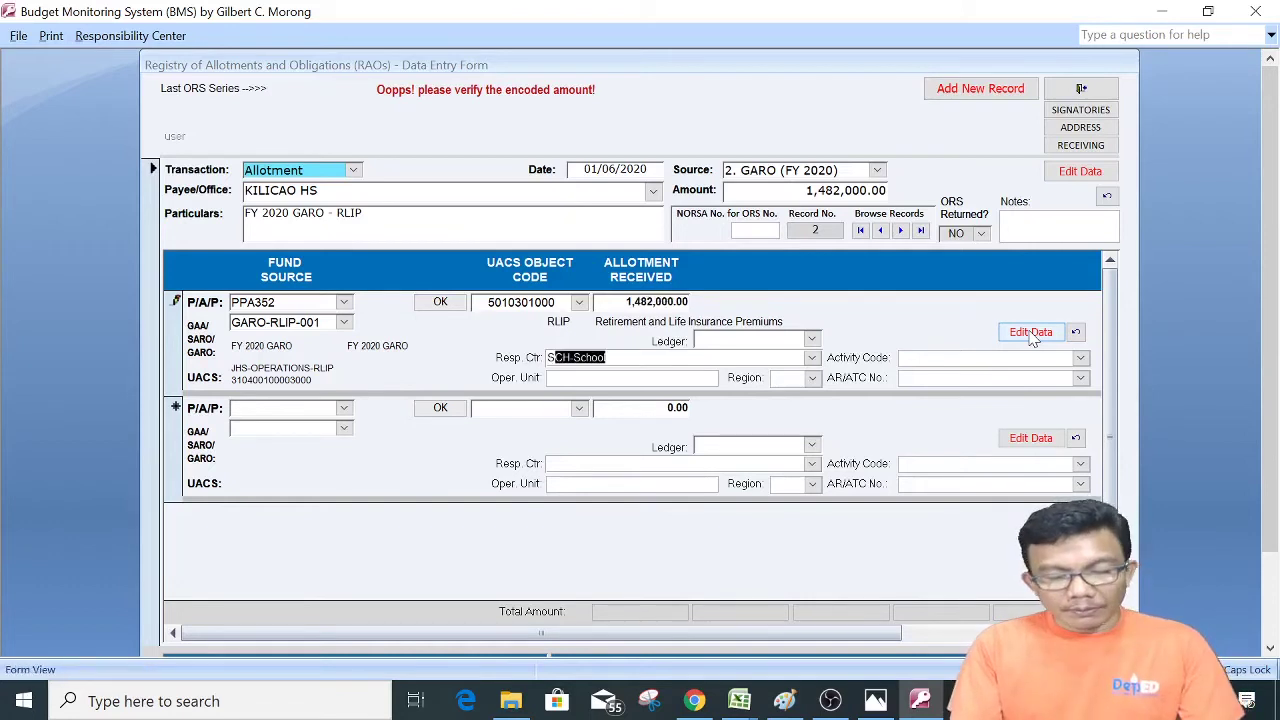
pyautogui.press('Tab')
pyautogui.press('Tab')
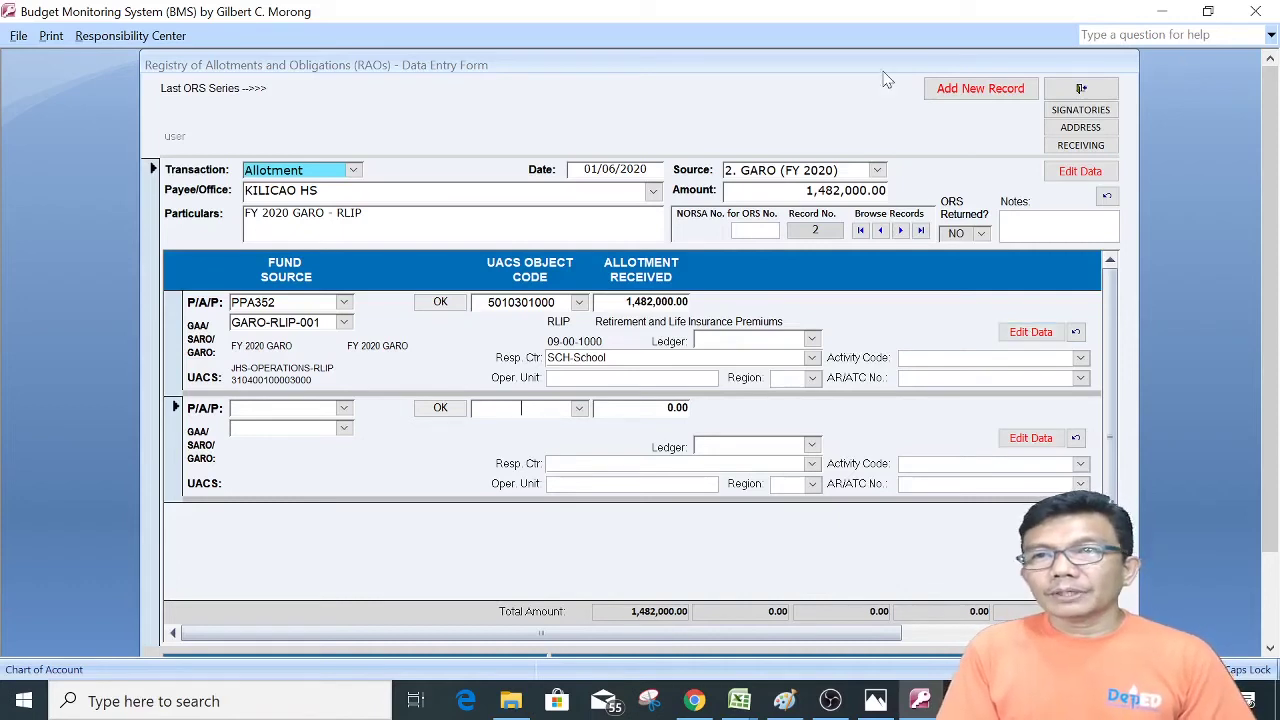
# - Add a new Allotment record dated 01/06/2020 with KILICAO HS as payee/office and 1. GAAAO (FY 2020) as source
pyautogui.click(947, 89)
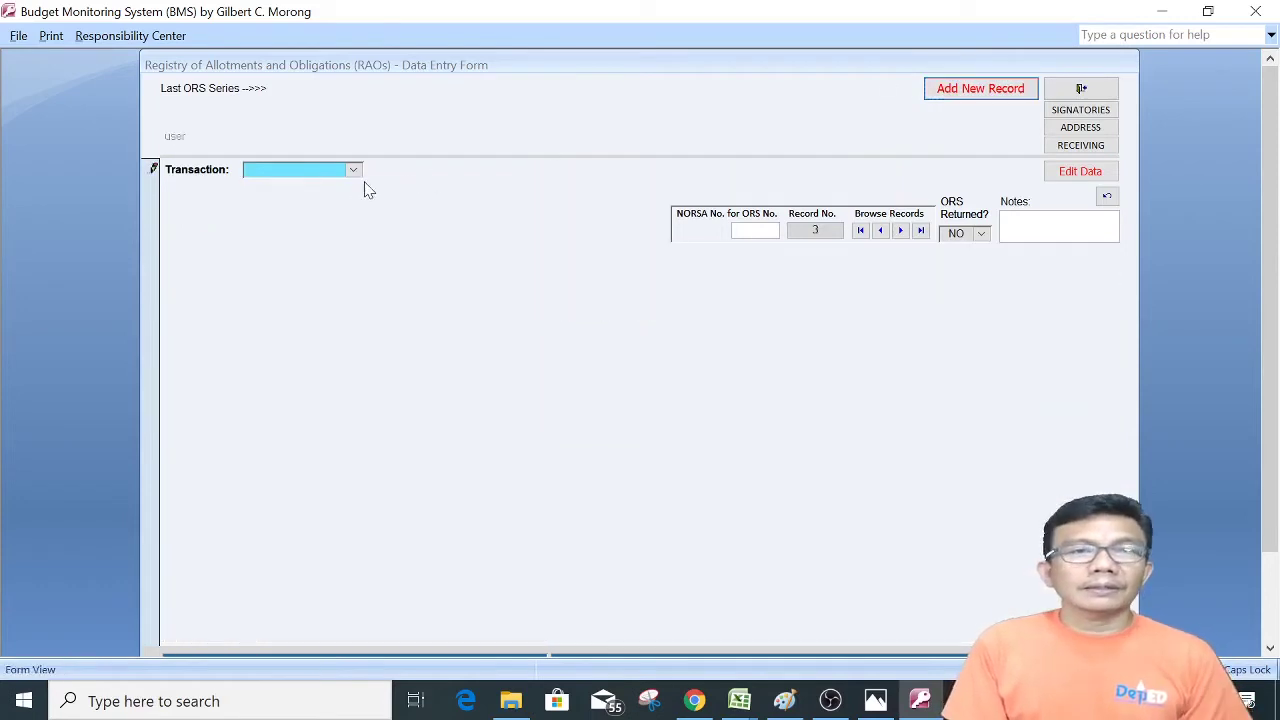
pyautogui.click(354, 171)
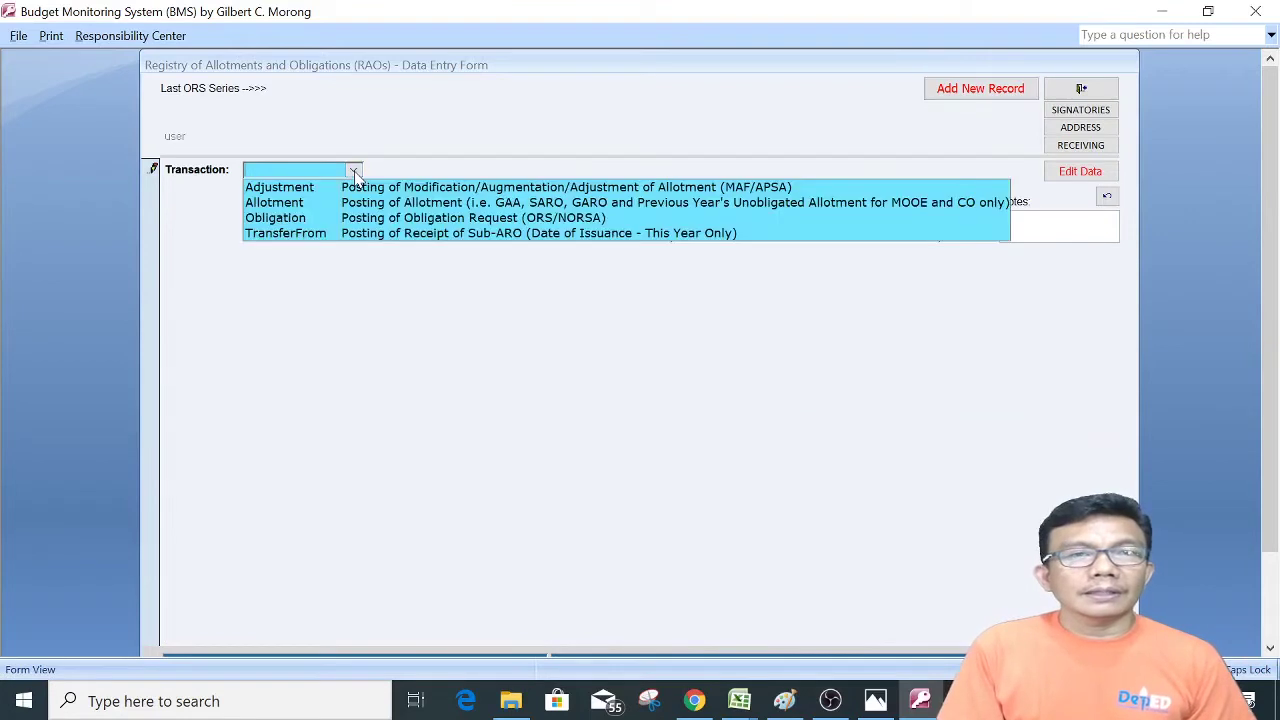
pyautogui.click(306, 203)
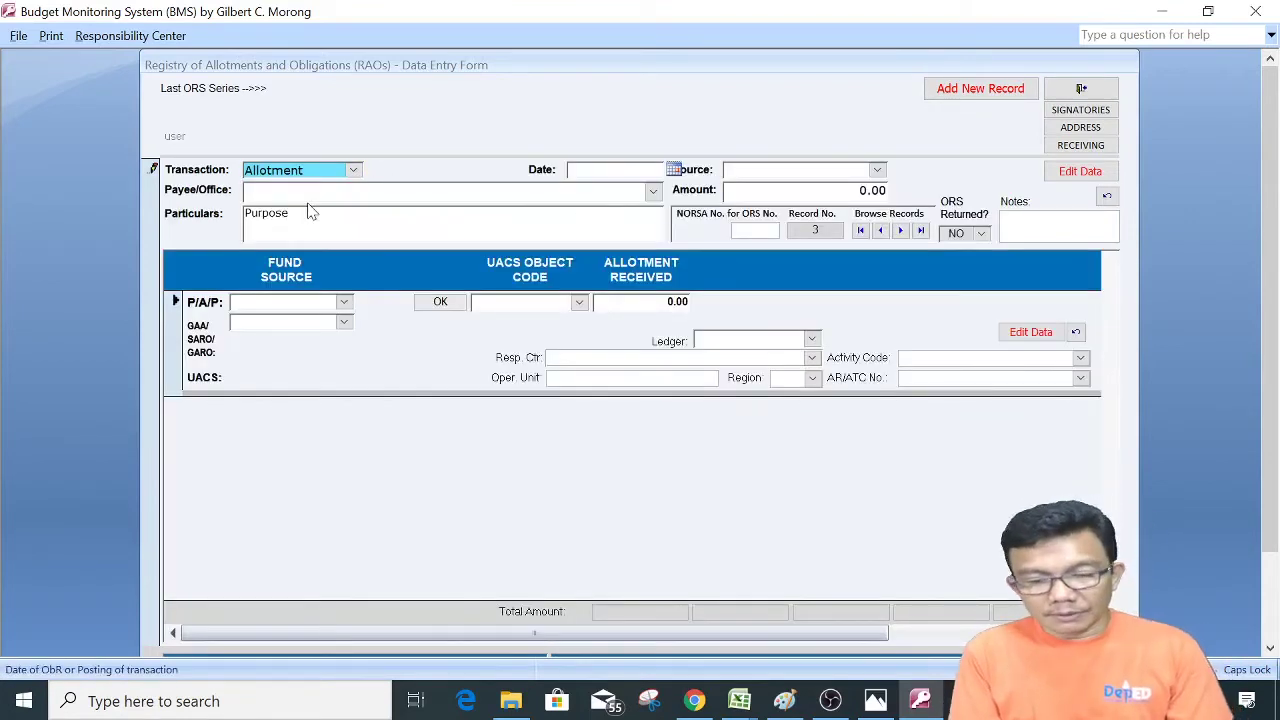
pyautogui.write('01/06')
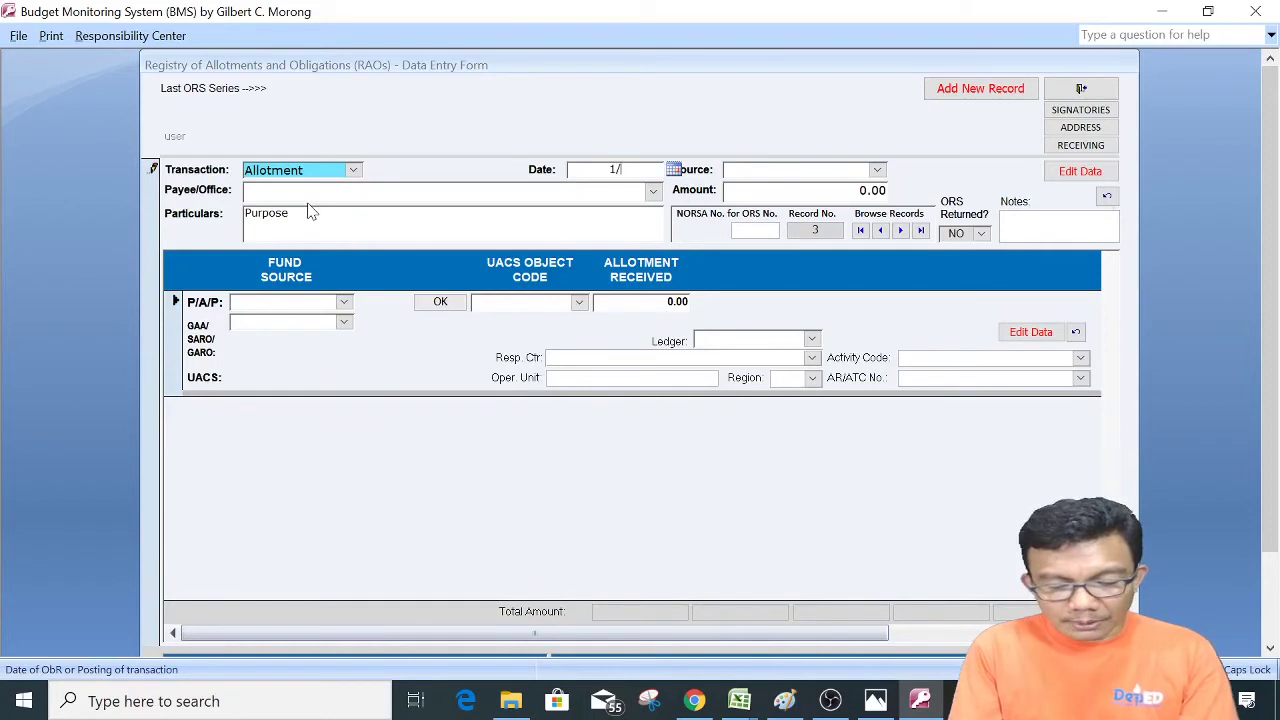
pyautogui.press('Tab')
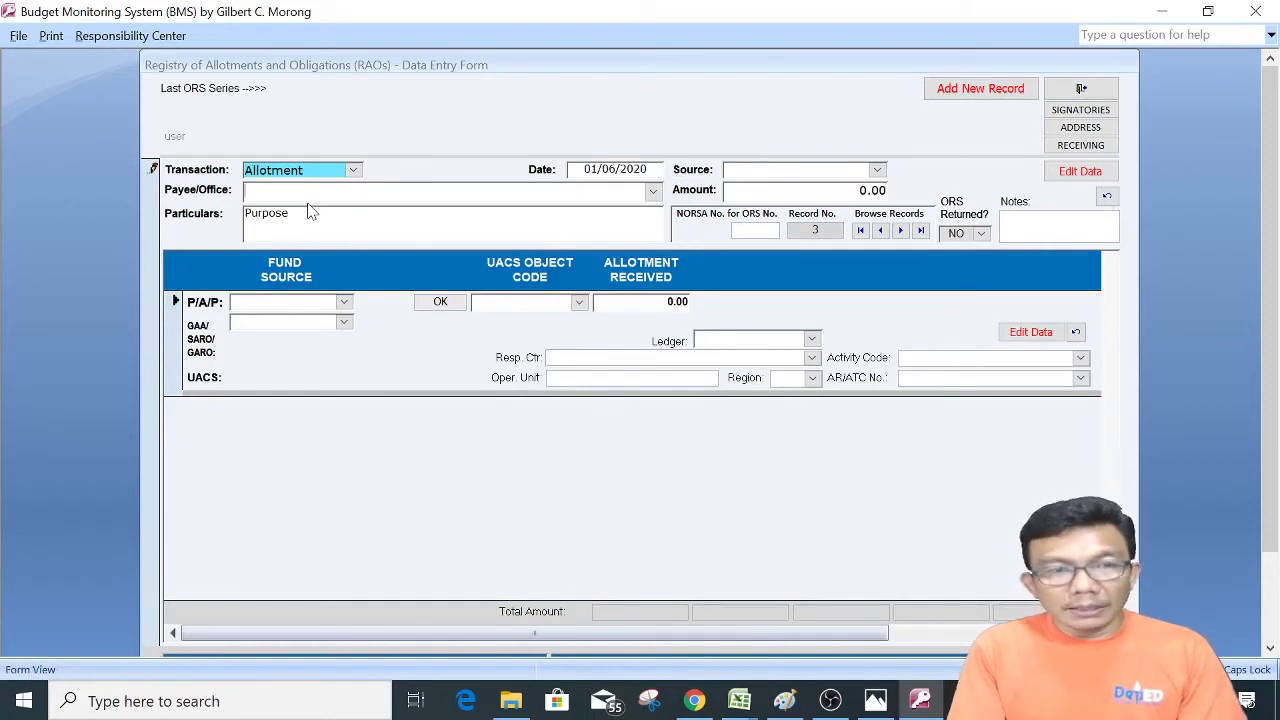
pyautogui.write('KILICAO HS')
pyautogui.press('Tab')
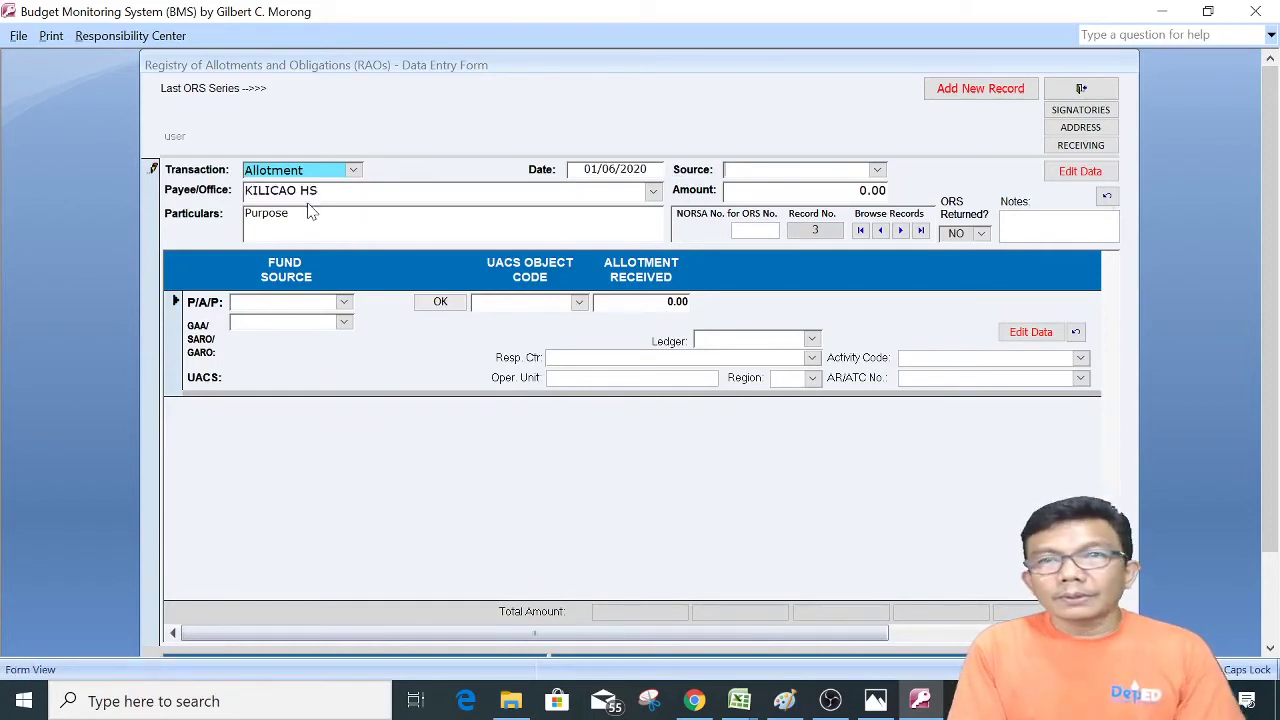
pyautogui.click(878, 170)
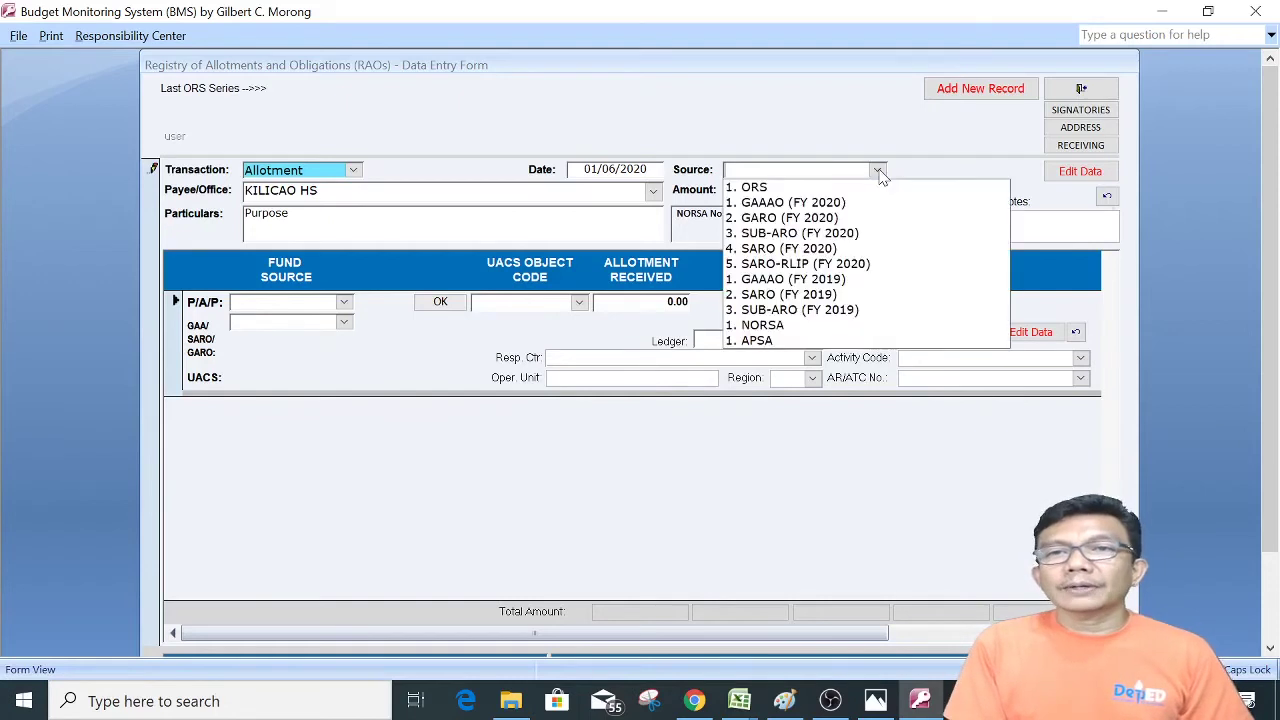
pyautogui.click(797, 203)
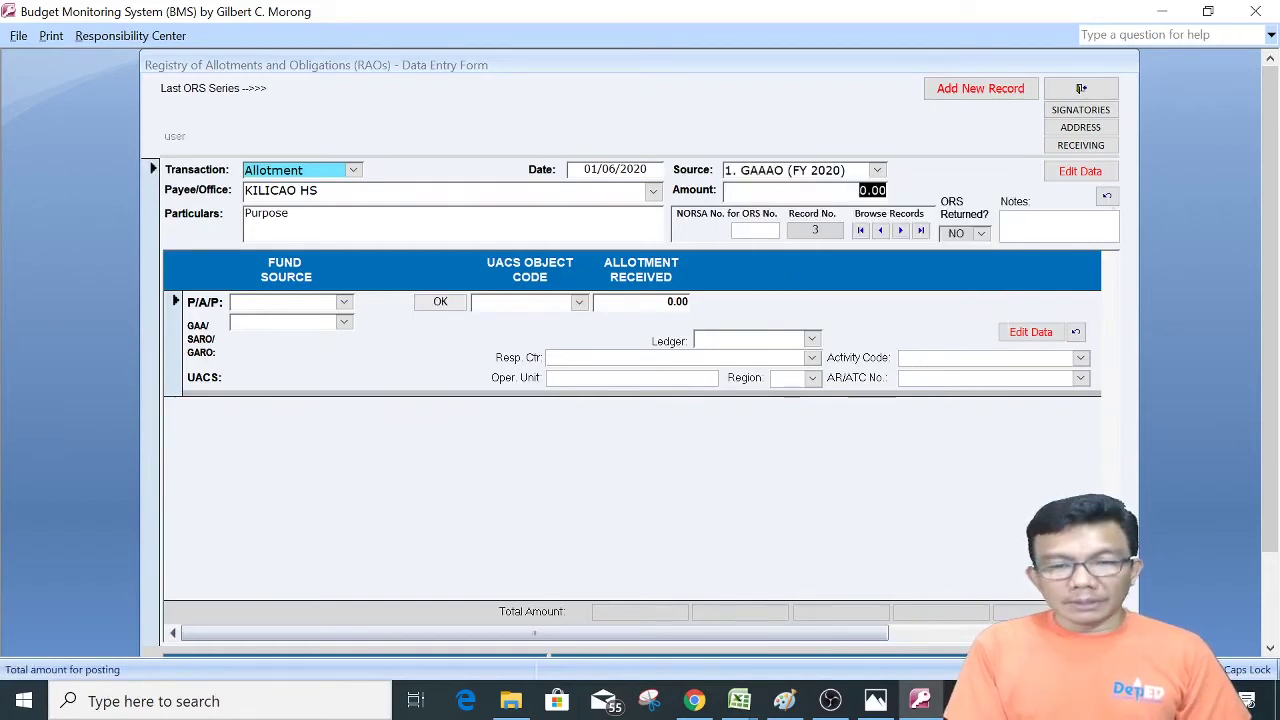
# - Check Kilicao High School's total Maintenance and Other Operating Expenses in the Excel workbook, and set the record's amount to 1,133,000
pyautogui.click(739, 700)
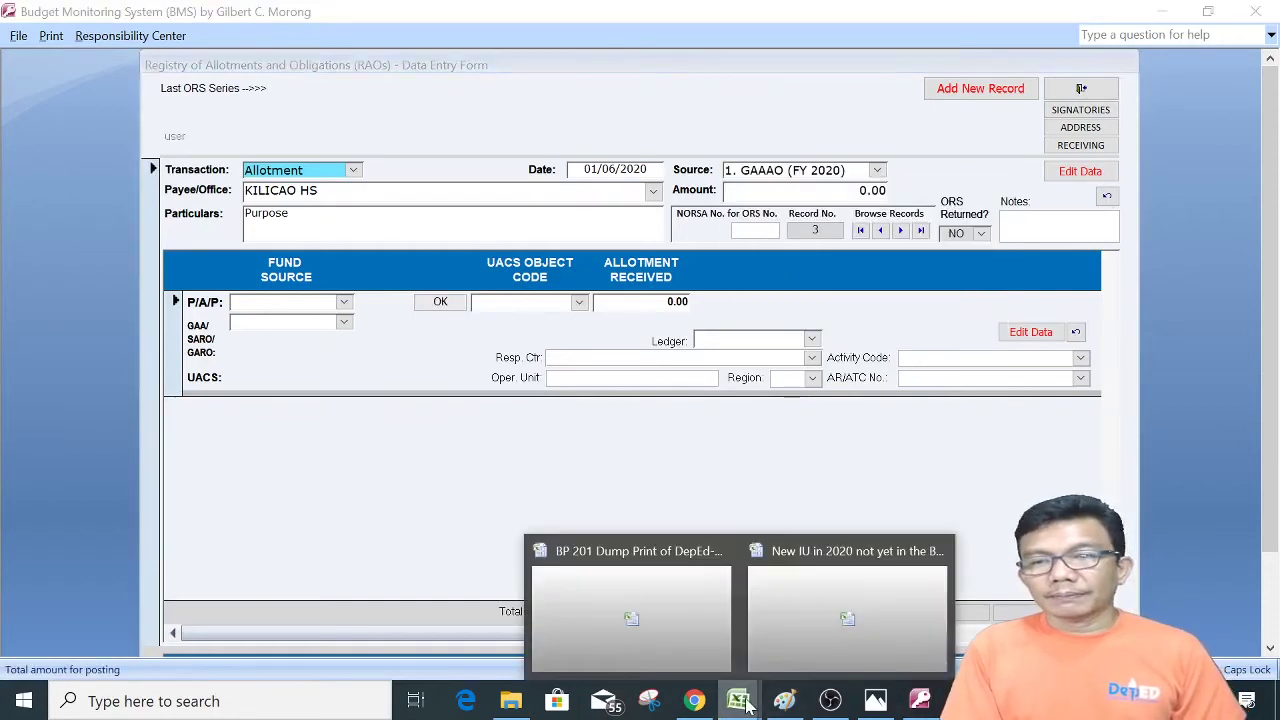
pyautogui.click(703, 608)
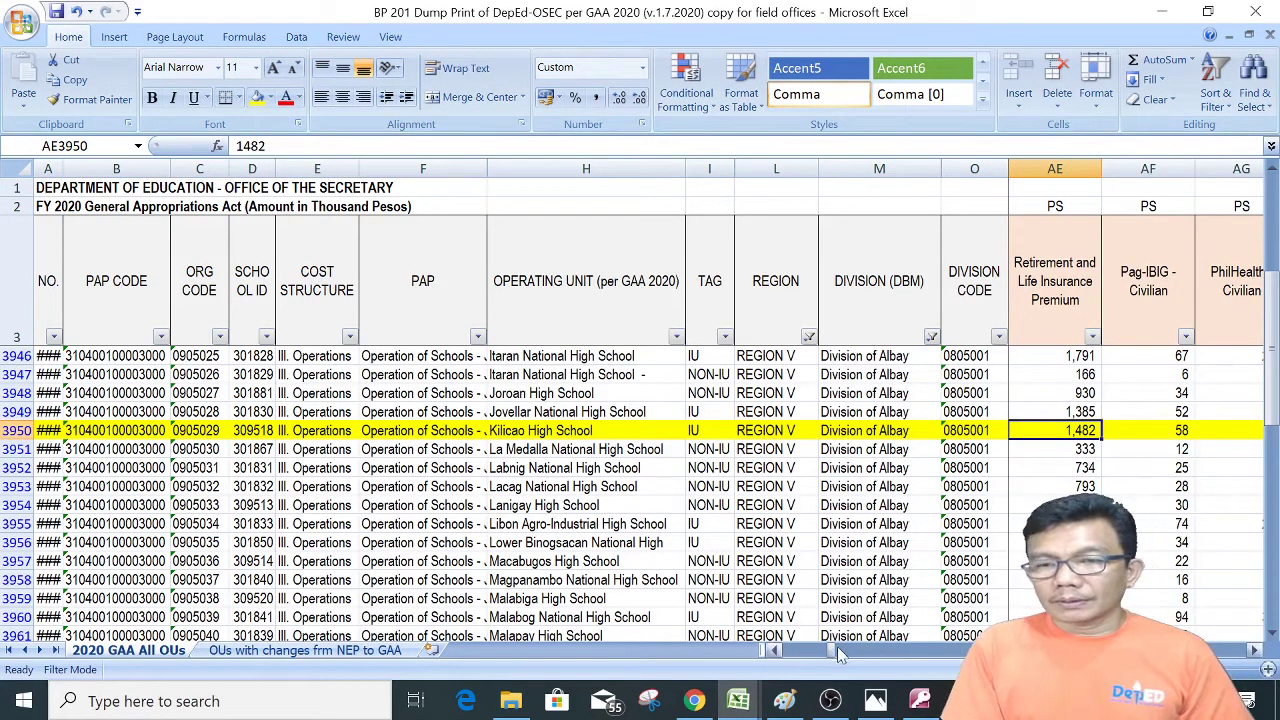
pyautogui.moveTo(832, 647); pyautogui.dragTo(1248, 638)
pyautogui.click(1090, 430)
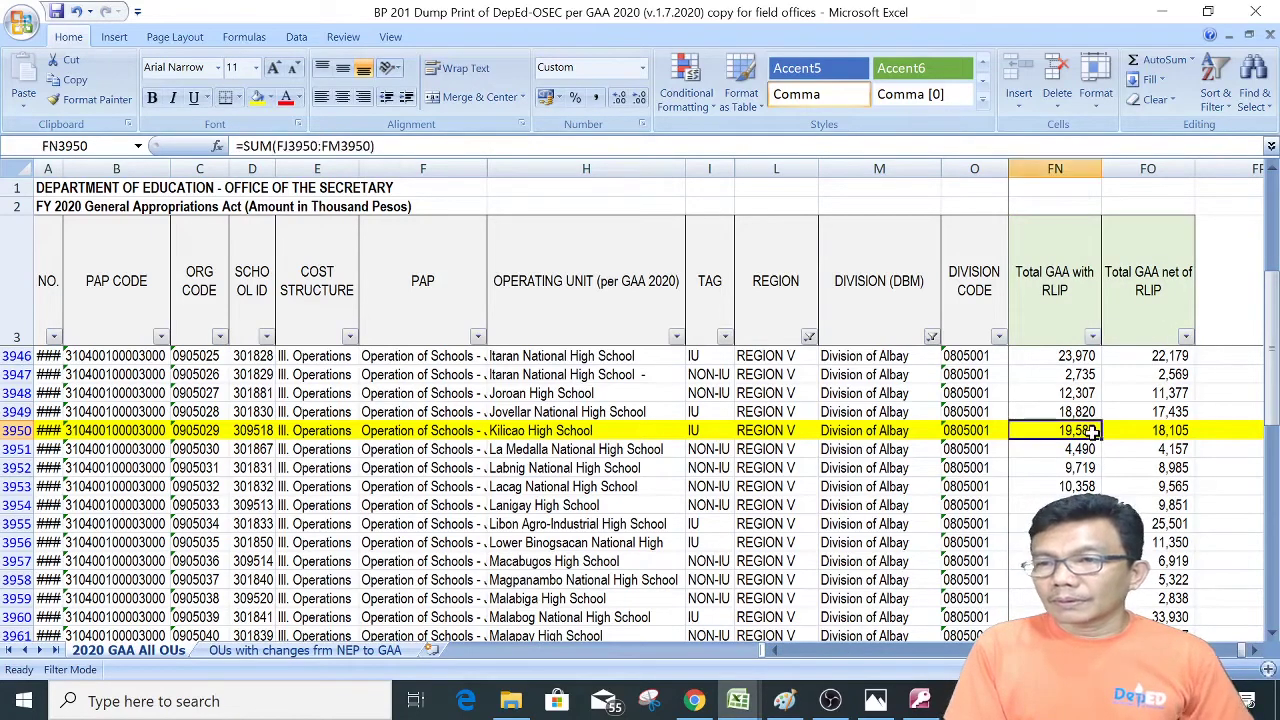
pyautogui.press('Left')
pyautogui.press('Left')
pyautogui.press('Left')
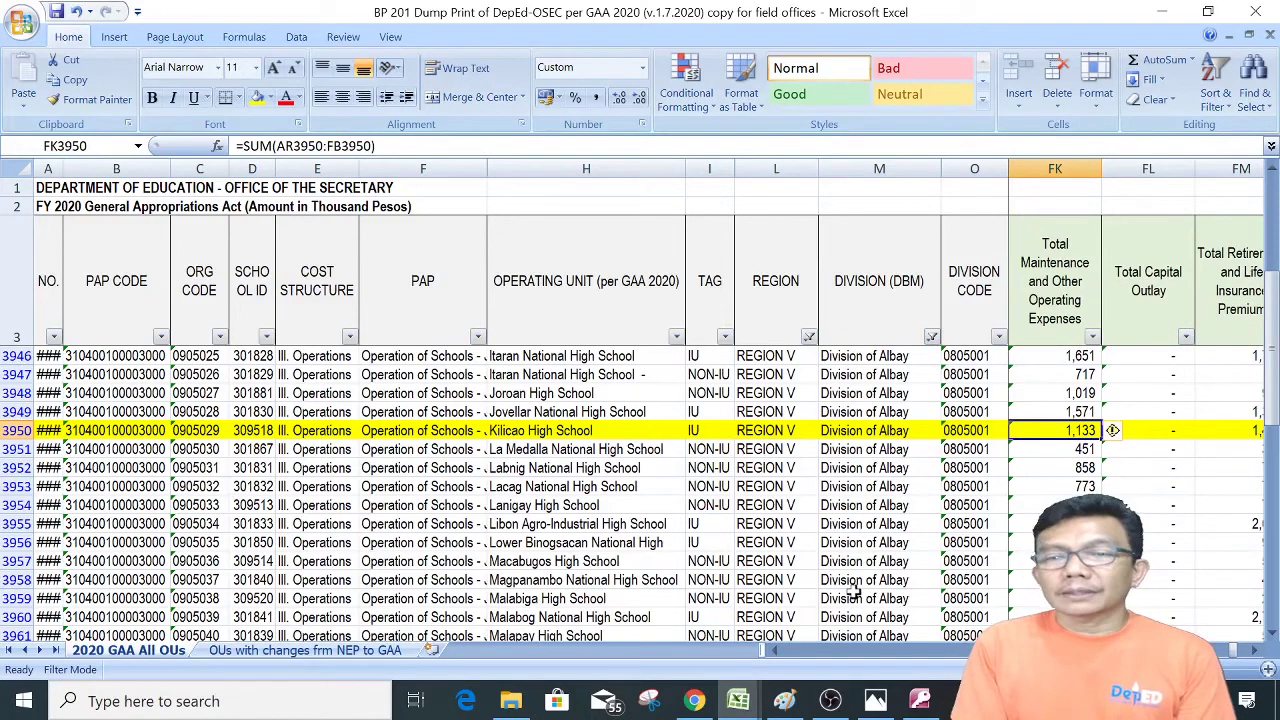
pyautogui.click(917, 704)
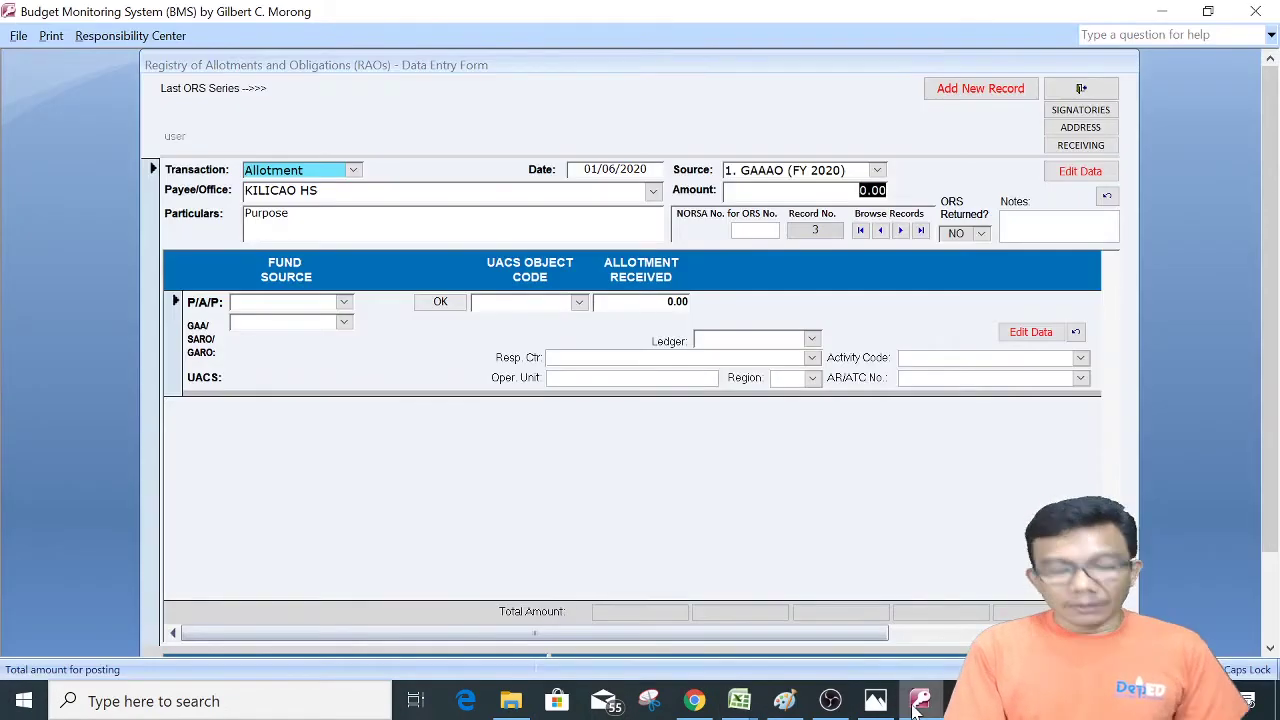
pyautogui.write('1133000')
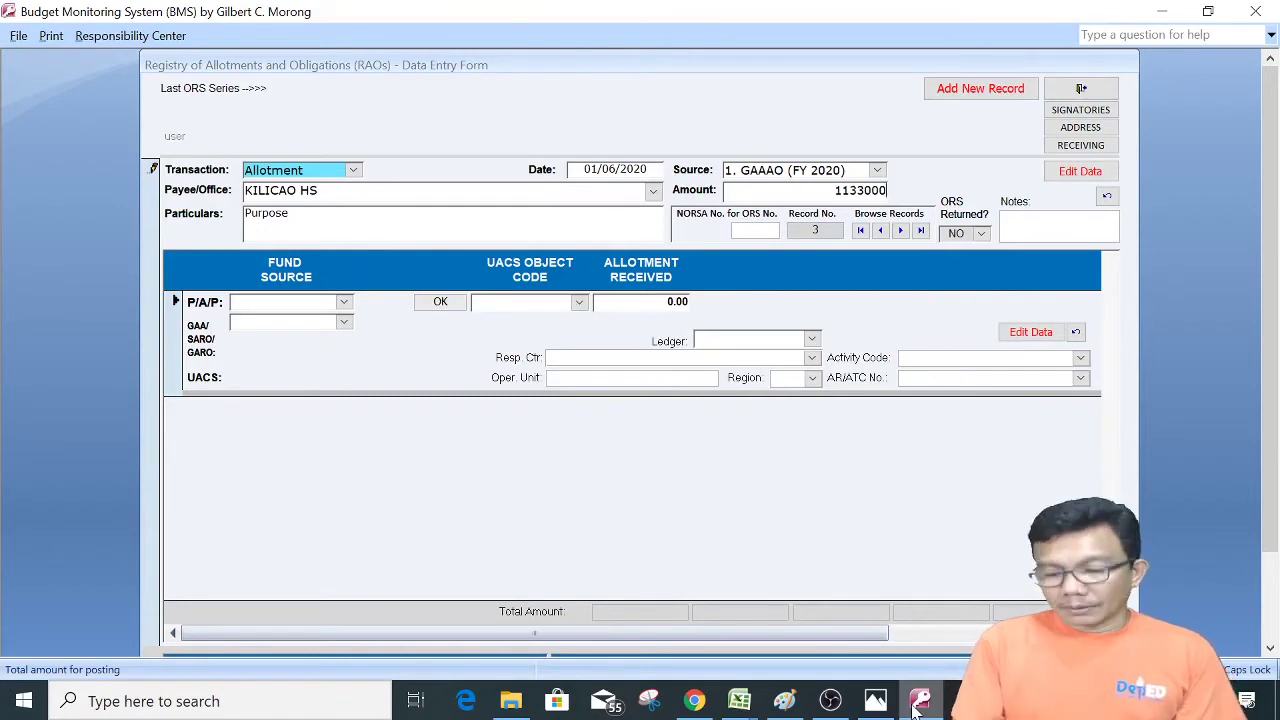
pyautogui.press('Tab')
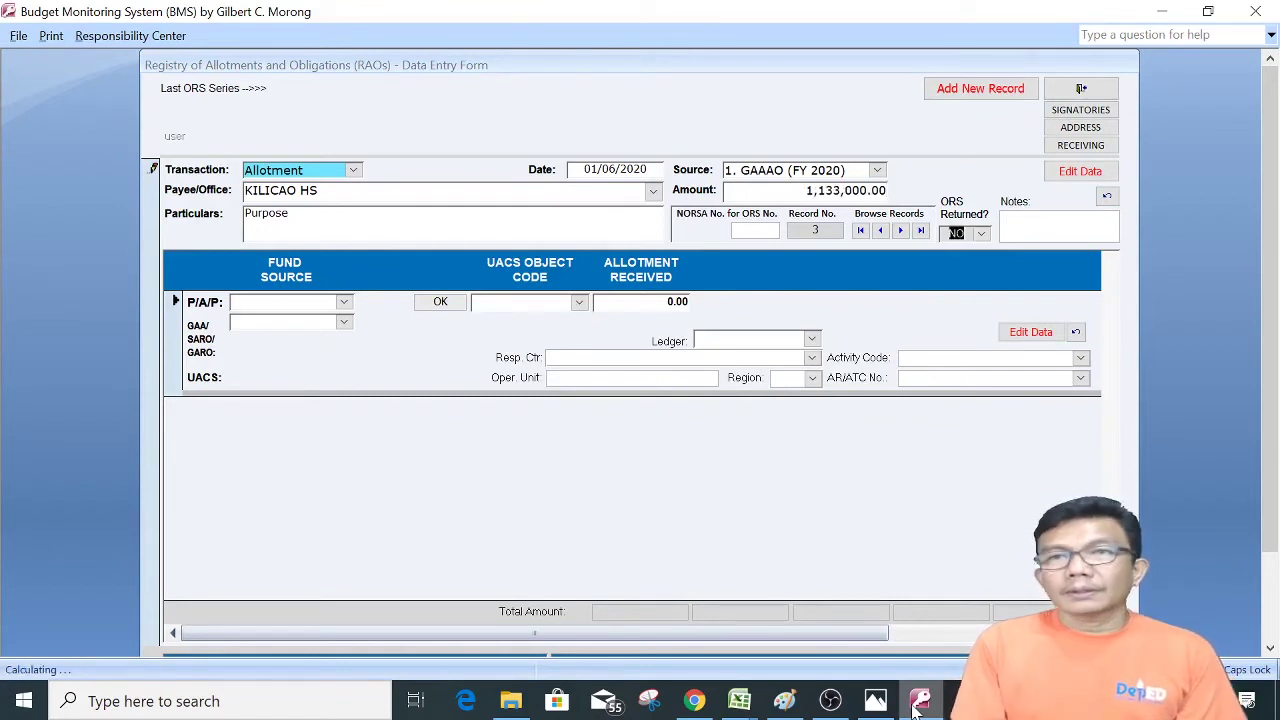
# - Set the allotment record's particulars to "FY 2020 GAAAO - MOOE JHS"
pyautogui.press('Tab')
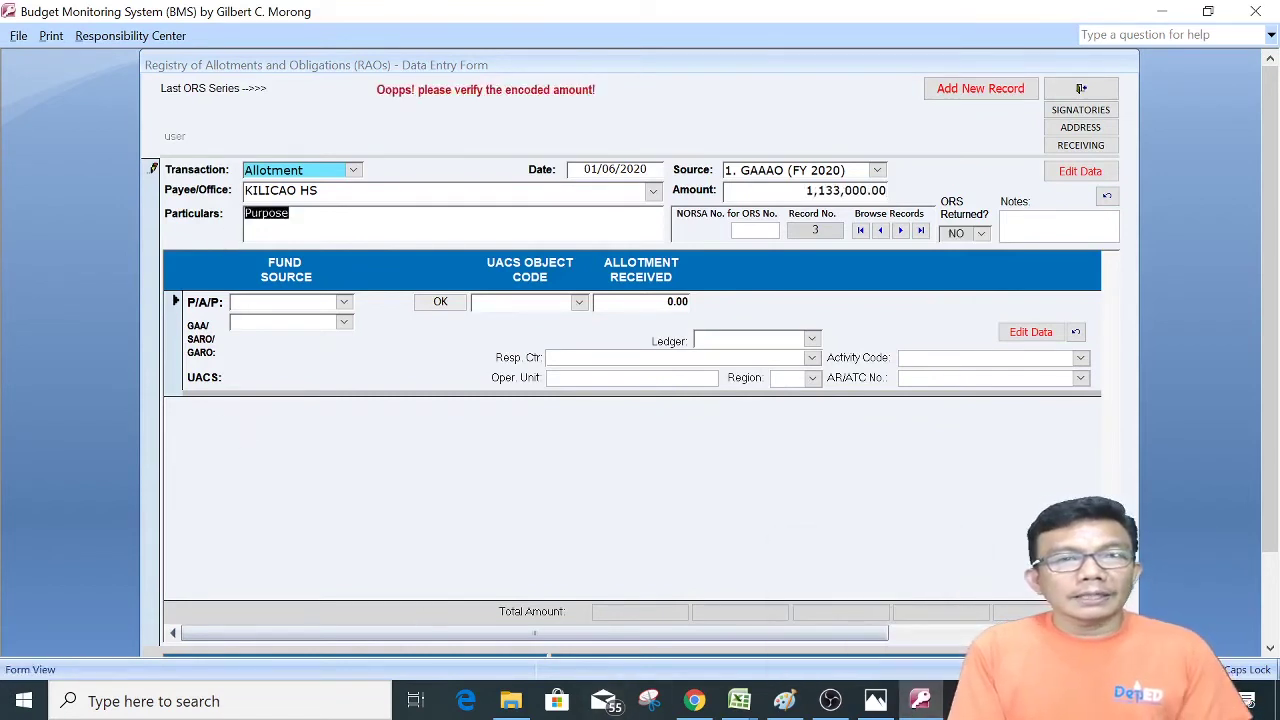
pyautogui.write('FY 2')
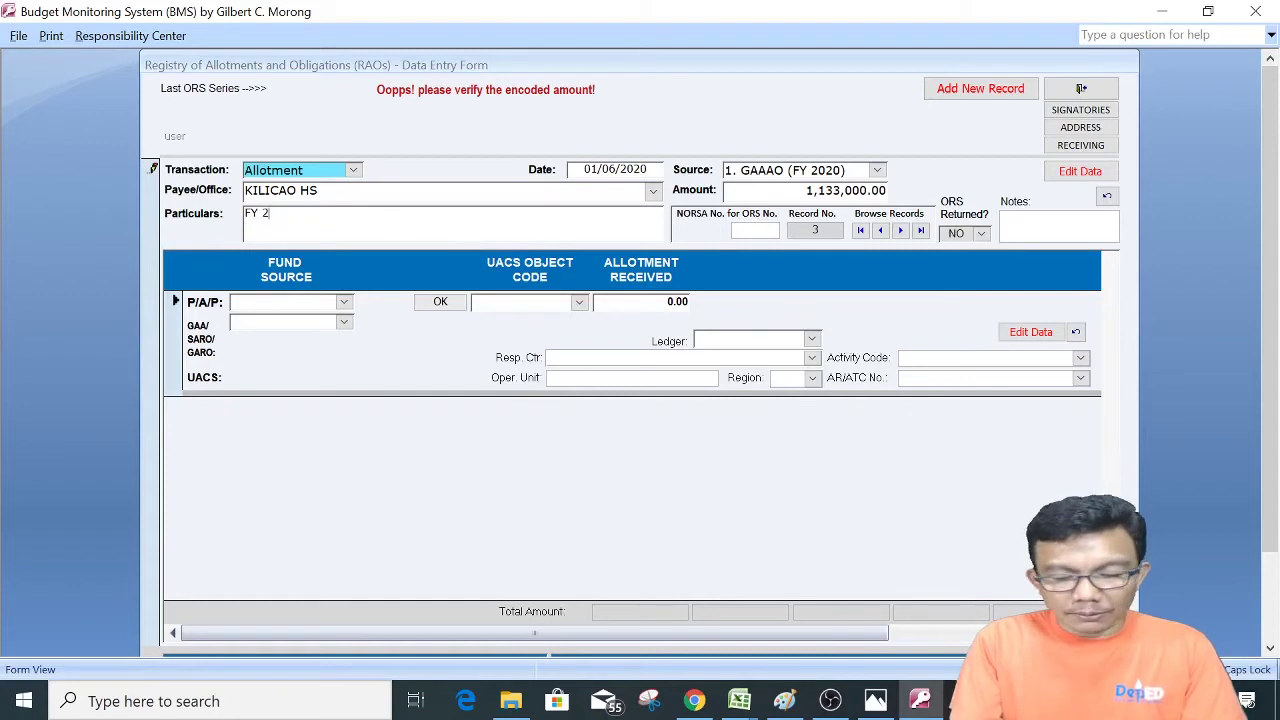
pyautogui.write('020 GAAAO')
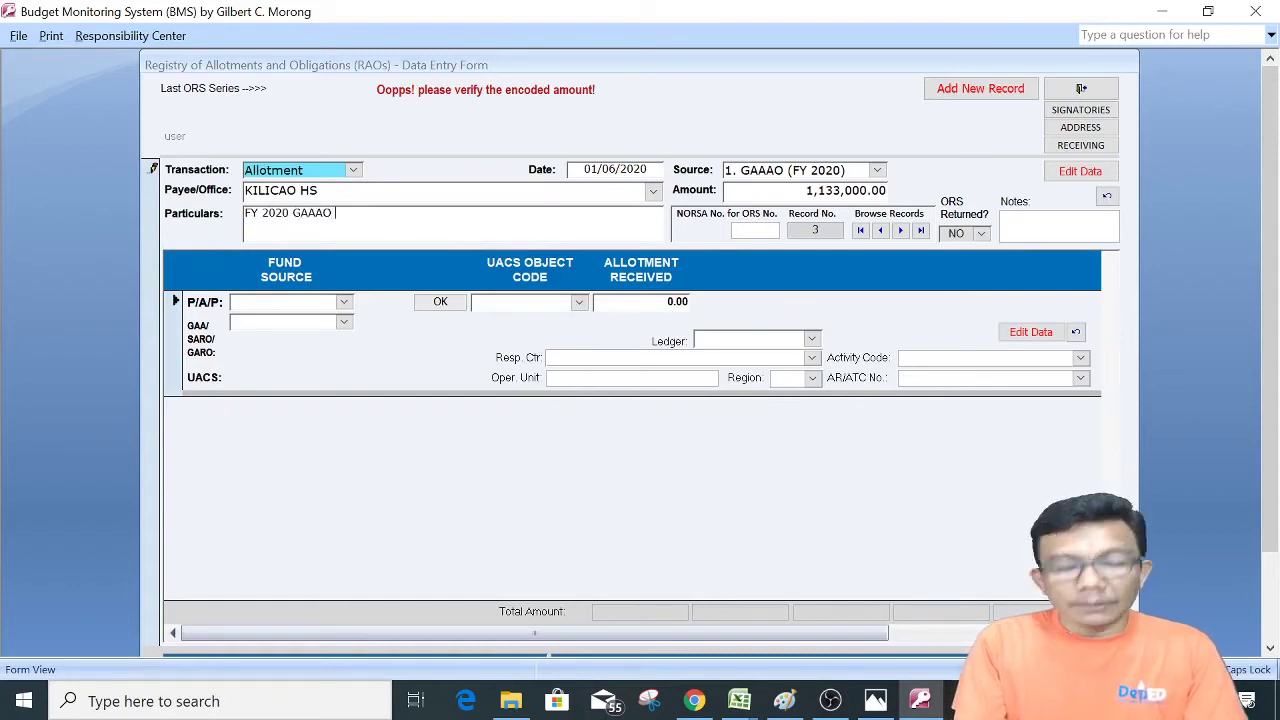
pyautogui.write(' - MO')
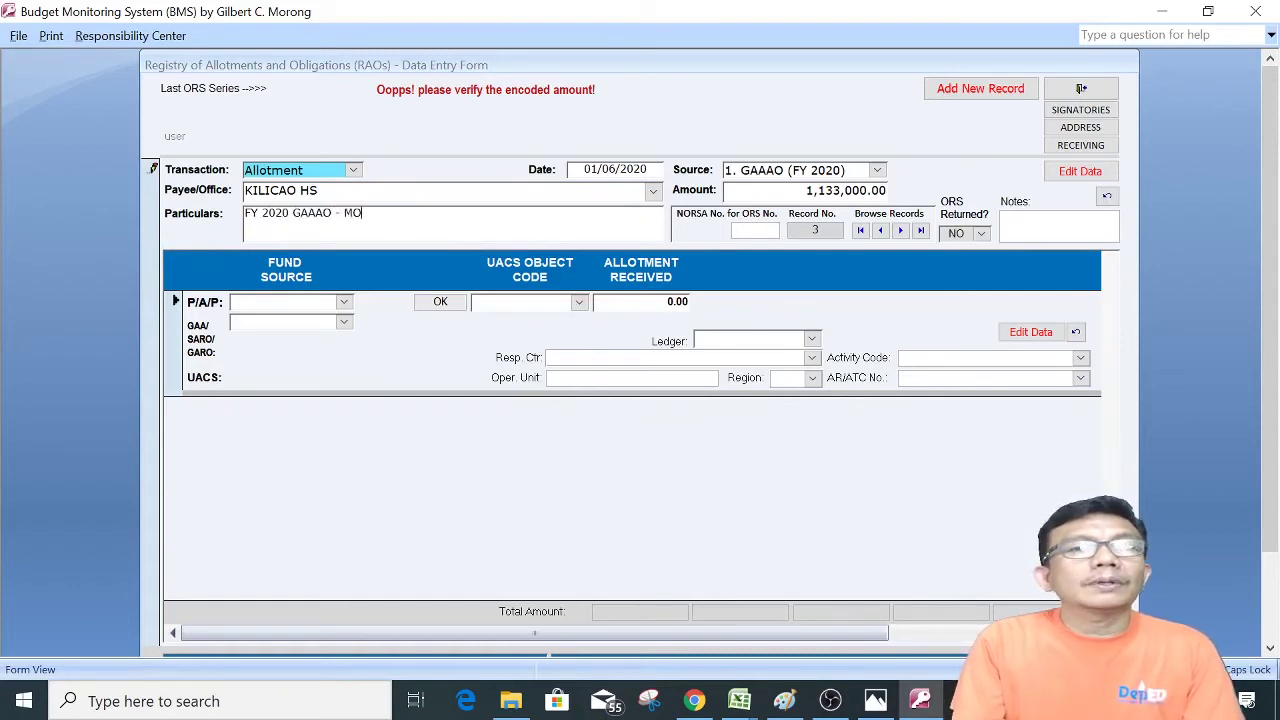
pyautogui.write('OE JHS')
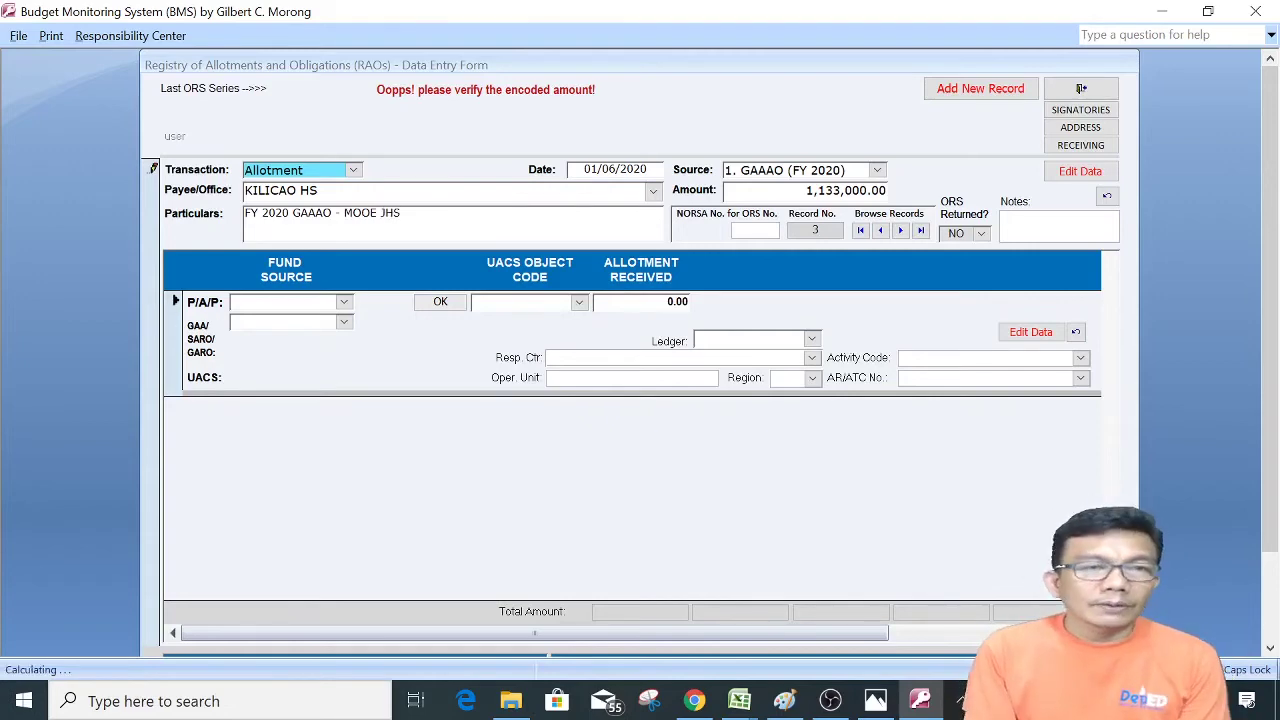
# - Set the first line's fund source to P/A/P PPA350 (JHS-OPERATIONS) with allotment type GAA-FCR-001
pyautogui.click(344, 302)
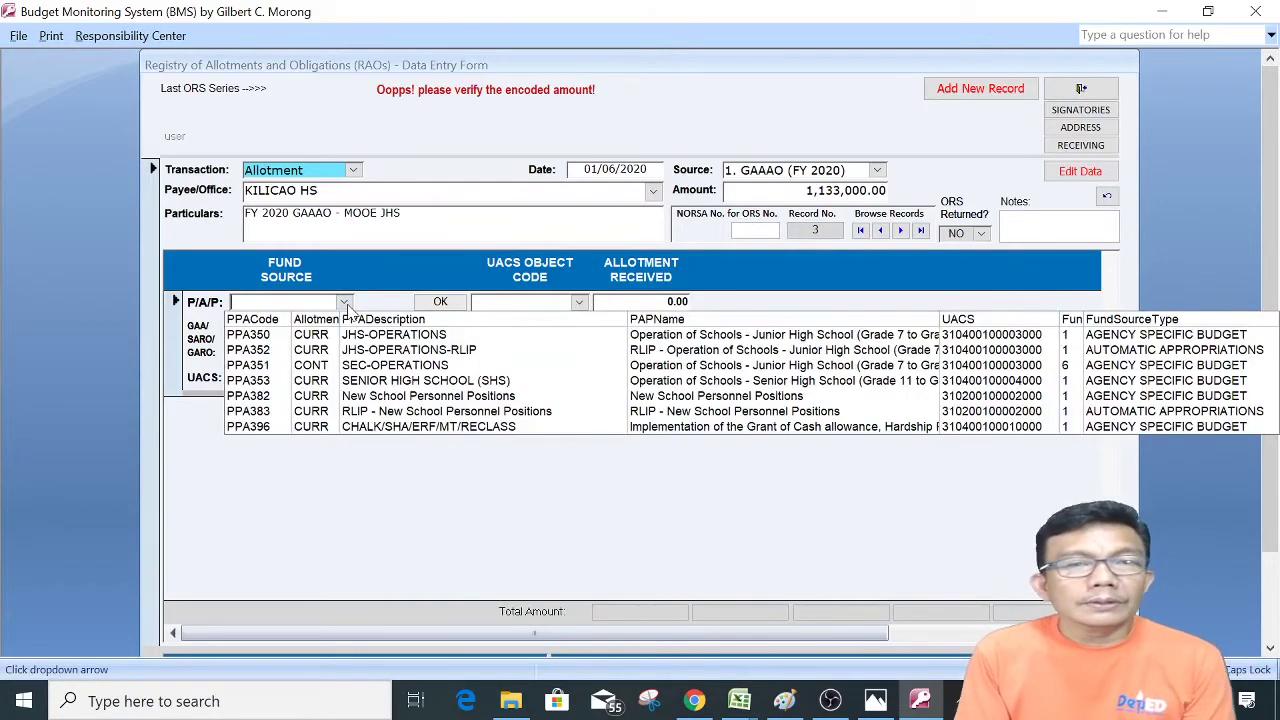
pyautogui.click(268, 336)
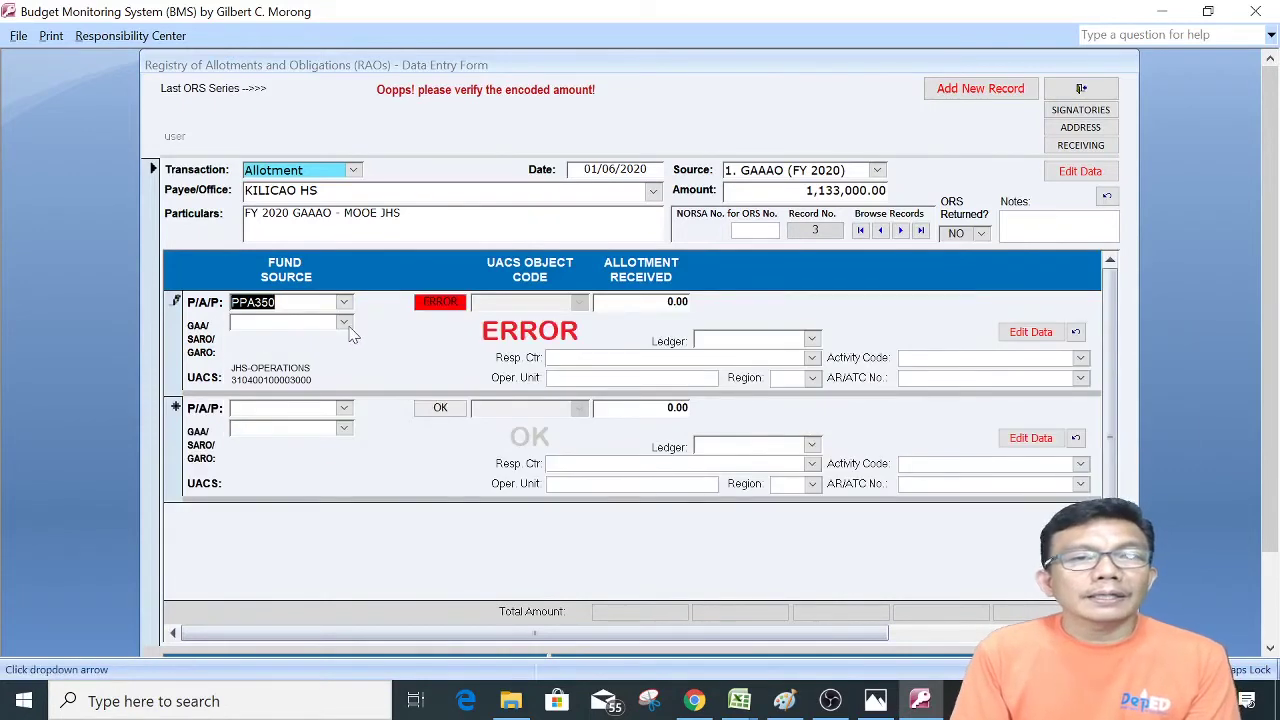
pyautogui.click(344, 322)
pyautogui.click(296, 356)
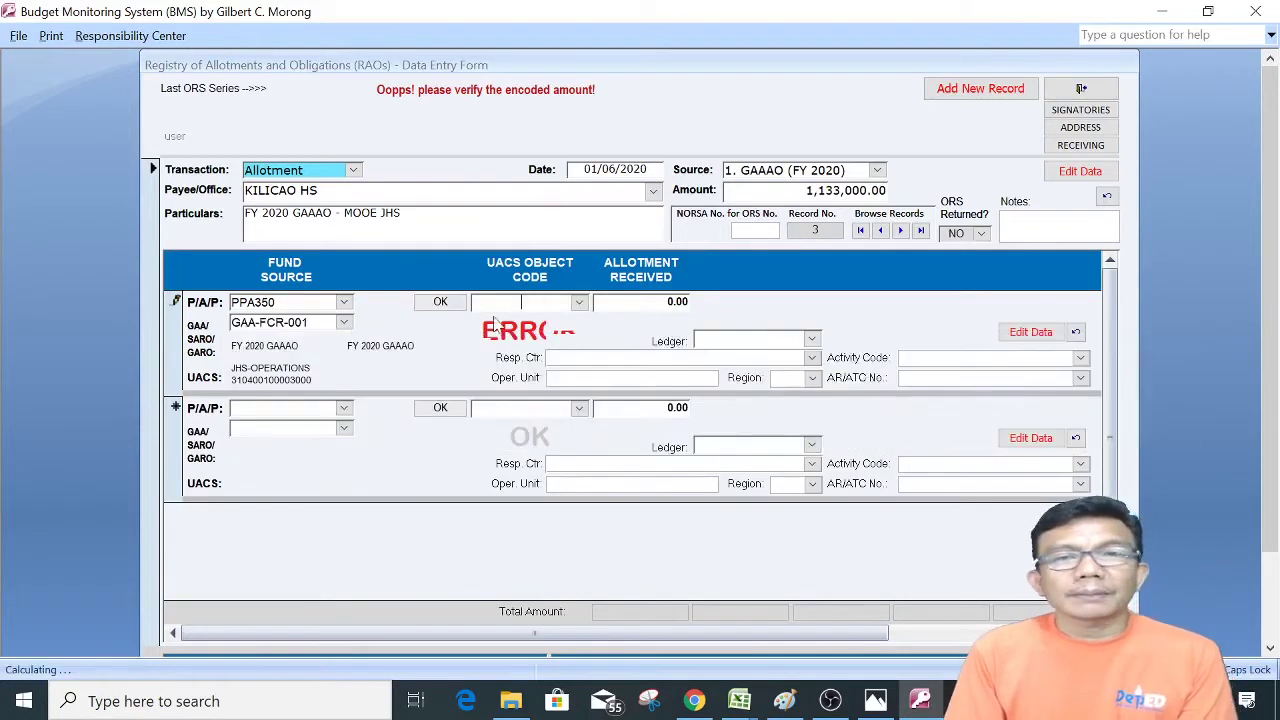
pyautogui.click(578, 302)
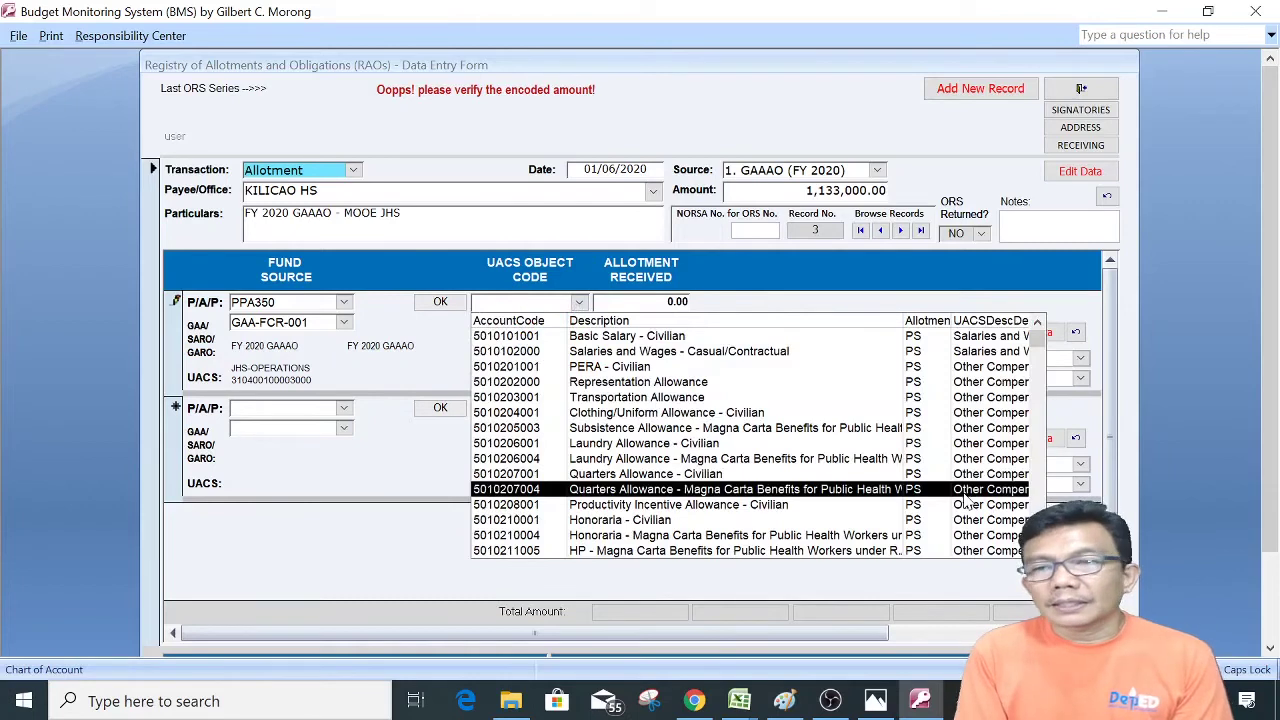
pyautogui.scroll(-10, 700, 500)
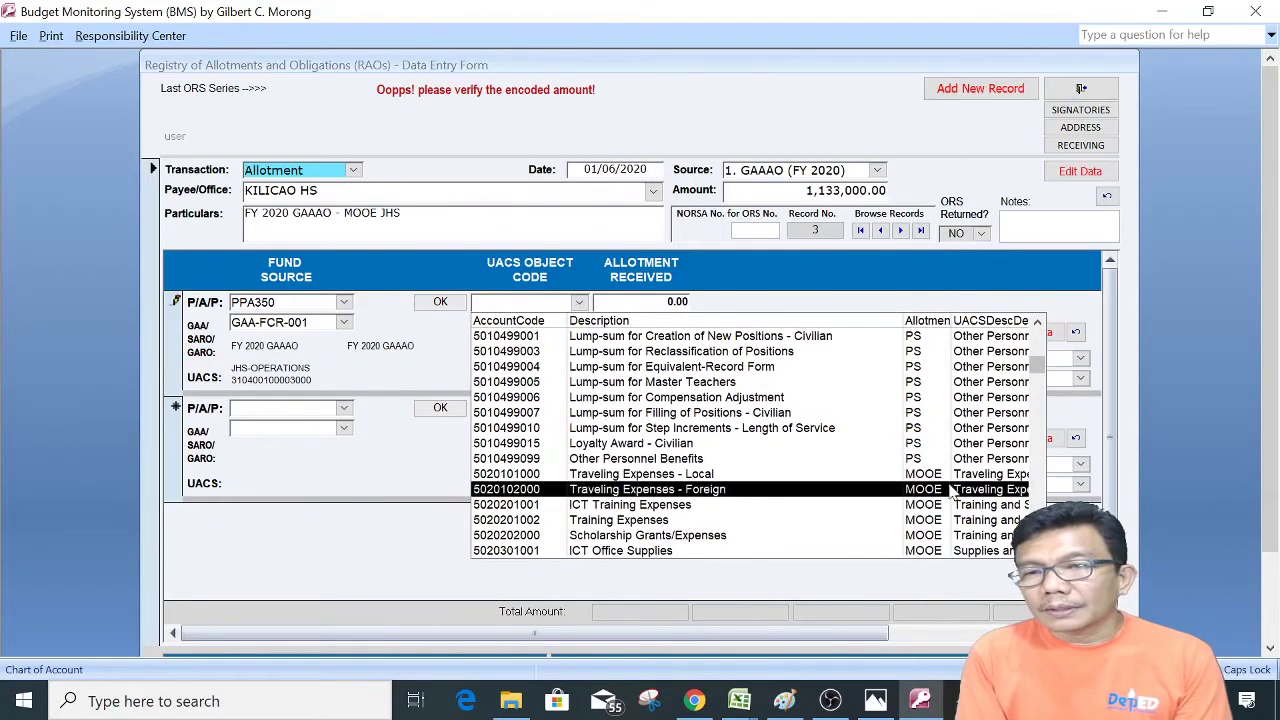
pyautogui.click(920, 477)
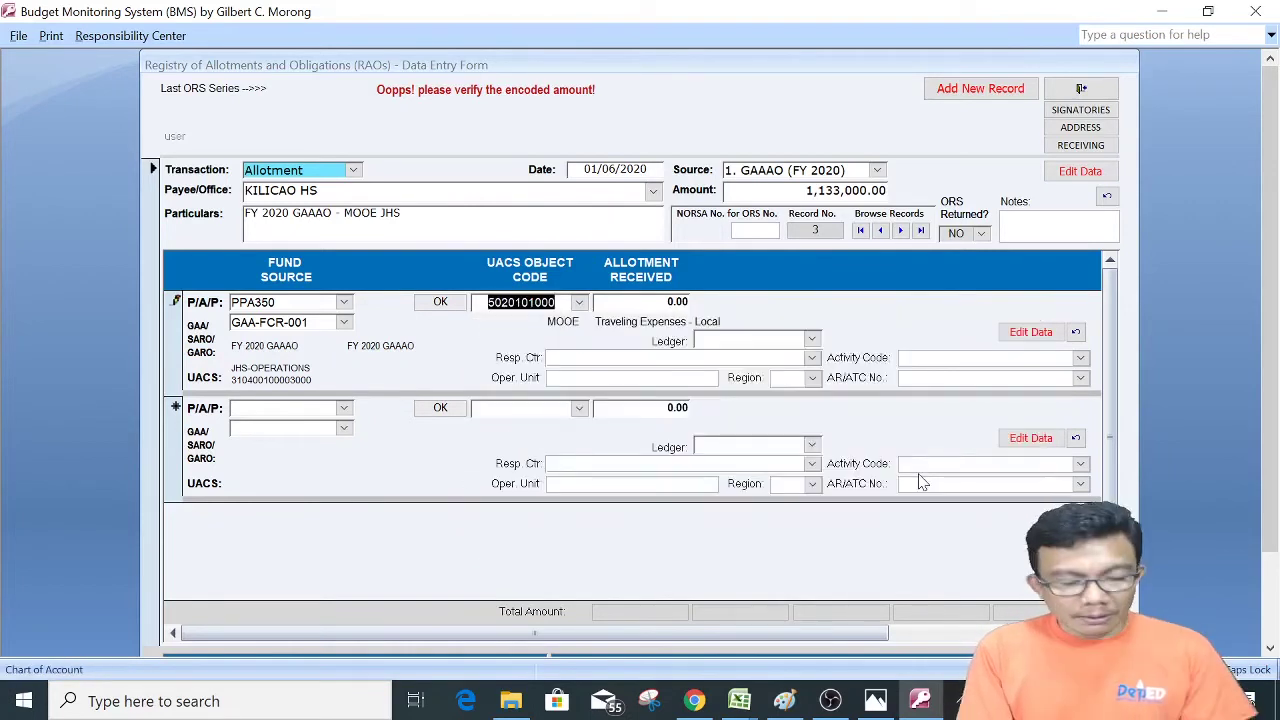
pyautogui.press('Tab')
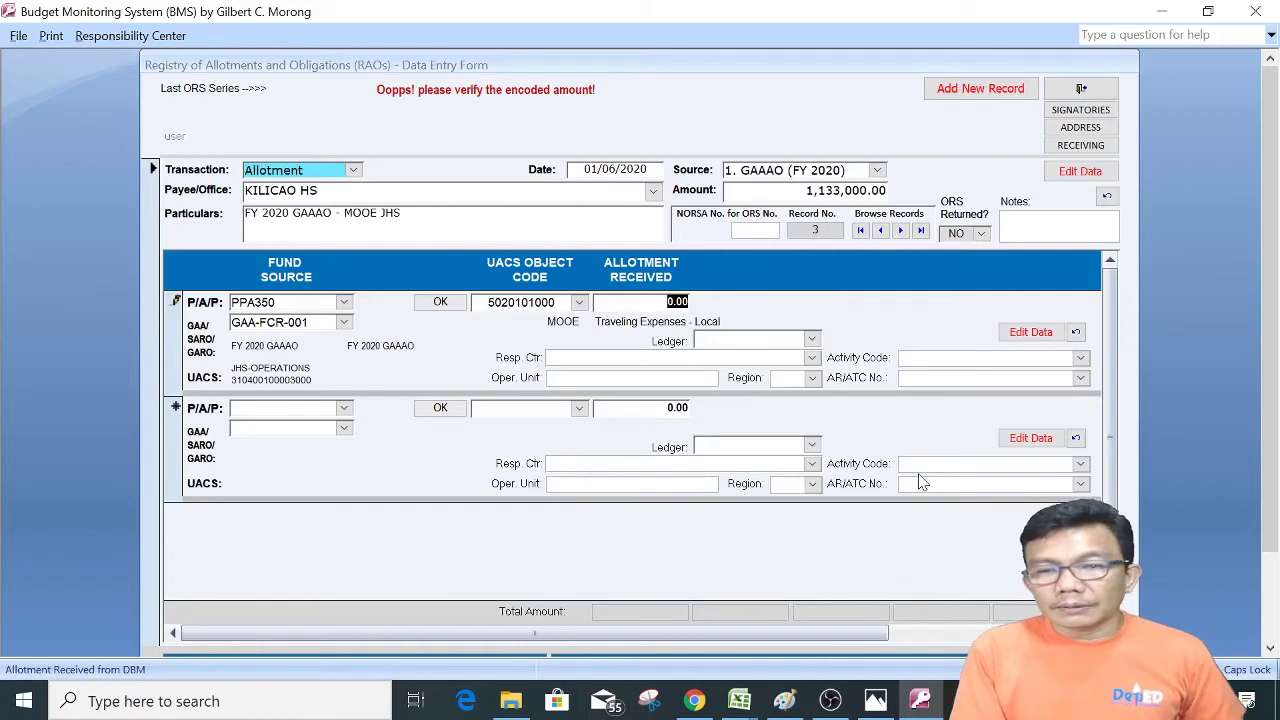
# - Look up Kilicao High School's Traveling Expenses - Local figure in the Excel workbook's MOOE columns, and return to the Budget Monitoring System
pyautogui.click(741, 703)
pyautogui.click(673, 611)
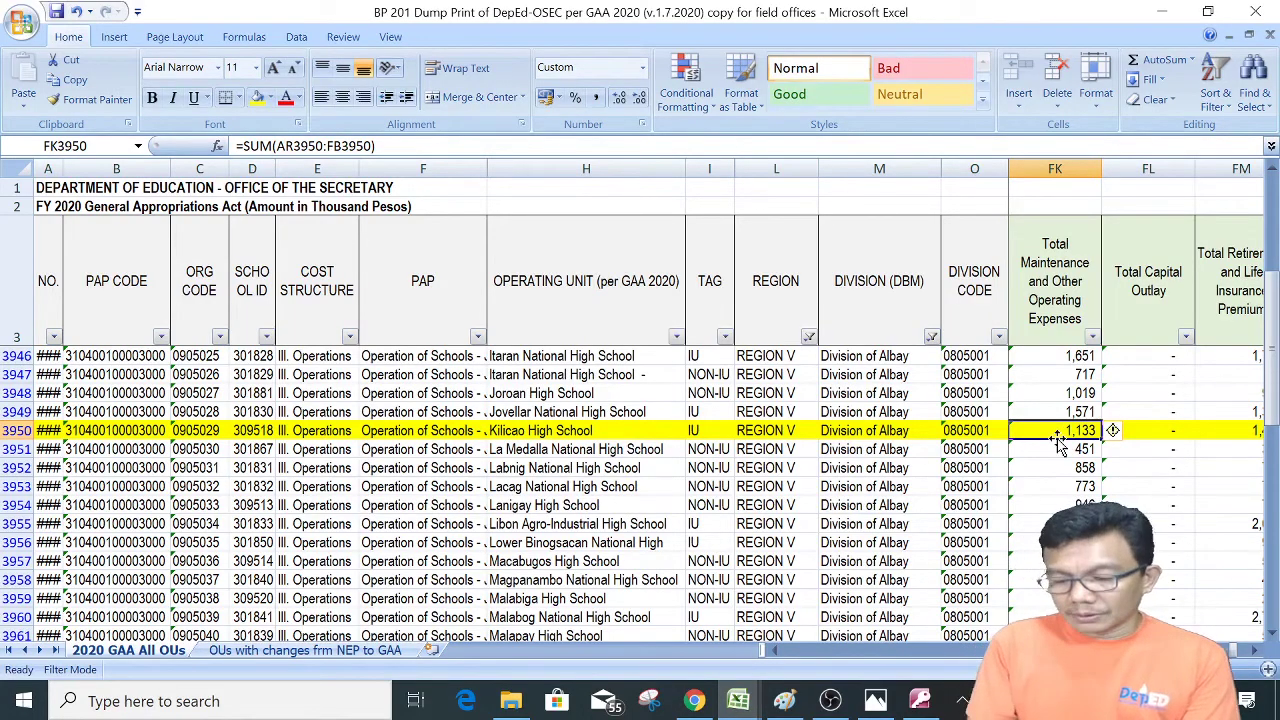
pyautogui.press('Left')
pyautogui.press('Left')
pyautogui.press('Left')
pyautogui.press('Left')
pyautogui.press('Left')
pyautogui.press('Left')
pyautogui.press('Left')
pyautogui.press('Left')
pyautogui.press('Left')
pyautogui.press('Left')
pyautogui.press('Left')
pyautogui.press('Left')
pyautogui.press('Left')
pyautogui.press('Left')
pyautogui.press('Left')
pyautogui.press('Left')
pyautogui.press('Left')
pyautogui.press('Left')
pyautogui.press('Left')
pyautogui.press('Left')
pyautogui.press('Left')
pyautogui.press('Left')
pyautogui.press('Left')
pyautogui.press('Left')
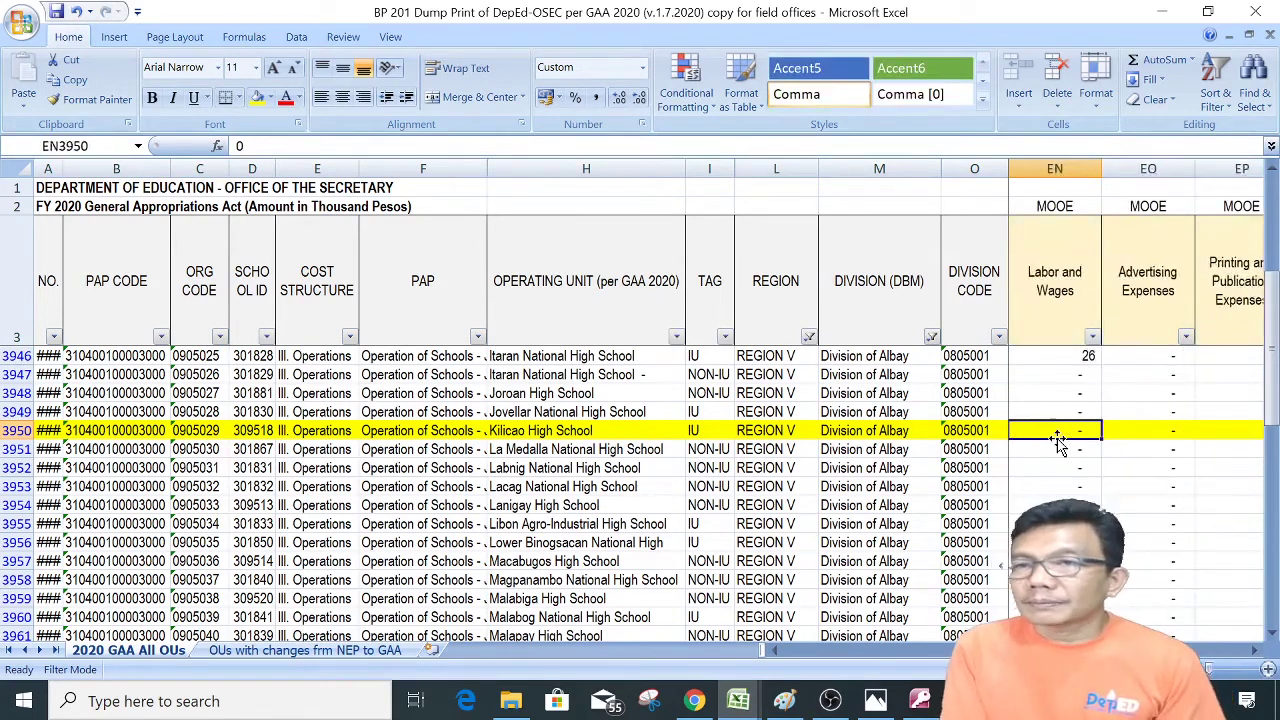
pyautogui.press('Left')
pyautogui.press('Left')
pyautogui.press('Left')
pyautogui.press('Left')
pyautogui.press('Left')
pyautogui.press('Left')
pyautogui.press('Left')
pyautogui.press('Left')
pyautogui.press('Left')
pyautogui.press('Left')
pyautogui.press('Left')
pyautogui.press('Left')
pyautogui.press('Left')
pyautogui.press('Left')
pyautogui.press('Left')
pyautogui.press('Left')
pyautogui.press('Left')
pyautogui.press('Left')
pyautogui.press('Left')
pyautogui.press('Left')
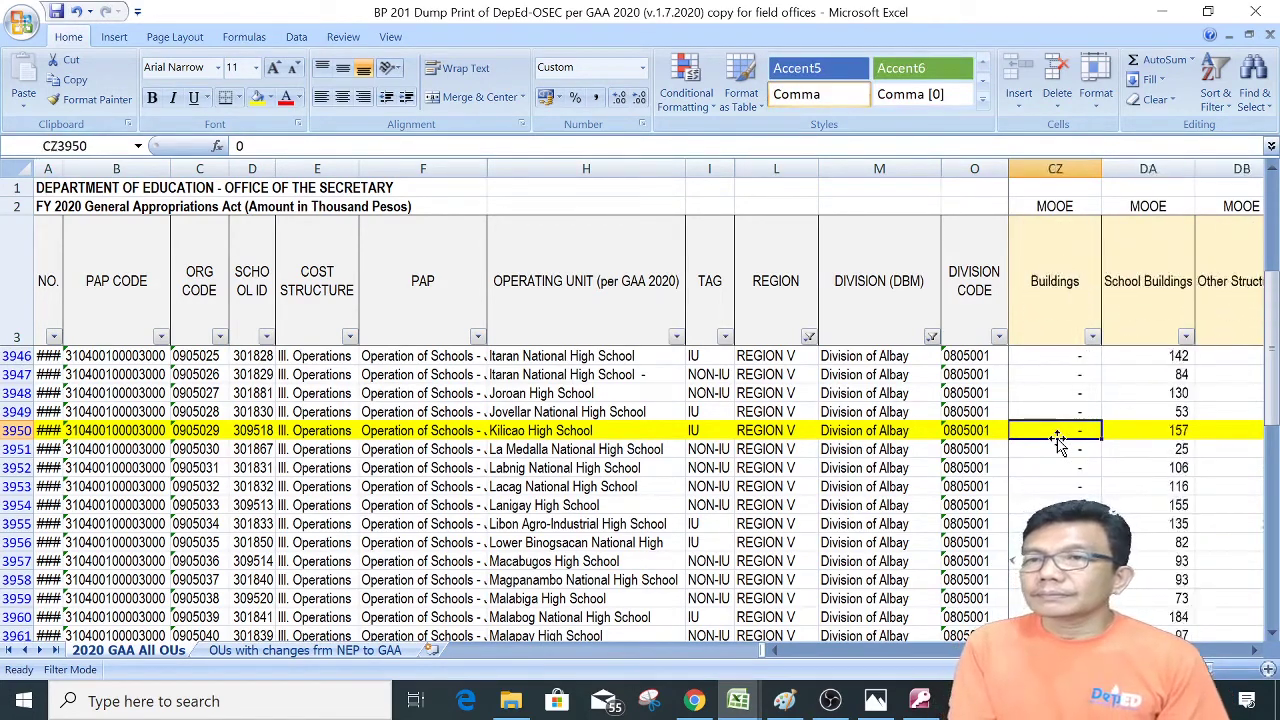
pyautogui.press('Left')
pyautogui.press('Left')
pyautogui.press('Left')
pyautogui.press('Left')
pyautogui.press('Left')
pyautogui.press('Left')
pyautogui.press('Left')
pyautogui.press('Left')
pyautogui.press('Left')
pyautogui.press('Left')
pyautogui.press('Left')
pyautogui.press('Left')
pyautogui.press('Left')
pyautogui.press('Left')
pyautogui.press('Left')
pyautogui.press('Left')
pyautogui.press('Left')
pyautogui.press('Left')
pyautogui.press('Left')
pyautogui.press('Left')
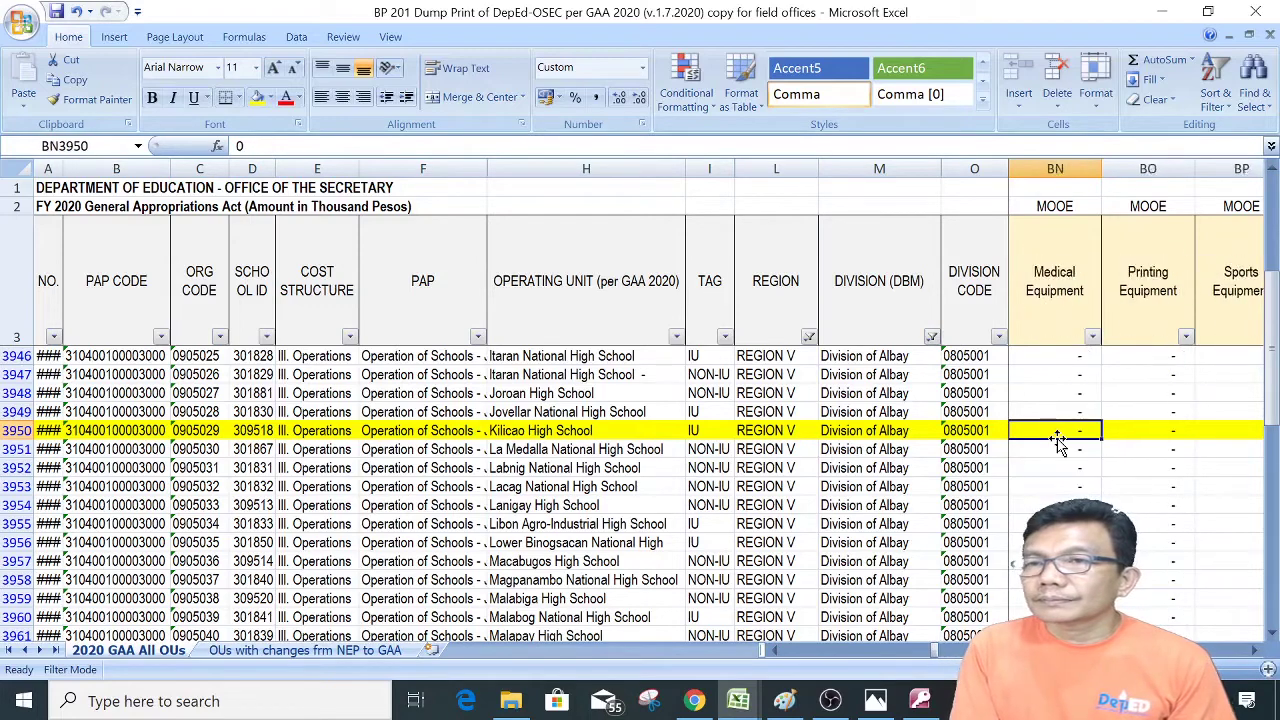
pyautogui.press('Left')
pyautogui.press('Left')
pyautogui.press('Left')
pyautogui.press('Left')
pyautogui.press('Left')
pyautogui.press('Left')
pyautogui.press('Left')
pyautogui.press('Left')
pyautogui.press('Left')
pyautogui.press('Left')
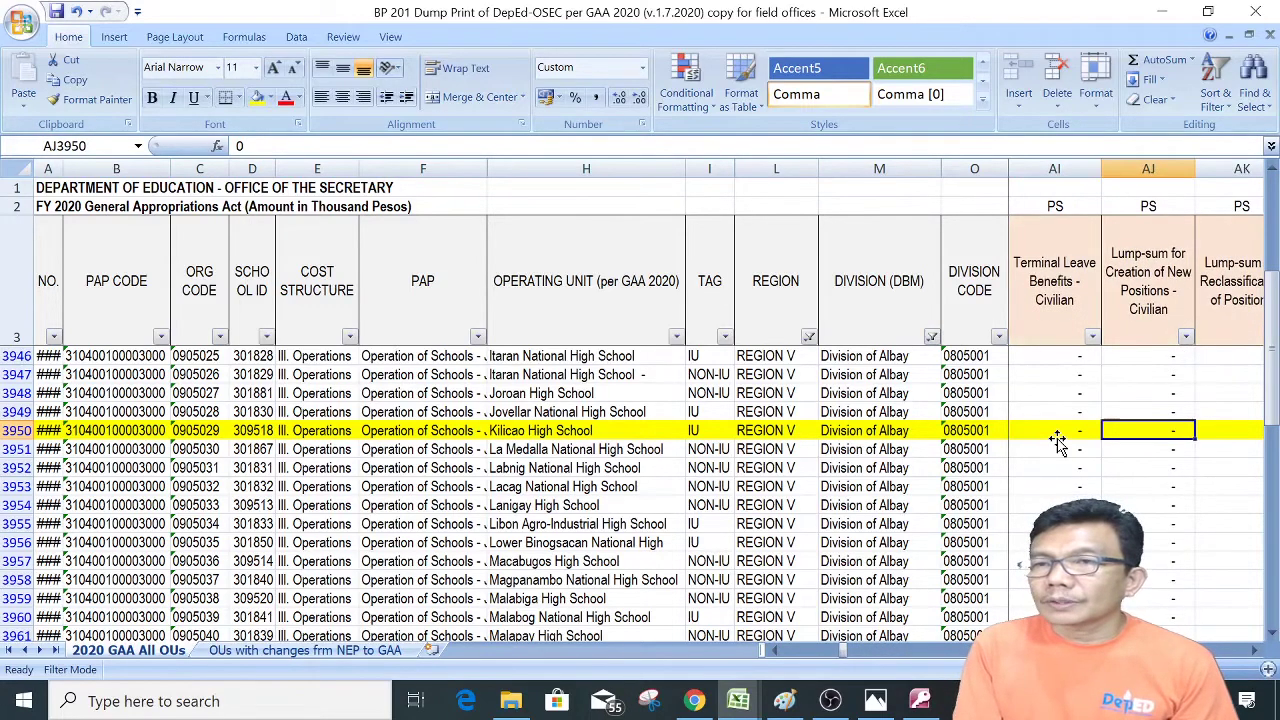
pyautogui.press('Right')
pyautogui.press('Right')
pyautogui.press('Right')
pyautogui.press('Right')
pyautogui.press('Right')
pyautogui.press('Right')
pyautogui.press('Right')
pyautogui.press('Right')
pyautogui.press('Right')
pyautogui.press('Right')
pyautogui.press('Right')
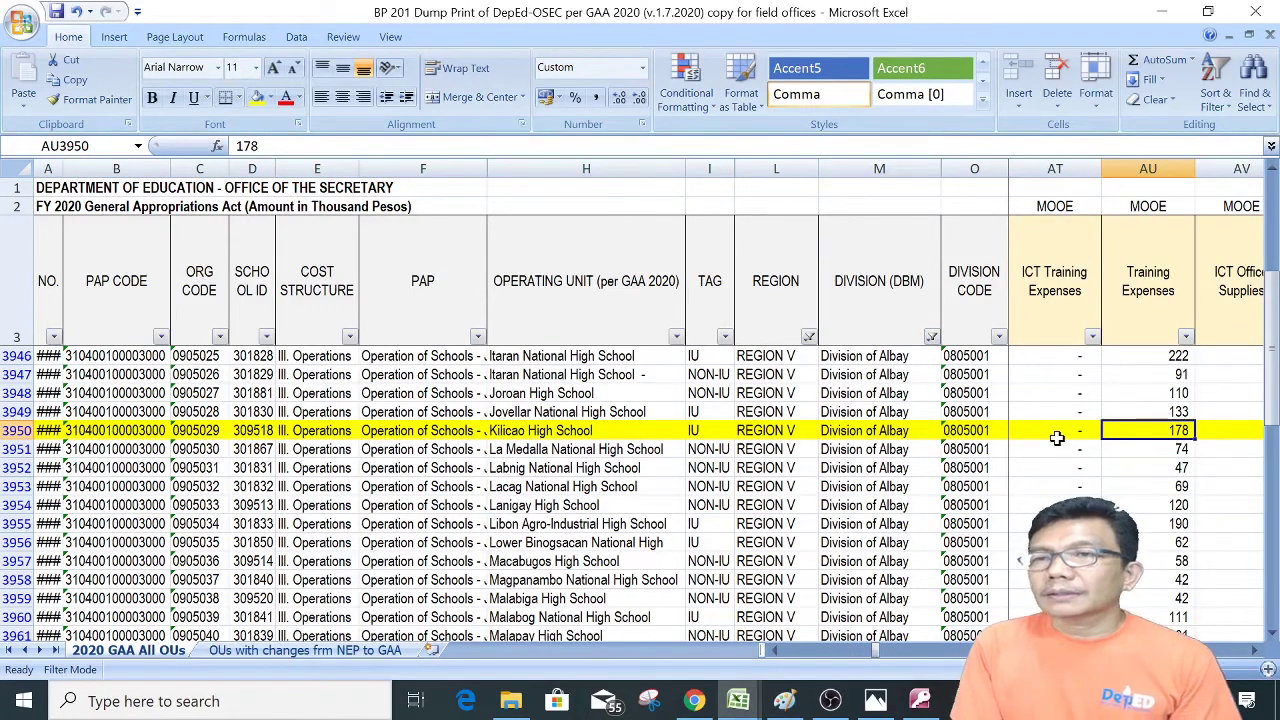
pyautogui.press('Left')
pyautogui.press('Left')
pyautogui.press('Left')
pyautogui.press('Left')
pyautogui.press('Right')
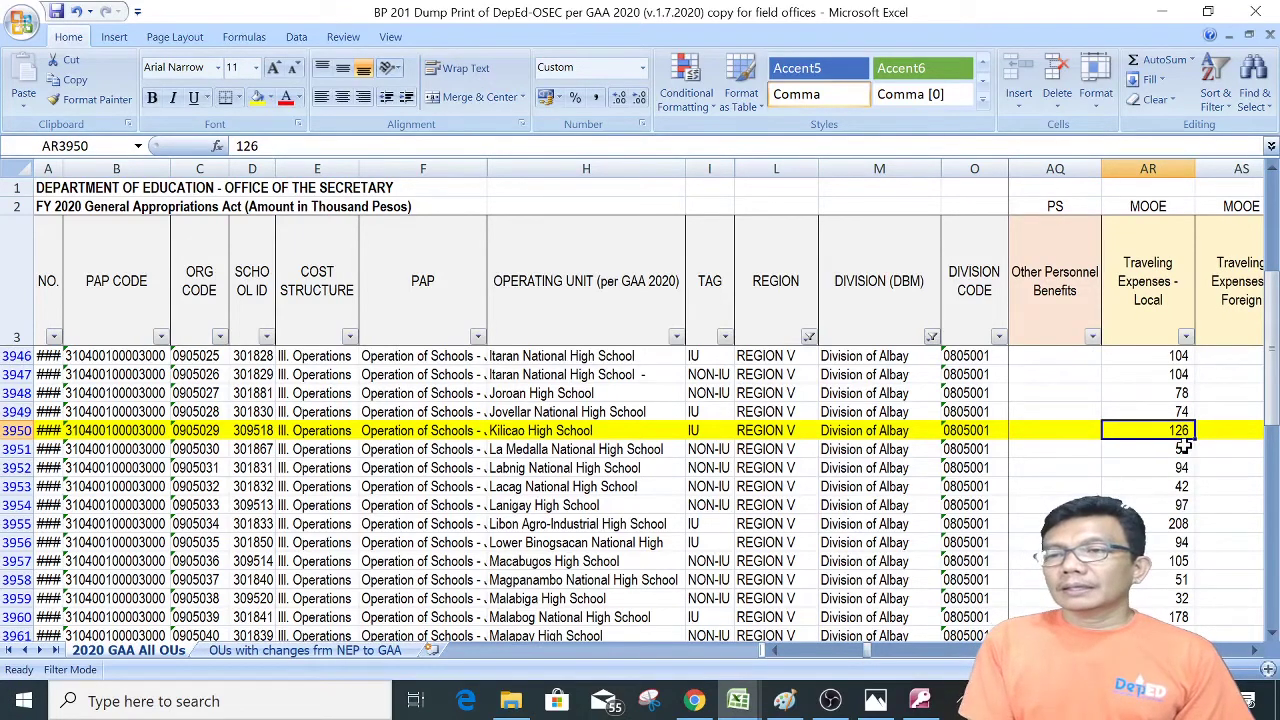
pyautogui.click(920, 702)
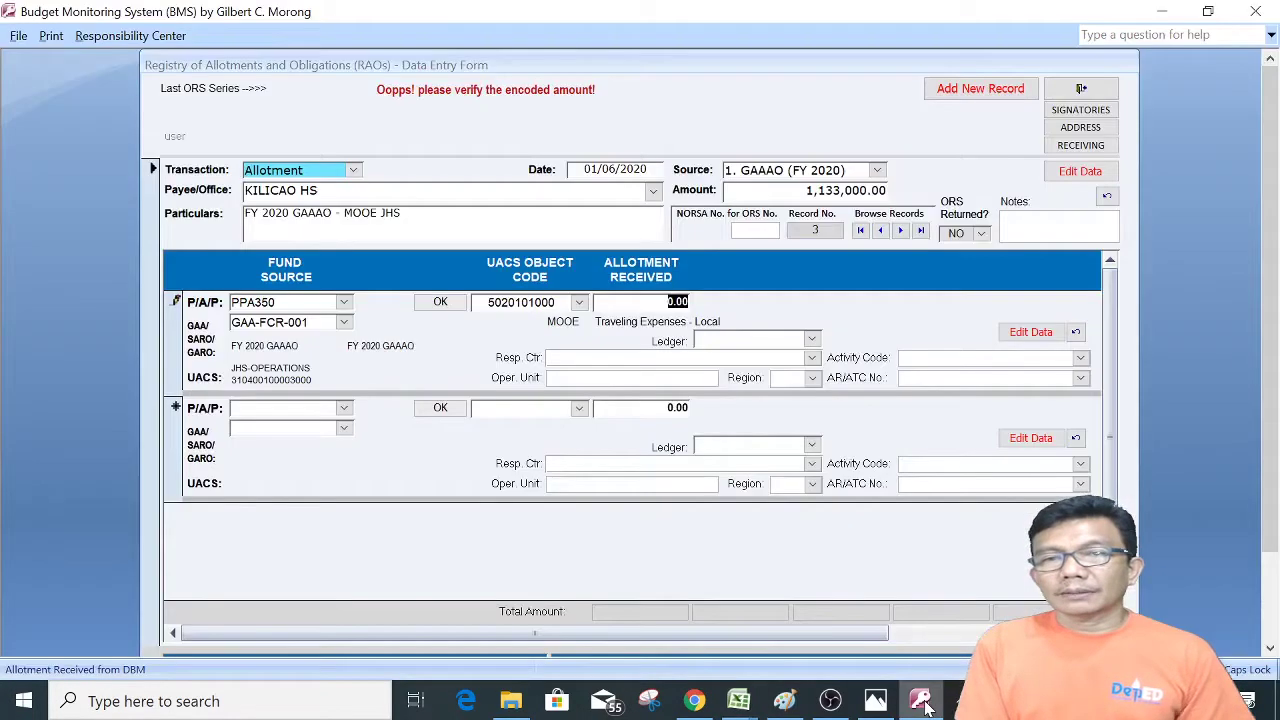
# - Set the Traveling Expenses - Local line's allotment received to 126,000.00 and its responsibility center to SCH-School, and save the line
pyautogui.write('12')
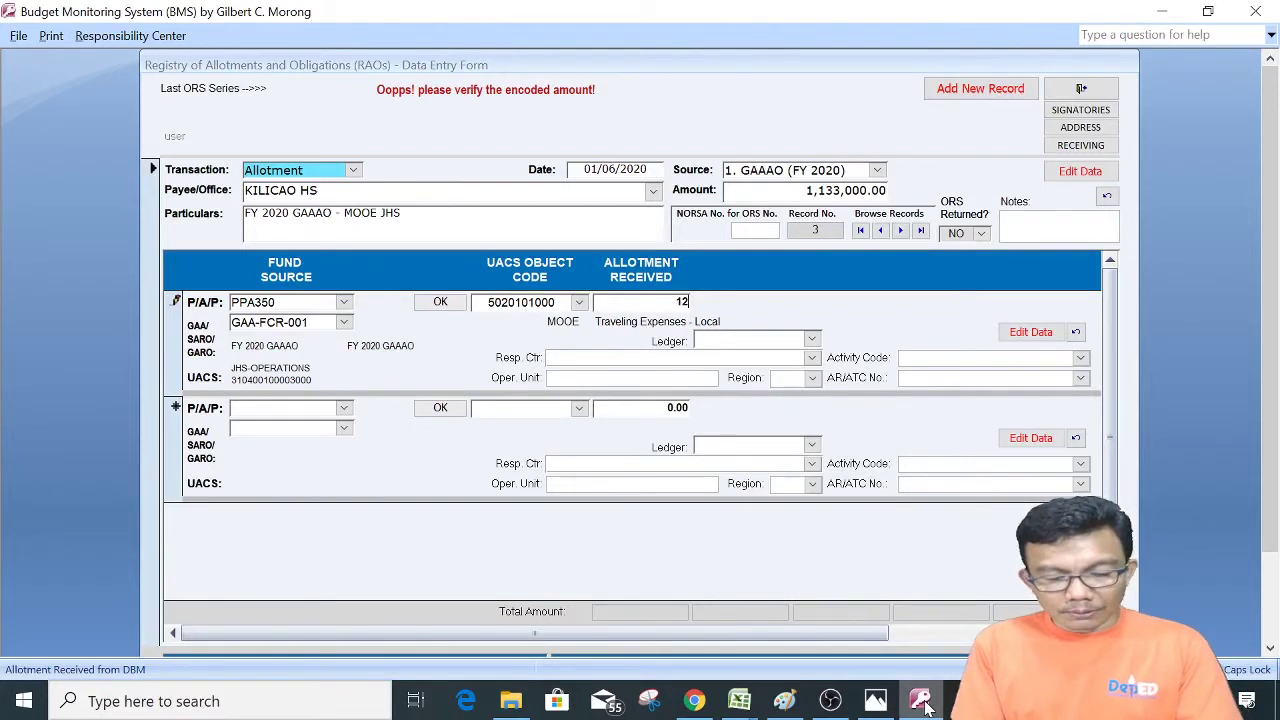
pyautogui.write('6,0000')
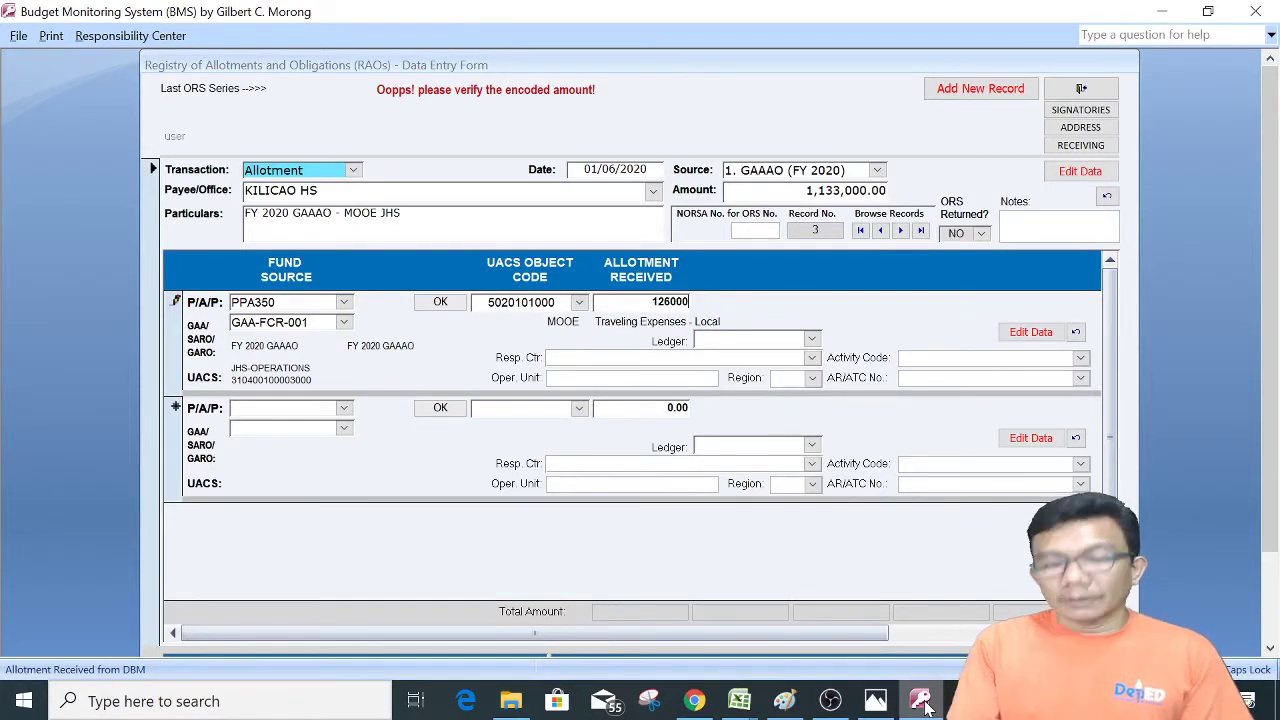
pyautogui.press('Return')
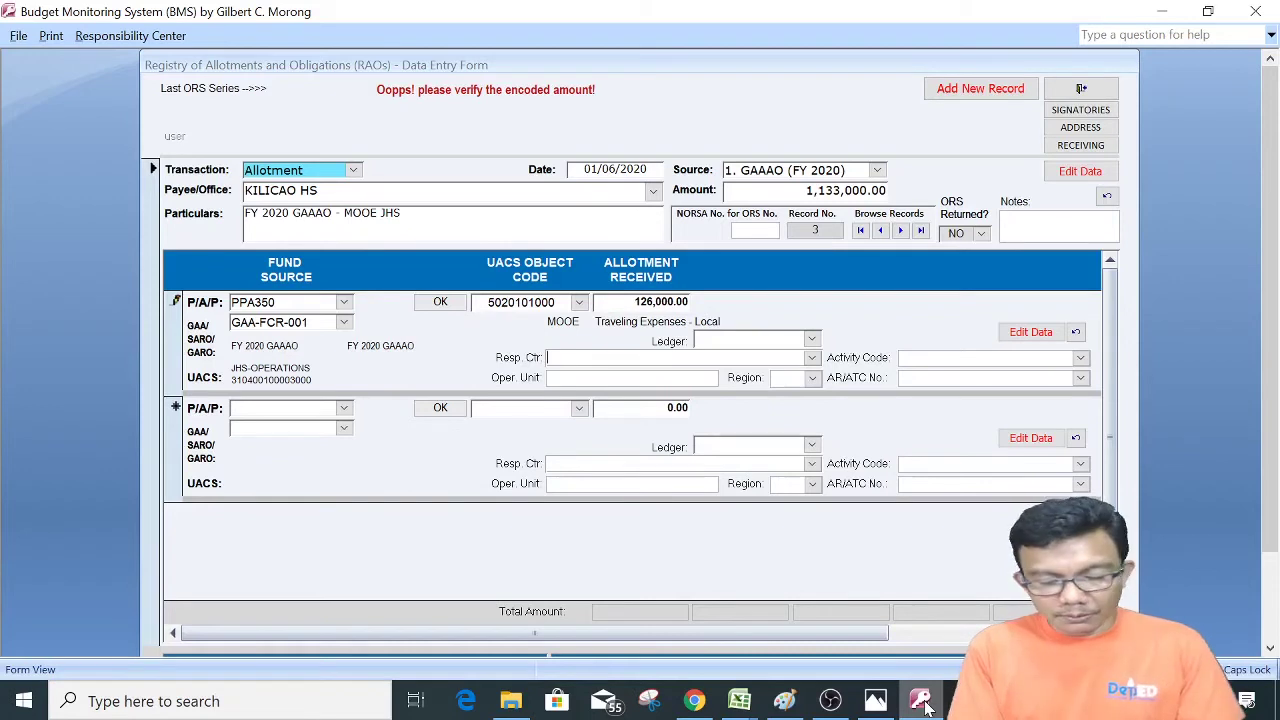
pyautogui.write('s')
pyautogui.press('Return')
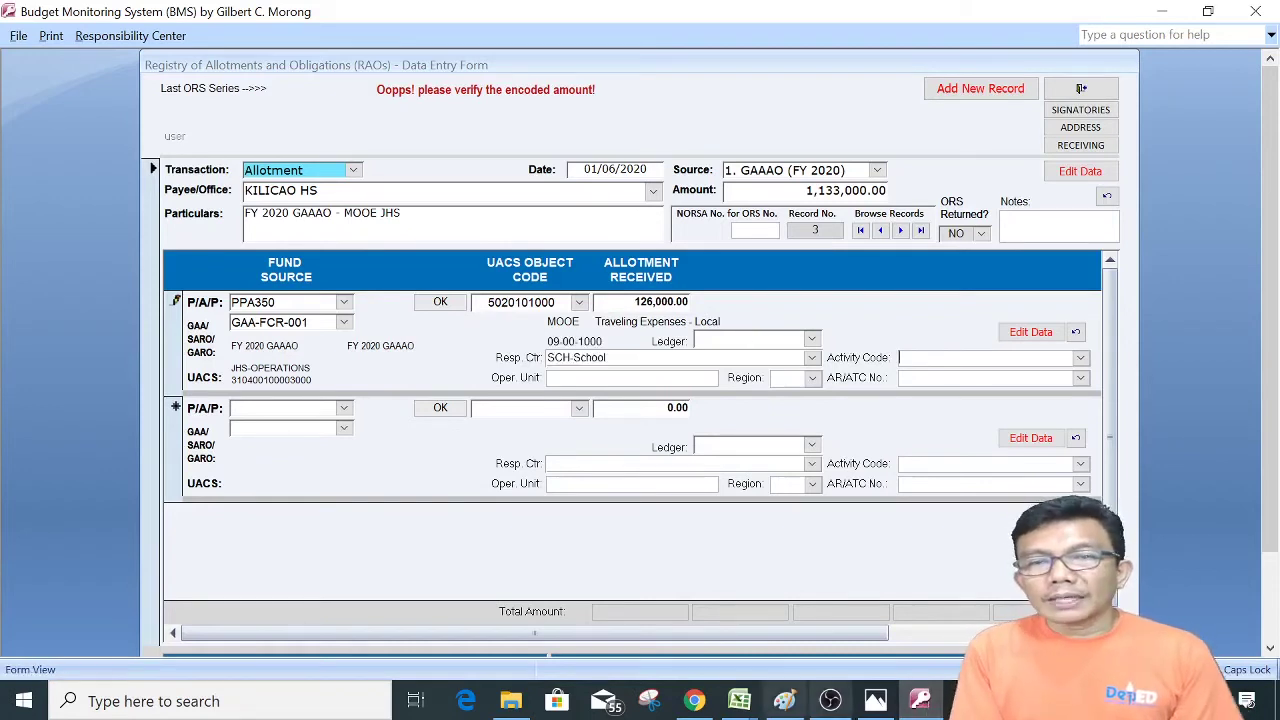
pyautogui.click(615, 464)
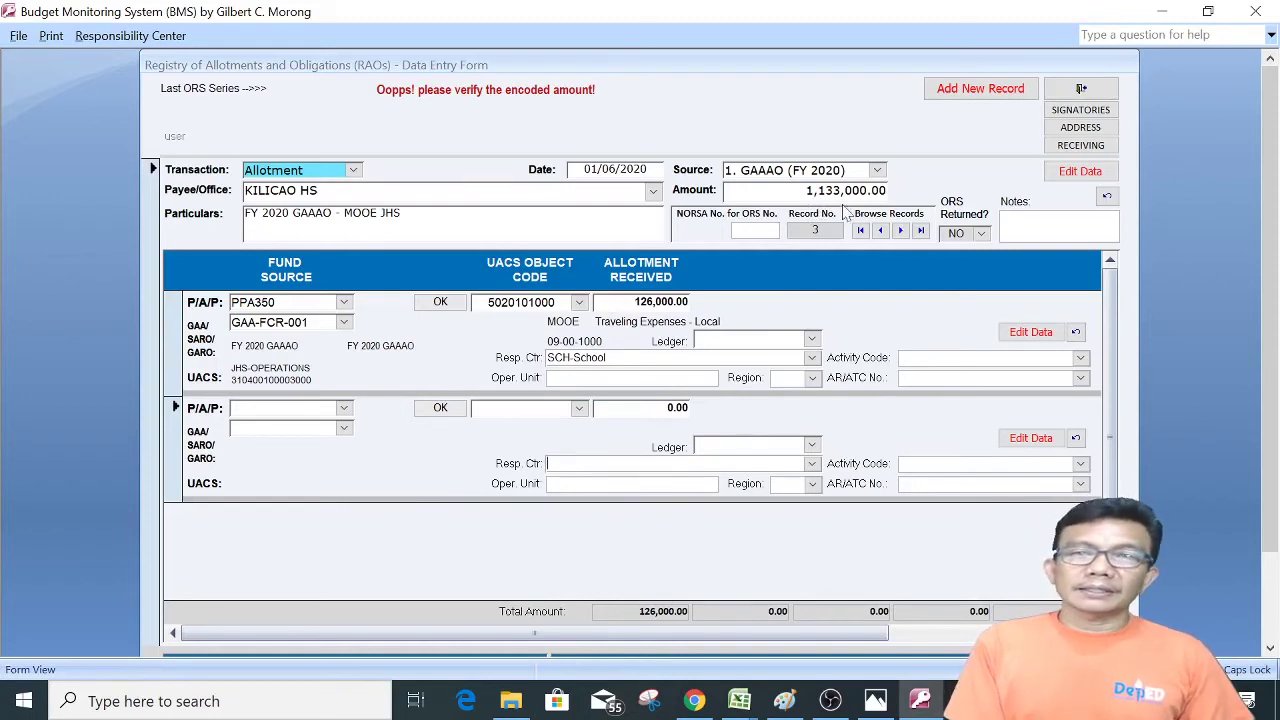
pyautogui.click(690, 378)
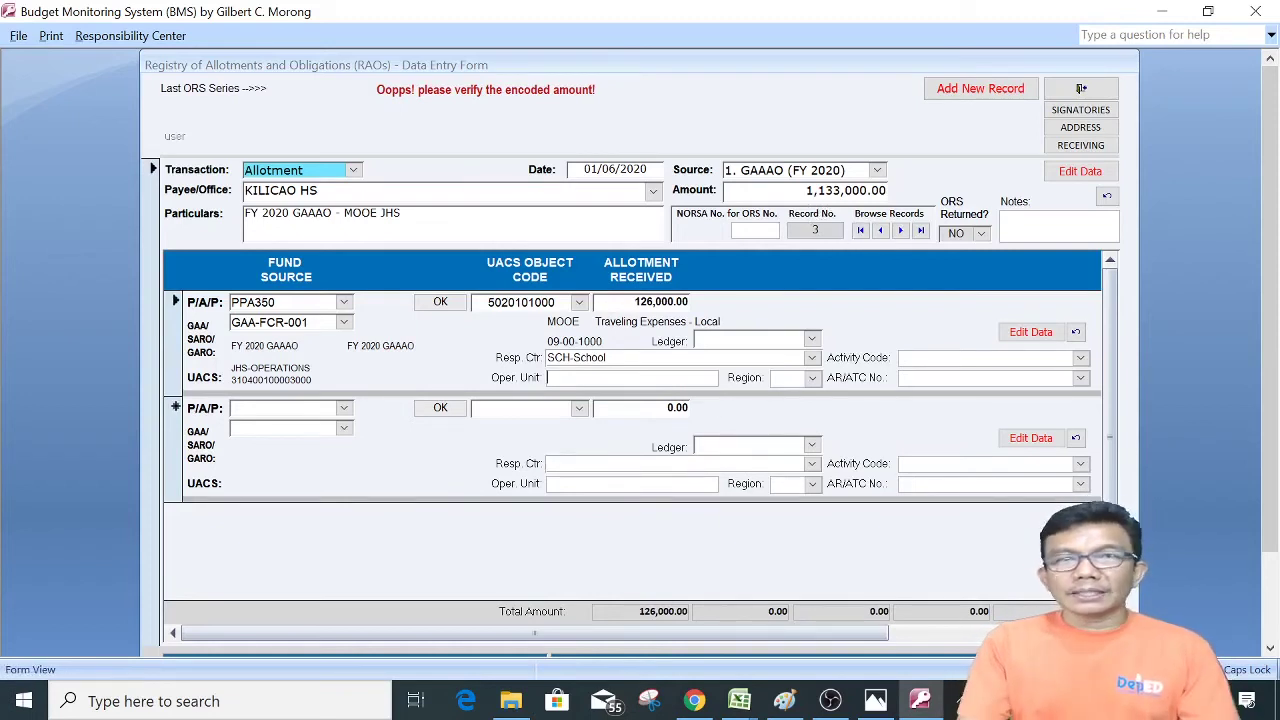
pyautogui.click(285, 408)
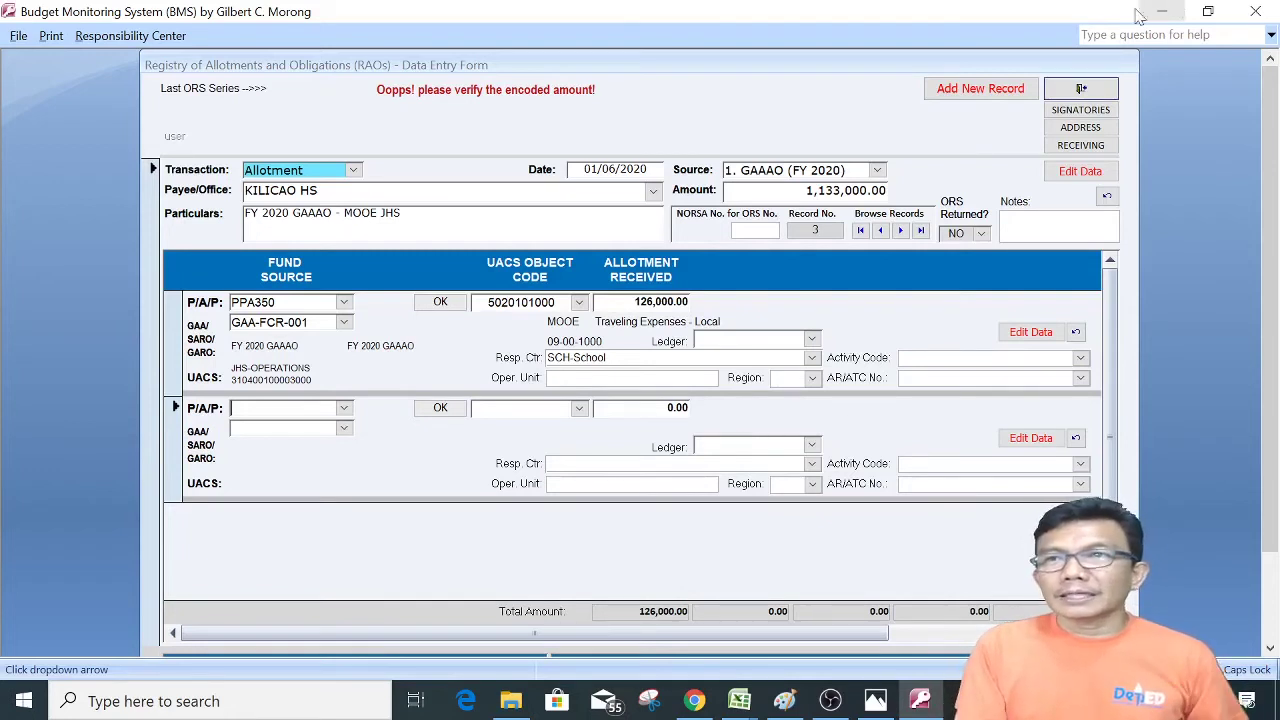
# - Leave the registry and review the PPA350 allotment release's internal code, document number, purpose and document date in PAP and Allotment Releases
pyautogui.click(1082, 89)
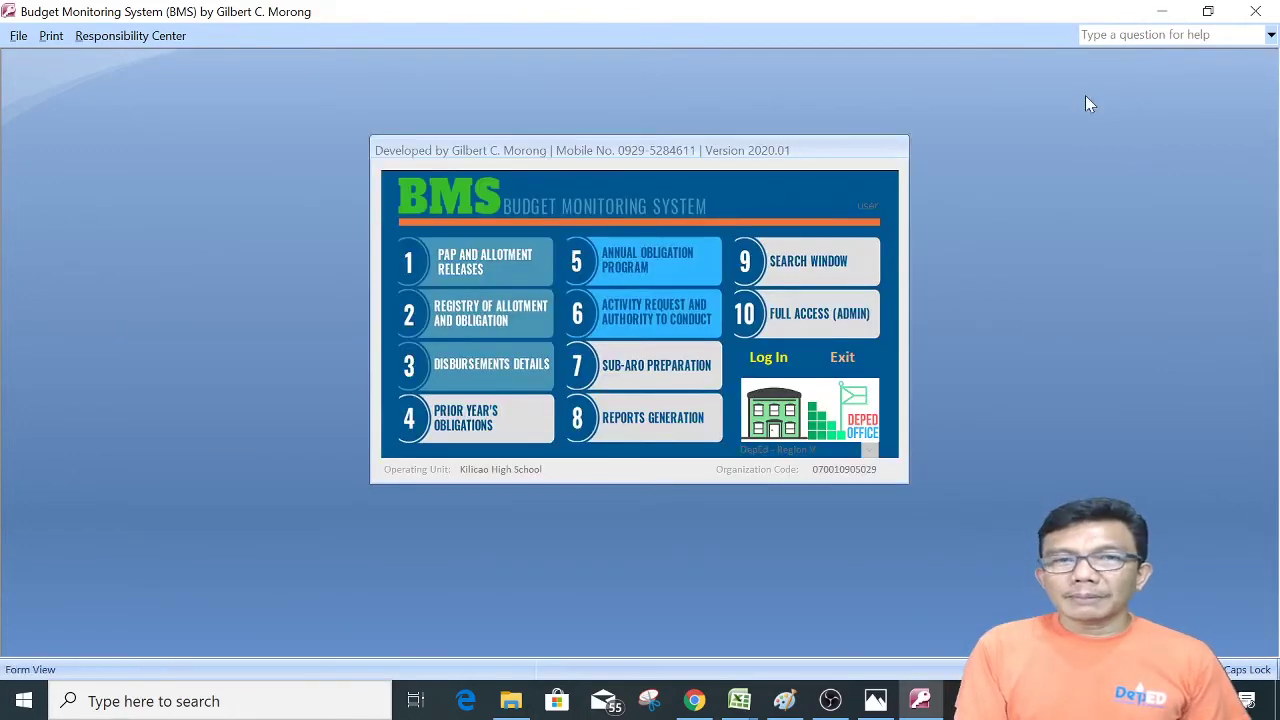
pyautogui.click(458, 273)
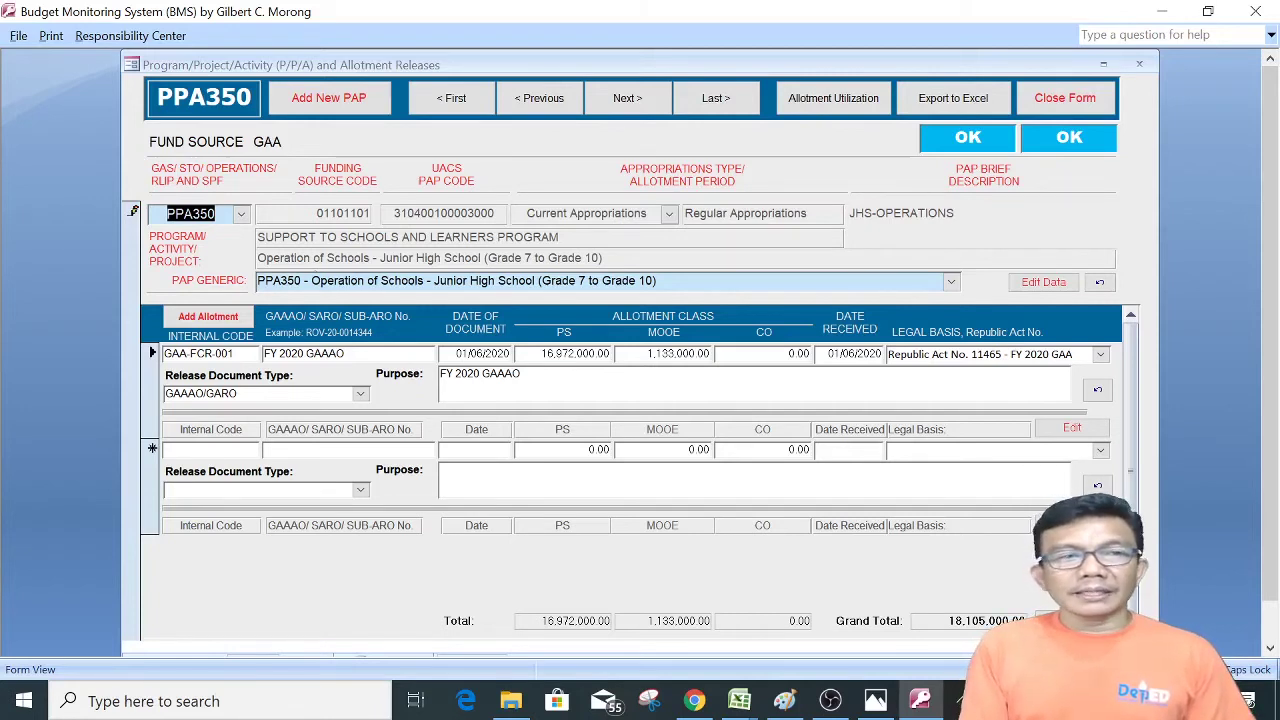
pyautogui.click(198, 353)
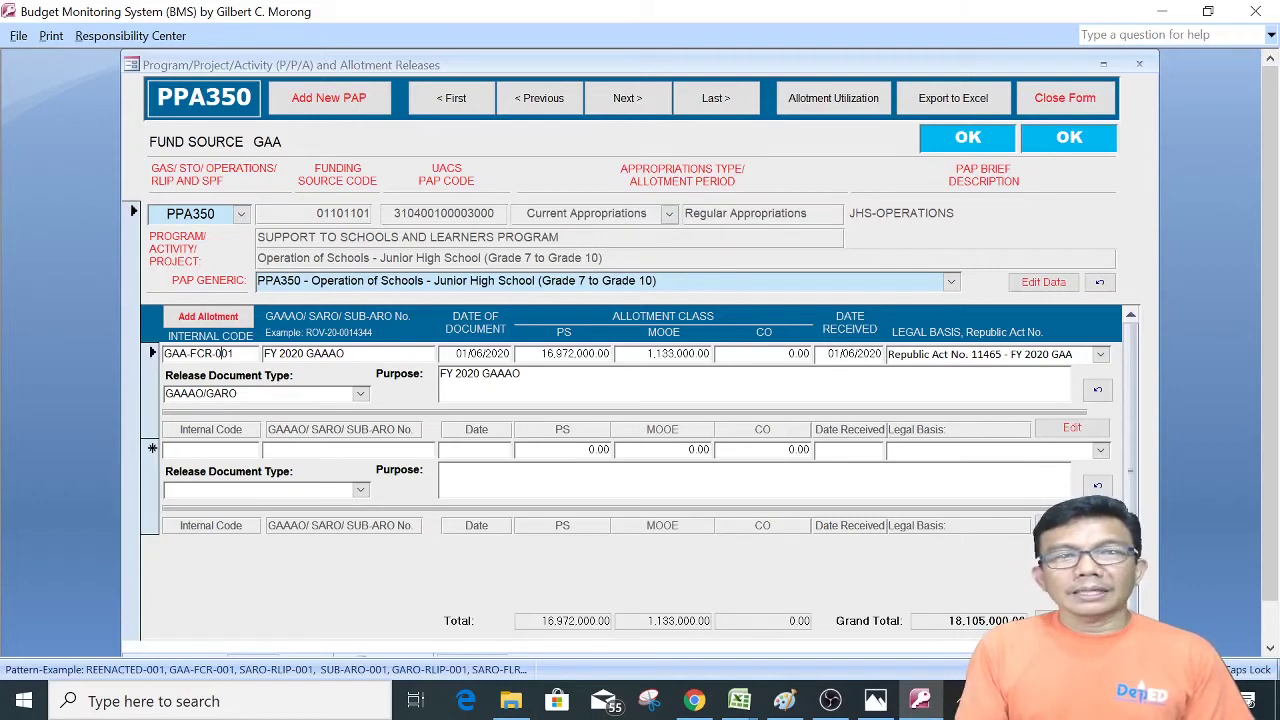
pyautogui.click(210, 446)
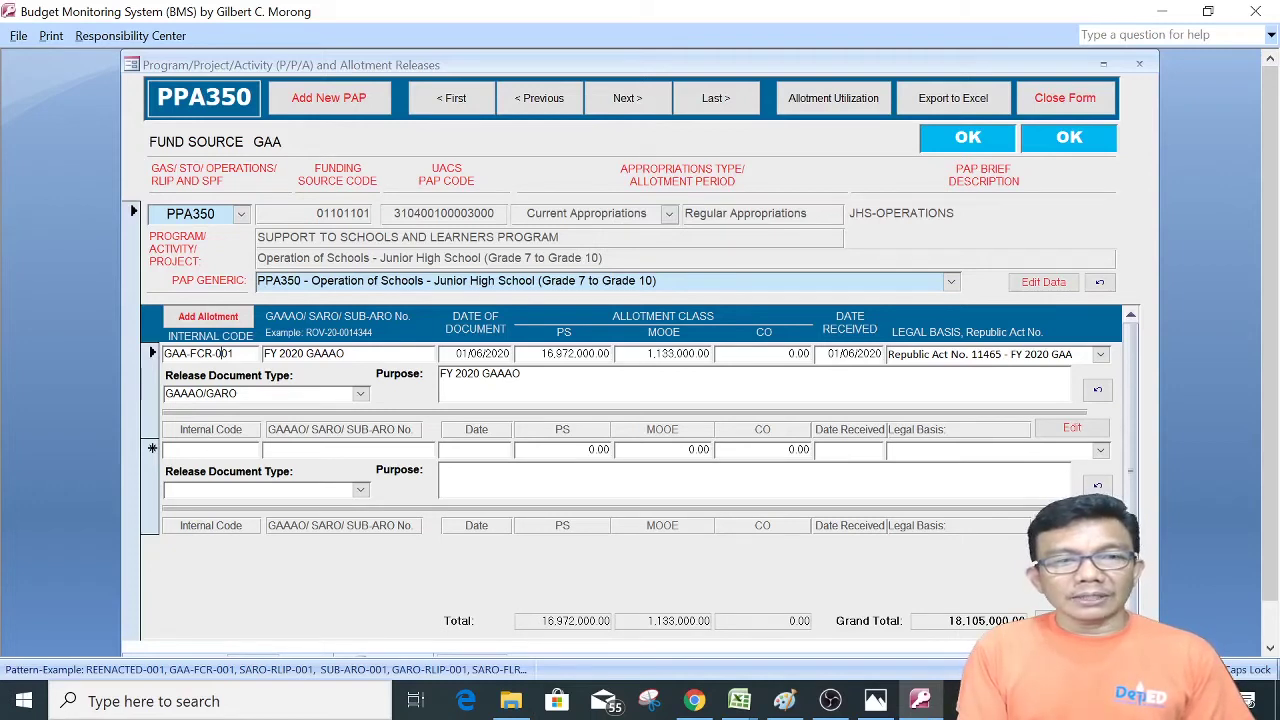
pyautogui.hotkey('shift', 'Tab')
pyautogui.hotkey('shift', 'Tab')
pyautogui.hotkey('shift', 'Tab')
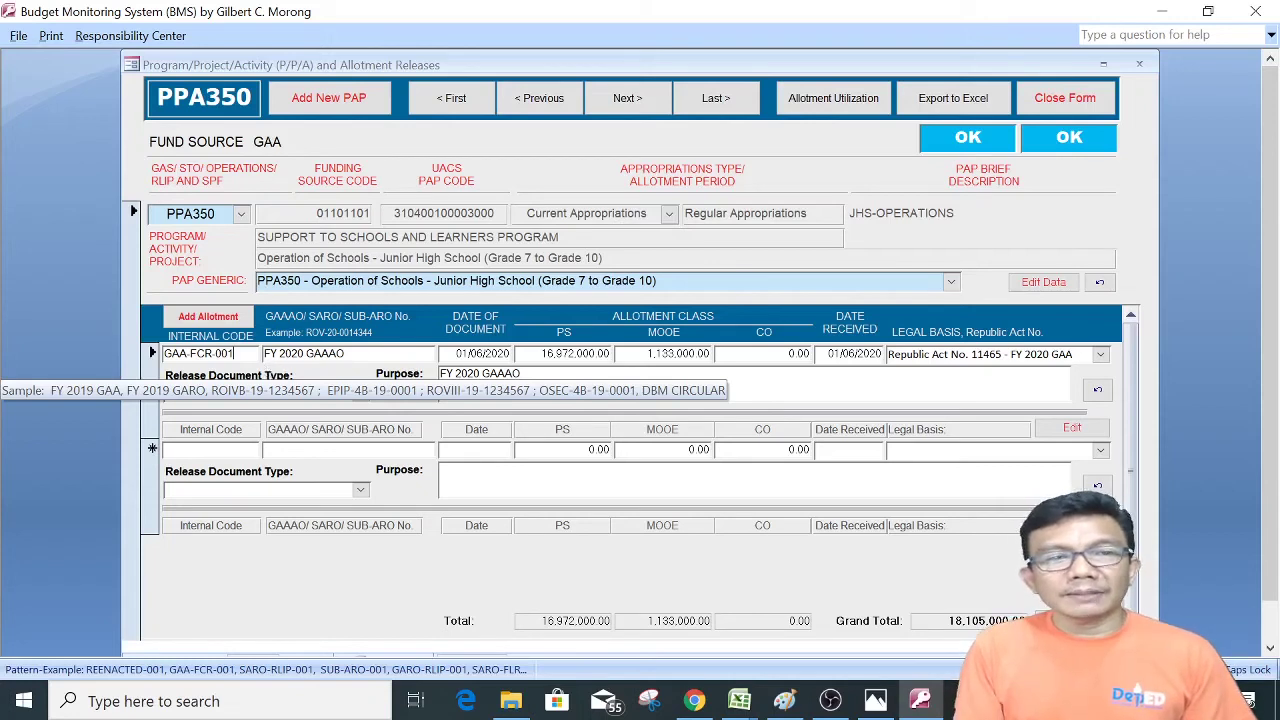
pyautogui.press('Tab')
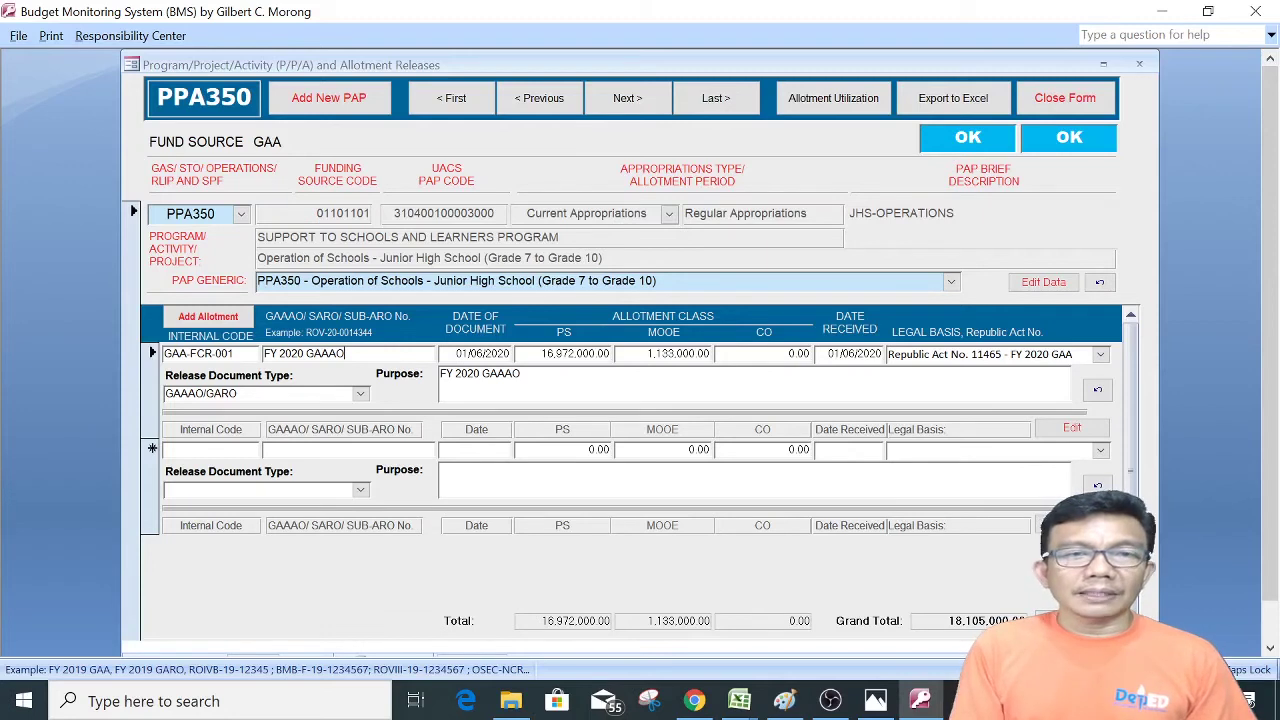
pyautogui.click(456, 373)
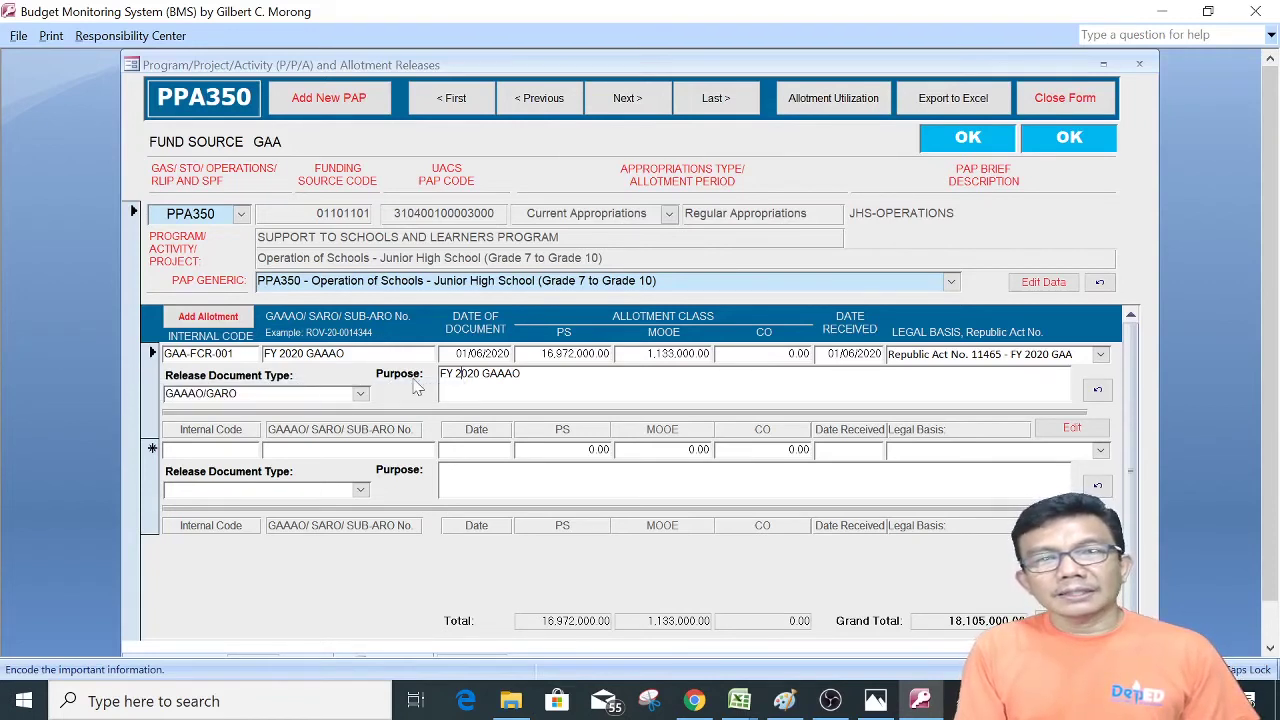
pyautogui.click(497, 353)
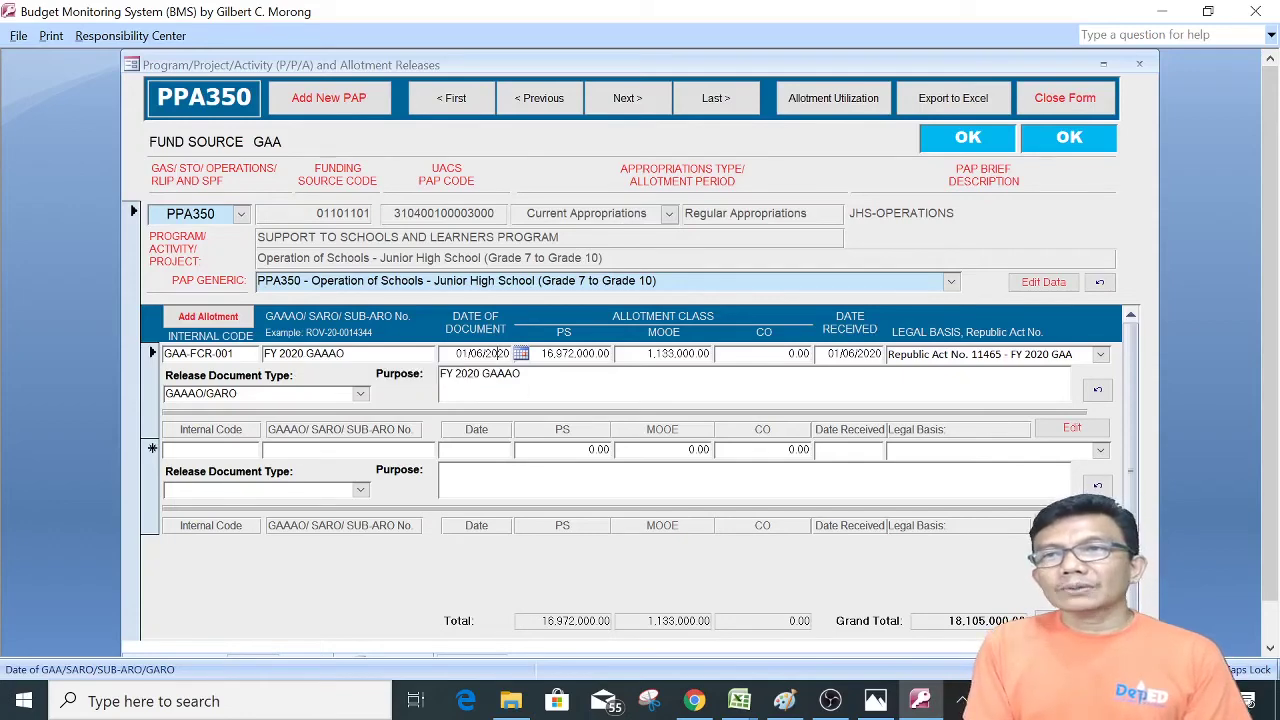
pyautogui.click(1078, 97)
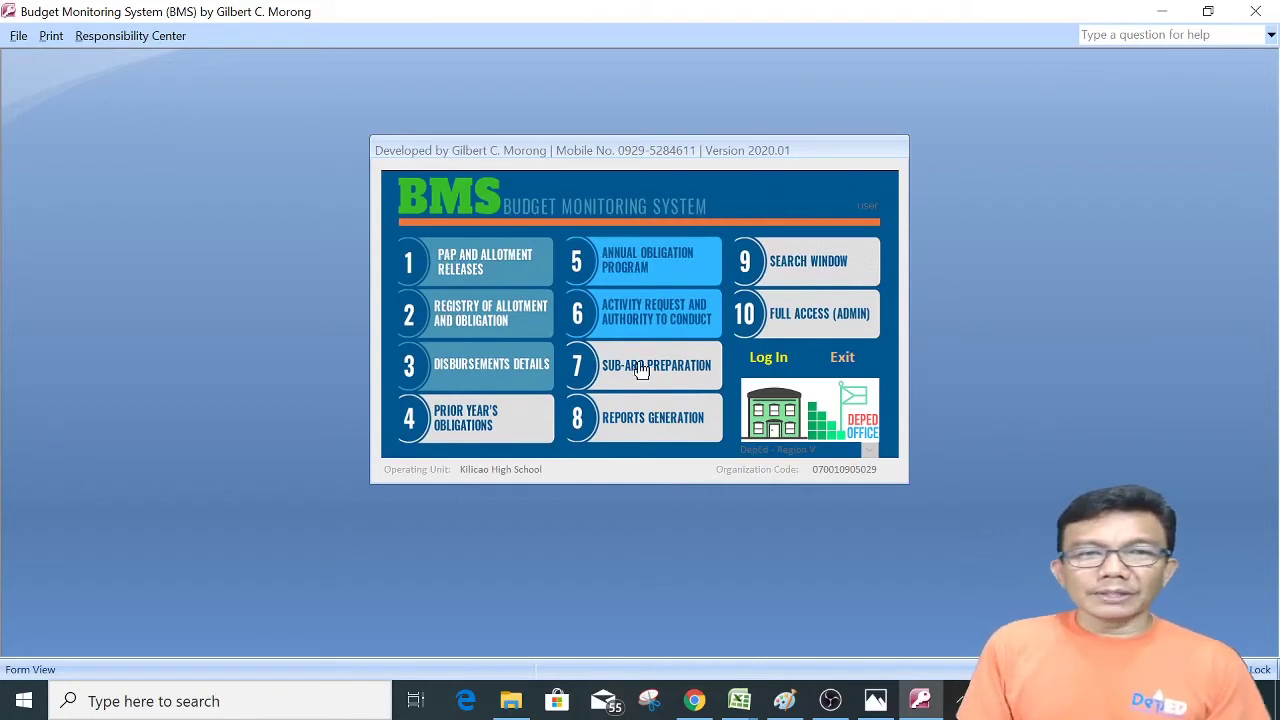
# - In Reports Generation, reset the report data, get the current data and open the Financial Accountability Reports form
pyautogui.click(661, 432)
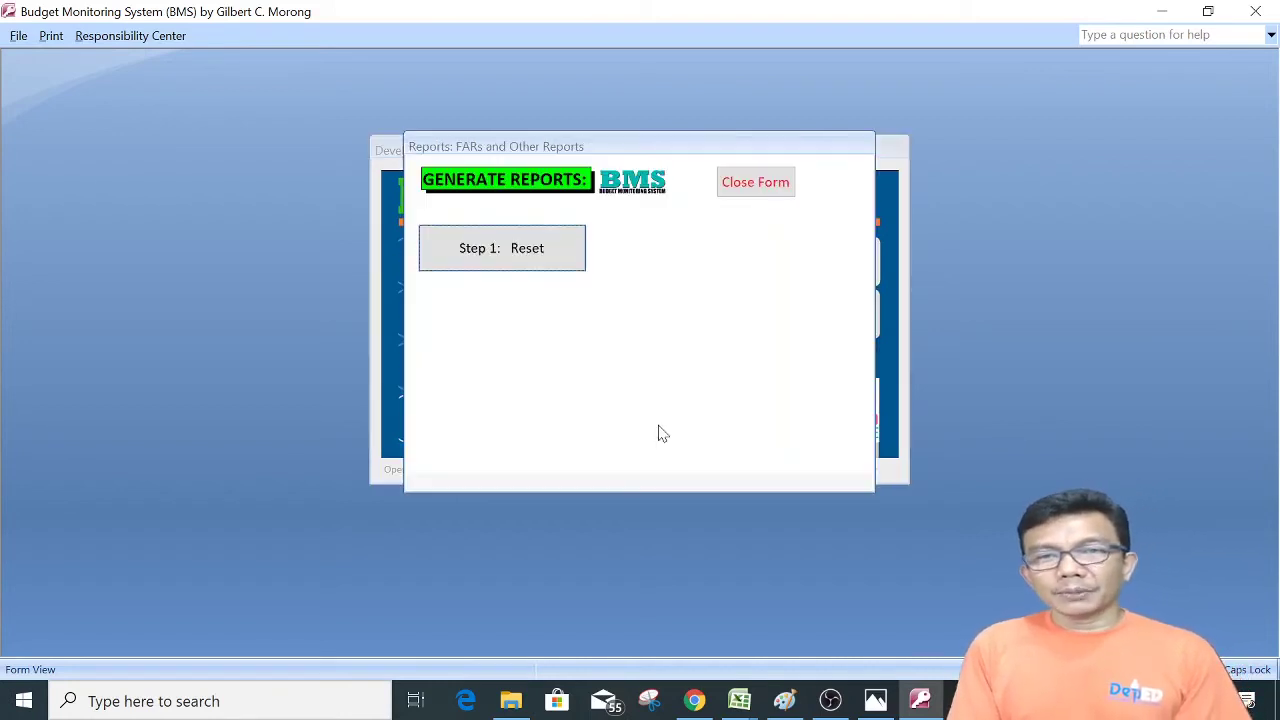
pyautogui.click(755, 176)
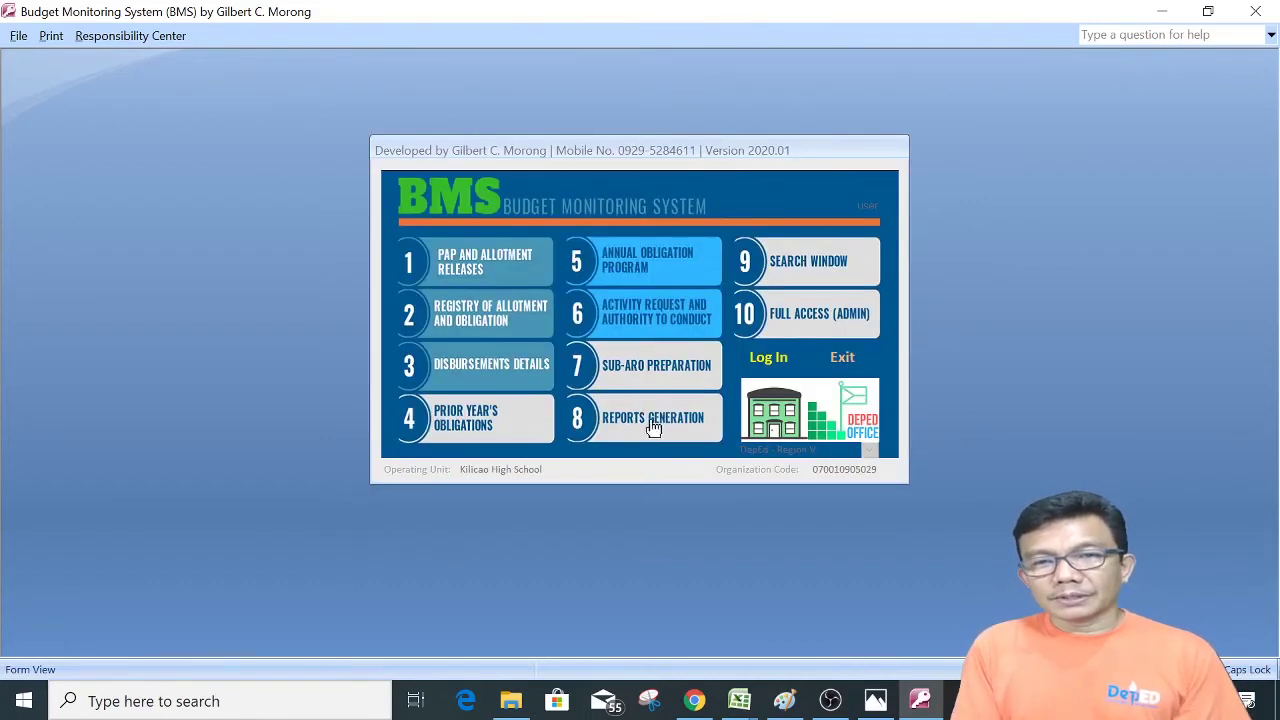
pyautogui.click(650, 420)
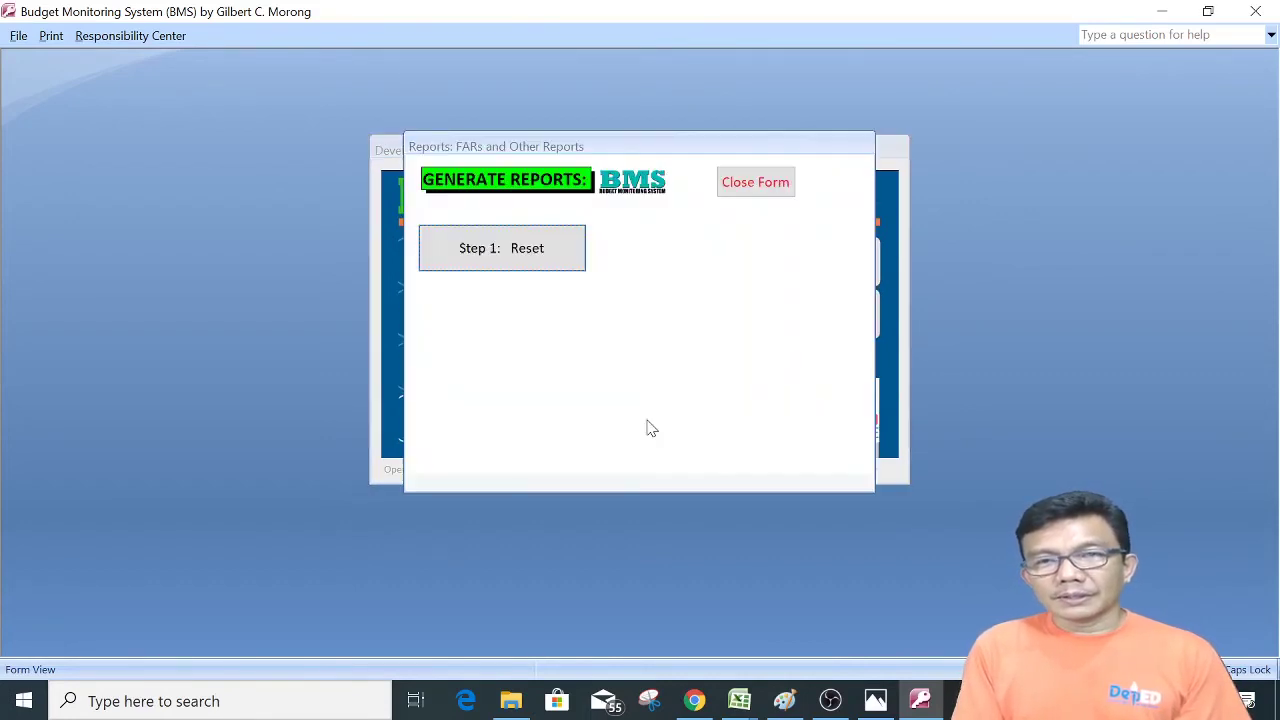
pyautogui.click(506, 258)
pyautogui.click(503, 356)
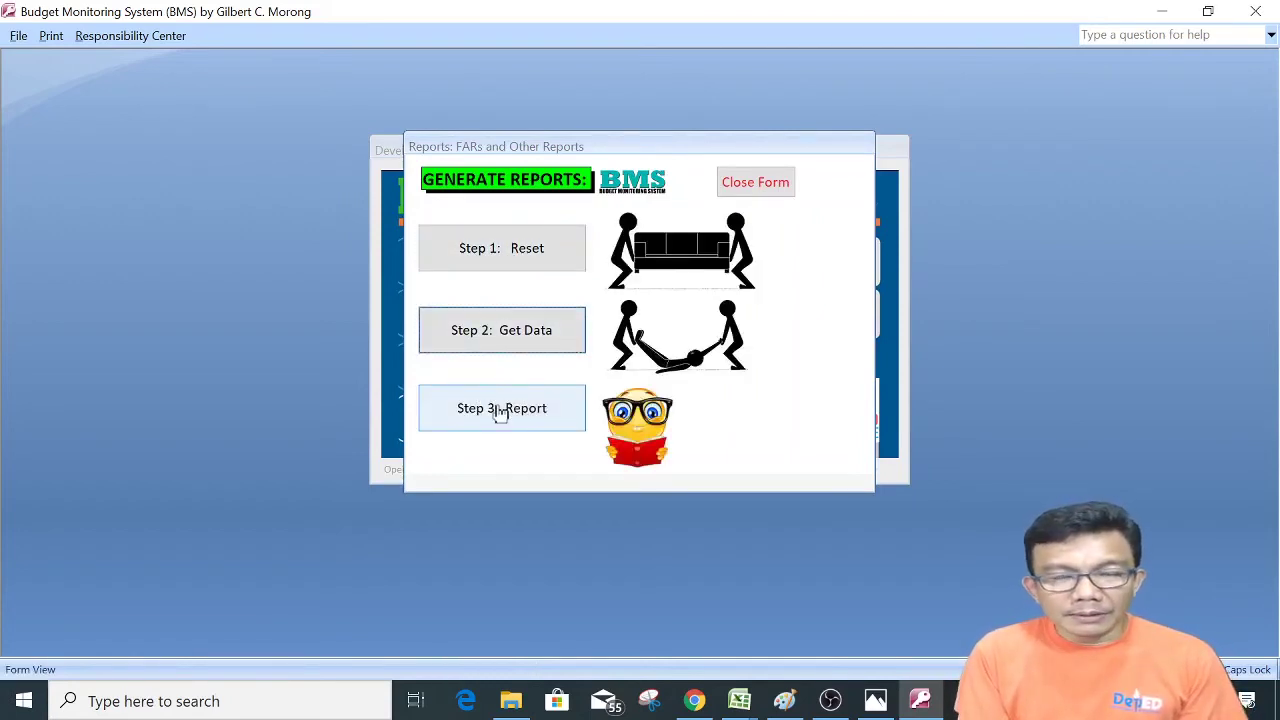
pyautogui.click(497, 407)
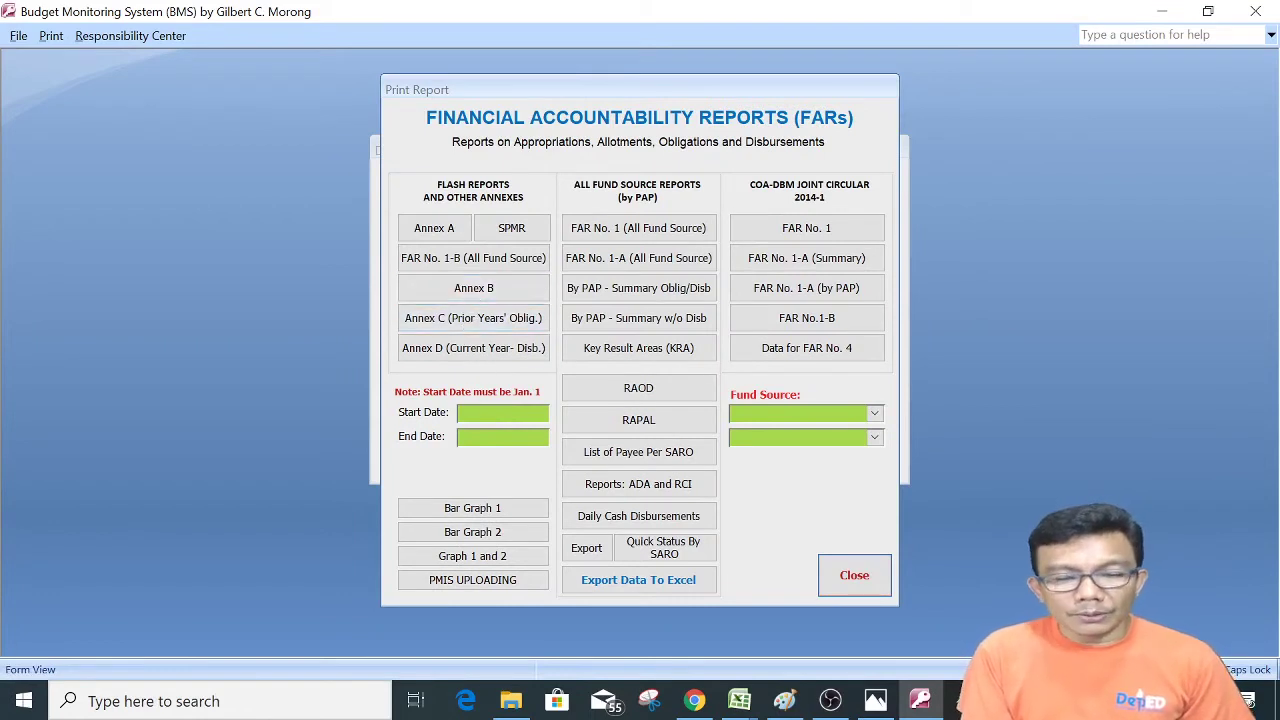
# - Set the report period's start date to 01/01/2020 and end date to 01/31/2020
pyautogui.click(504, 412)
pyautogui.write('1/')
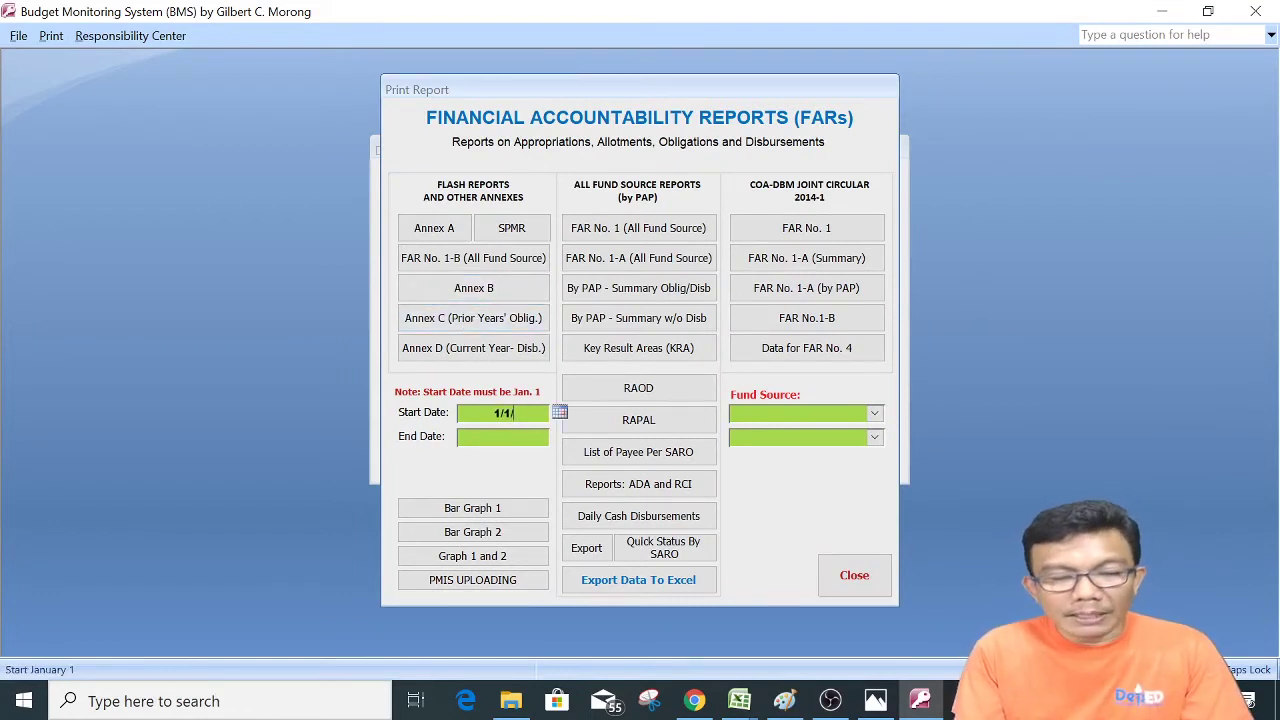
pyautogui.write('01/2020')
pyautogui.press('Tab')
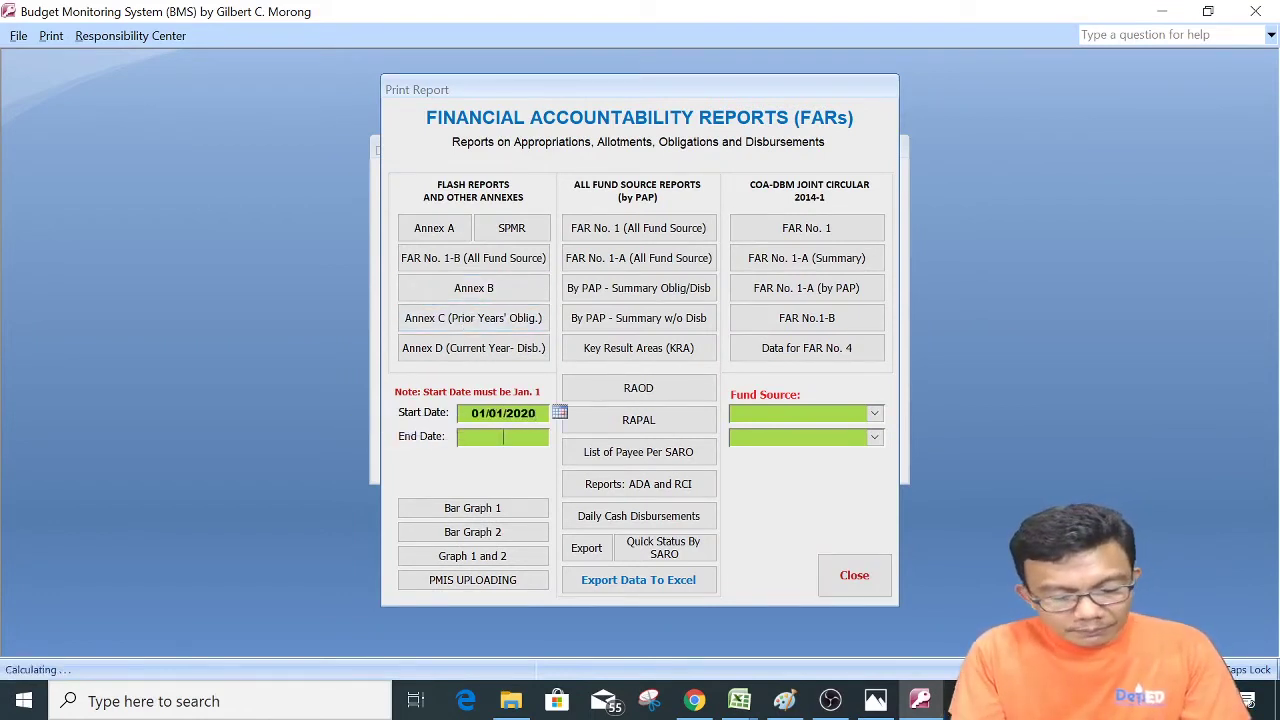
pyautogui.write('1')
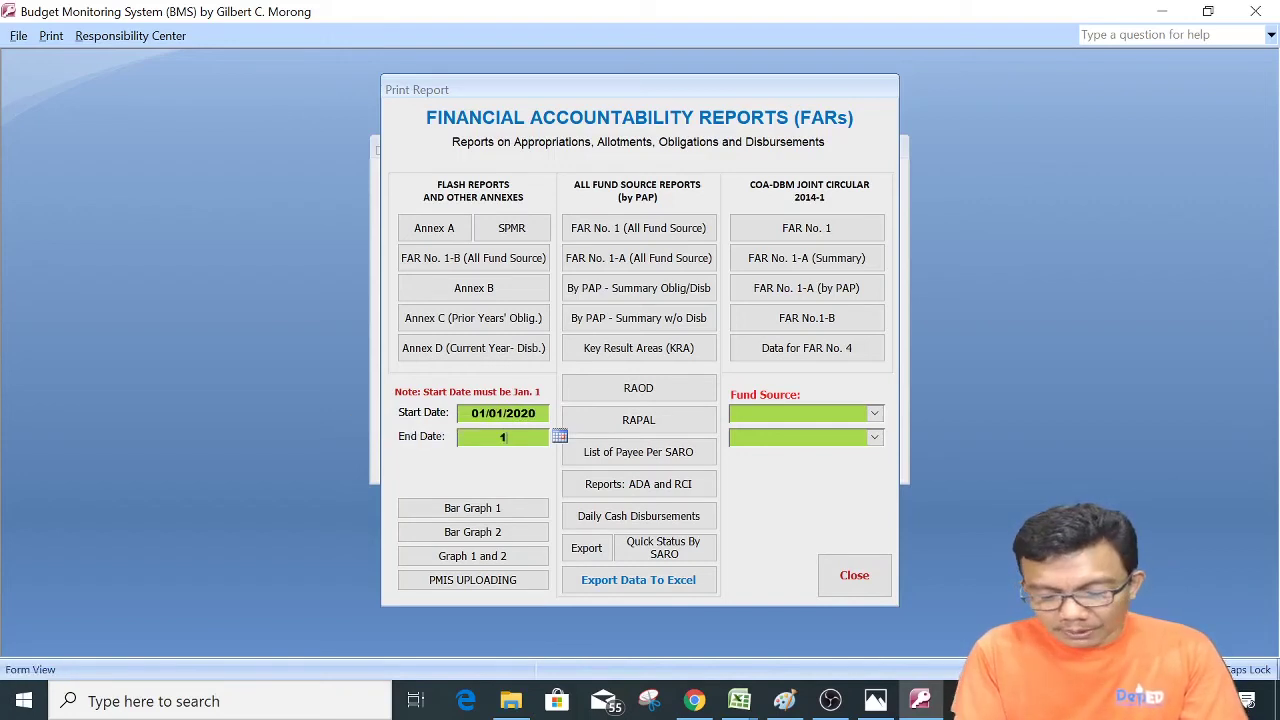
pyautogui.write('/31/2020')
pyautogui.press('Tab')
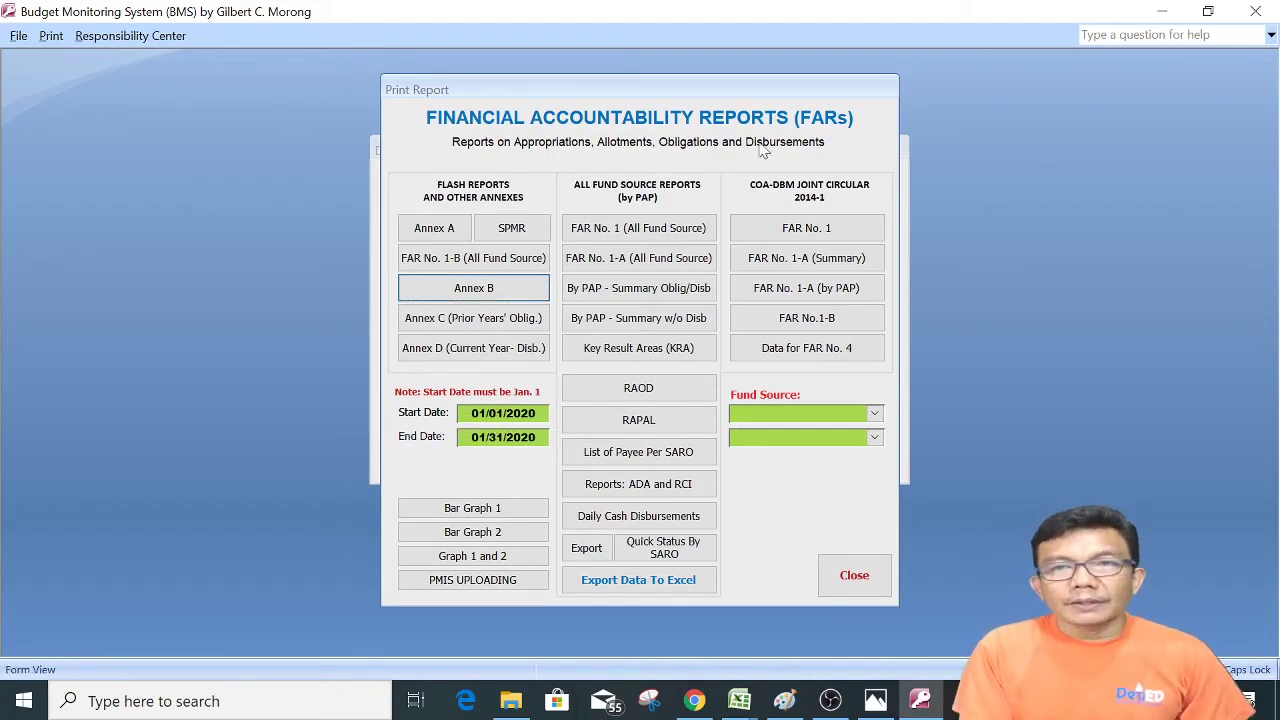
# - Set the reports' fund source to Current Appropriations and Regular Appropriations
pyautogui.click(874, 413)
pyautogui.click(836, 431)
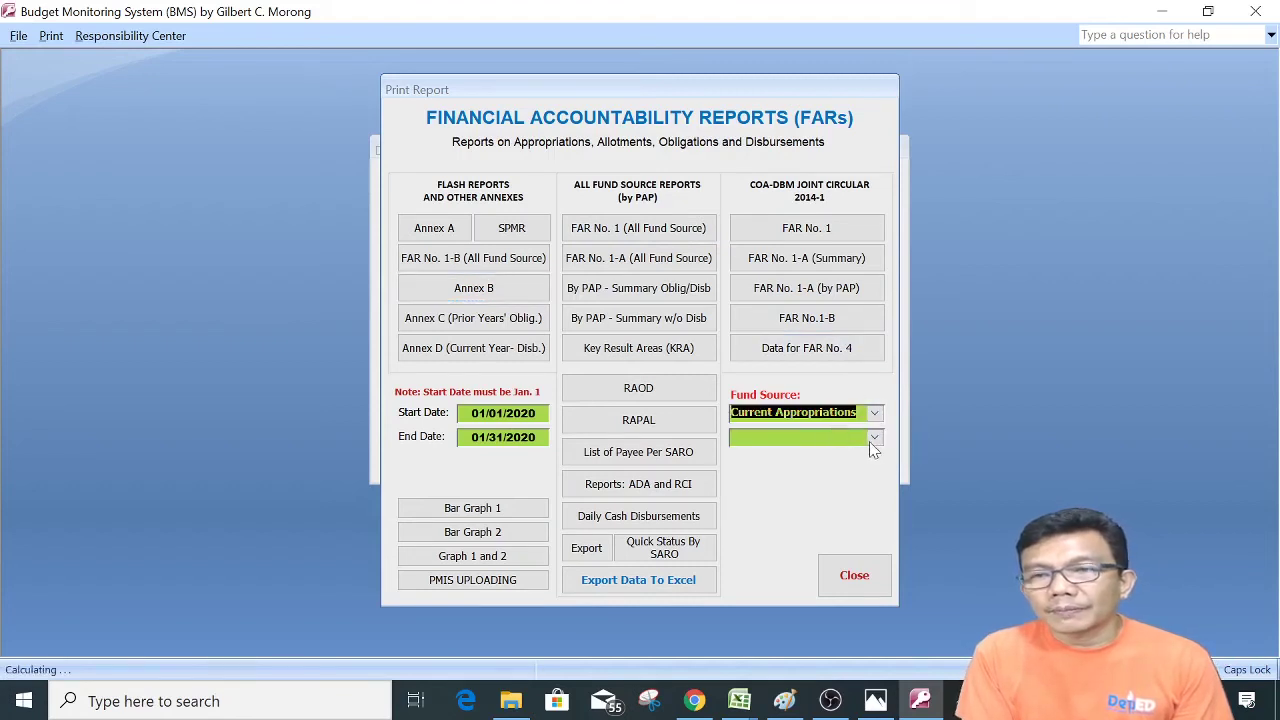
pyautogui.click(870, 438)
pyautogui.click(818, 460)
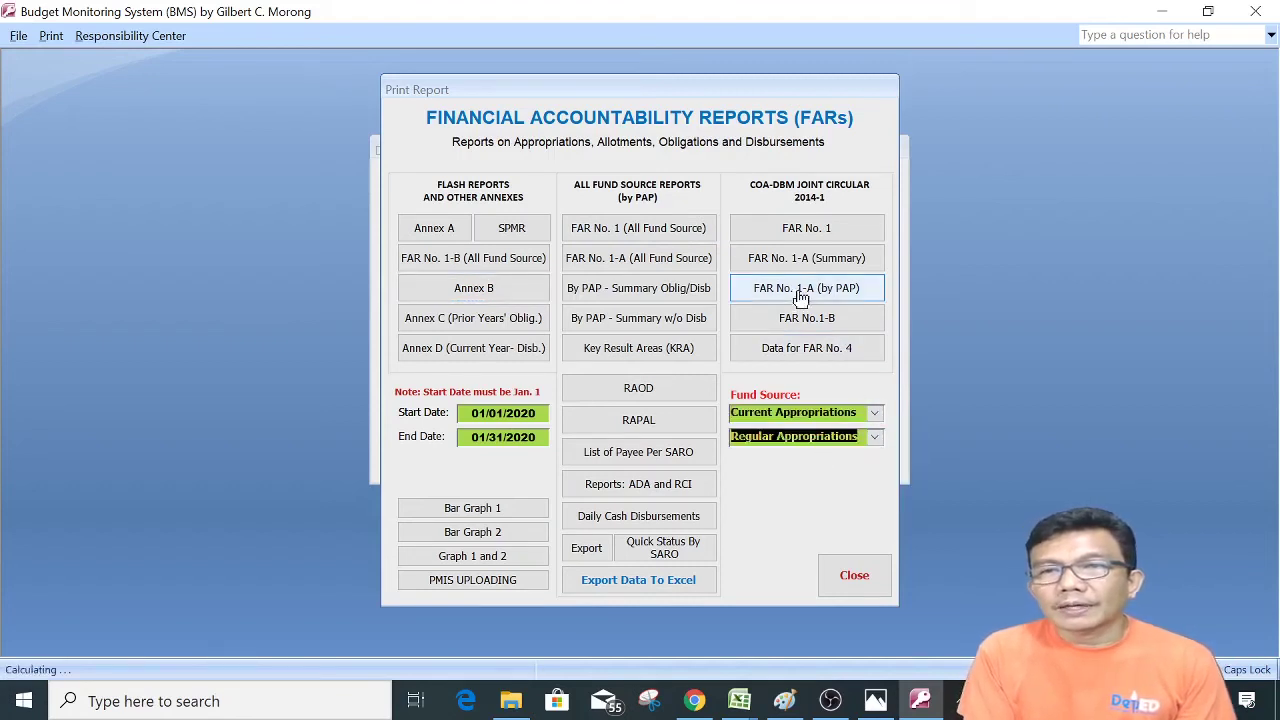
# - Generate FAR No. 1 for the regular appropriations, examine its appropriations, allotments and obligations columns, and close the report
pyautogui.click(802, 224)
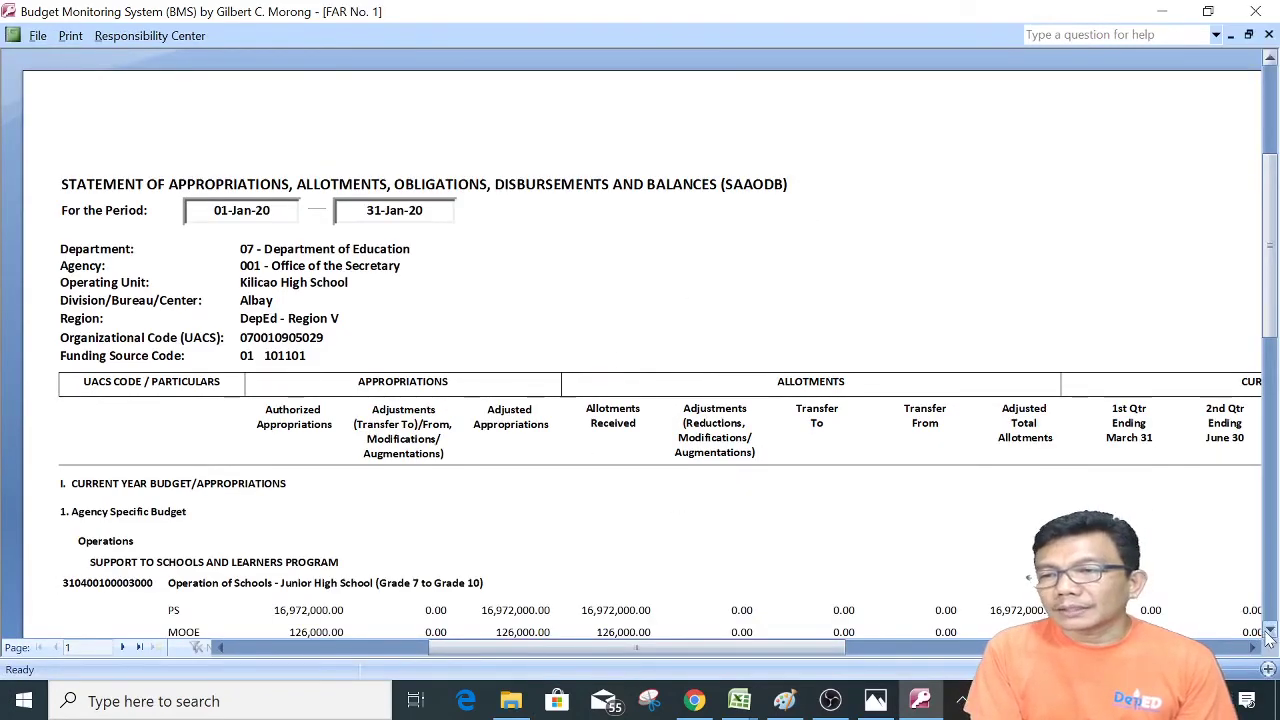
pyautogui.scroll(-5, 1268, 636)
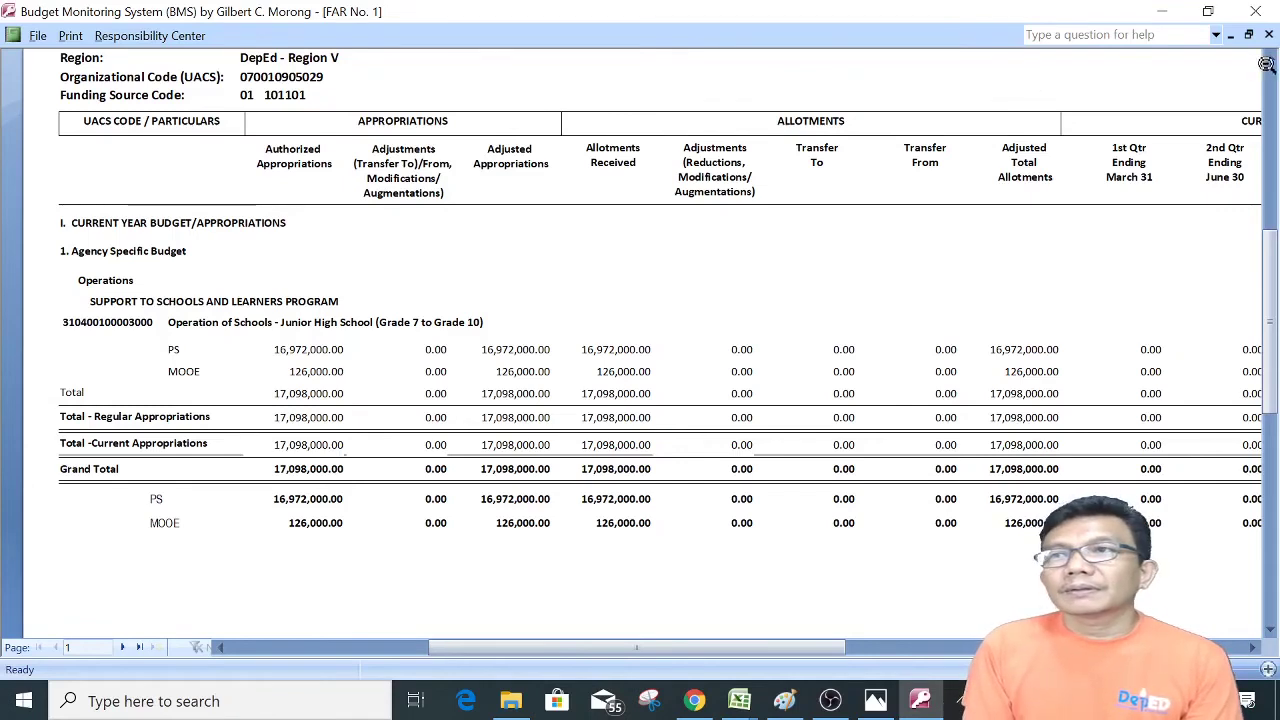
pyautogui.click(1268, 62)
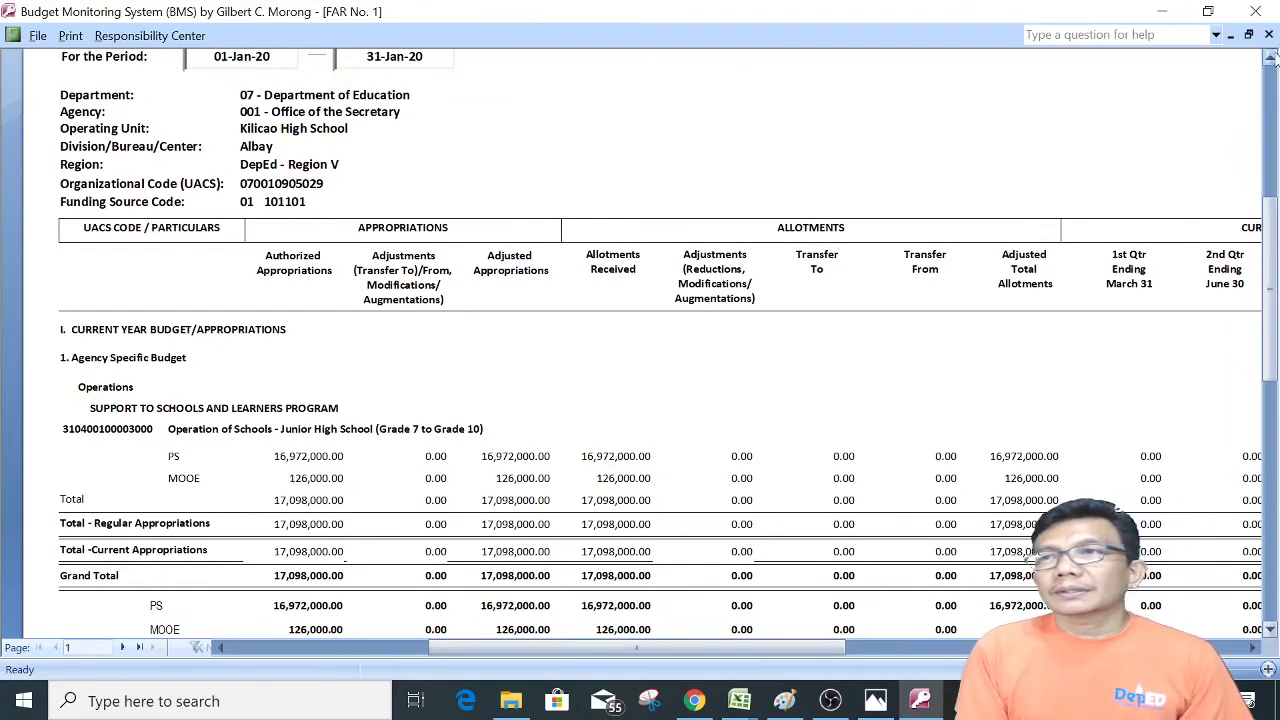
pyautogui.click(1251, 647)
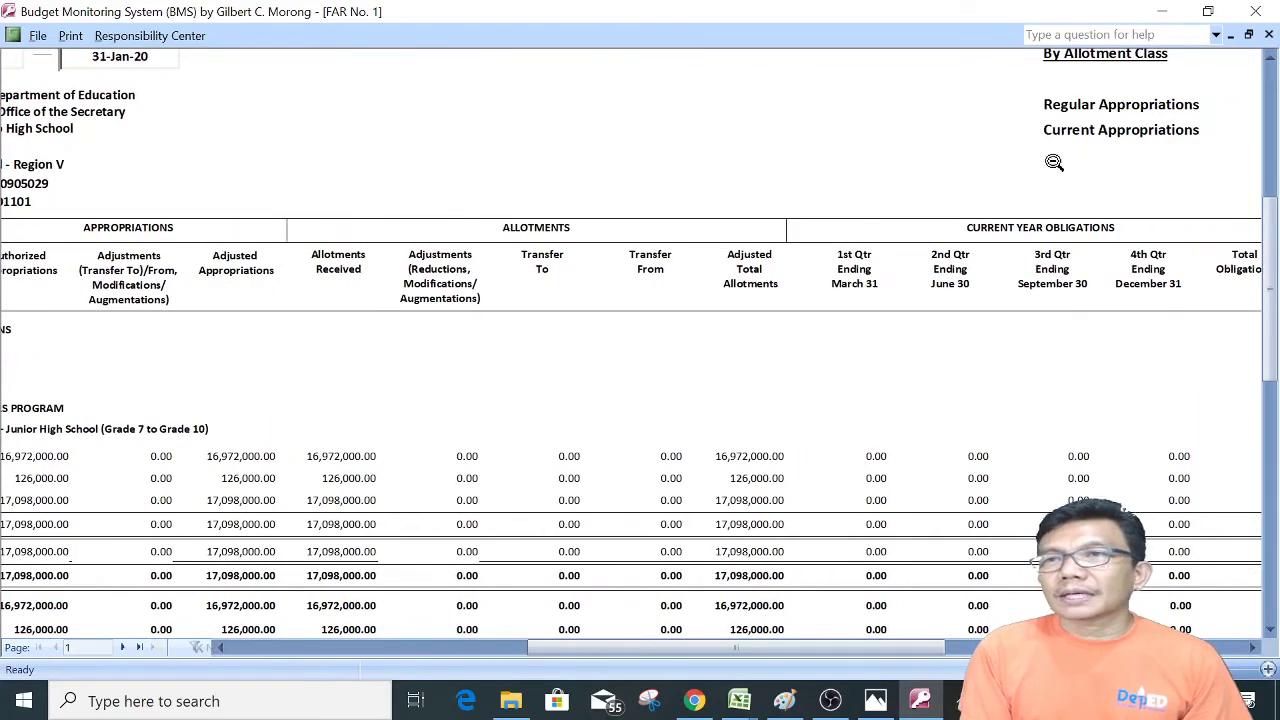
pyautogui.click(1269, 35)
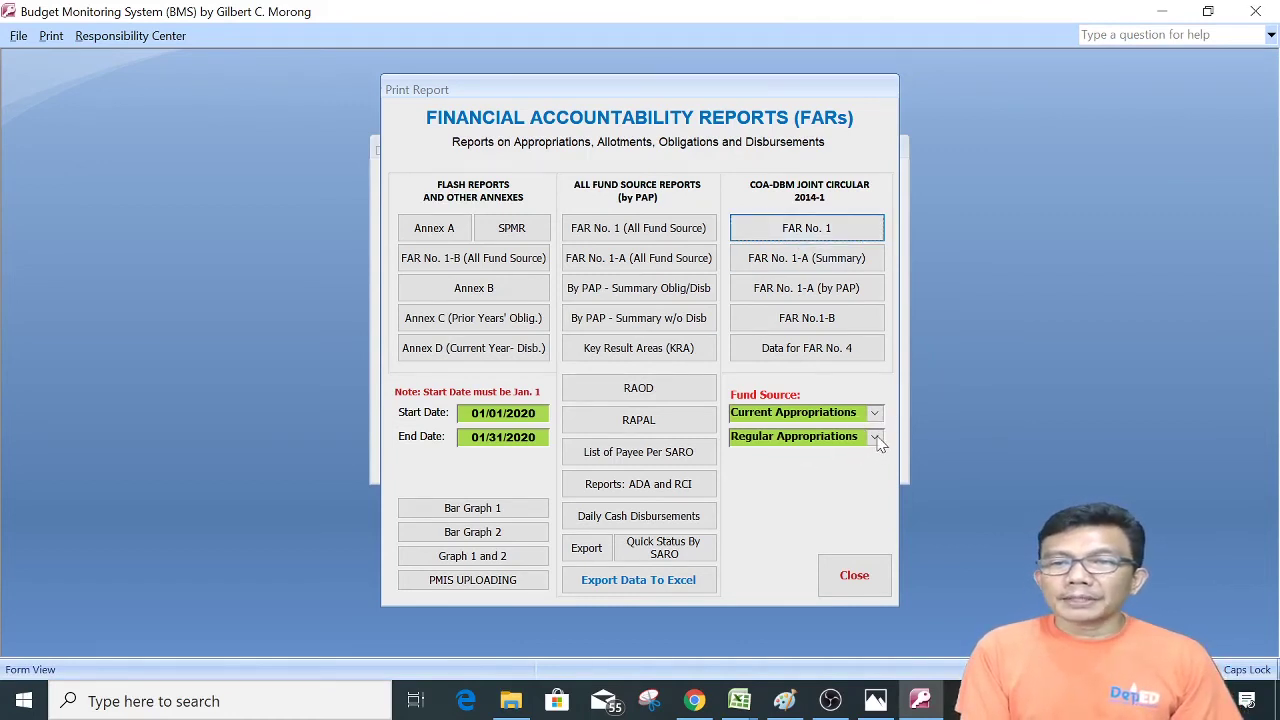
# - Change the fund source from regular to Automatic Appropriations, generate FAR No. 1 and examine the RLIP appropriations and allotments
pyautogui.click(876, 439)
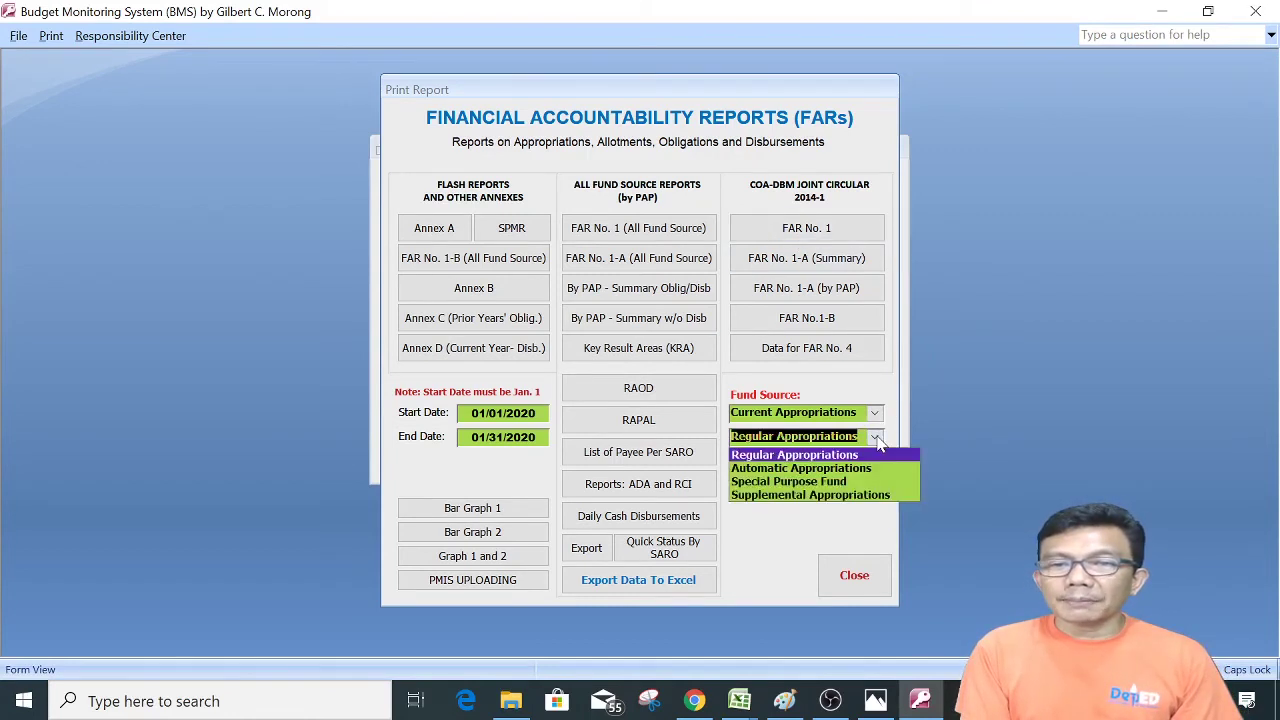
pyautogui.click(768, 469)
pyautogui.click(804, 230)
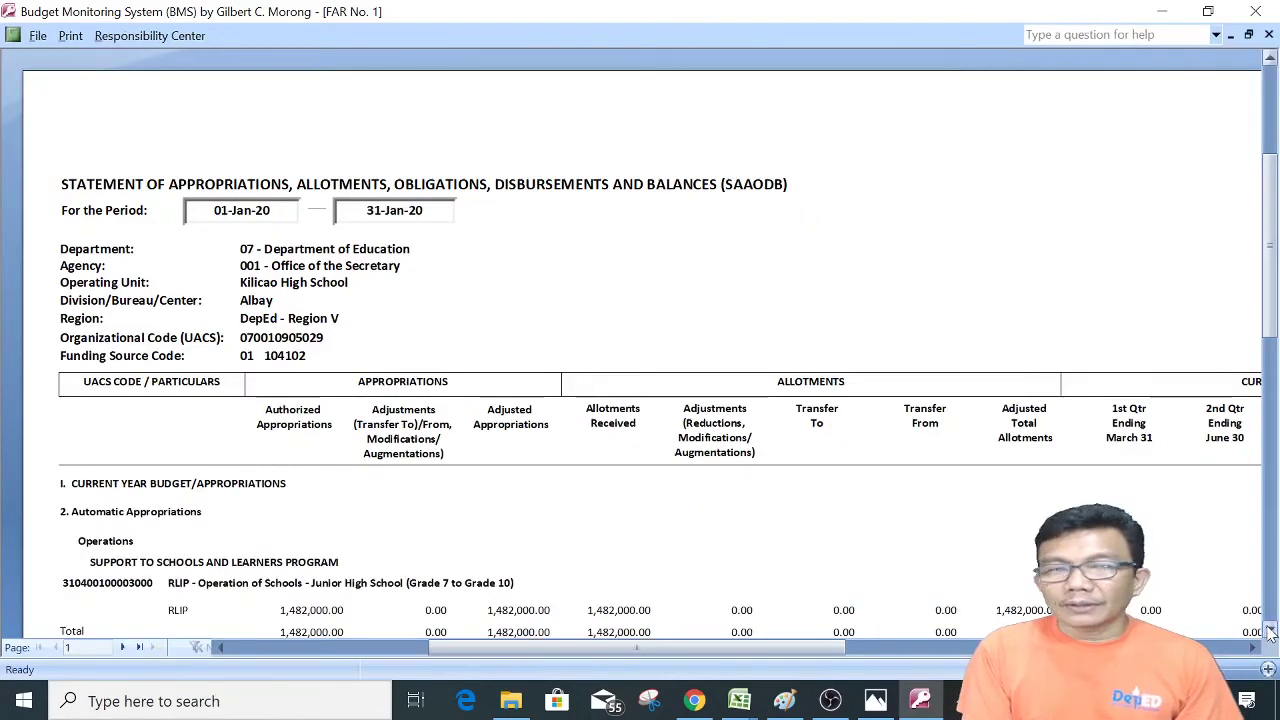
pyautogui.click(1270, 632)
pyautogui.click(1270, 632)
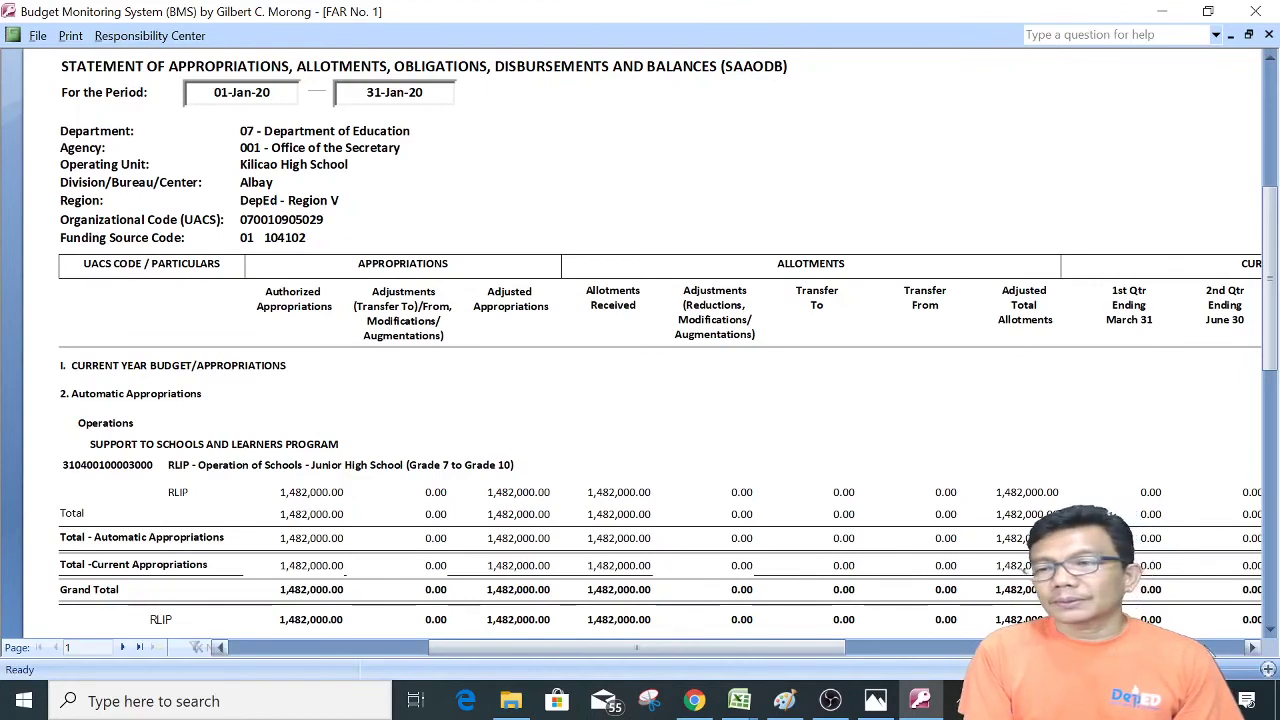
# - Examine the current year obligations columns of the automatic appropriations FAR No. 1 and close the report
pyautogui.click(1252, 647)
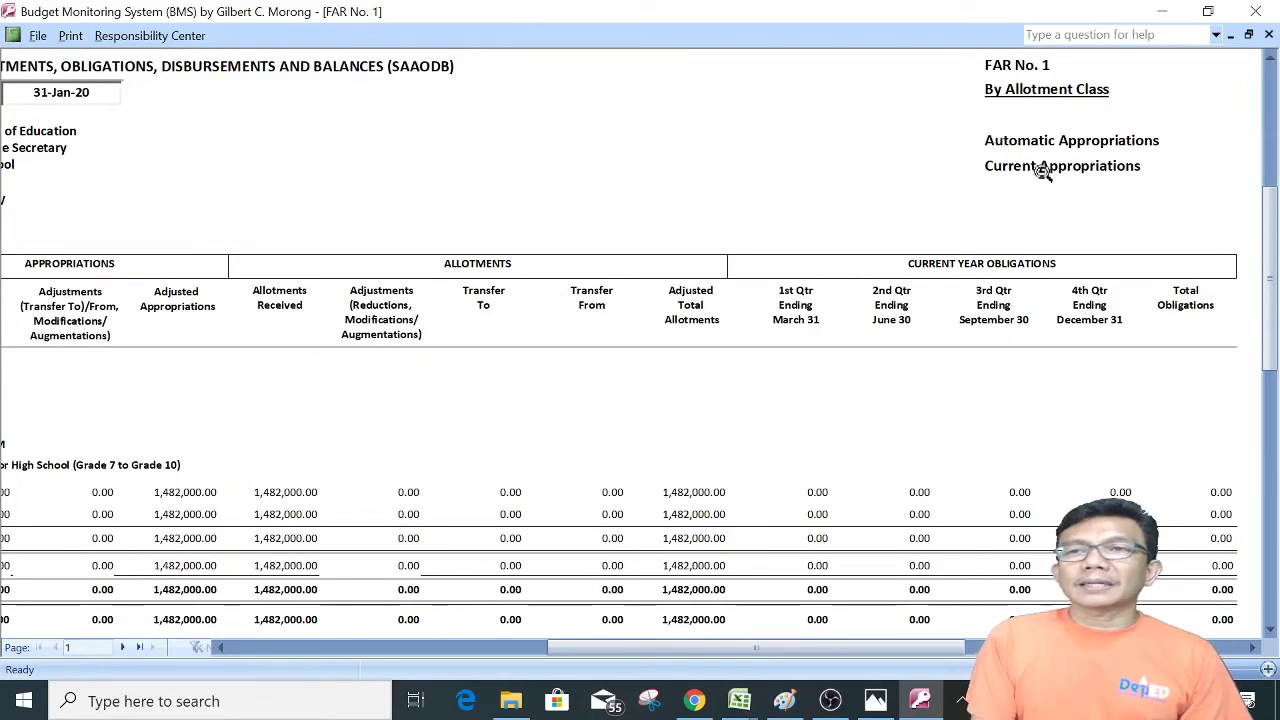
pyautogui.click(1269, 35)
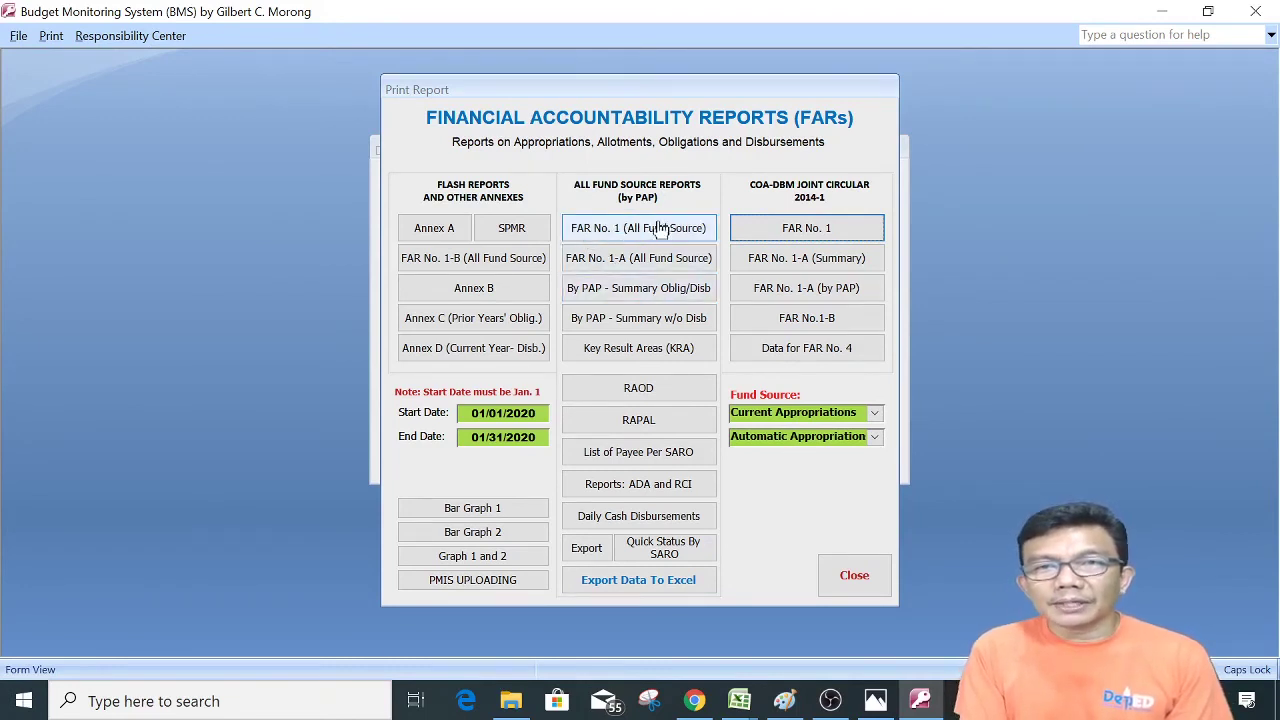
# - Generate FAR No. 1 for all fund sources, examine its regular and automatic appropriations and allotments, and close the report
pyautogui.click(624, 228)
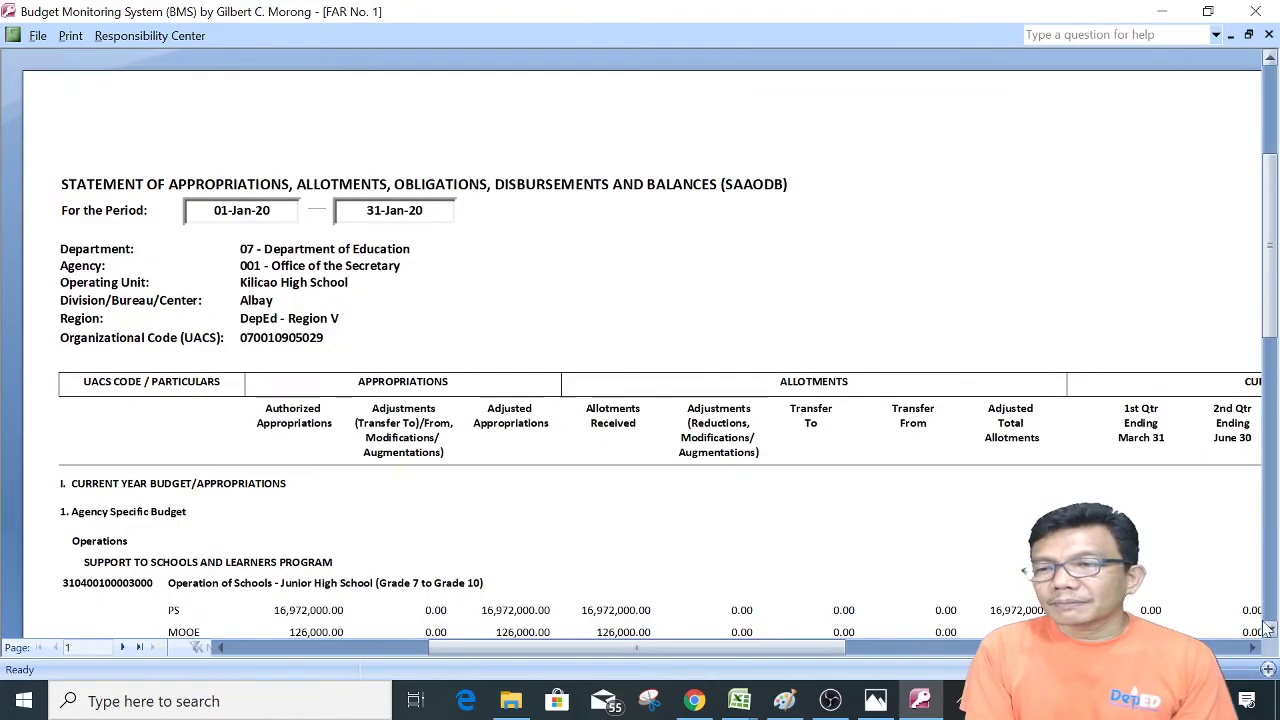
pyautogui.click(1271, 634)
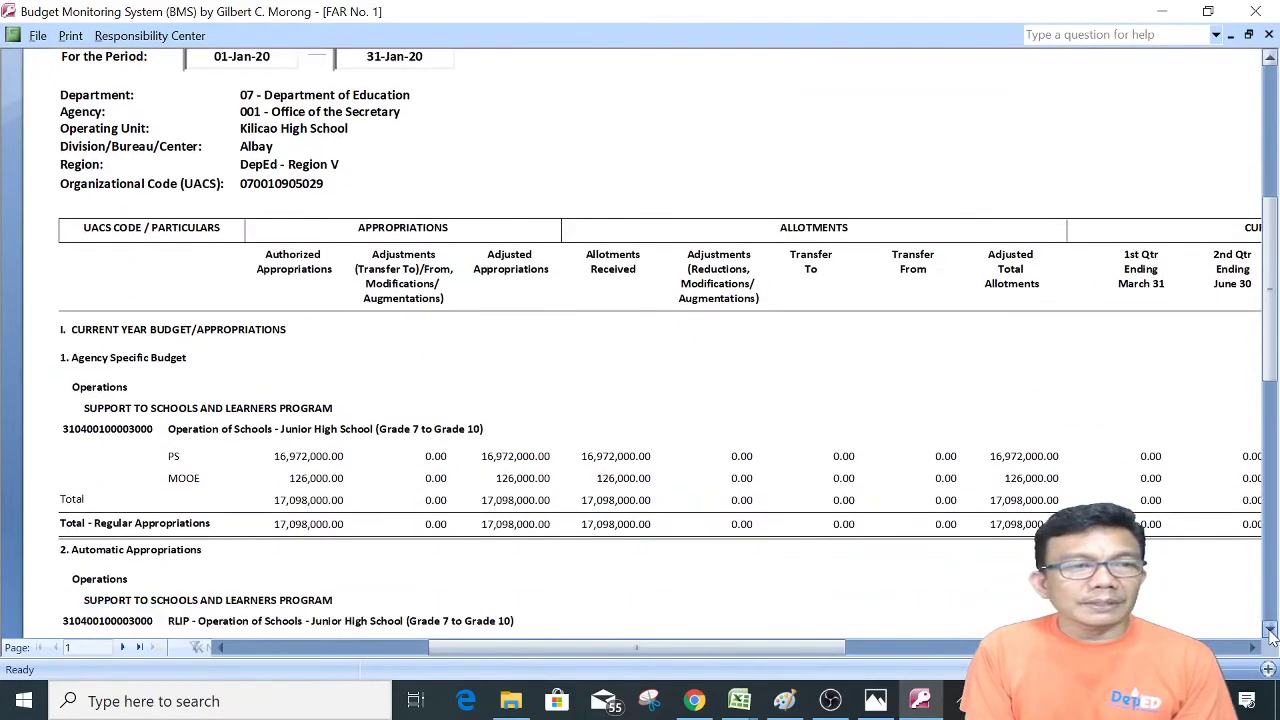
pyautogui.click(1271, 634)
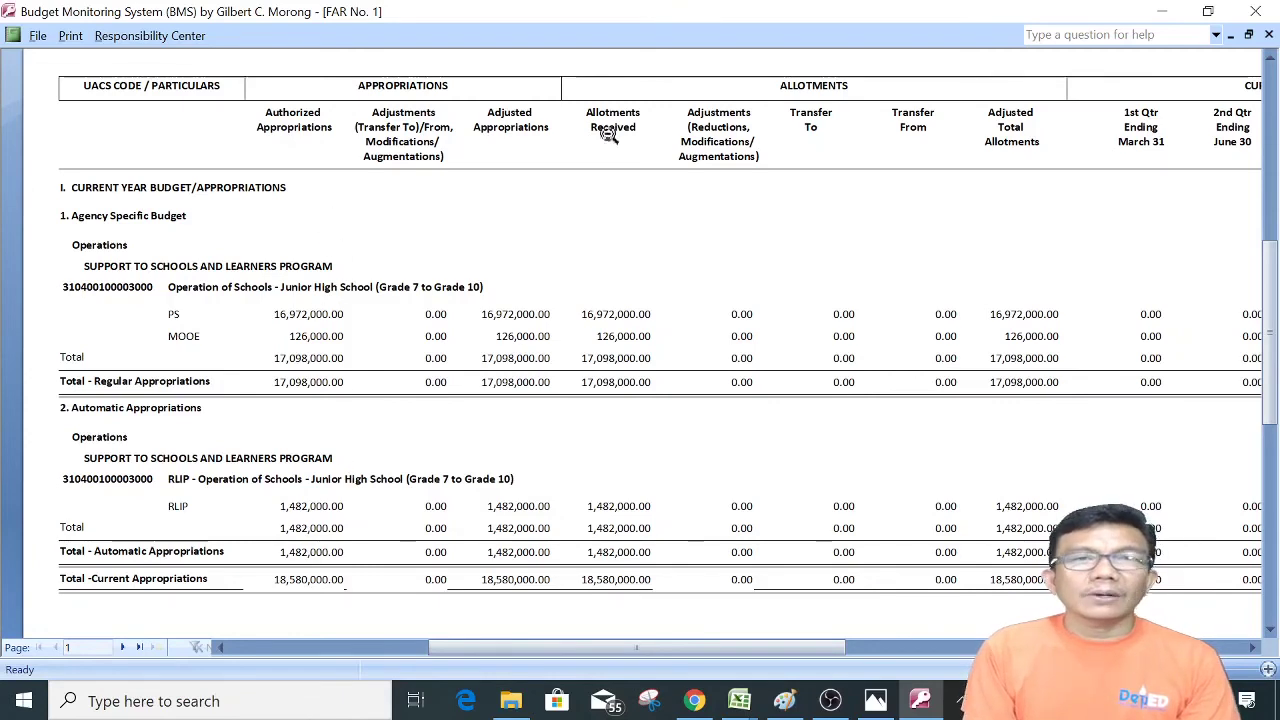
pyautogui.click(1268, 34)
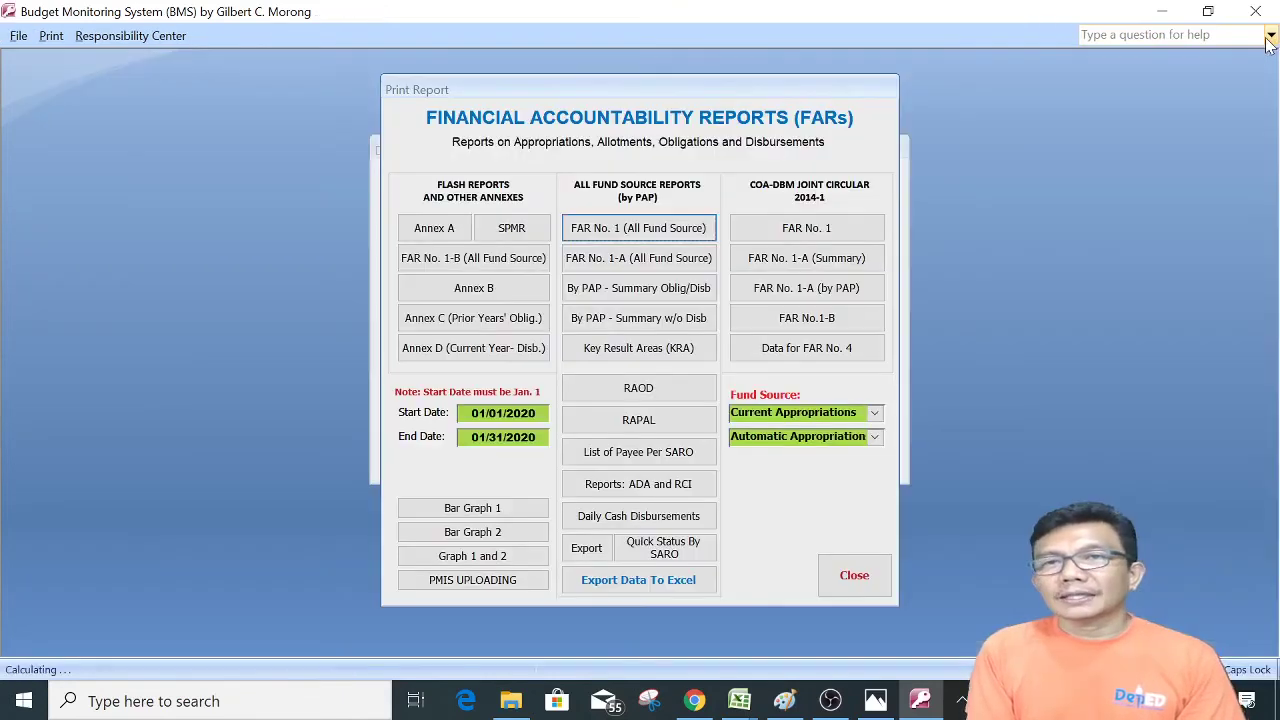
# - Generate FAR No. 1-A for all fund sources and examine the appropriations and allotments by object of expenditure
pyautogui.click(627, 261)
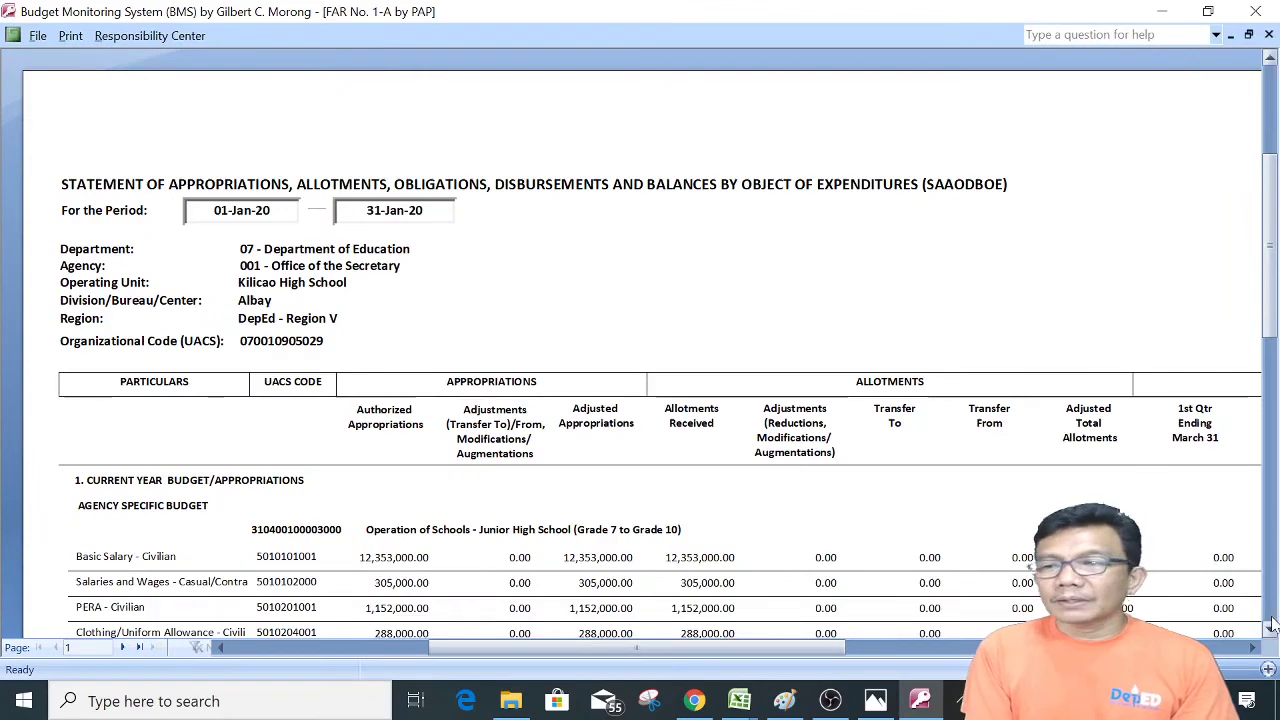
pyautogui.click(1272, 630)
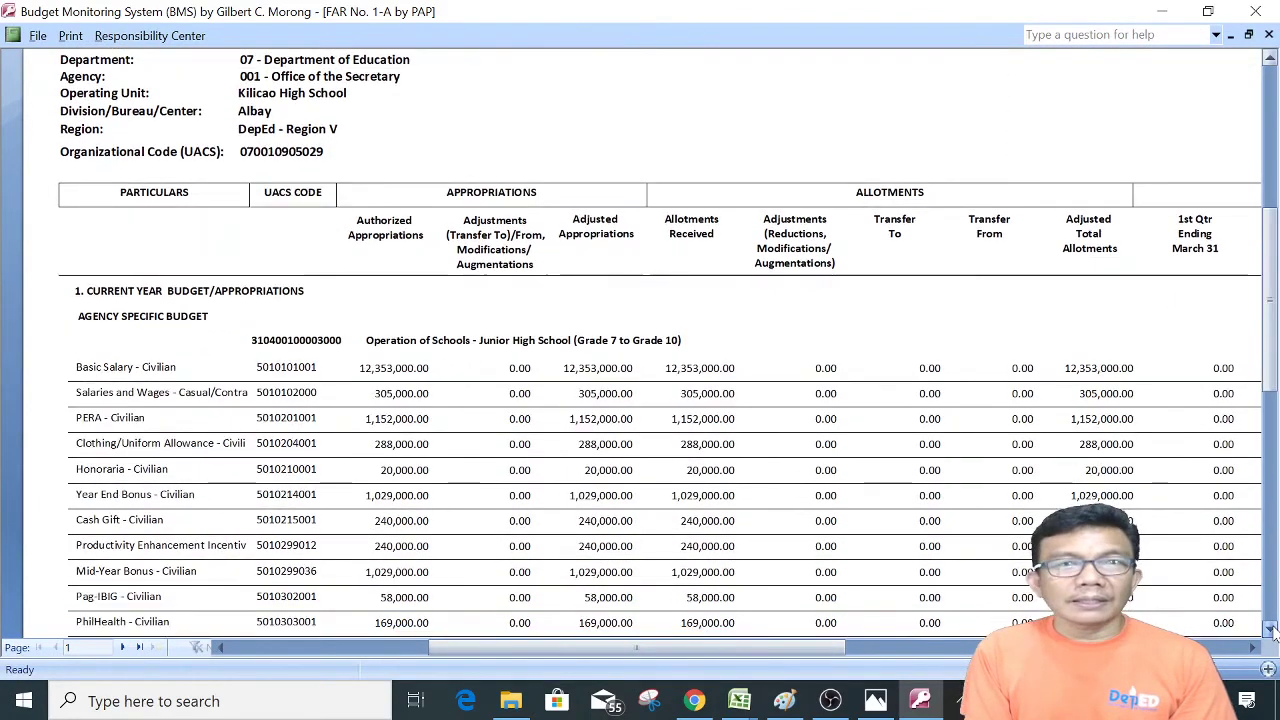
pyautogui.click(1272, 630)
pyautogui.click(1272, 630)
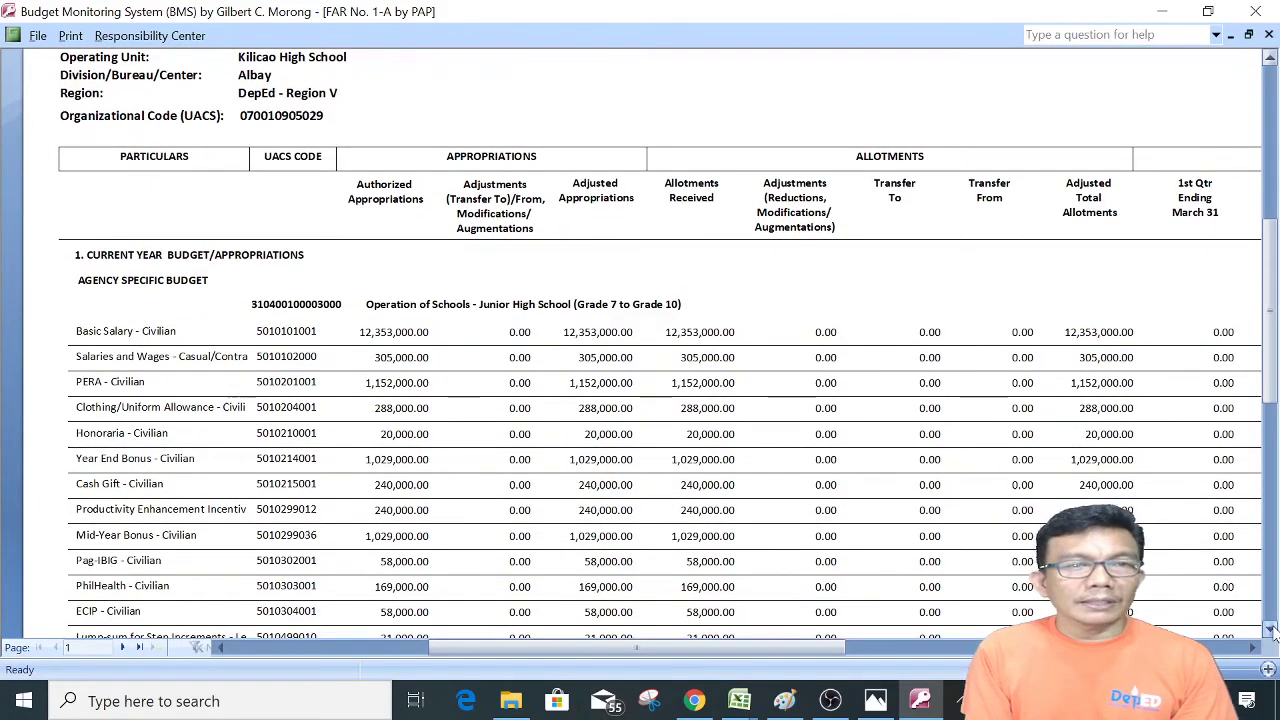